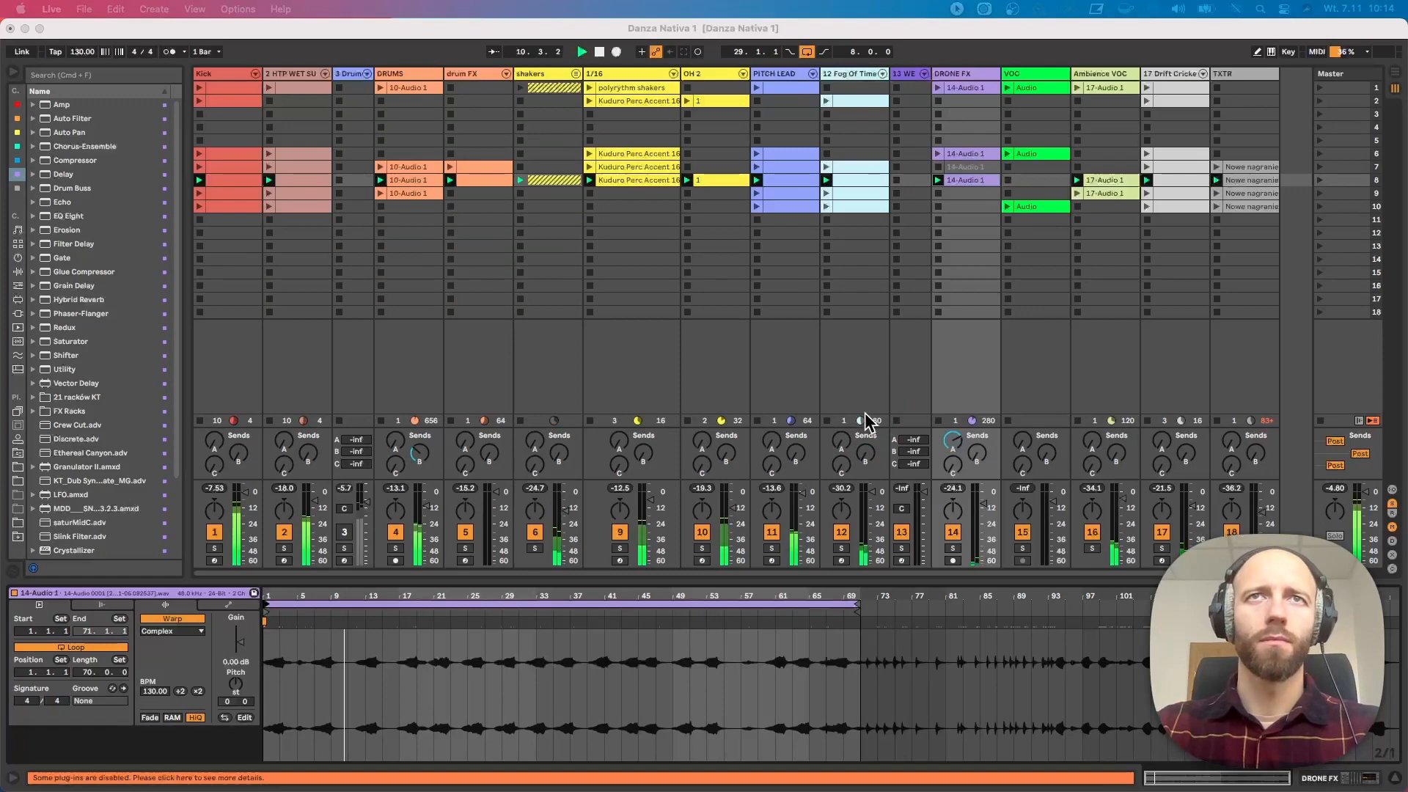
left_click(867, 420)
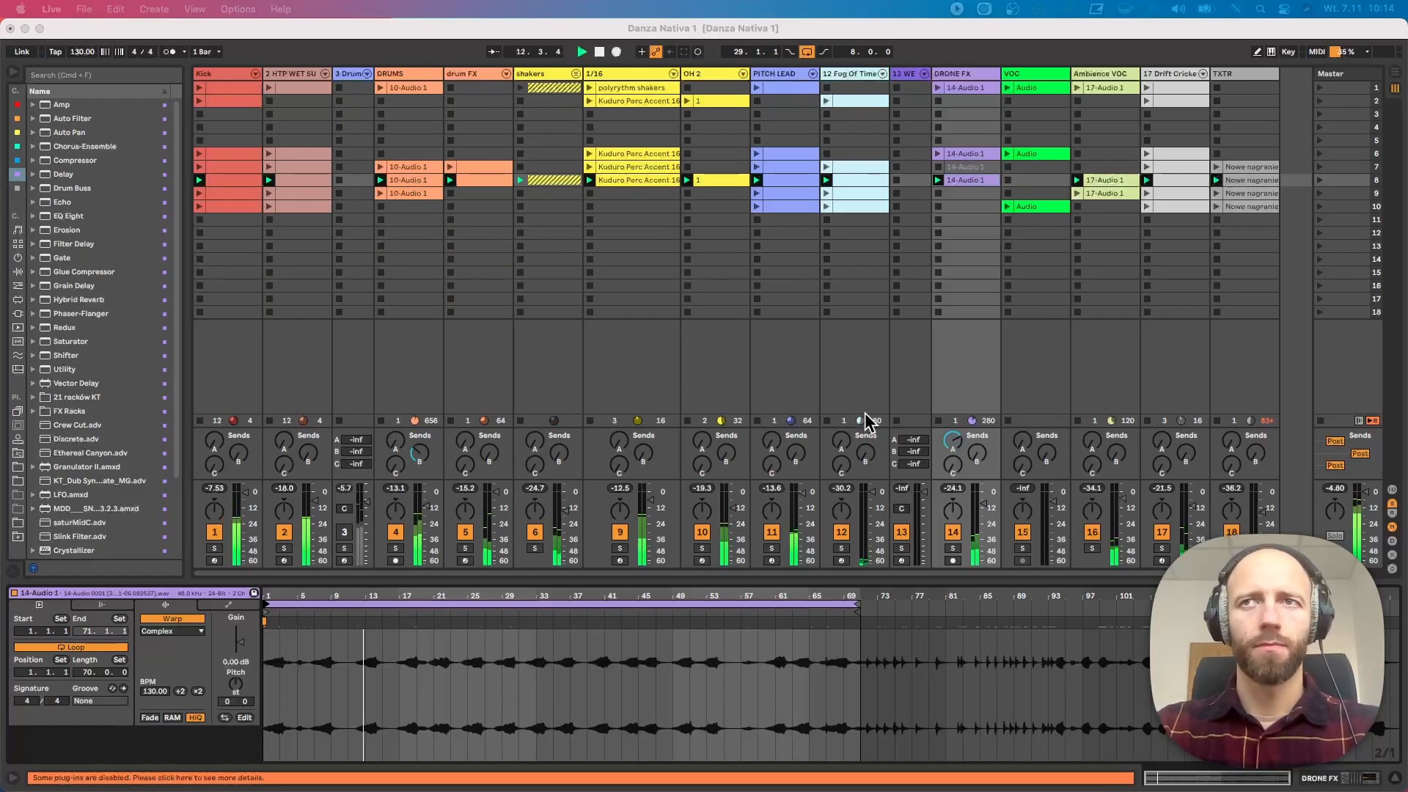
left_click(998, 776)
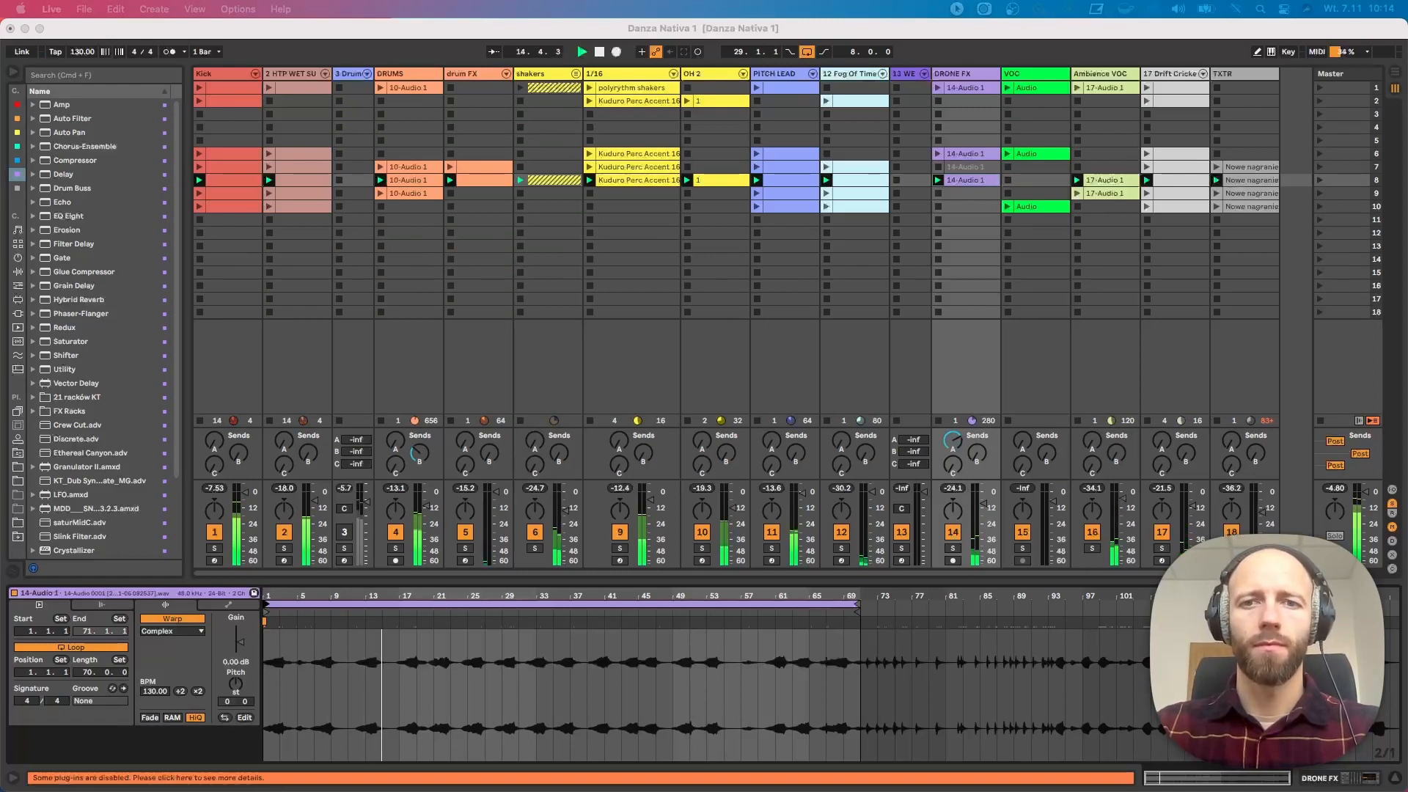
left_click(867, 369)
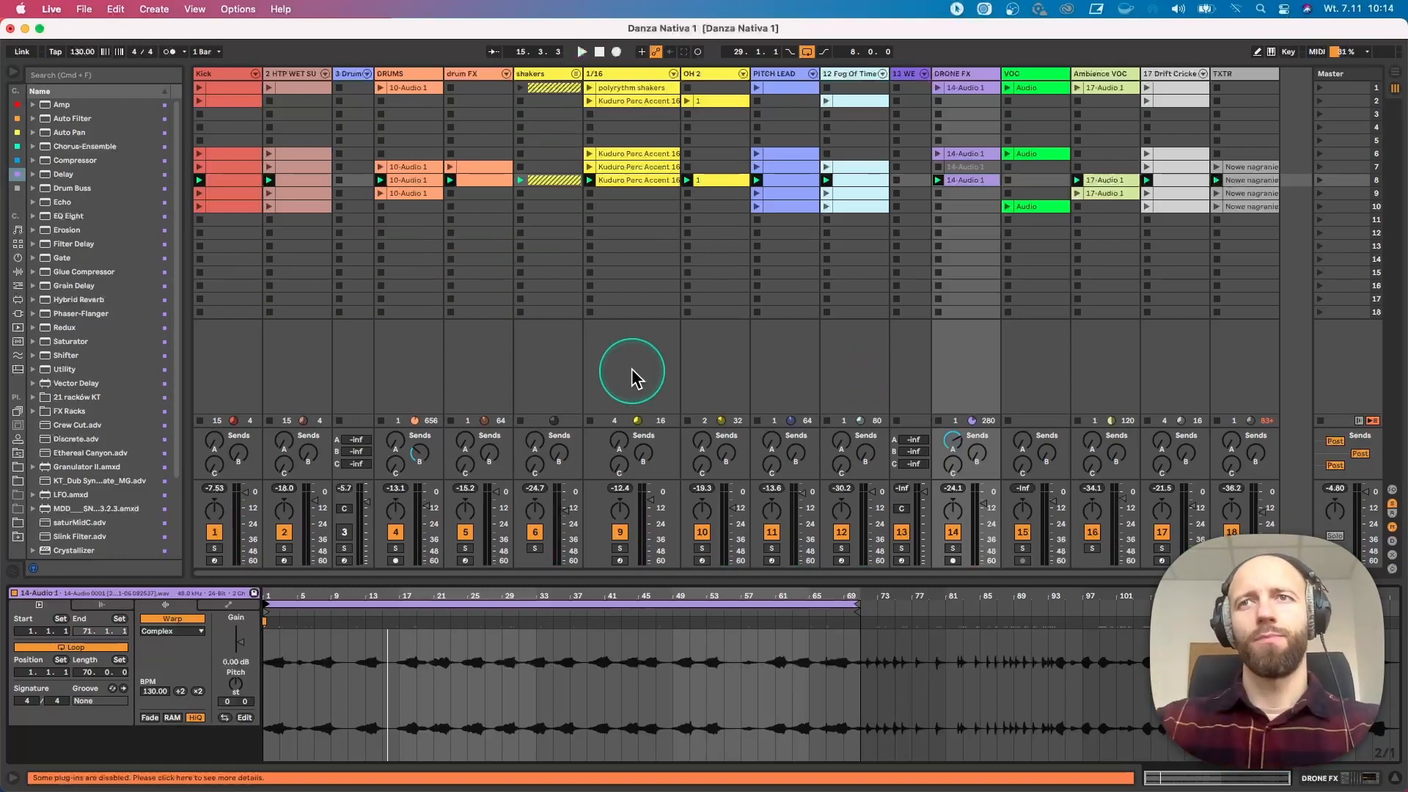
Solo the Kick and 2-HTP WET SUB tracks and start playback to hear them alone
left_click(214, 548)
left_click(284, 548)
key("space")
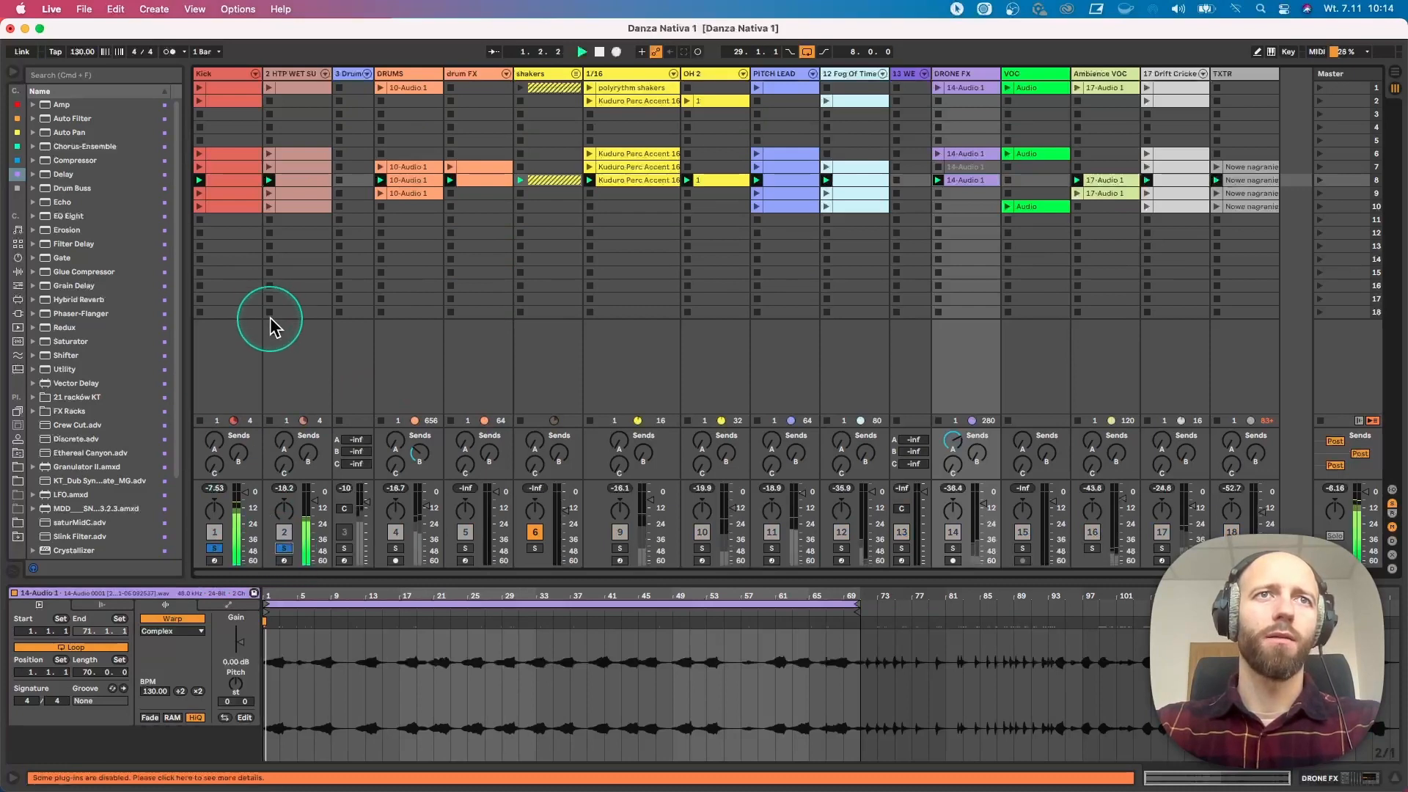
Examine the scene 8 clips of the Kick and 2-HTP WET SUB tracks, including the sub's pitch bend envelope in an enlarged view
left_click(226, 182)
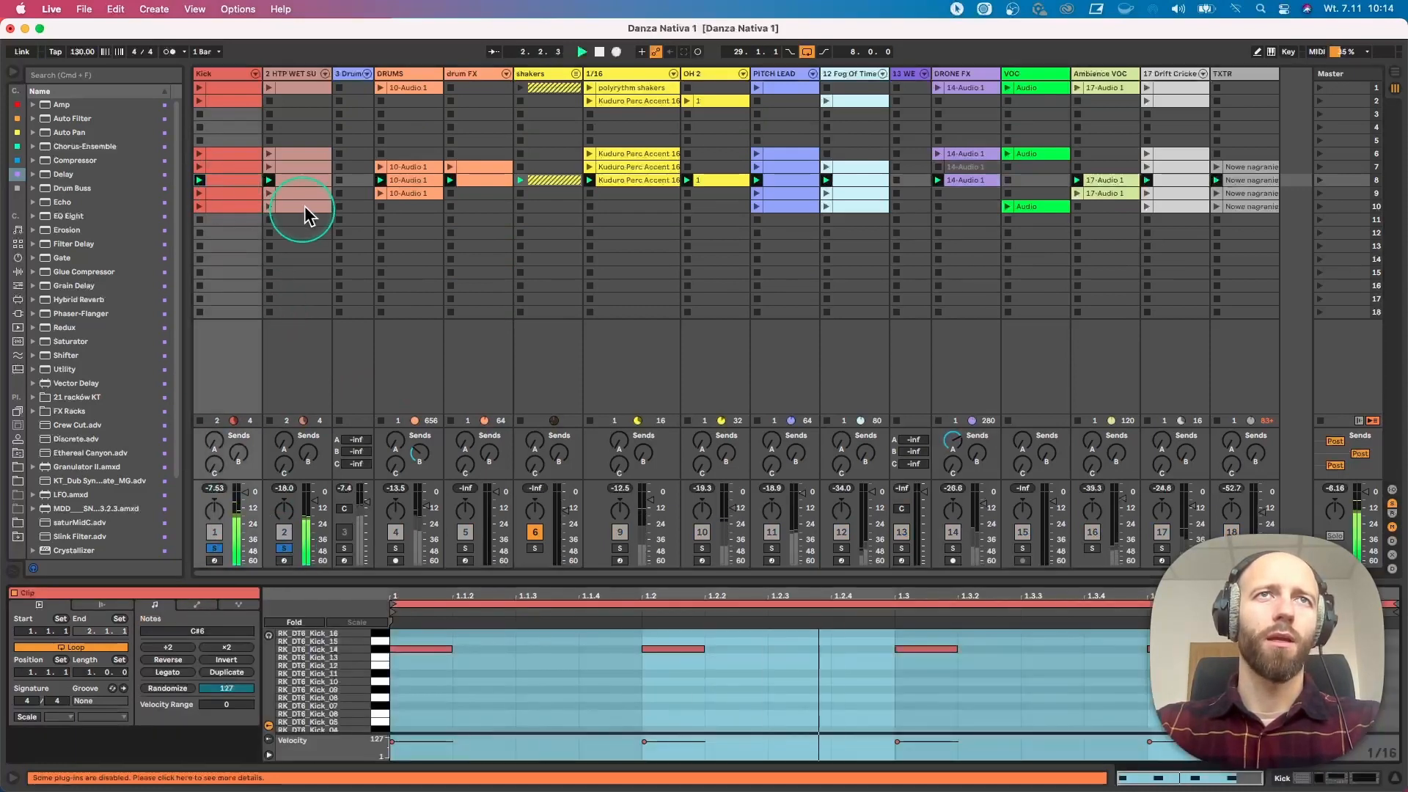
left_click(286, 183)
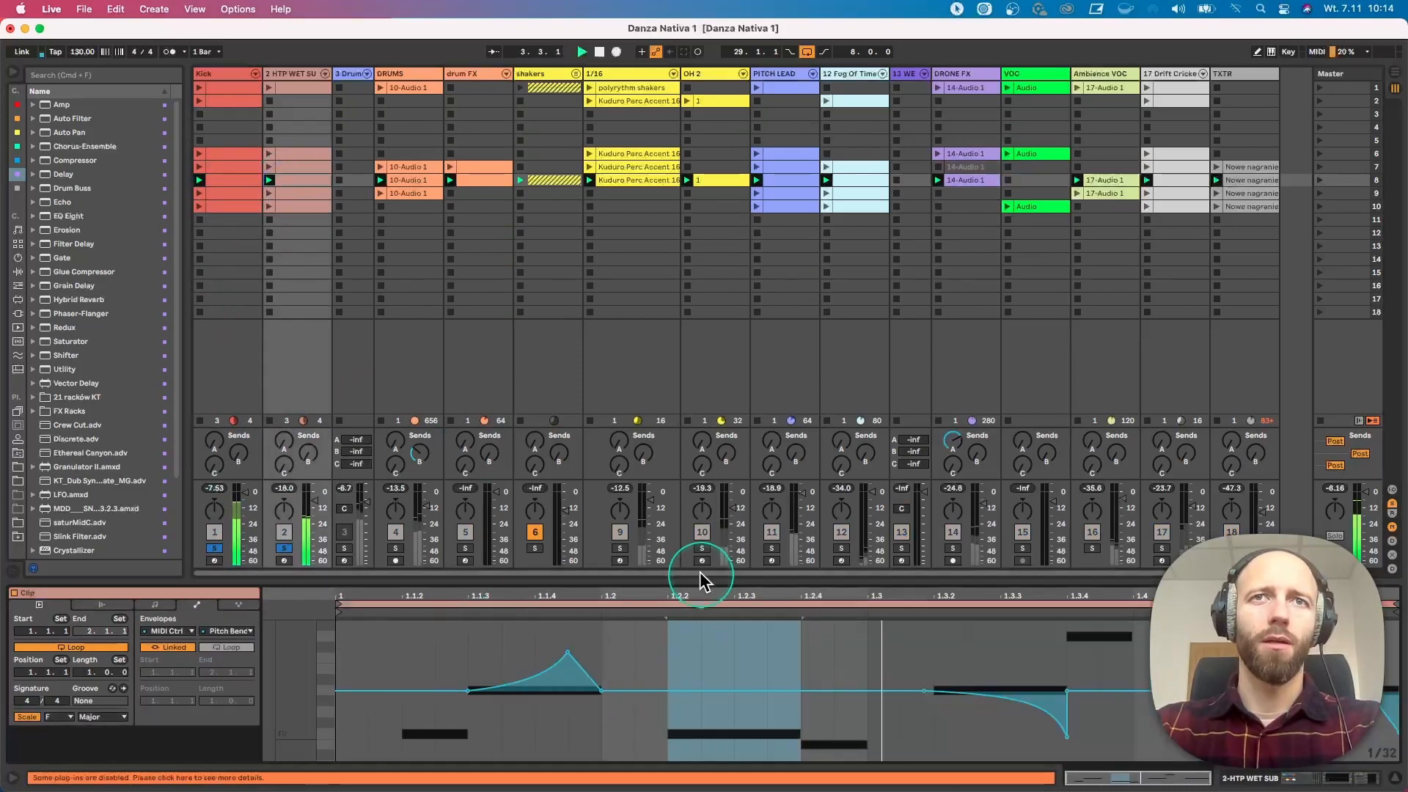
left_click_drag(693, 579, 692, 384)
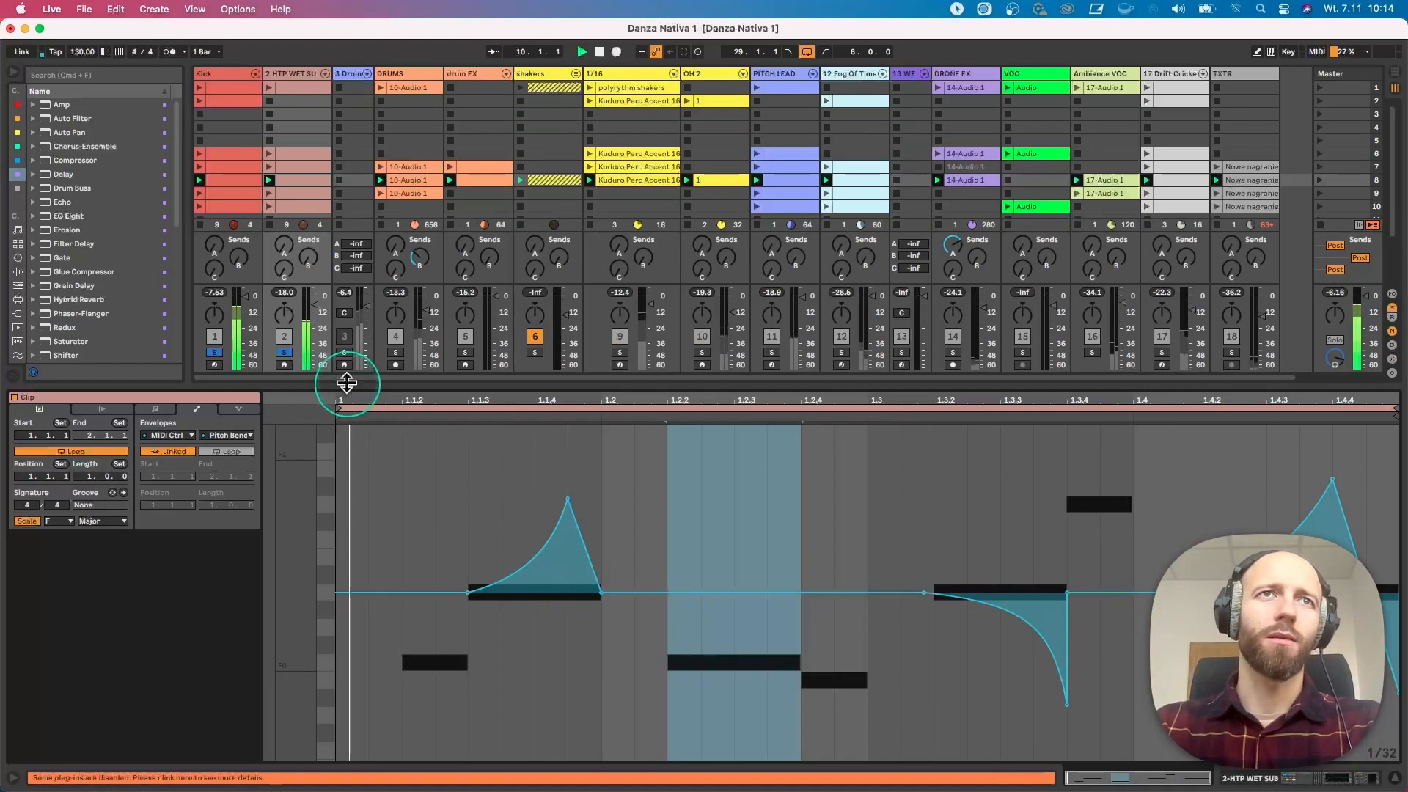
left_click_drag(349, 387, 345, 606)
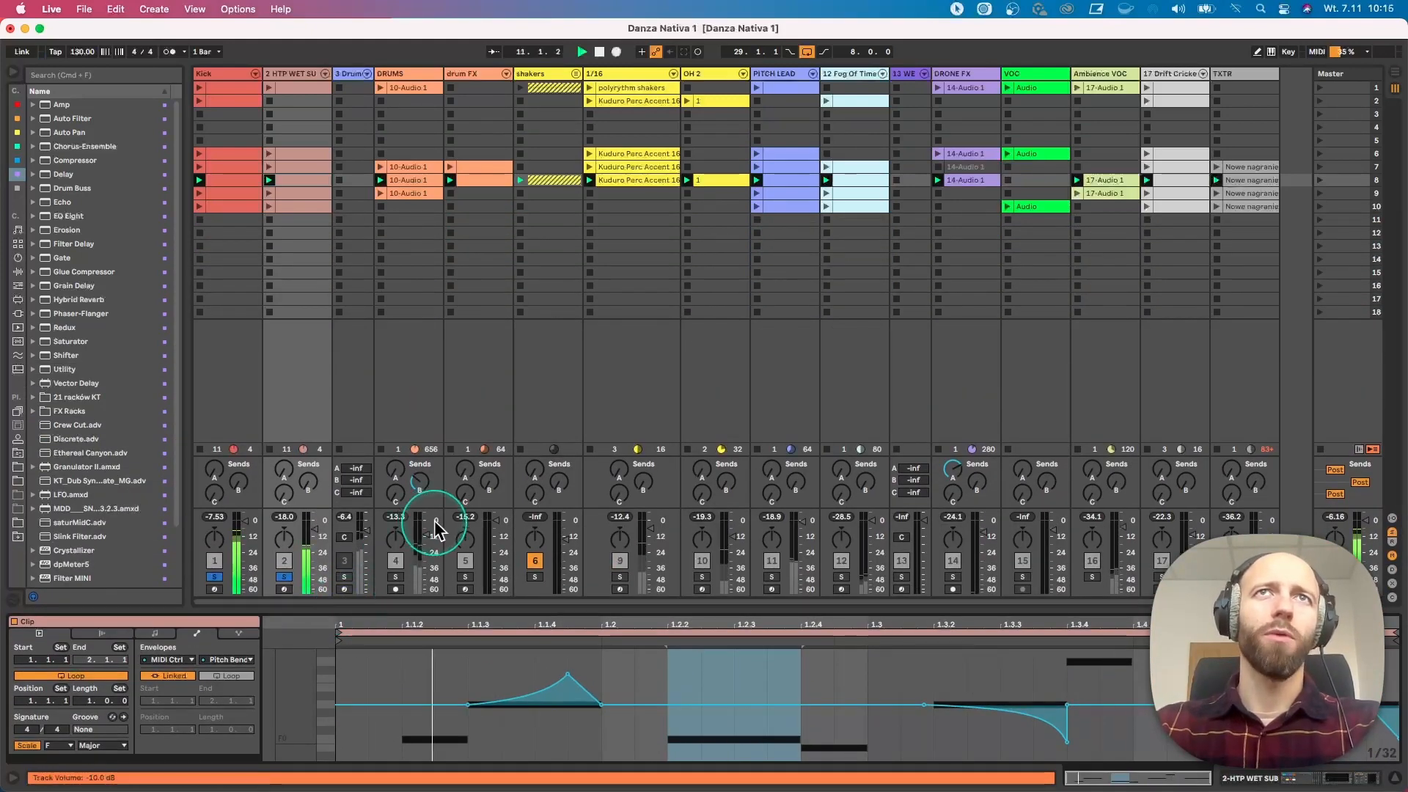
Add the PITCH LEAD track to the solo and examine its MIDI clip and its device chain
left_click(774, 577)
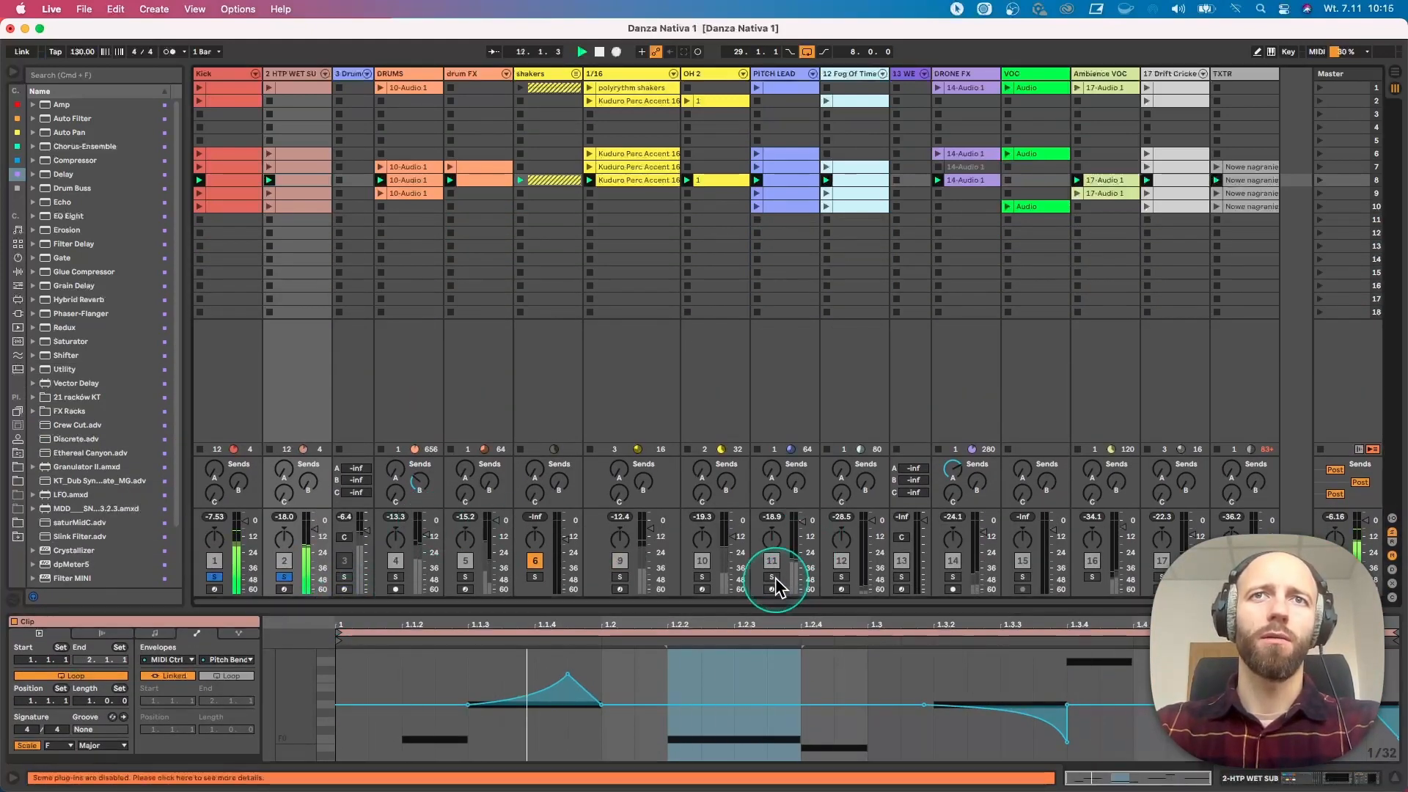
left_click(795, 72)
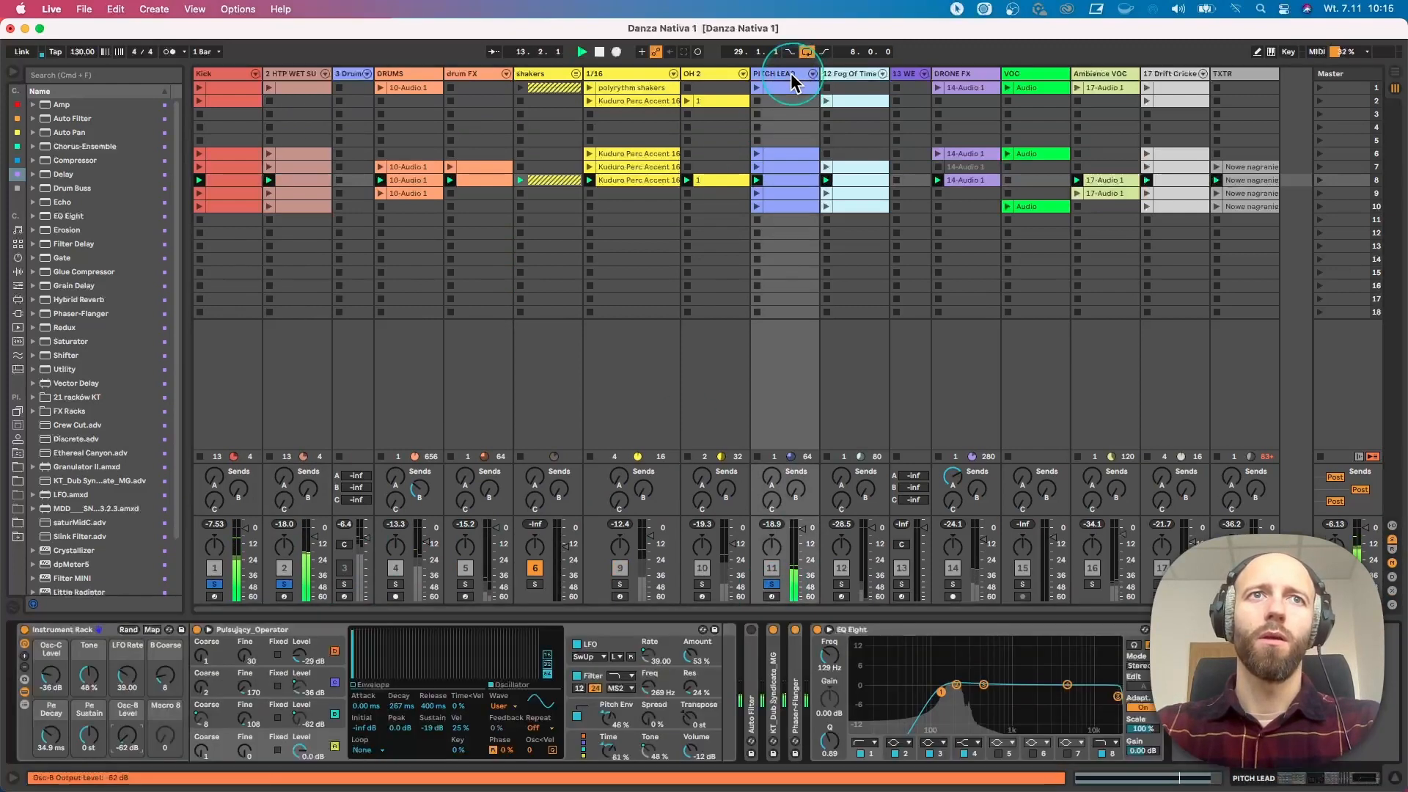
left_click(93, 631)
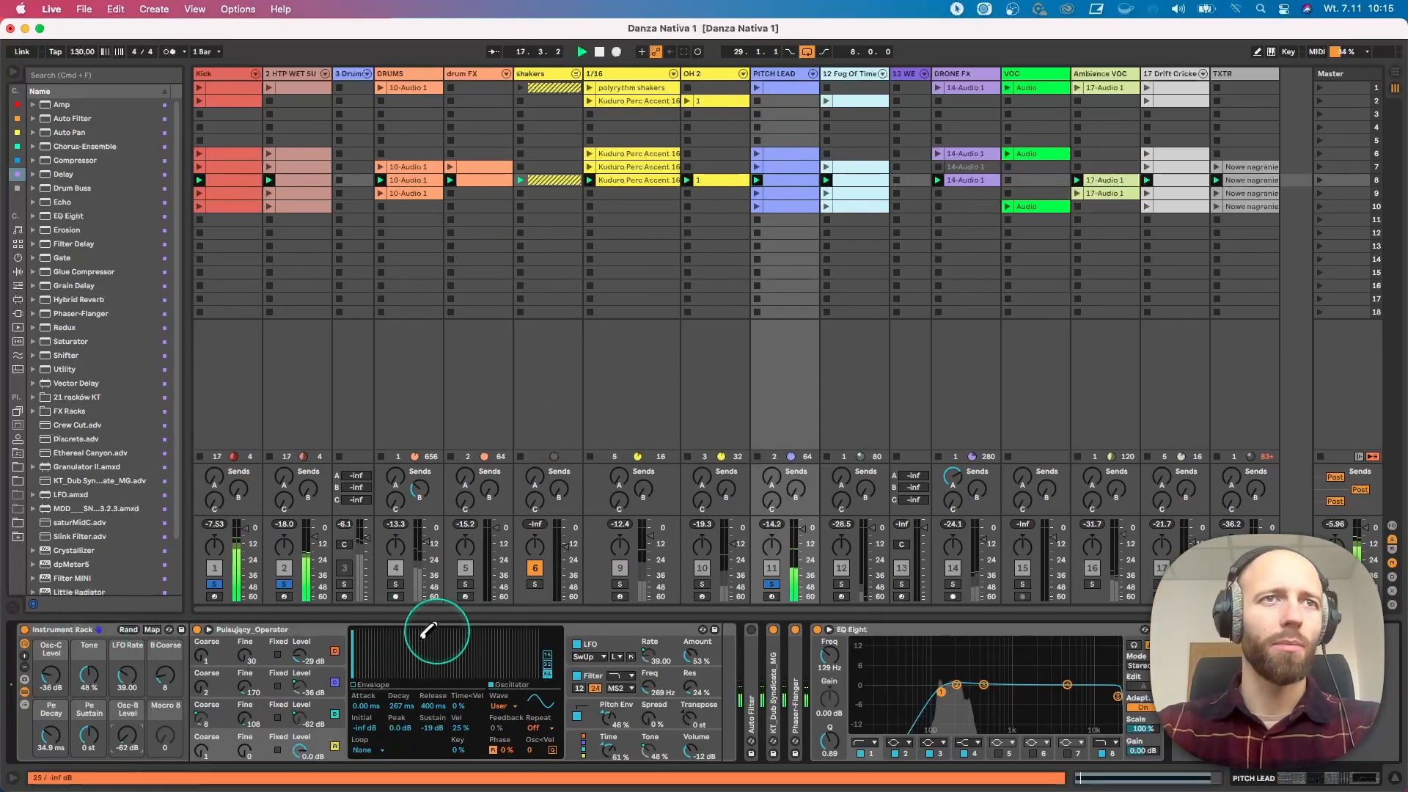
left_click(788, 192)
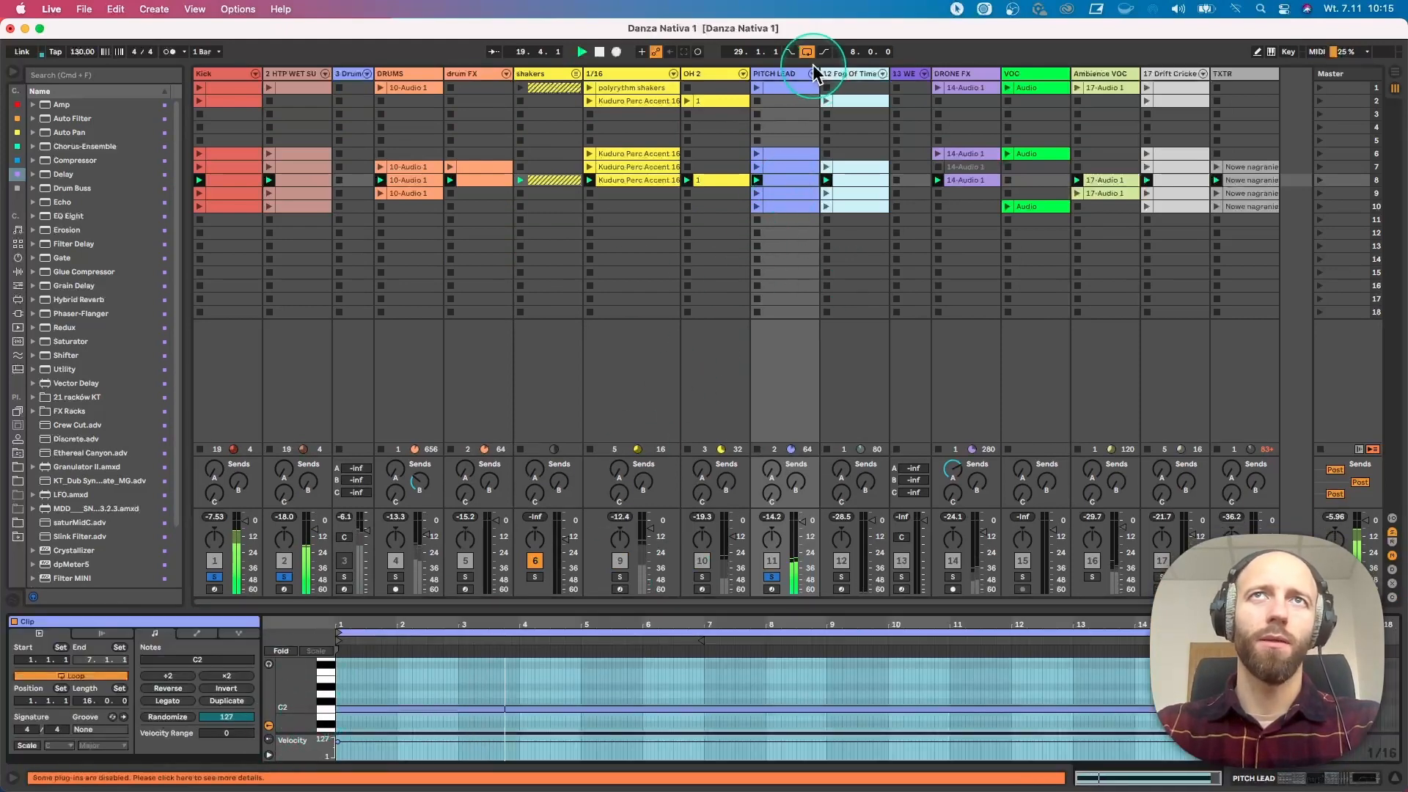
double_click(766, 75)
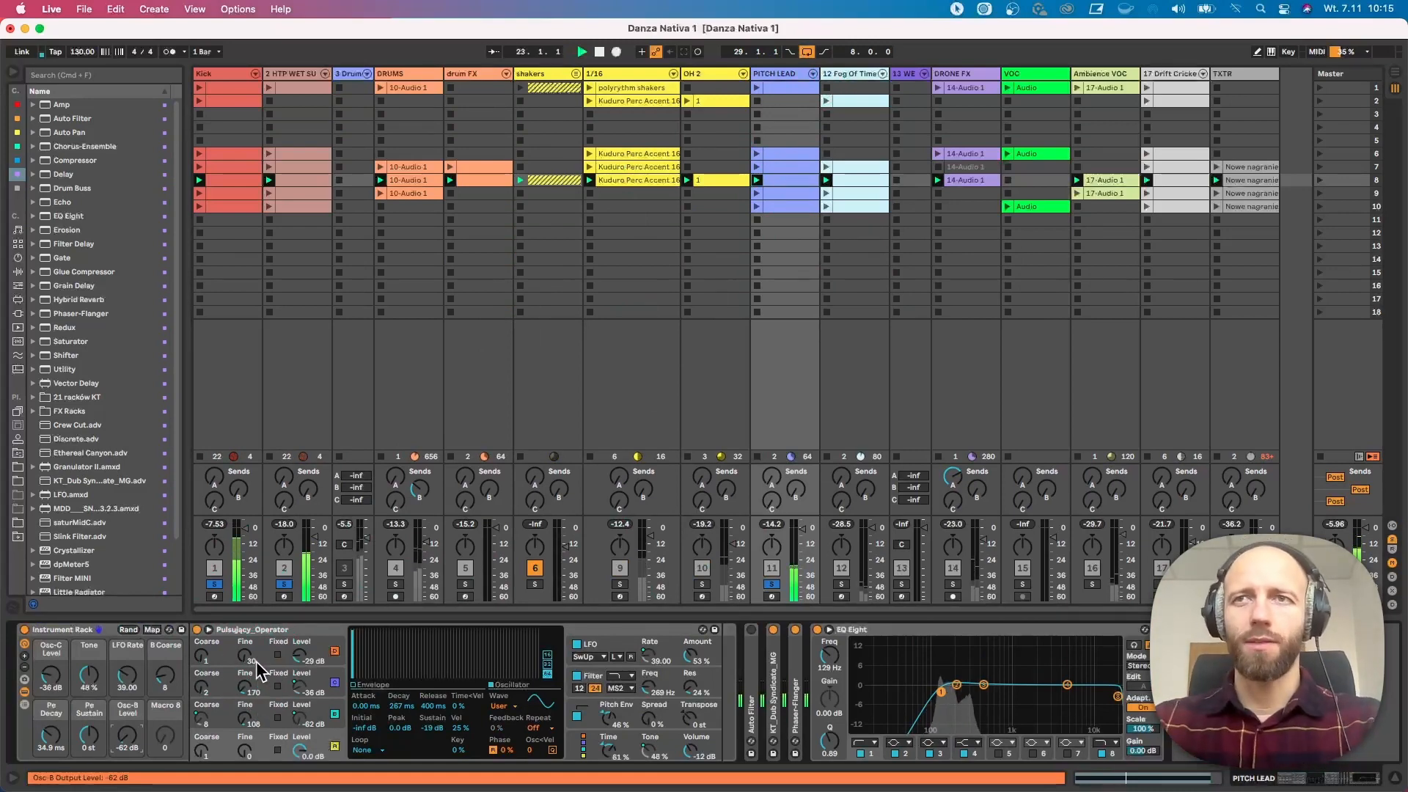
In the PITCH LEAD Instrument Rack, set the B Coarse macro to 9 and the Osc-B Level macro to -44 dB
left_click(223, 676)
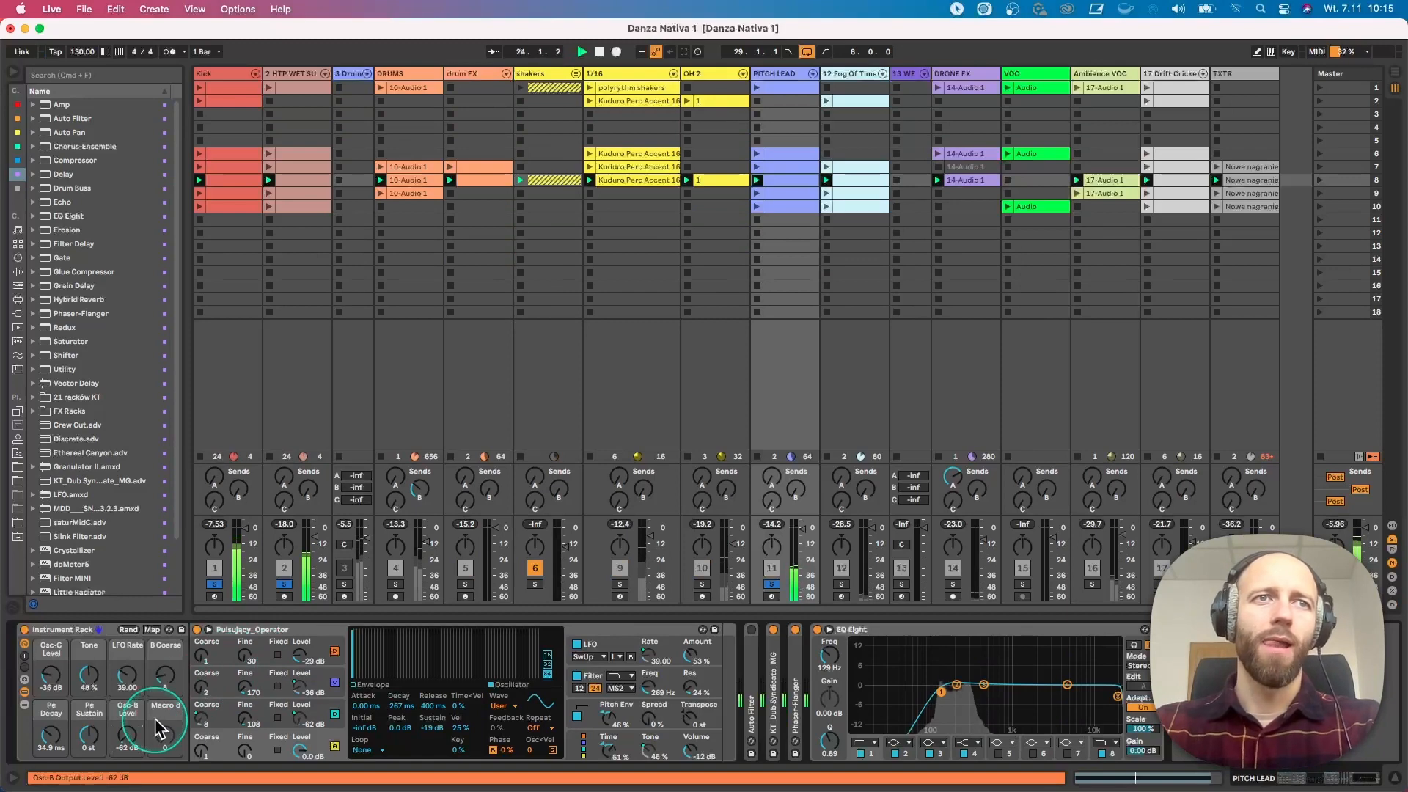
left_click_drag(127, 736, 127, 730)
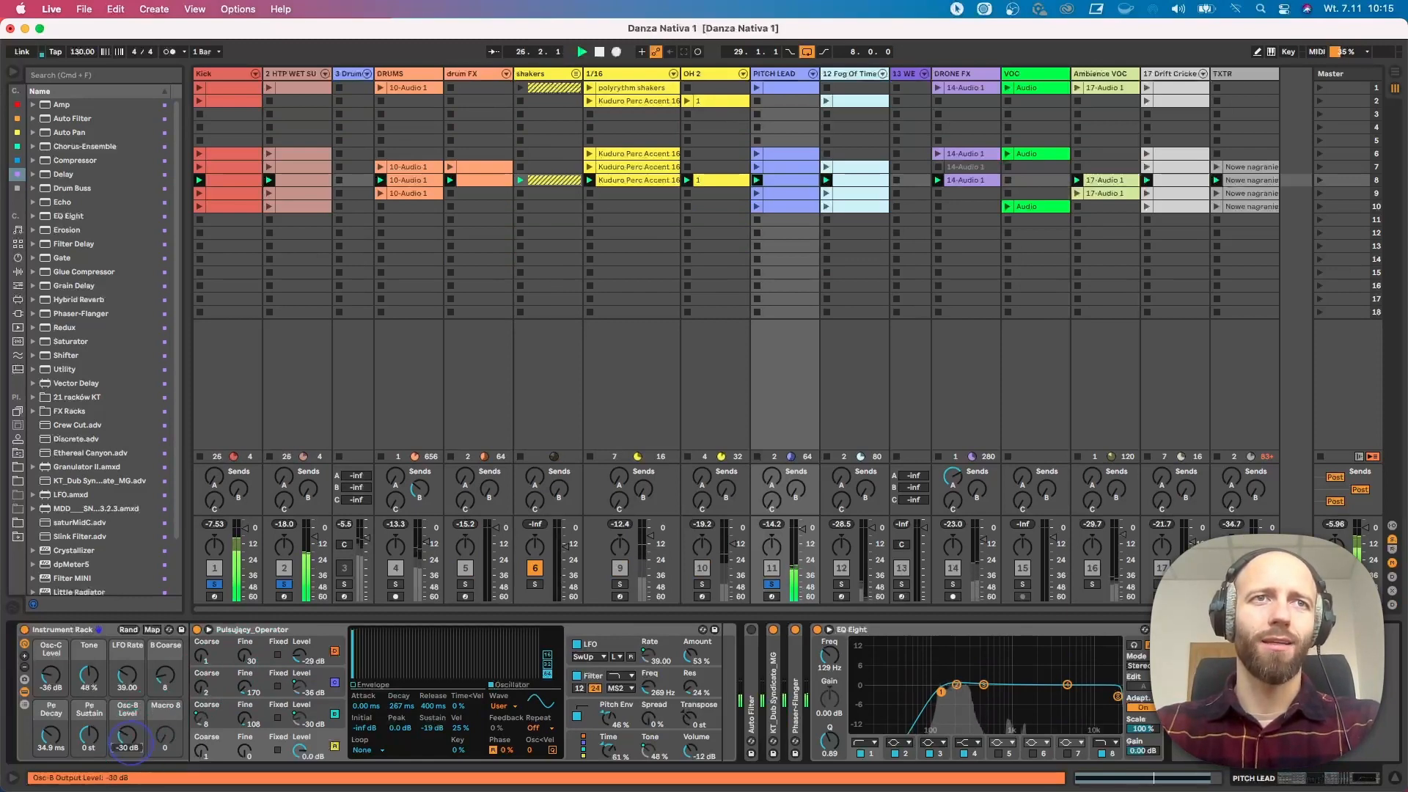
left_click_drag(128, 738, 128, 734)
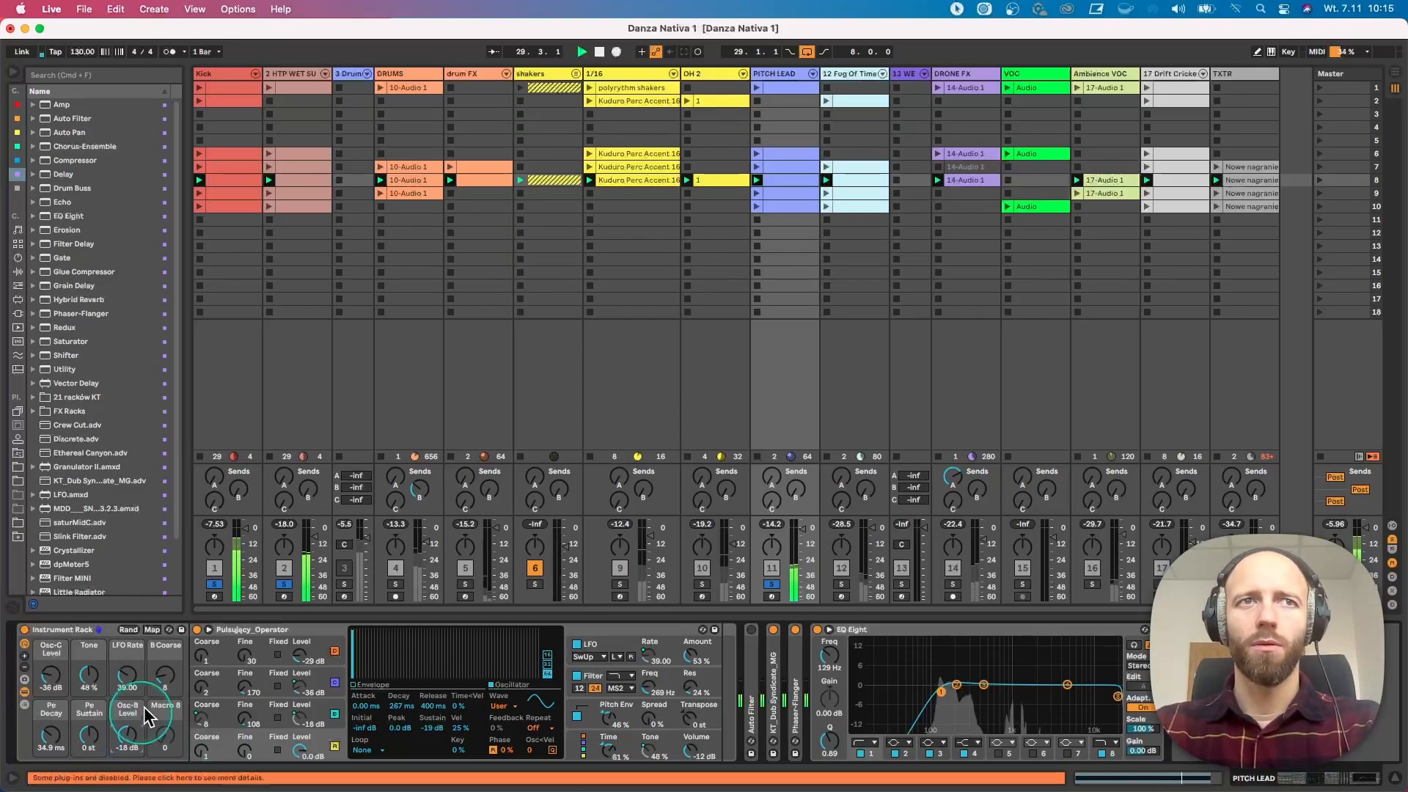
left_click(165, 676)
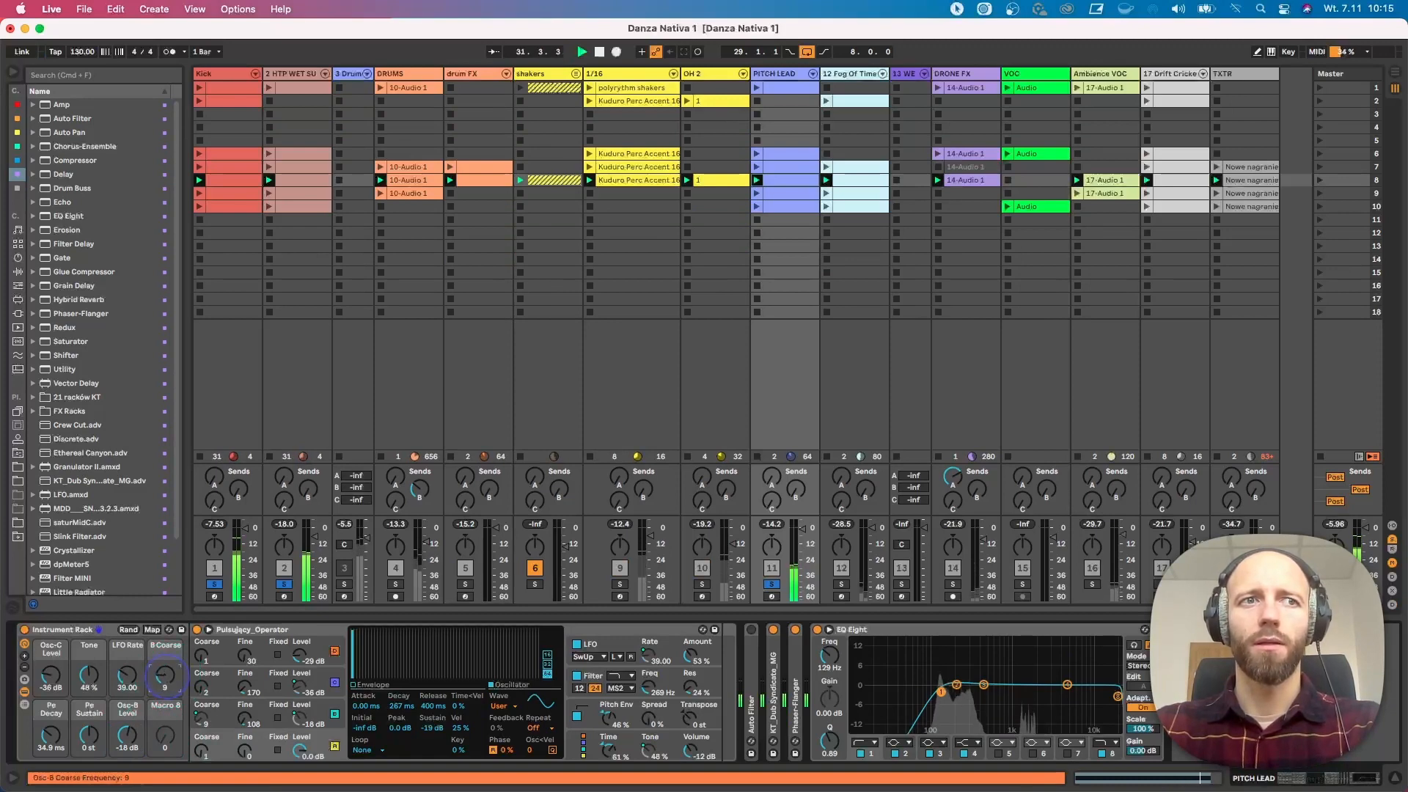
mouse_move(165, 676)
left_mouse_down()
mouse_move(165, 659)
mouse_move(165, 678)
left_mouse_up()
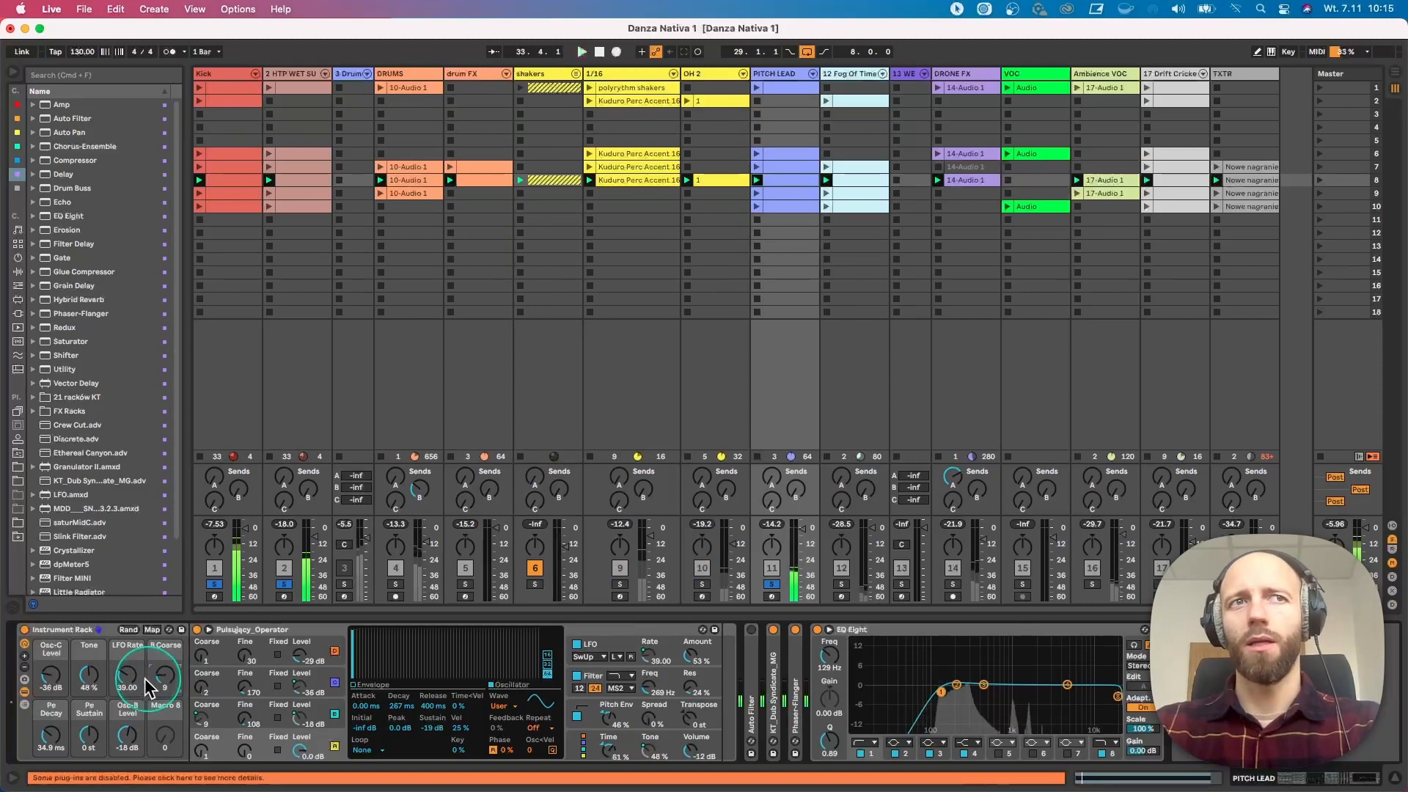
left_click_drag(127, 735, 127, 759)
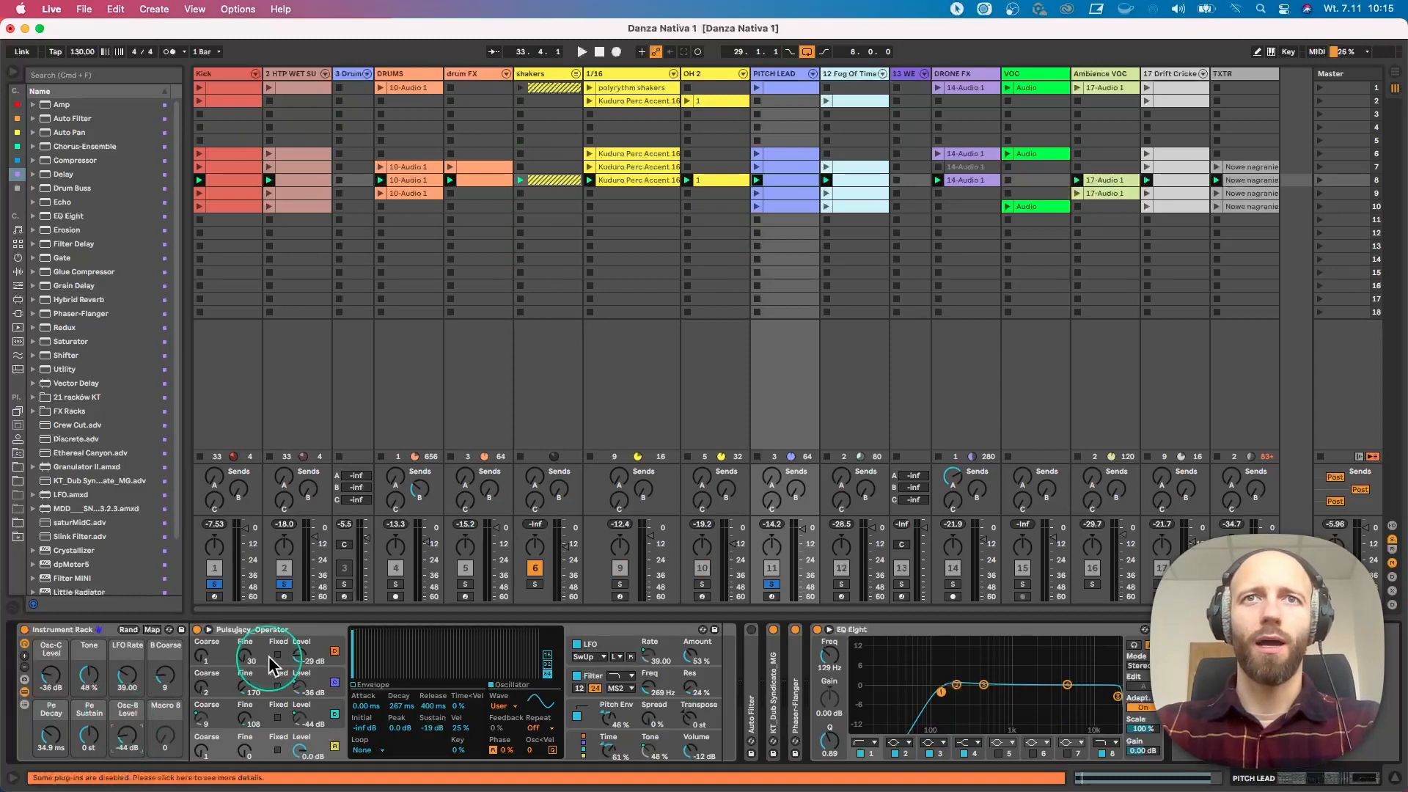
Clear all track solos and play the full mix
left_click(771, 585)
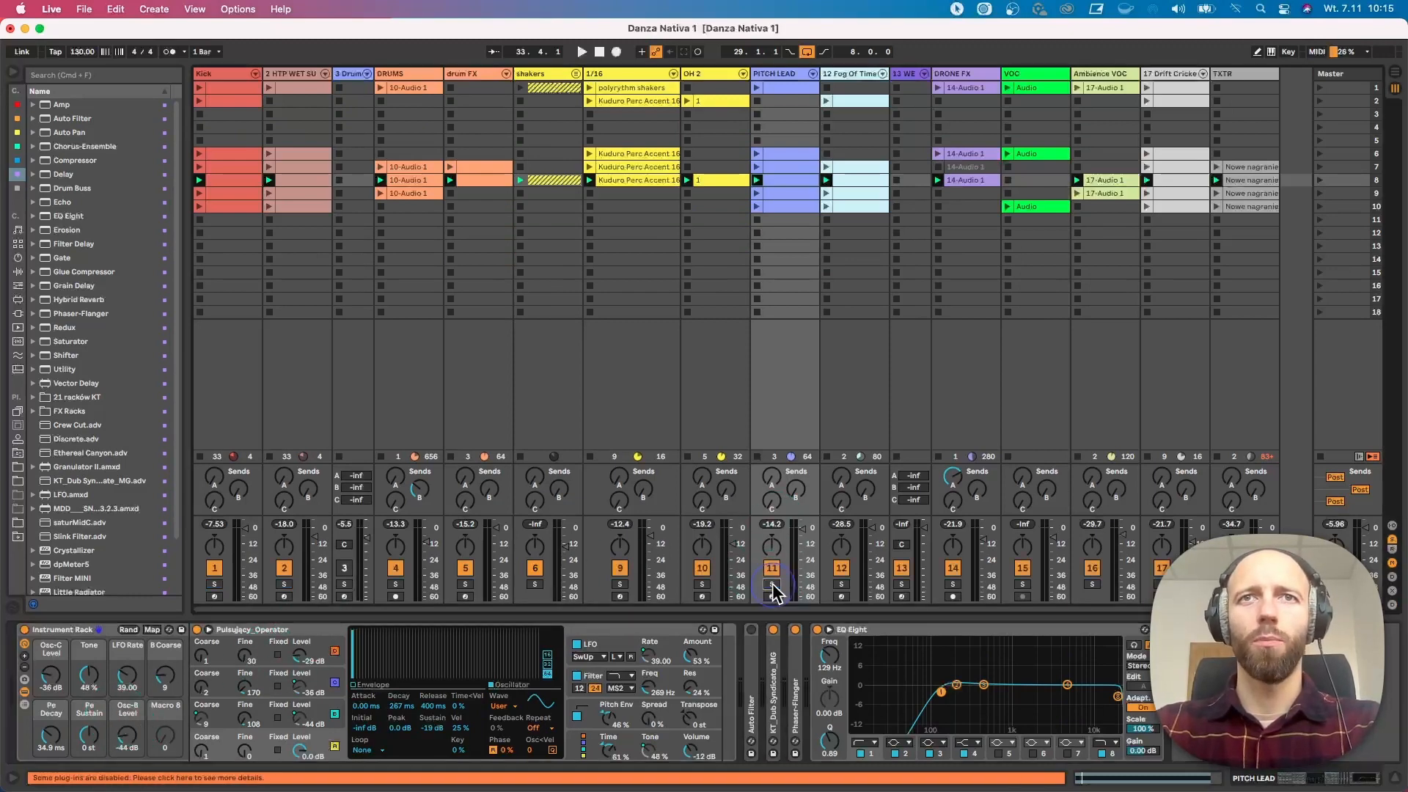
key("space")
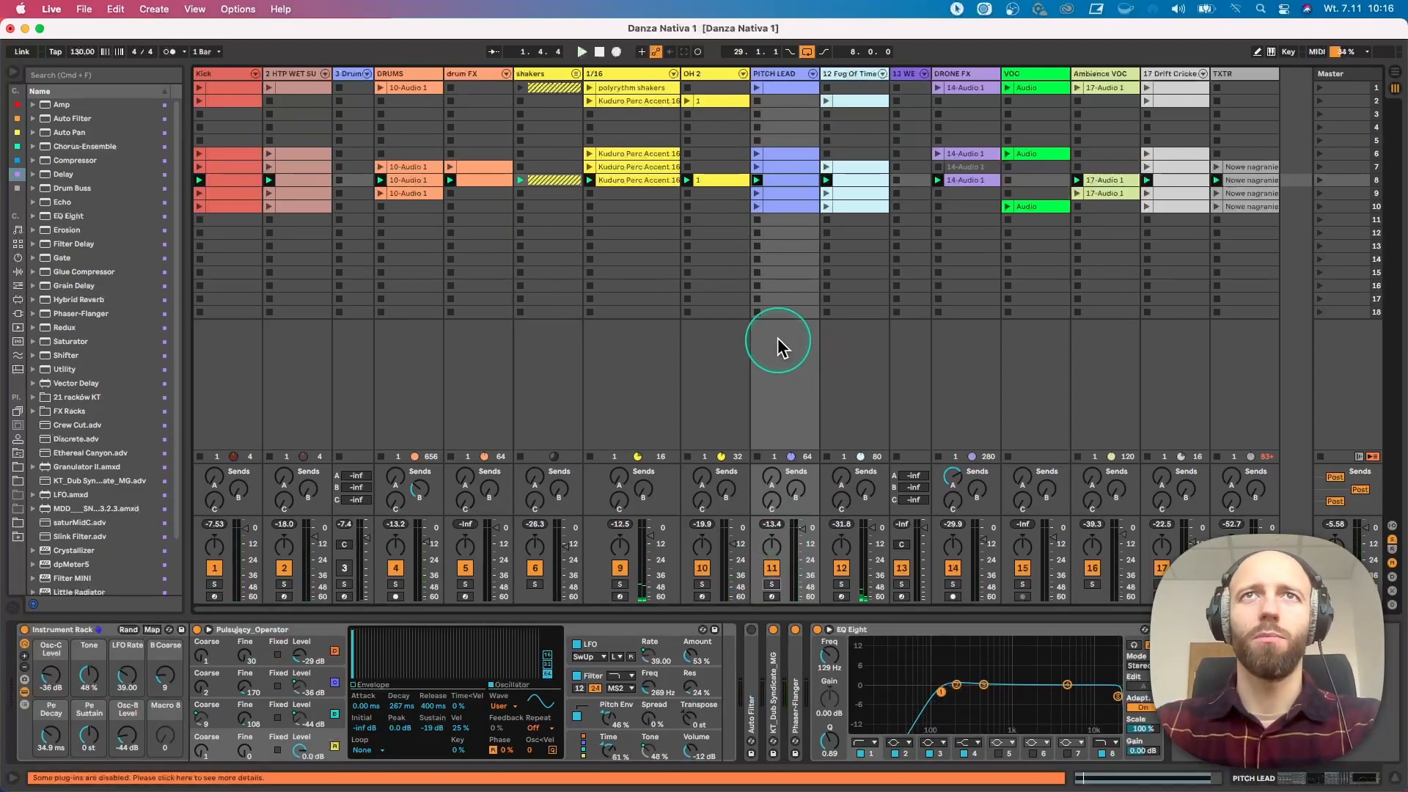
Solo the Kick, 2-HTP WET SUB, PITCH LEAD and DRUMS tracks together
left_click(214, 584)
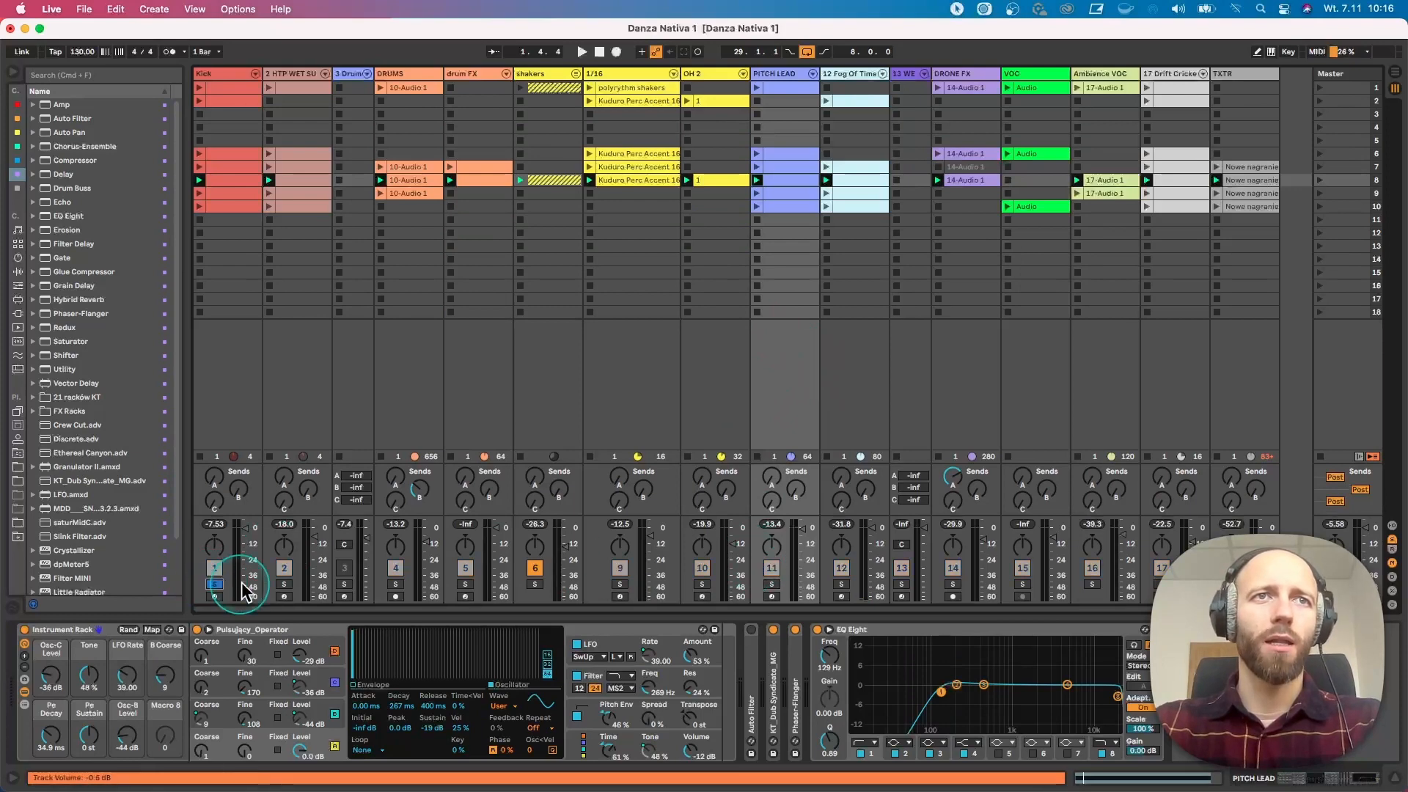
left_click(284, 584)
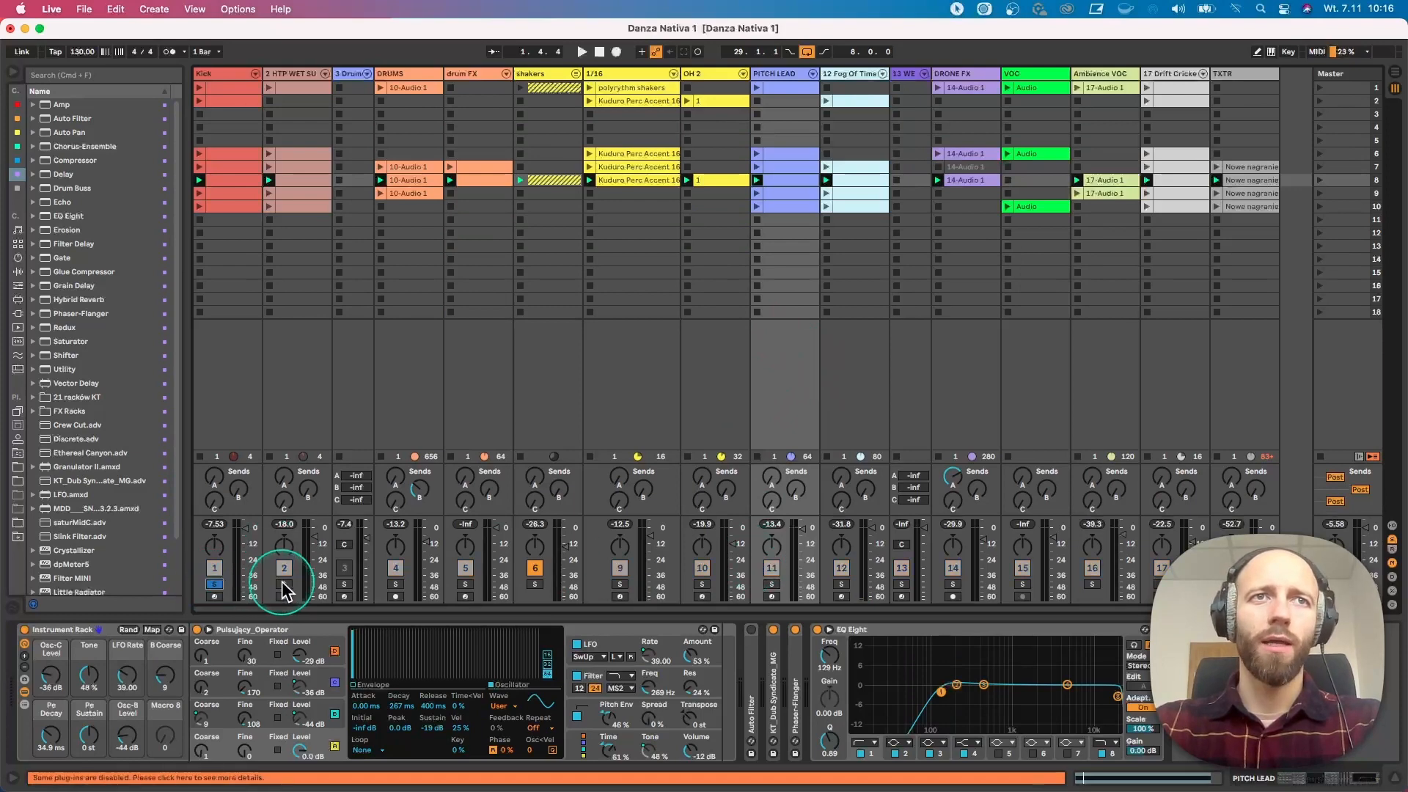
left_click(772, 584)
left_click(395, 584)
left_click(423, 365)
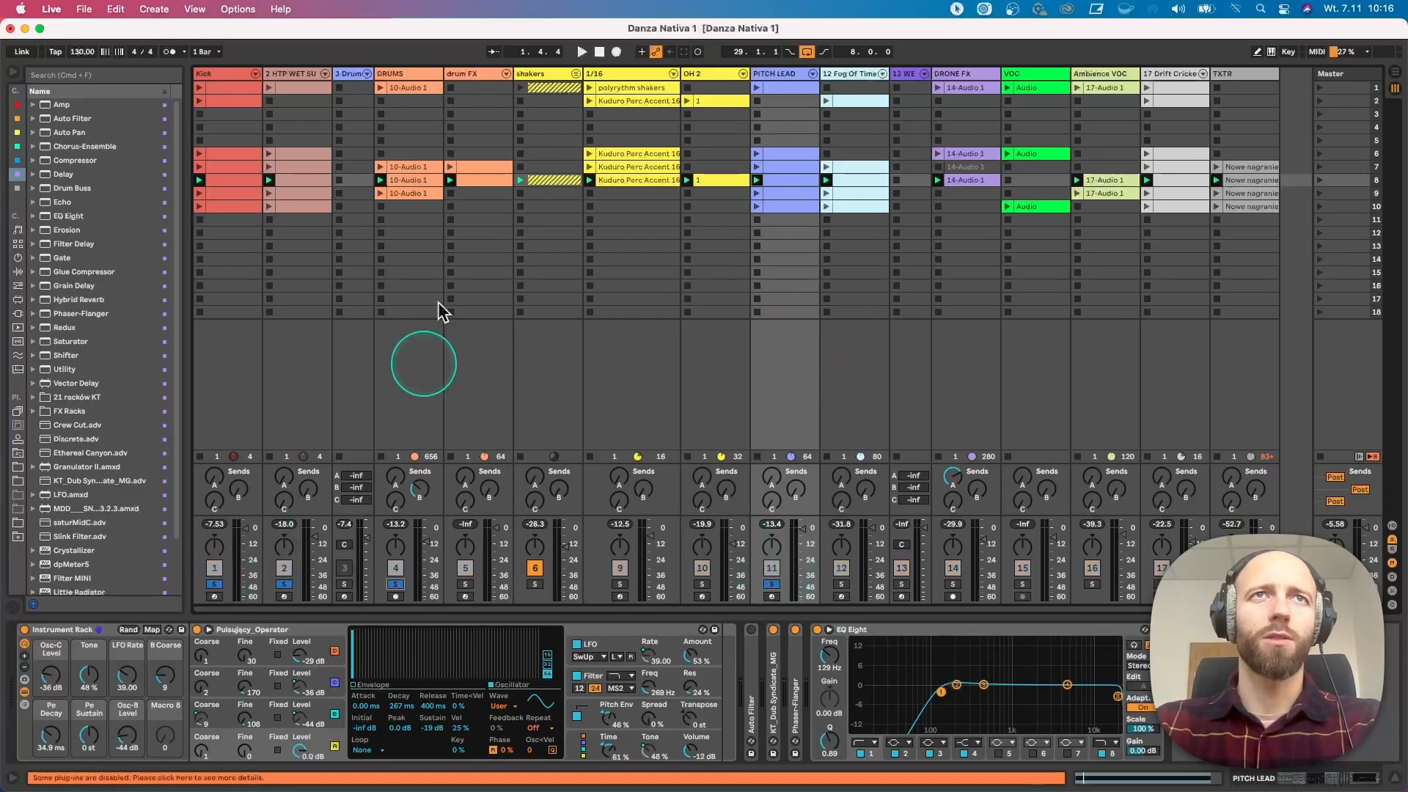
Play the soloed tracks and examine the DRUMS audio clip's waveform in scene 8 in an enlarged view
double_click(411, 183)
key("space")
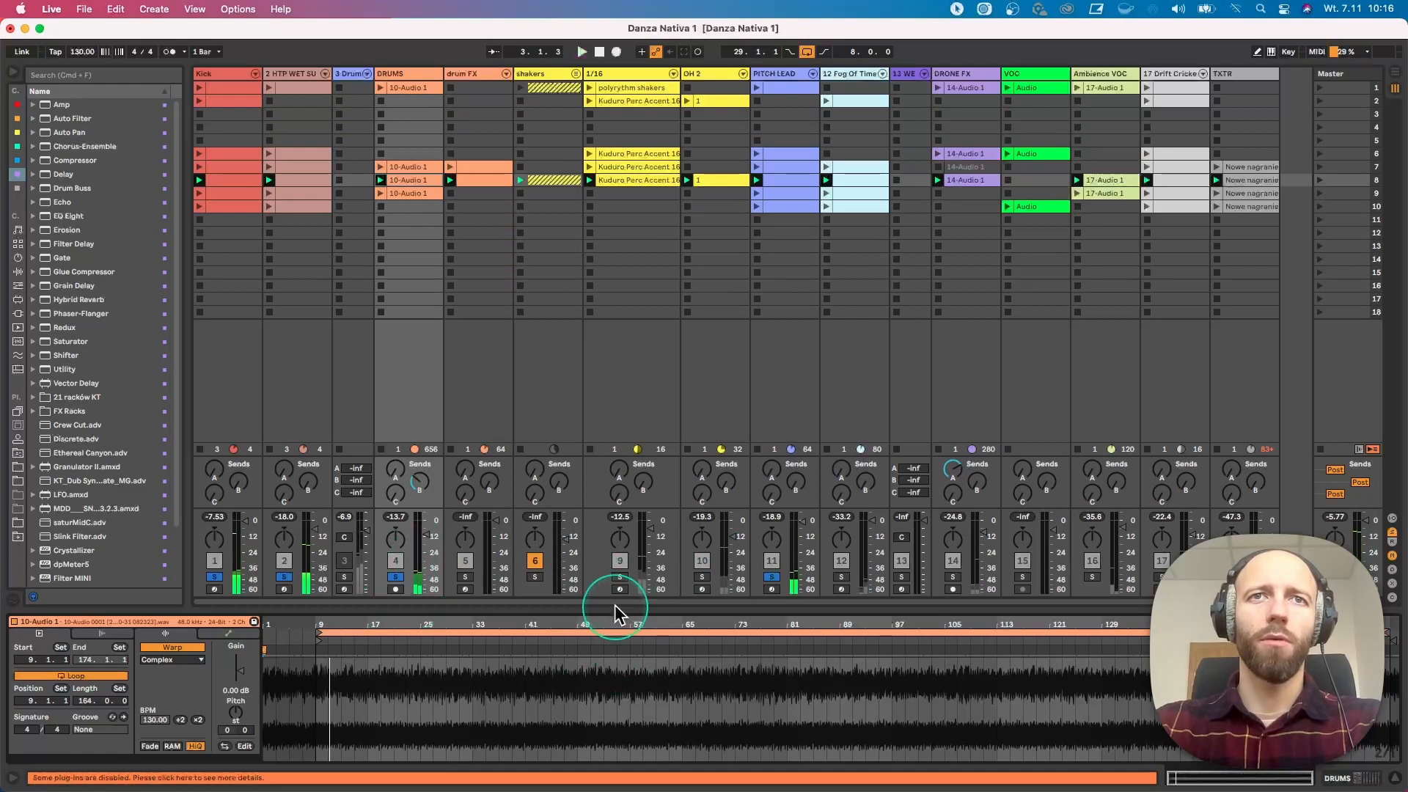
left_click_drag(614, 605, 667, 320)
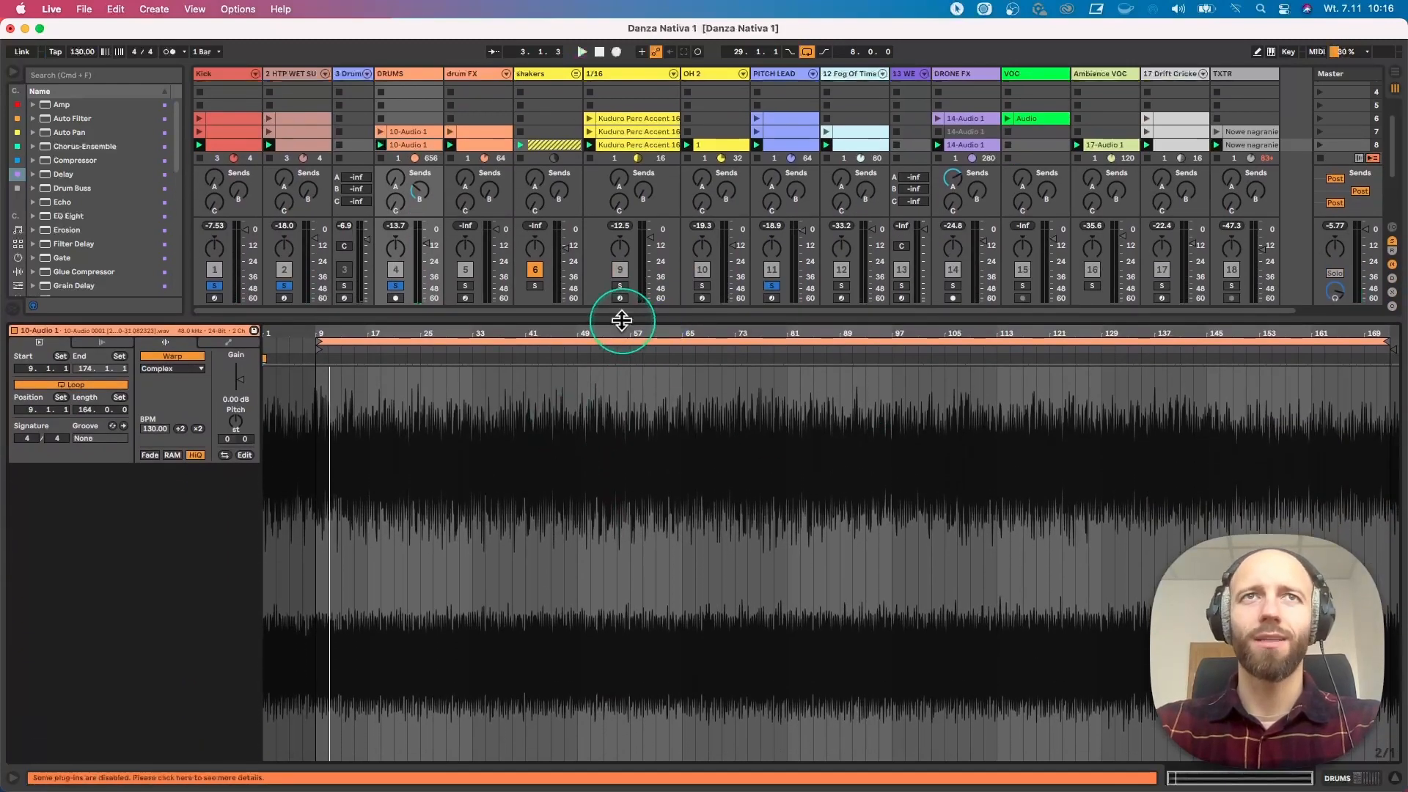
left_click_drag(622, 320, 626, 538)
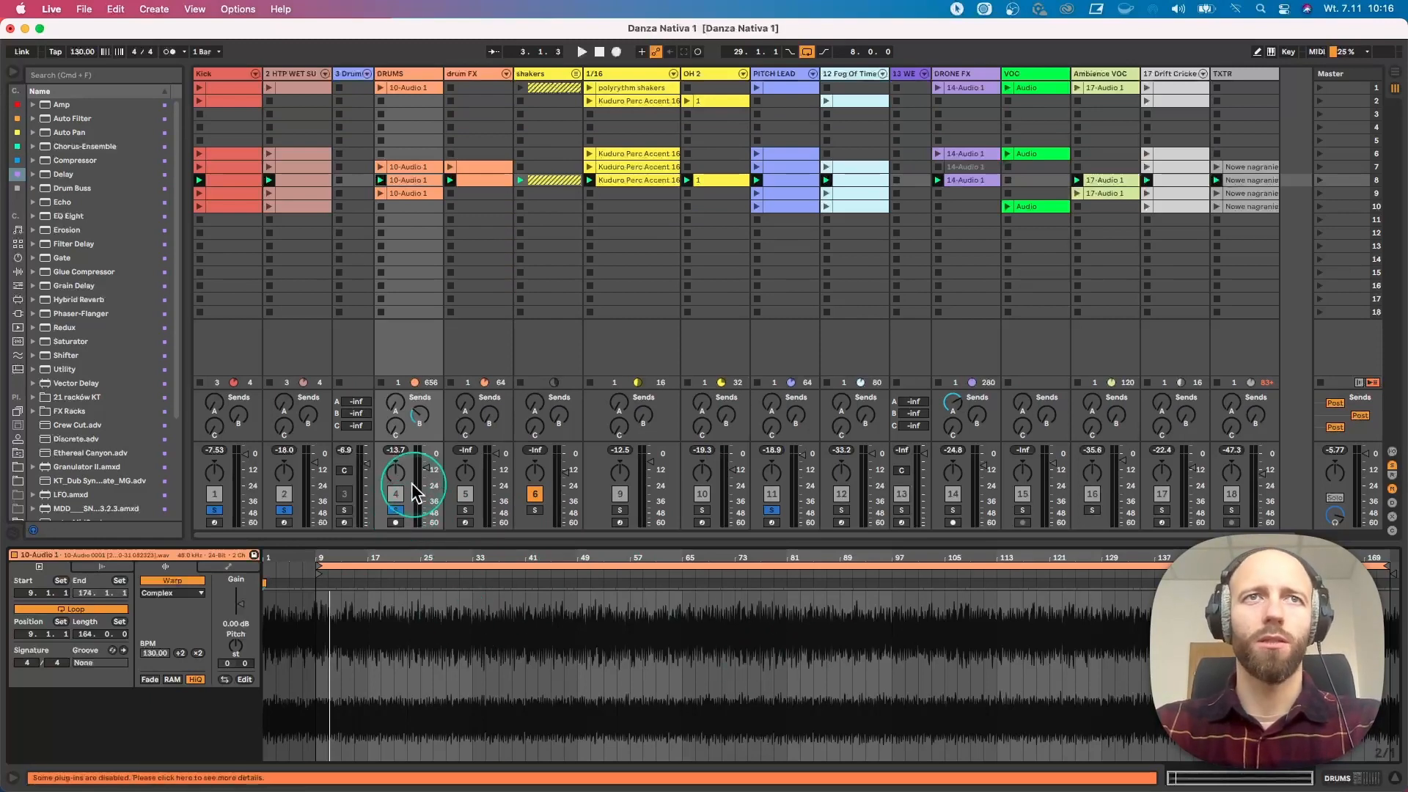
Solo only the 3-Drum Rack track and play it with its euclidean sequencer Pro device shown
left_click(395, 511)
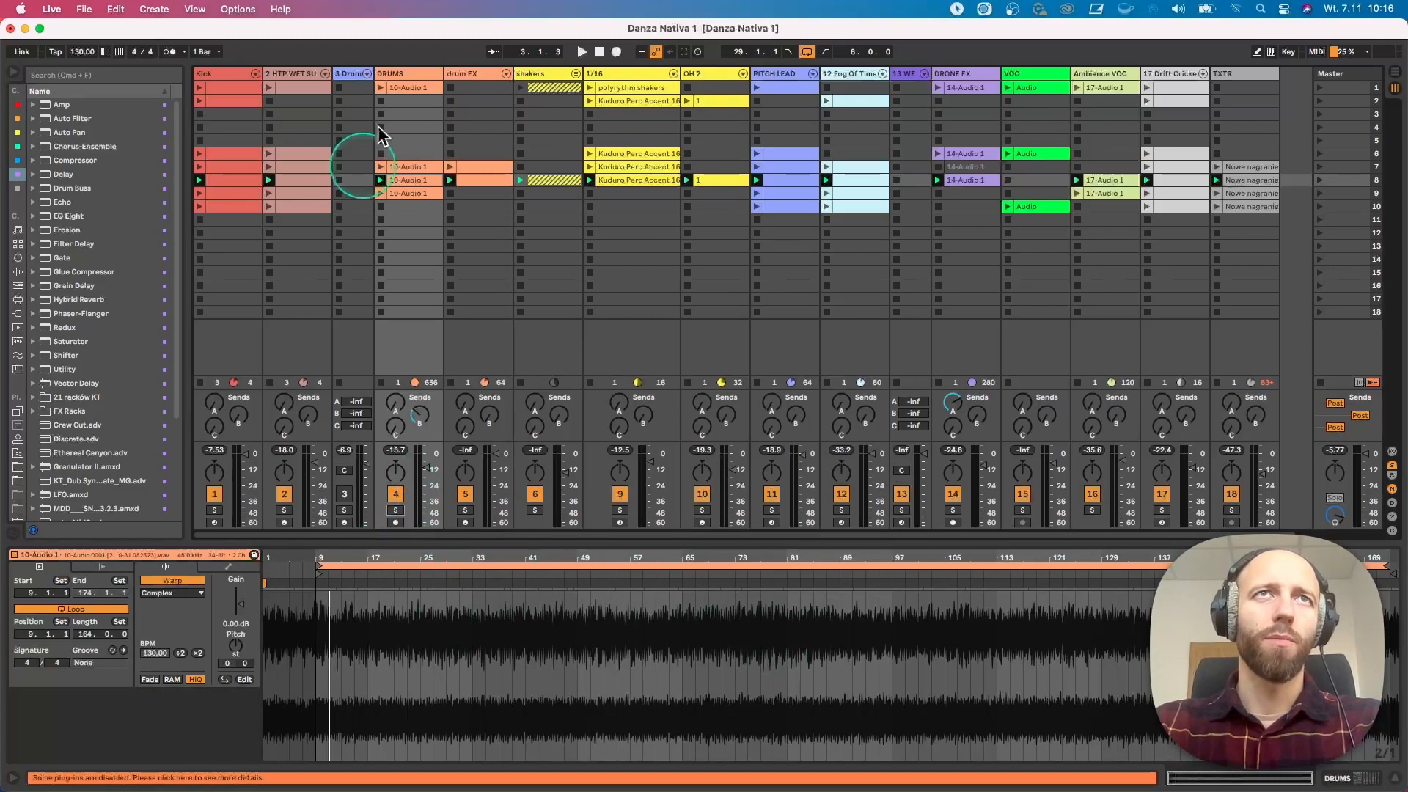
left_click(344, 510)
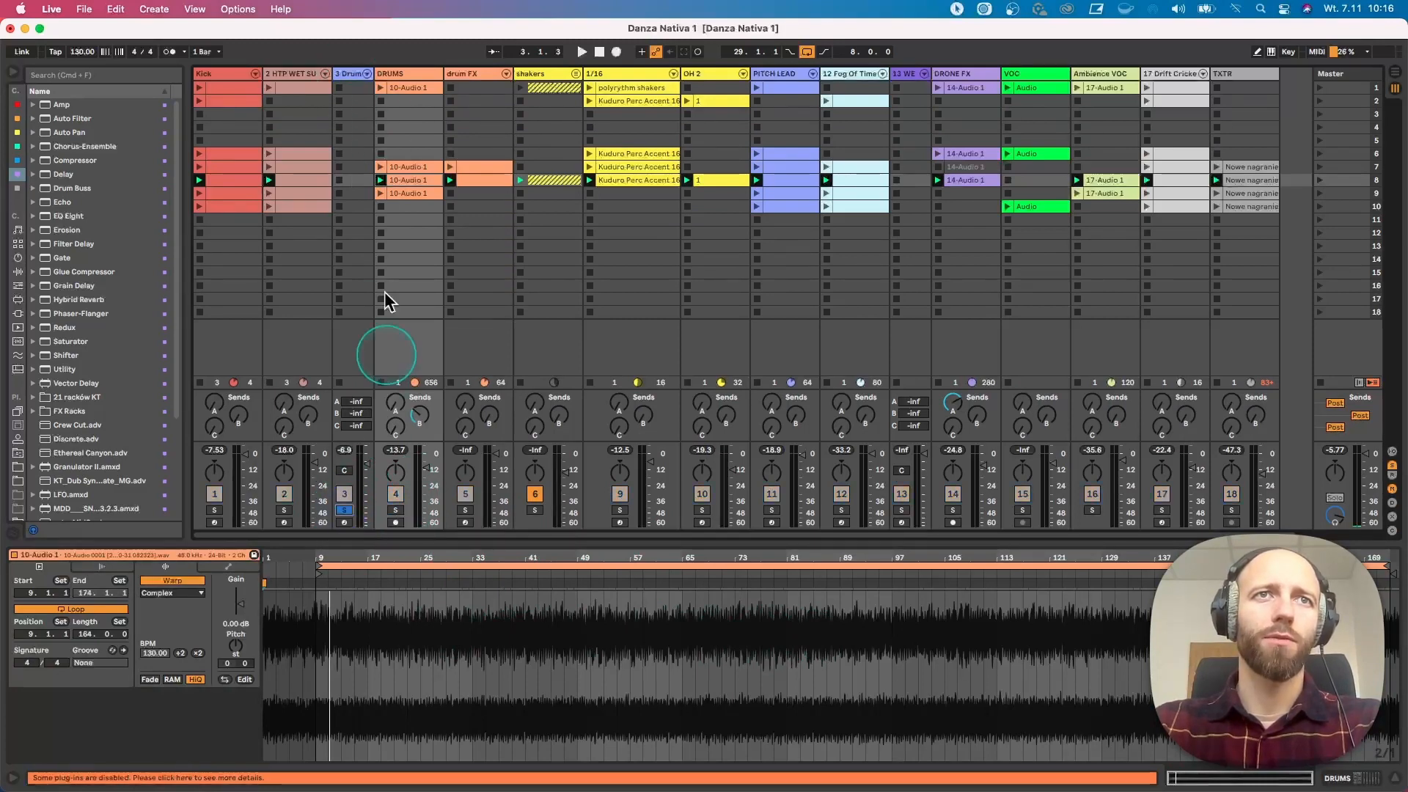
left_click(347, 77)
left_click(346, 74)
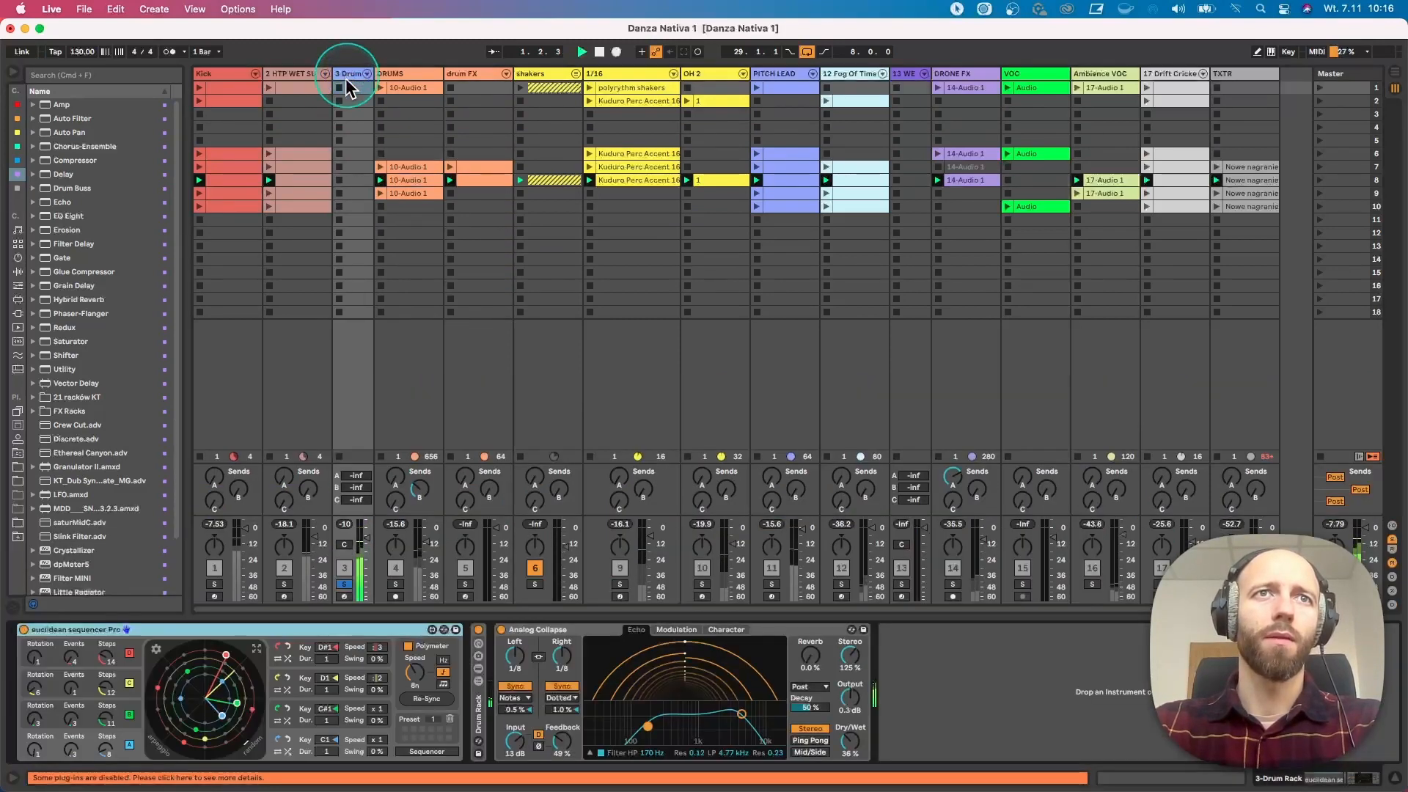
key("space")
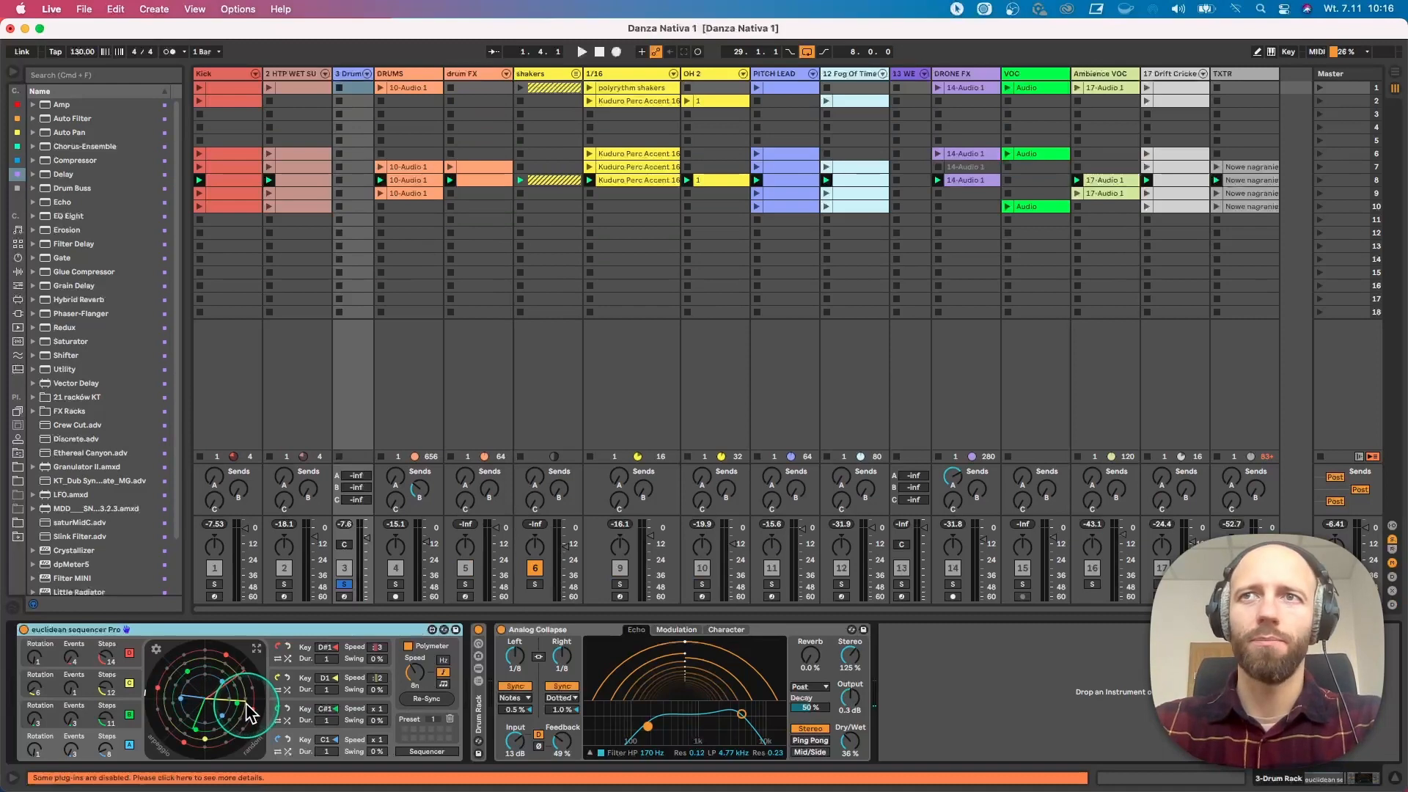
Create an empty MIDI clip in scene 14 of the 3-Drum Rack track, inspect its conga lanes, and return to the track's devices
double_click(346, 259)
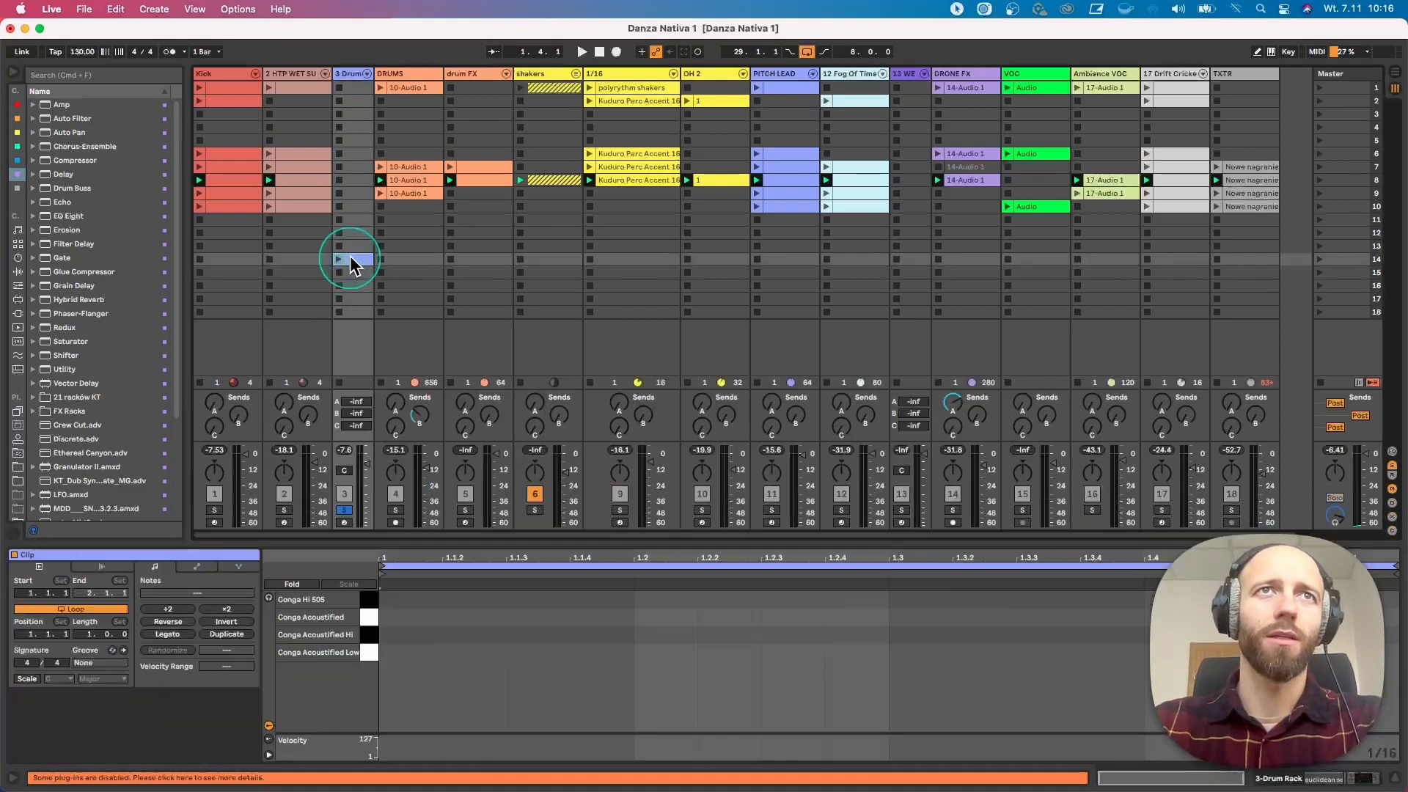
left_click_drag(464, 540, 490, 301)
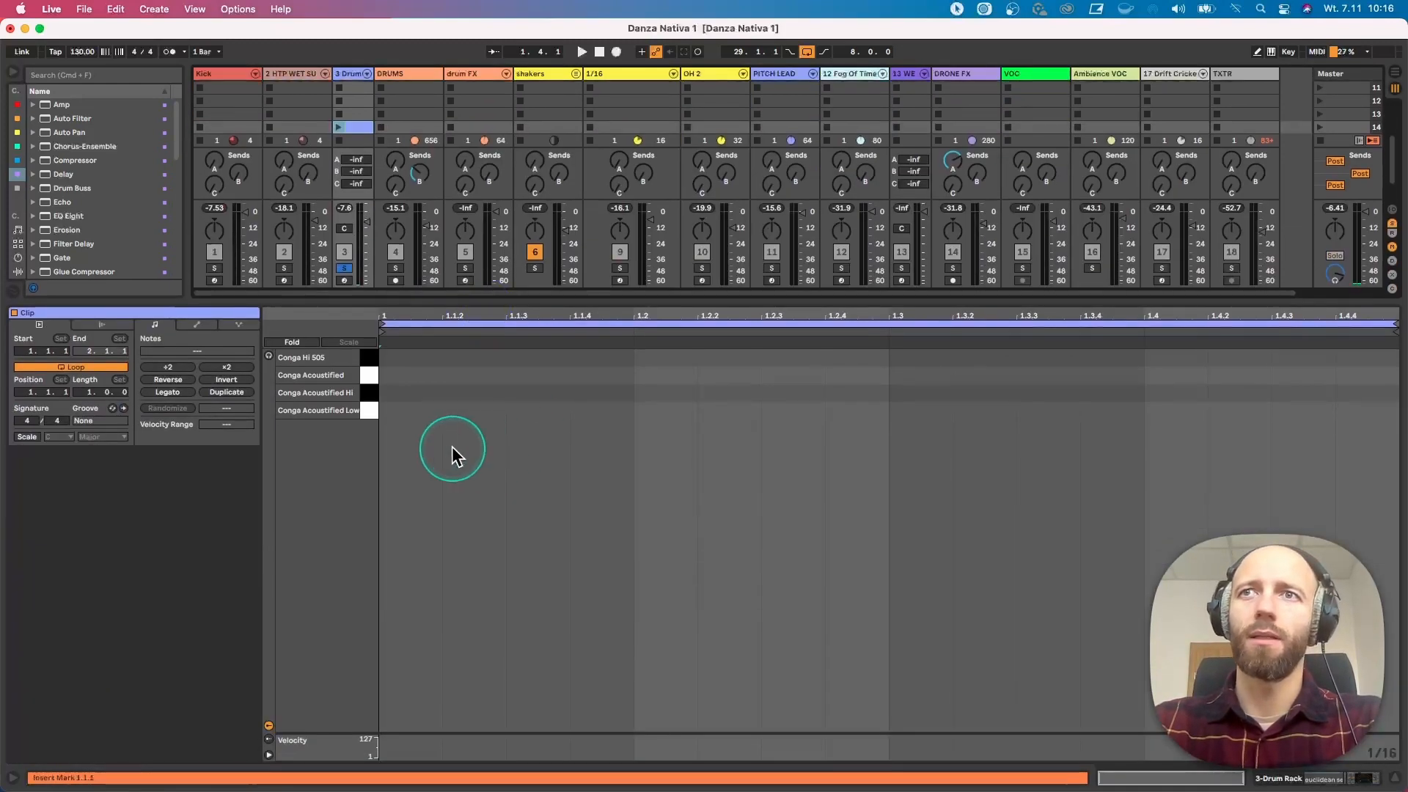
left_click_drag(355, 301, 355, 561)
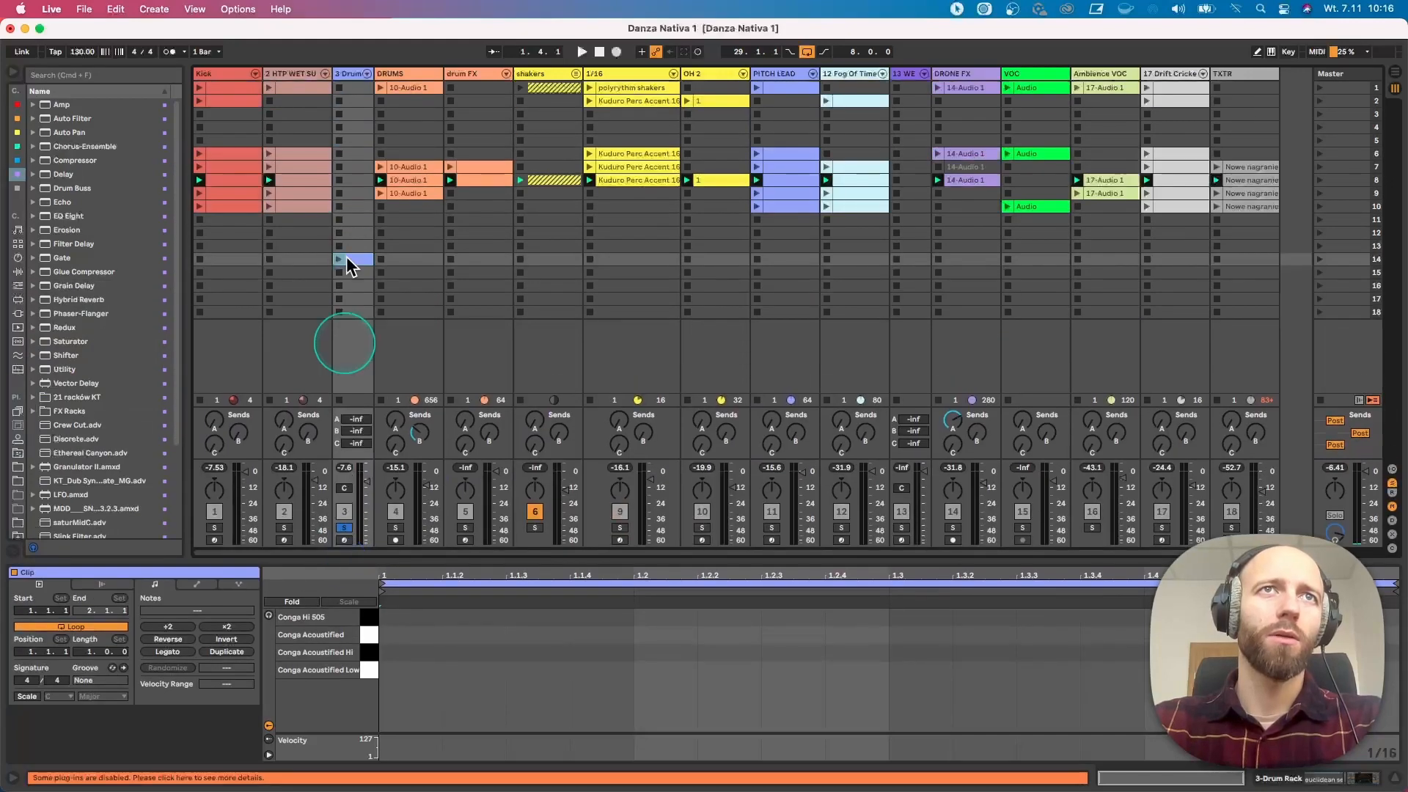
left_click(352, 73)
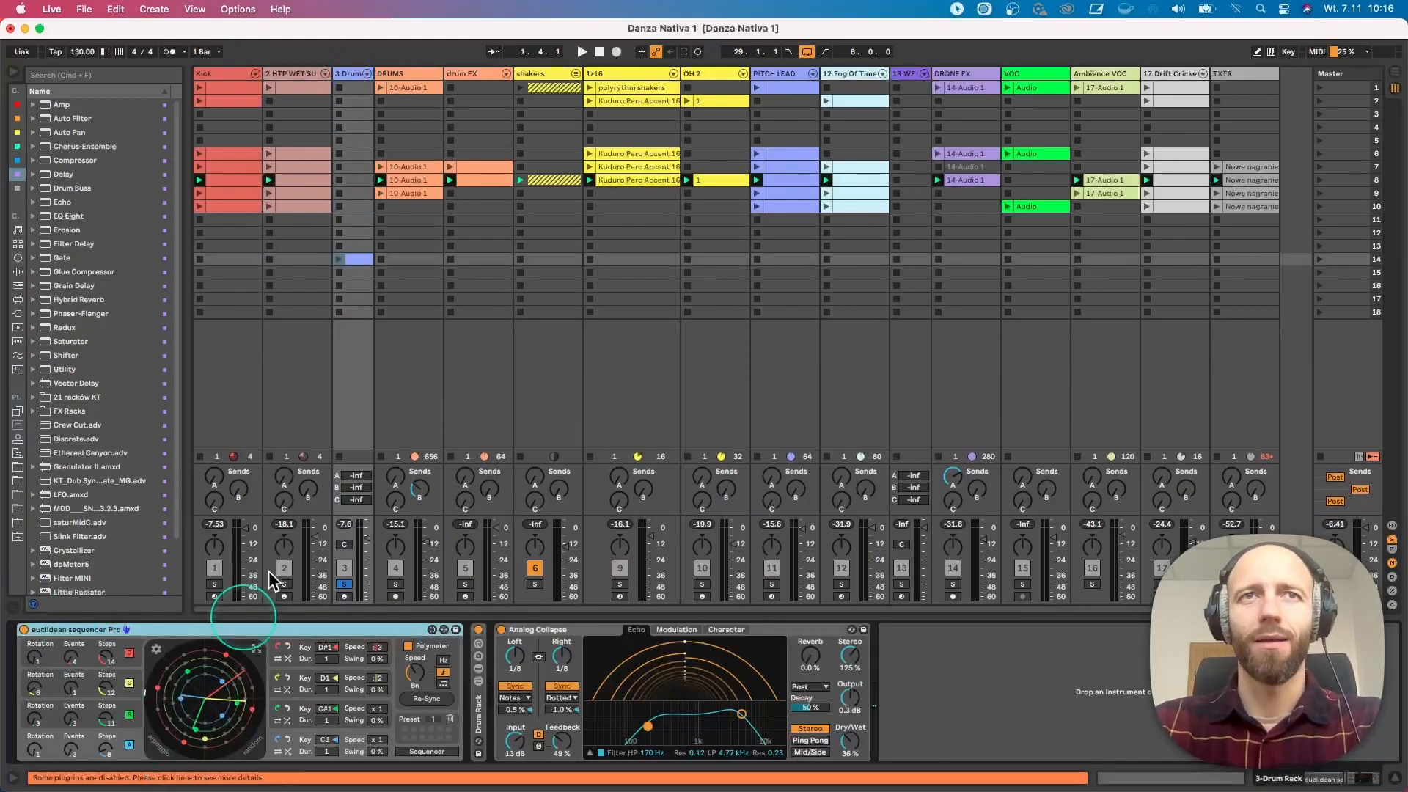
Play the 3-Drum Rack track with sequencer patterns D and C muted, and bring them back one at a time, C first
key("space")
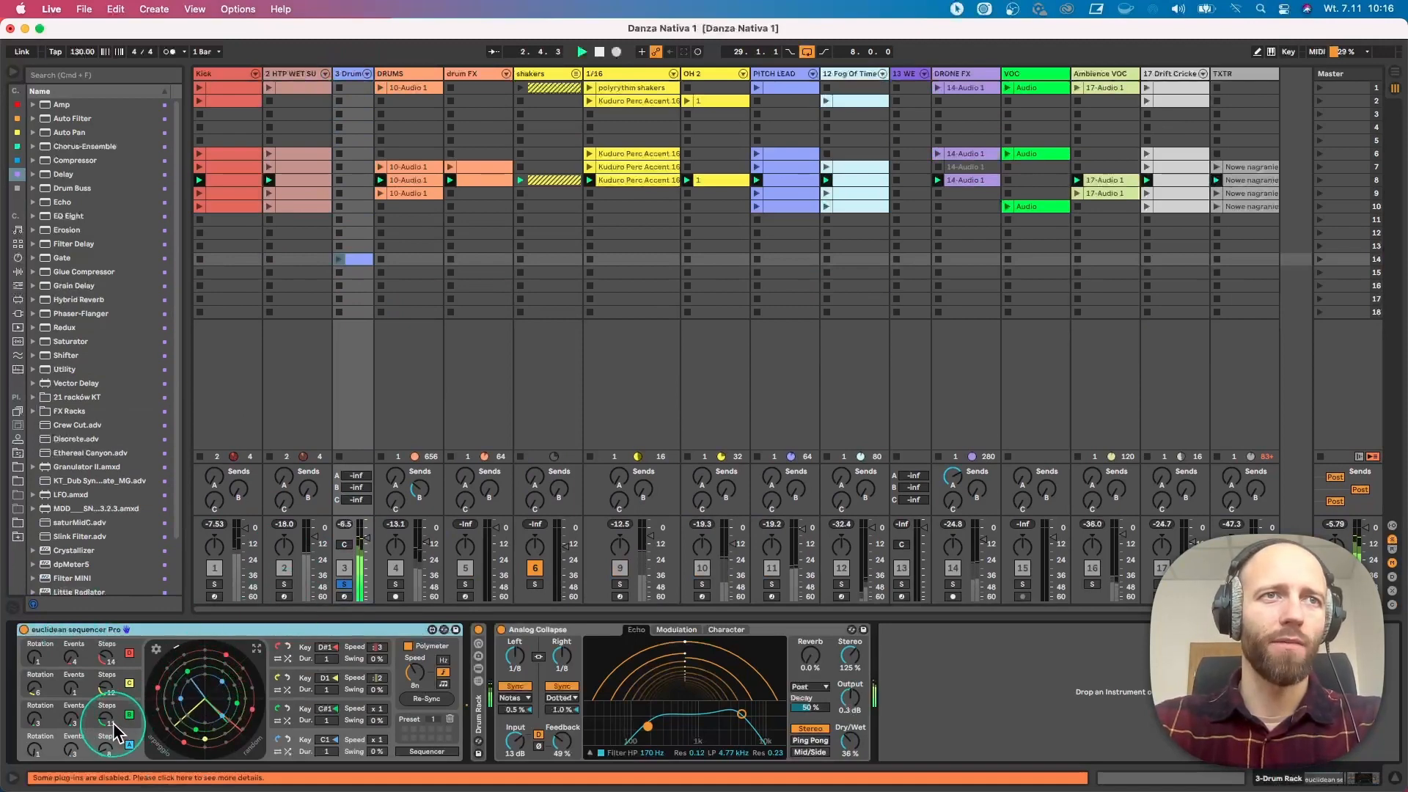
left_click(132, 656)
left_click(130, 682)
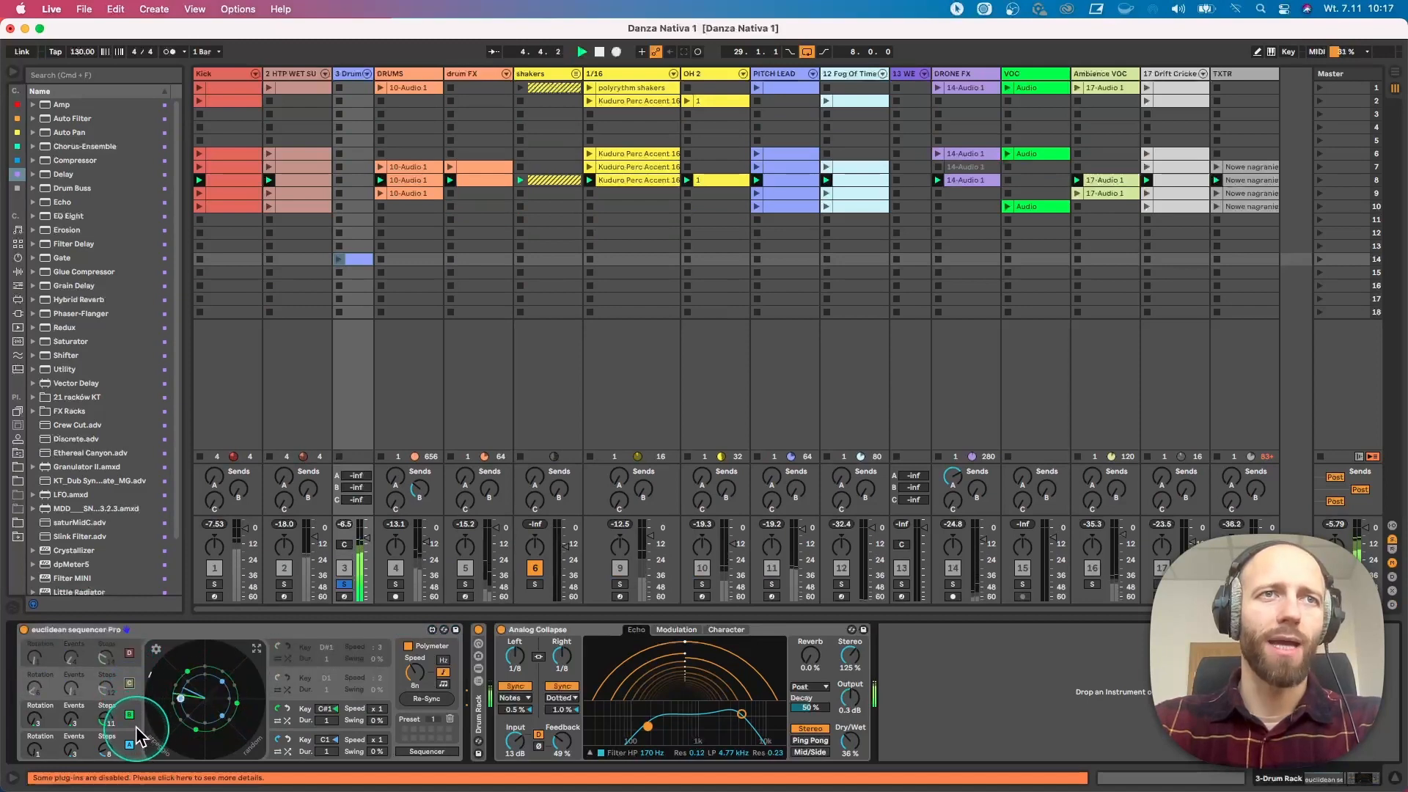
left_click(129, 684)
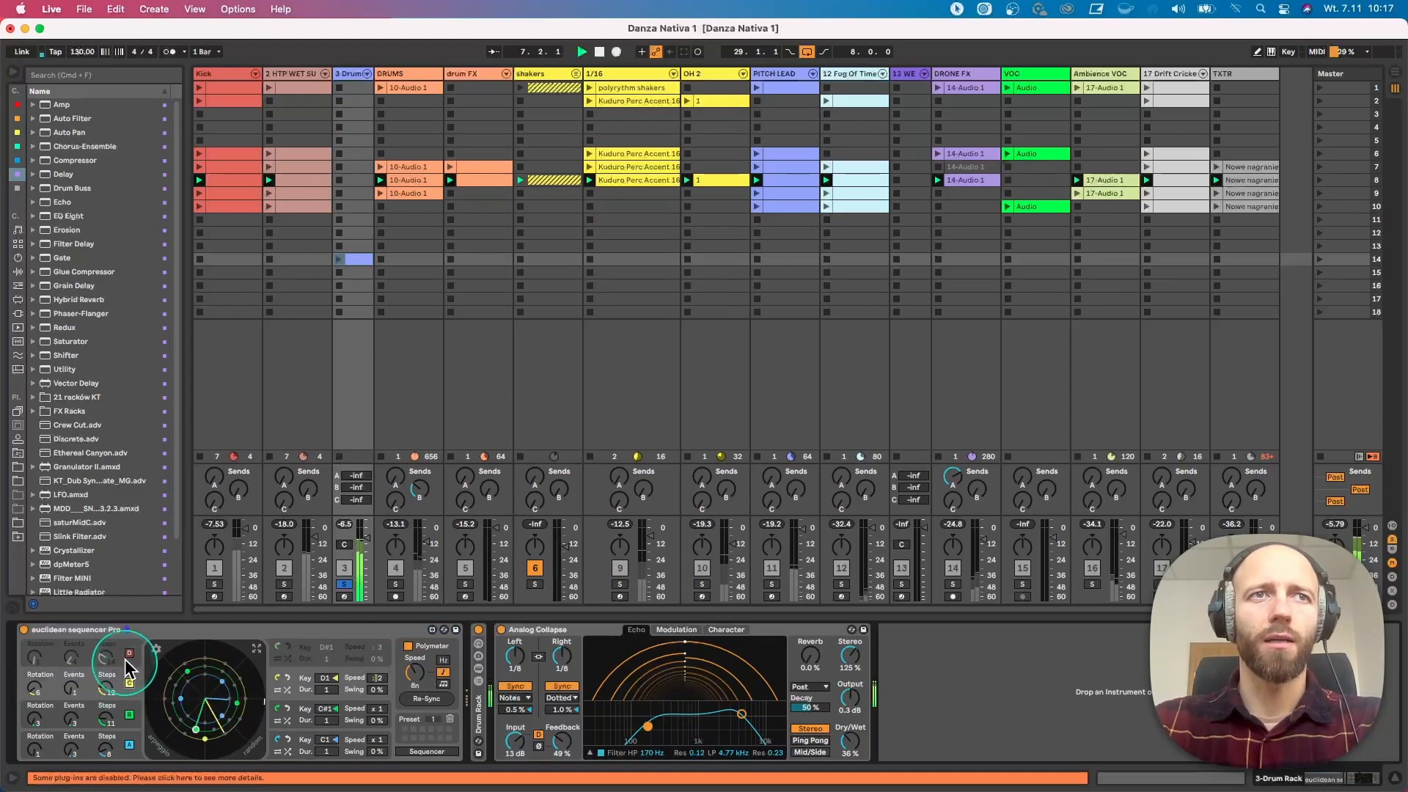
left_click(129, 651)
Raise the number of events in sequencer pattern D to 13, reduce it again, and restart playback
mouse_move(93, 666)
left_mouse_down()
mouse_move(73, 636)
mouse_move(71, 657)
left_mouse_up()
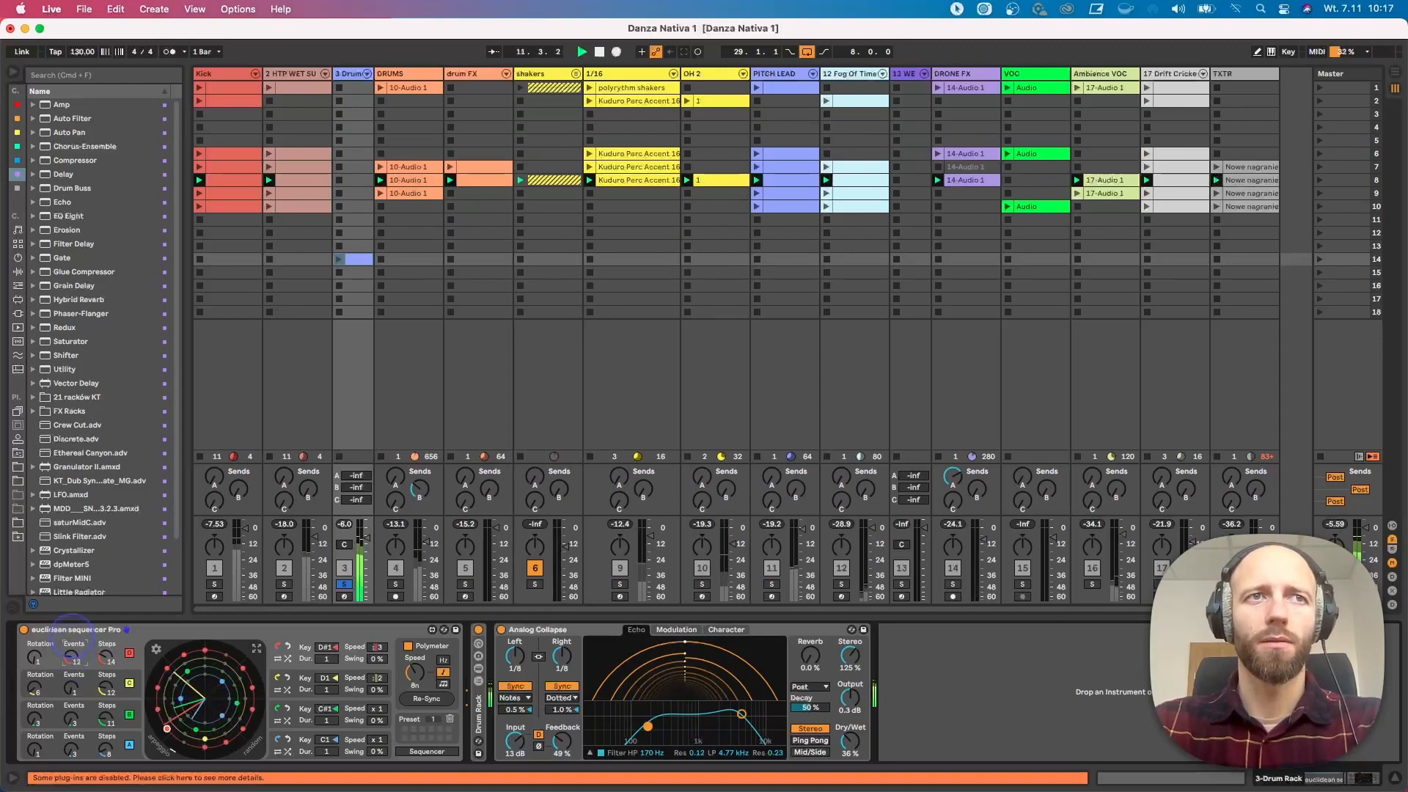
left_click_drag(71, 658, 66, 646)
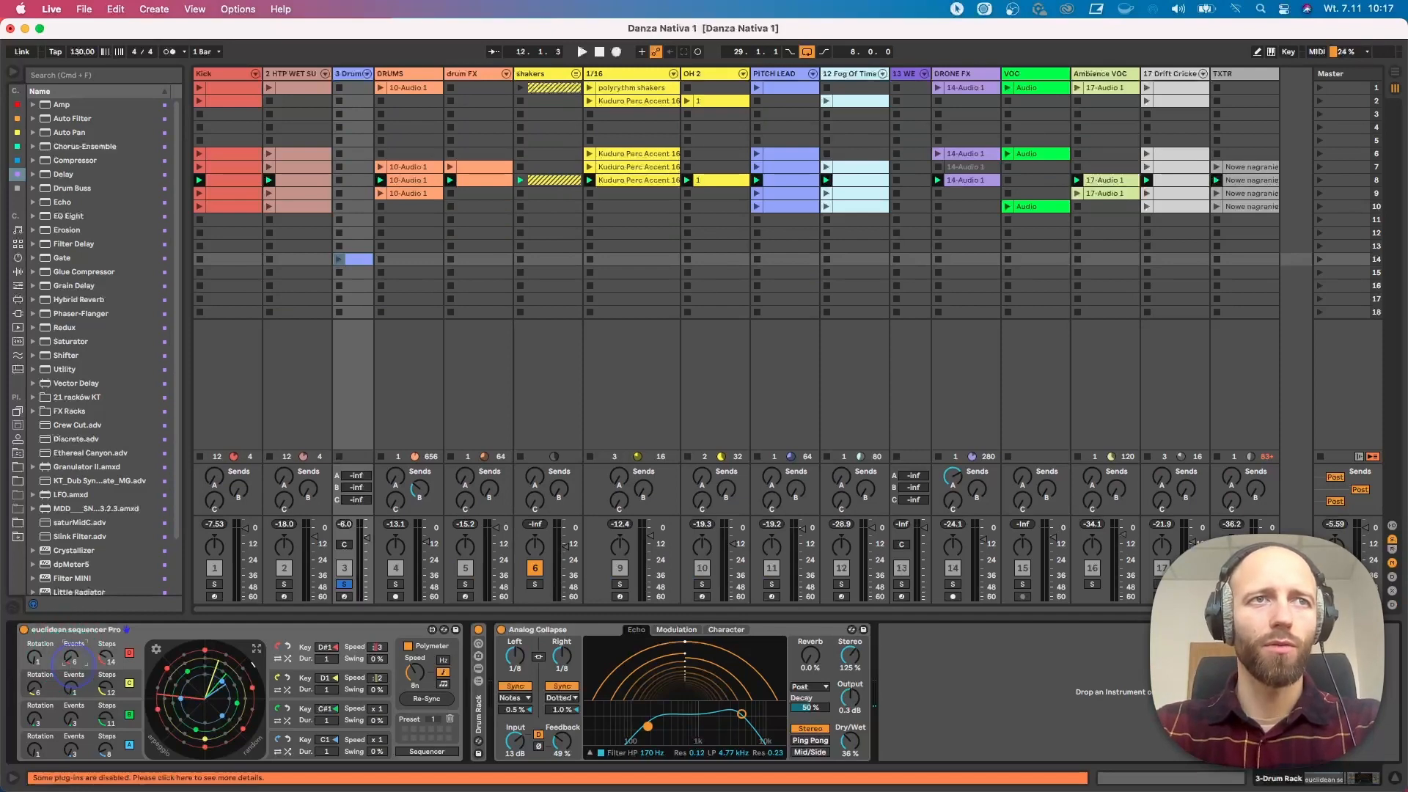
key("space")
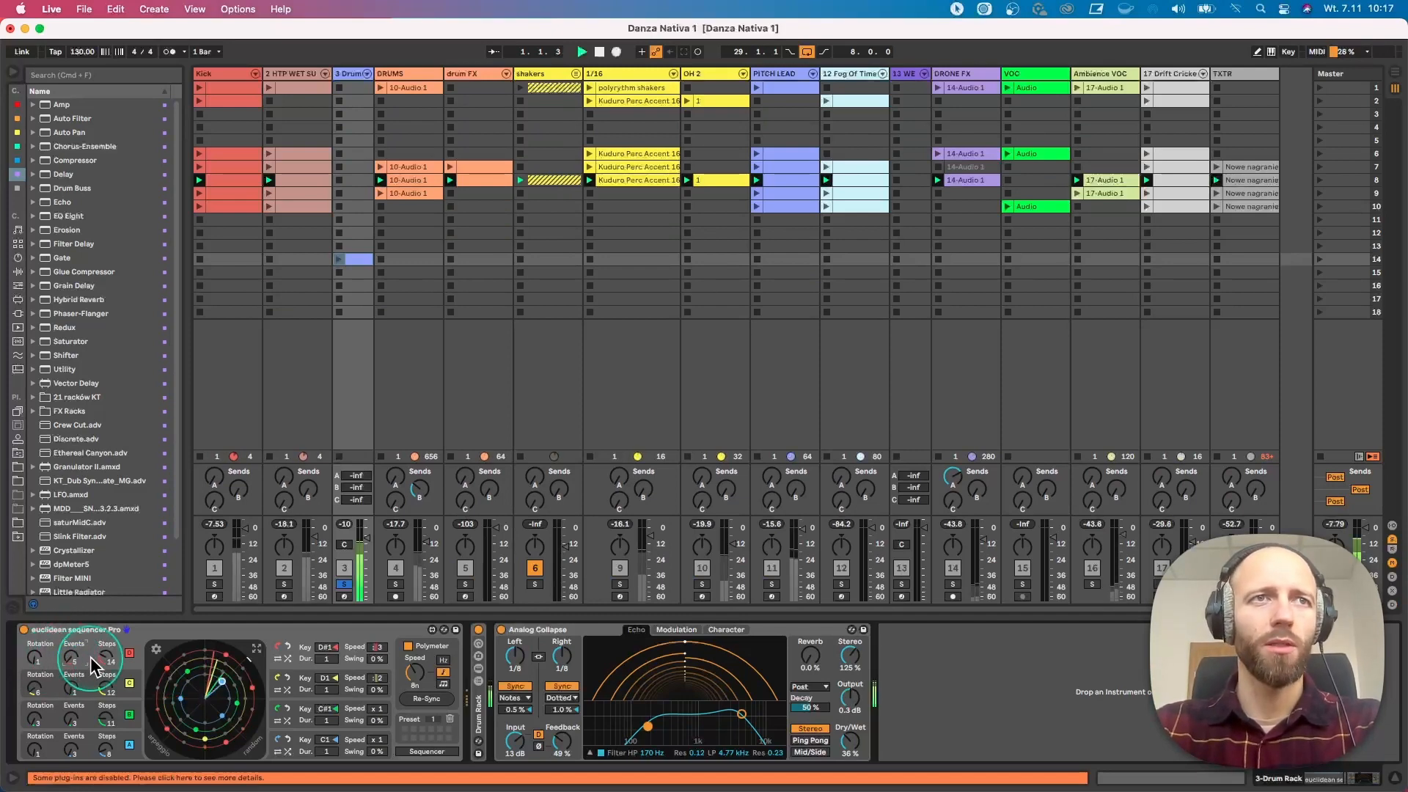
Switch off the euclidean sequencer Pro, unfold the Drum Rack in its place, and audition the Conga Acoustified Low pad
left_click(24, 629)
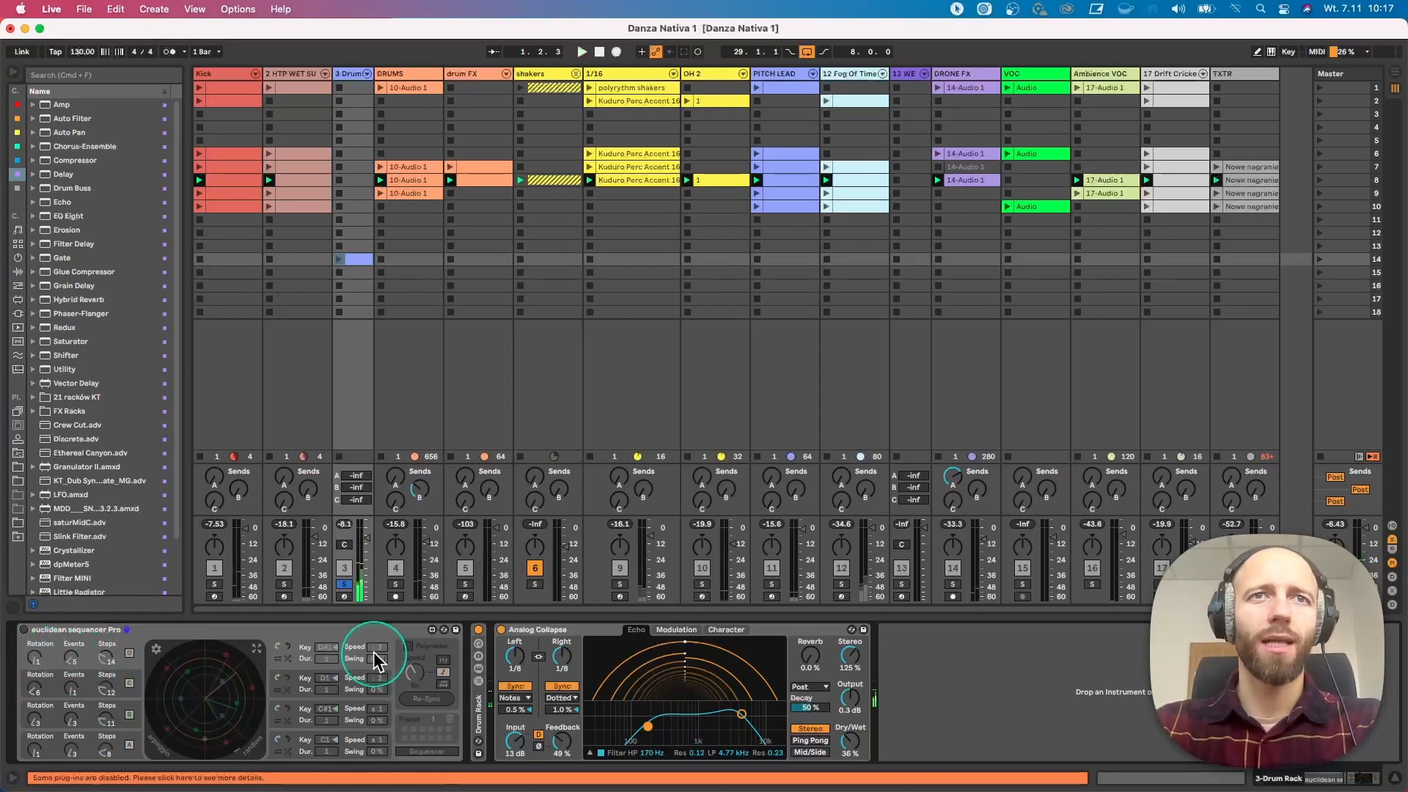
double_click(481, 715)
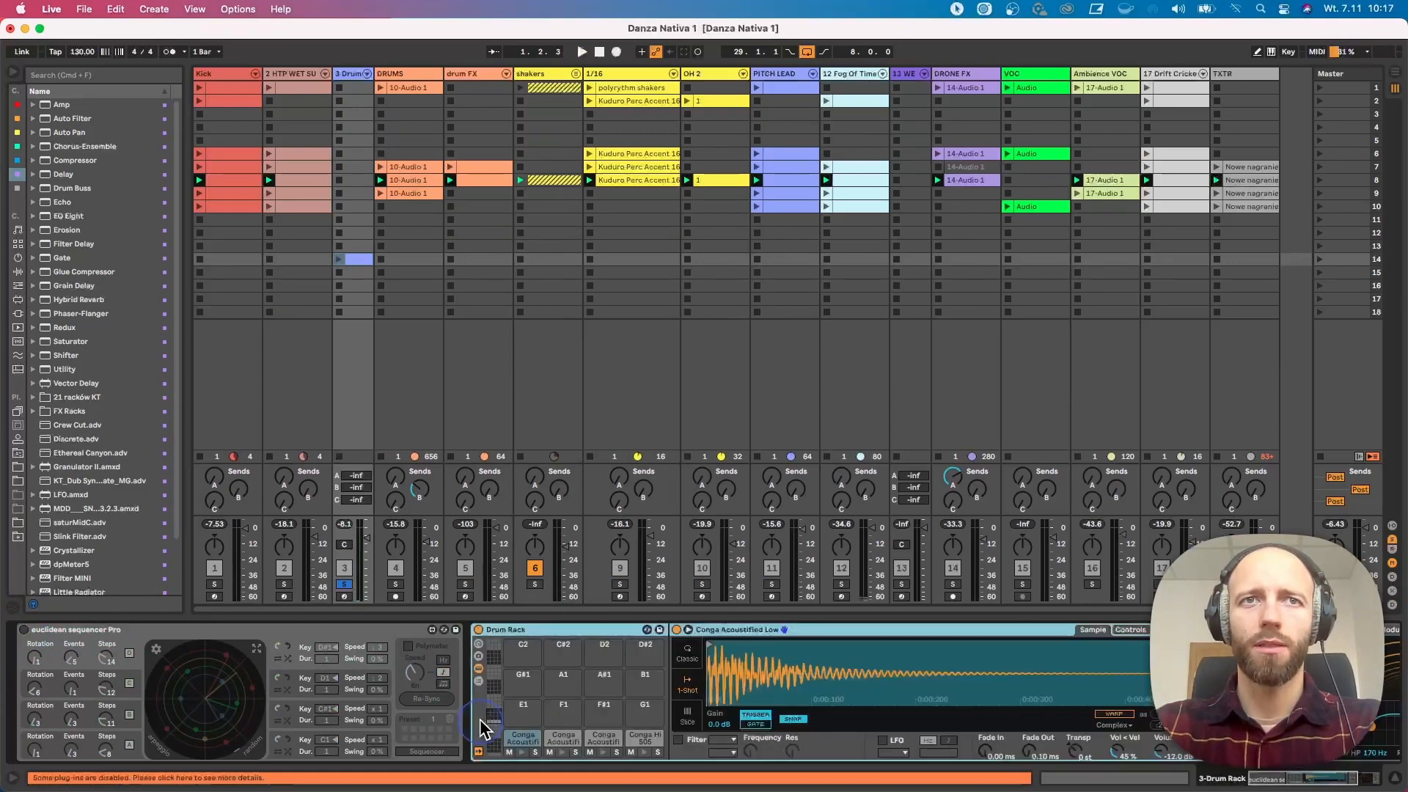
double_click(328, 630)
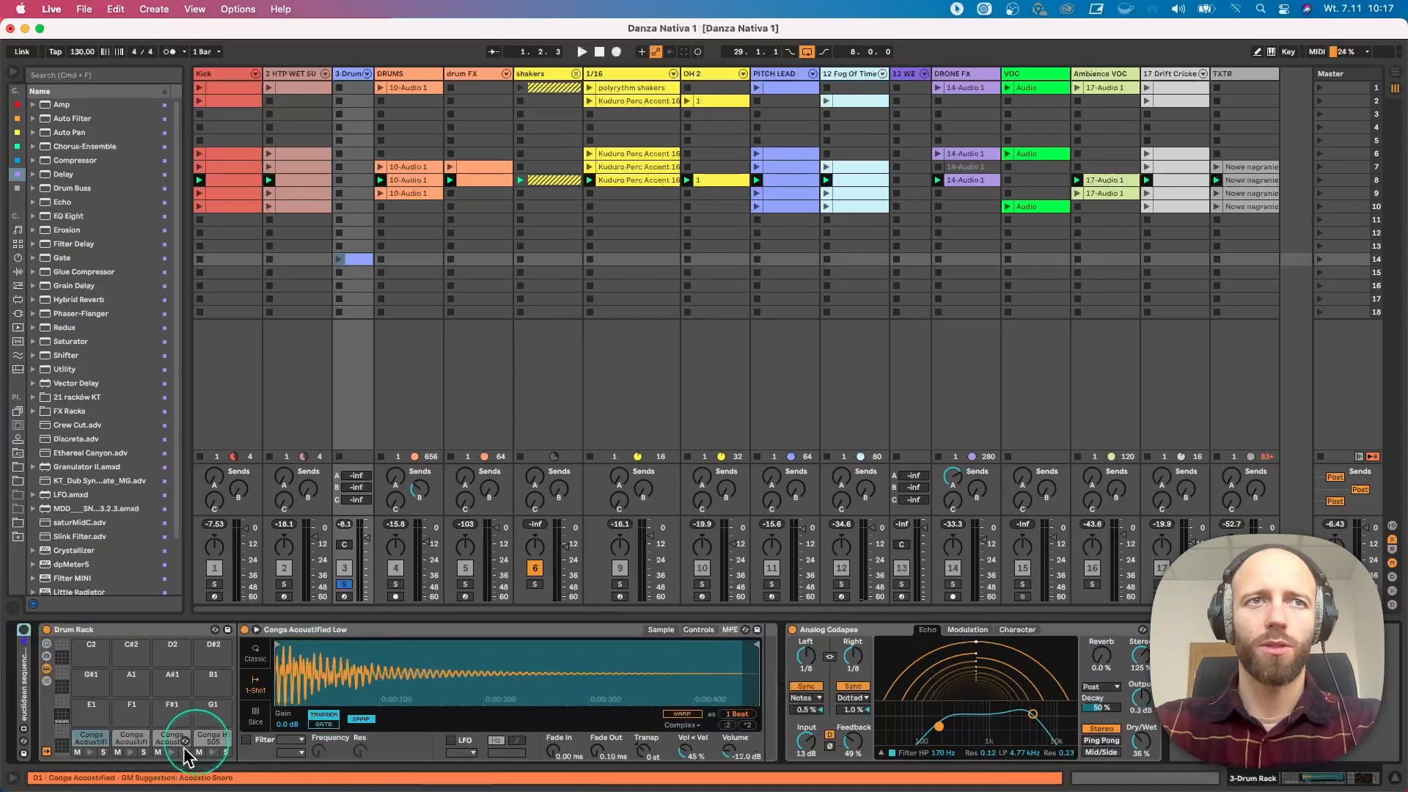
left_click(91, 753)
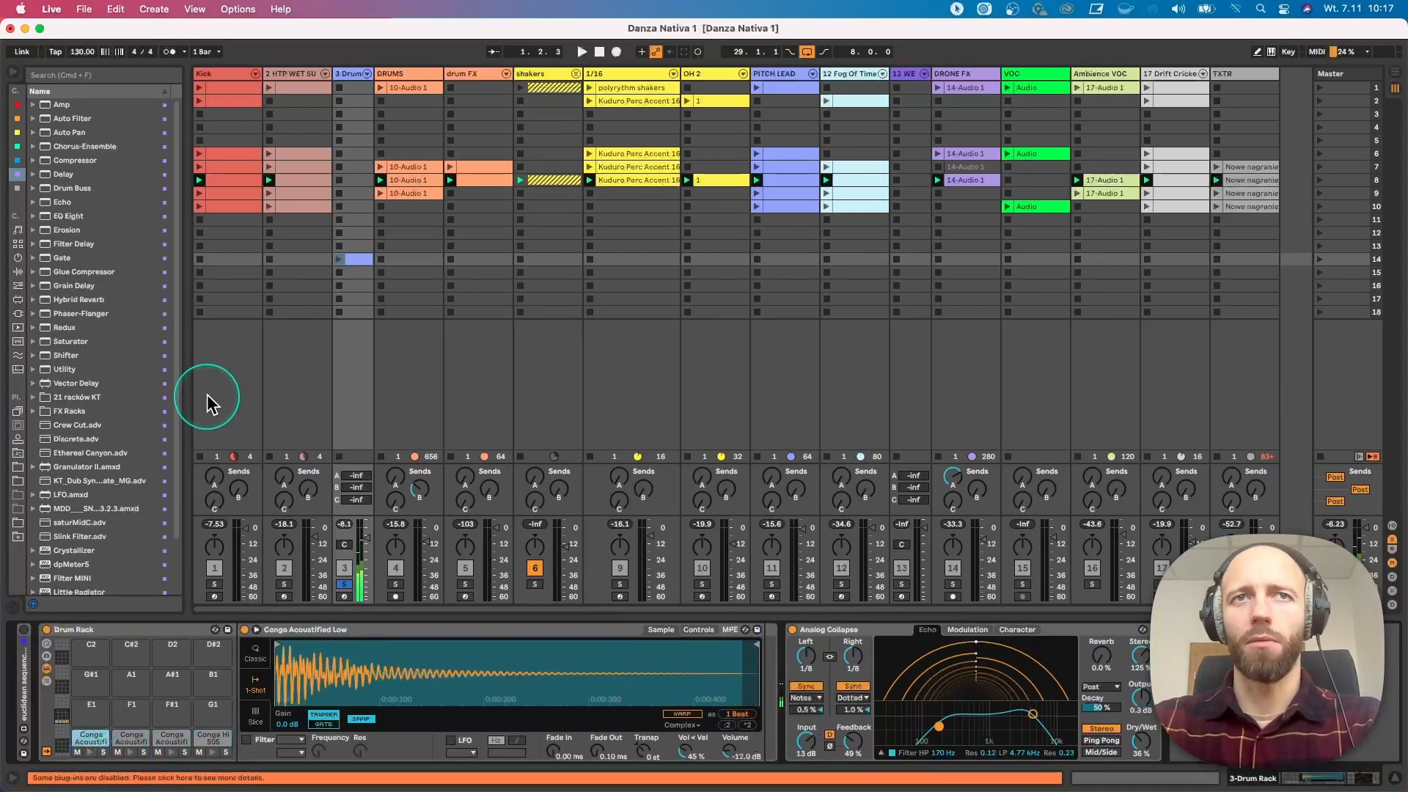
Open the DRUMS audio clip in scene 8, solo only the DRUMS track, and play it
left_click(400, 74)
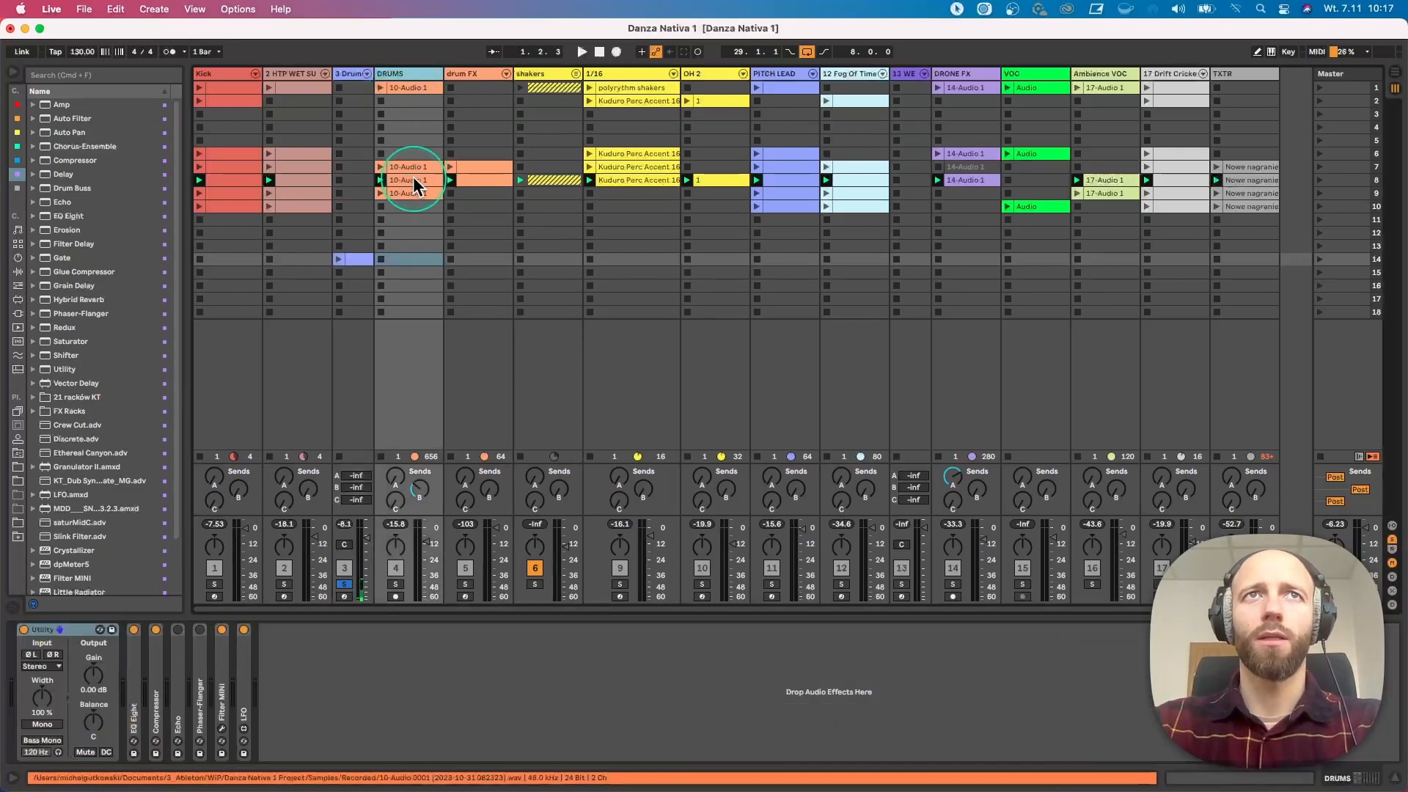
left_click(414, 184)
left_click(826, 629)
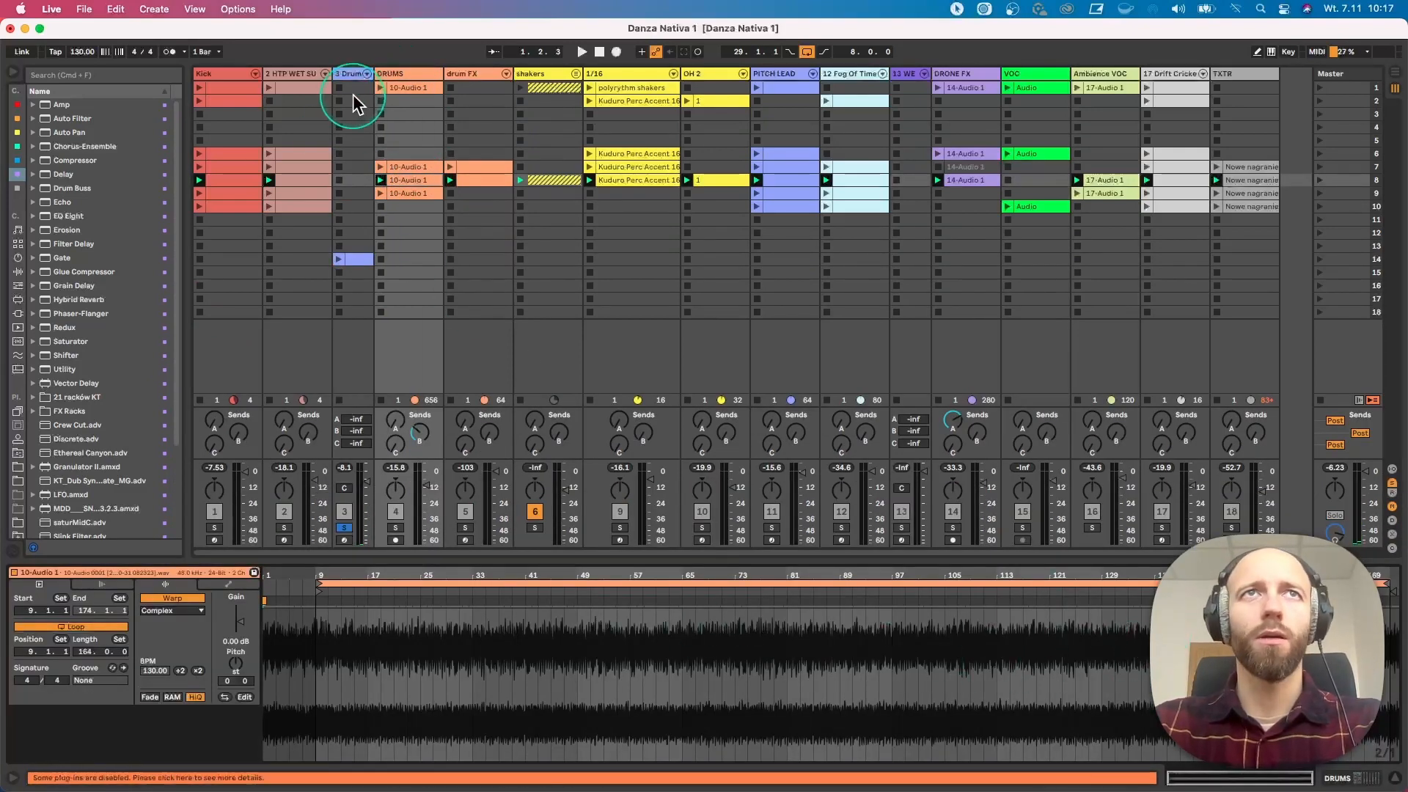
left_click(395, 528)
key("space")
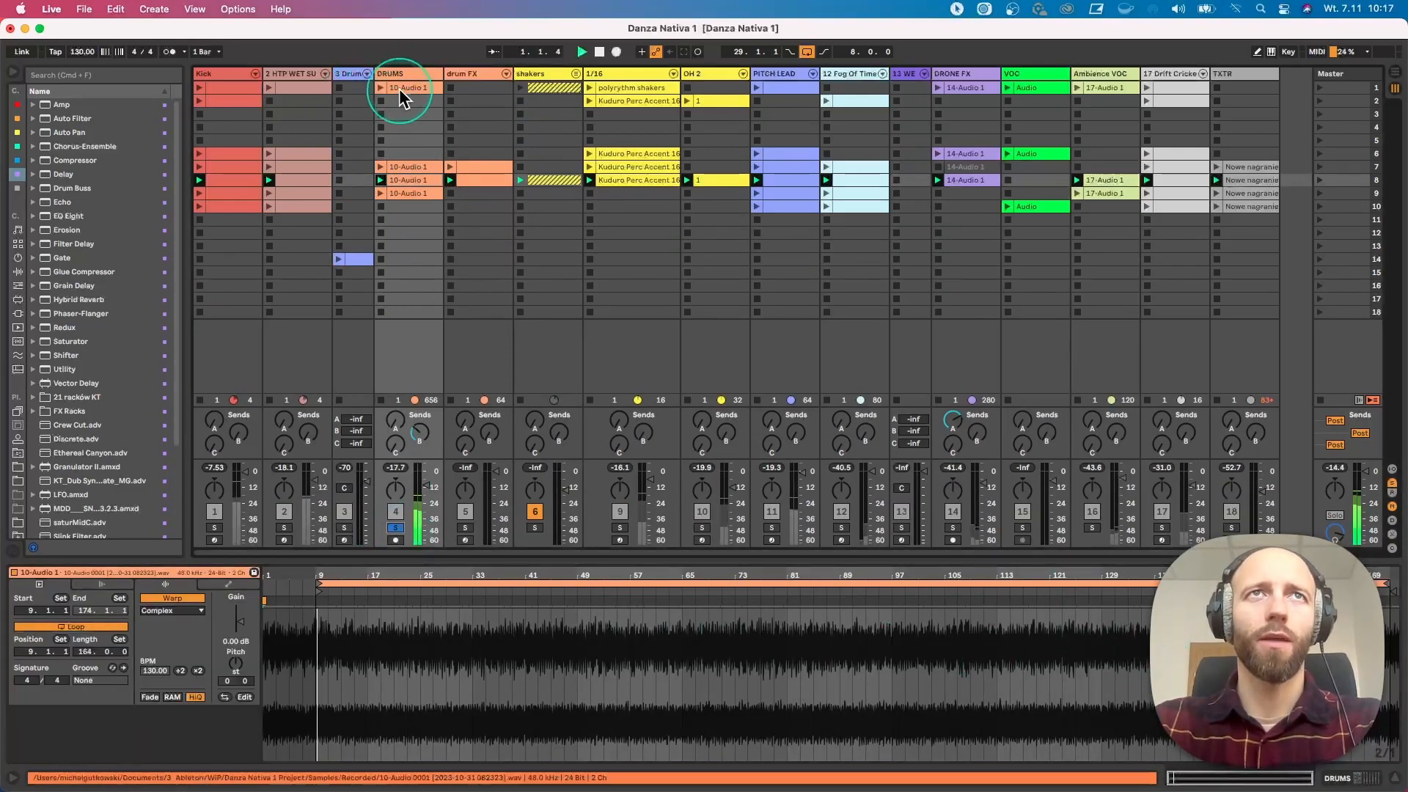
Show the DRUMS track's device chain and inspect the unfolded Filter MINI, LFO and Compressor, folding the Compressor back
left_click(399, 77)
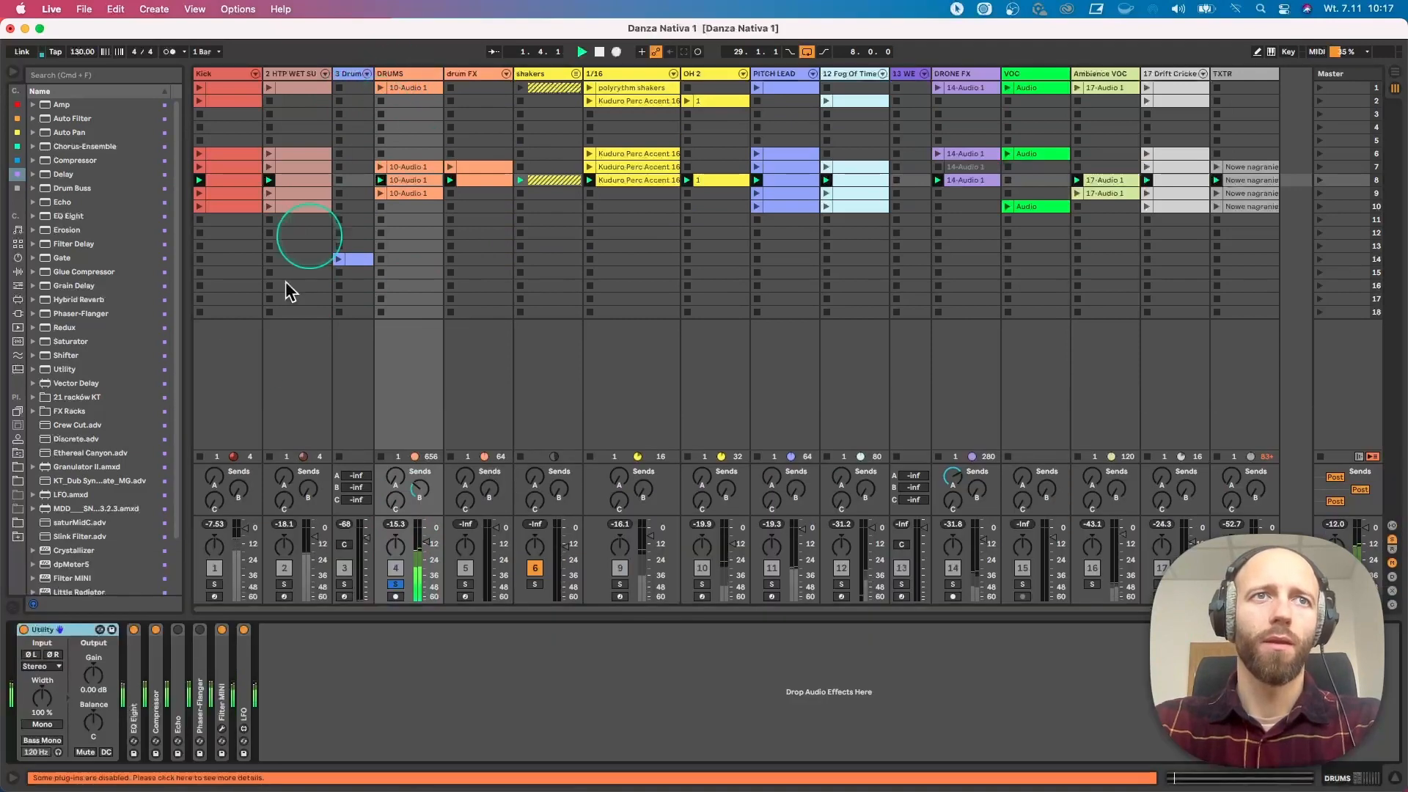
double_click(245, 672)
double_click(218, 670)
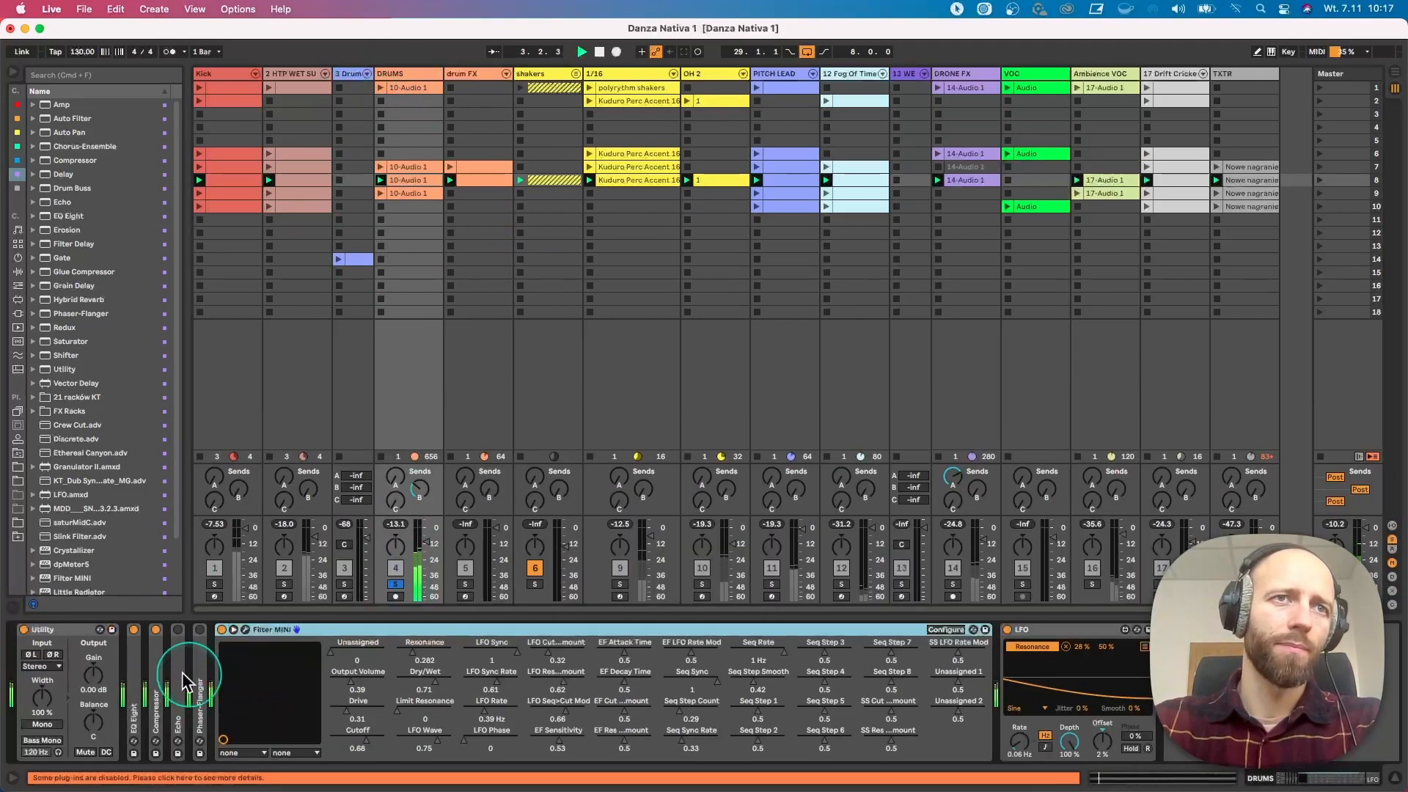
double_click(155, 679)
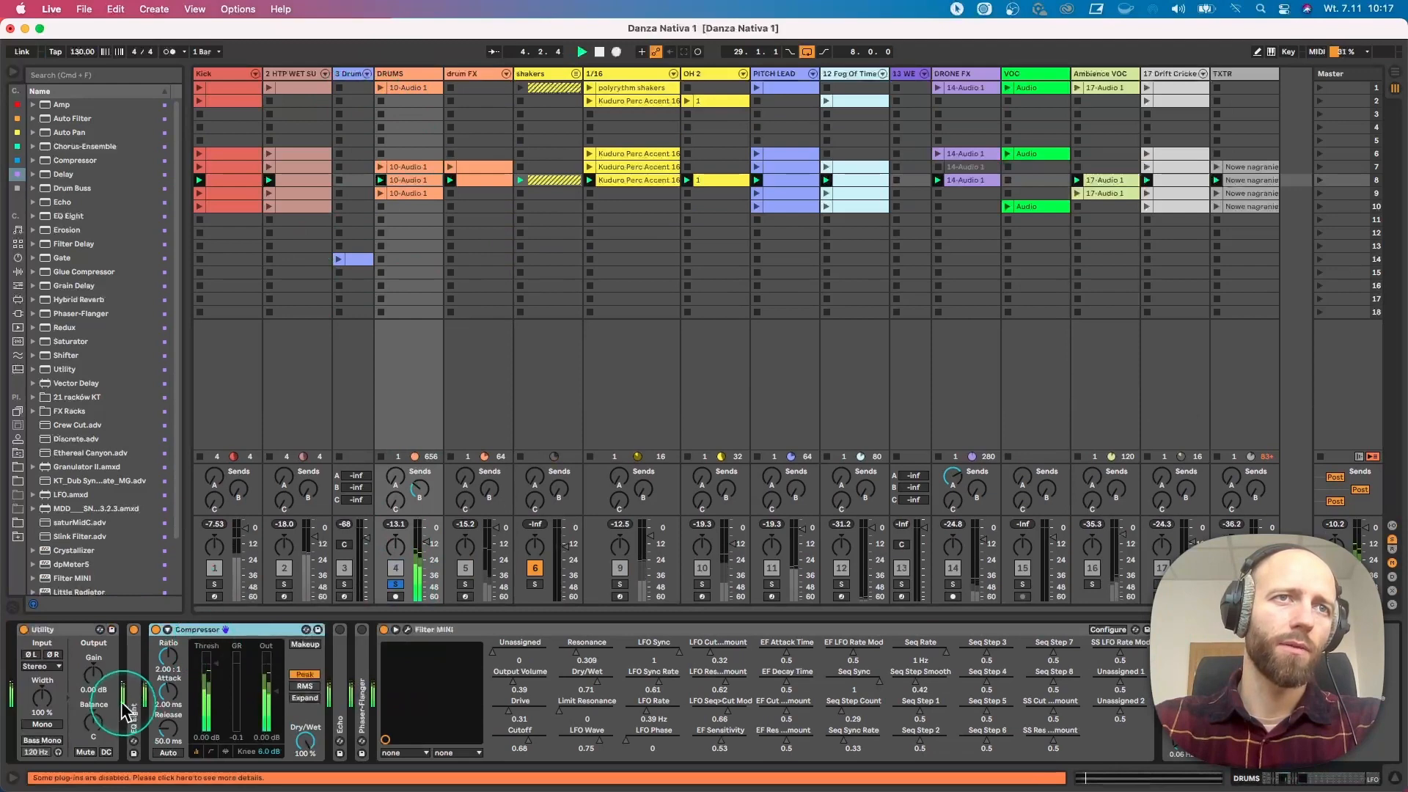
double_click(132, 682)
double_click(254, 635)
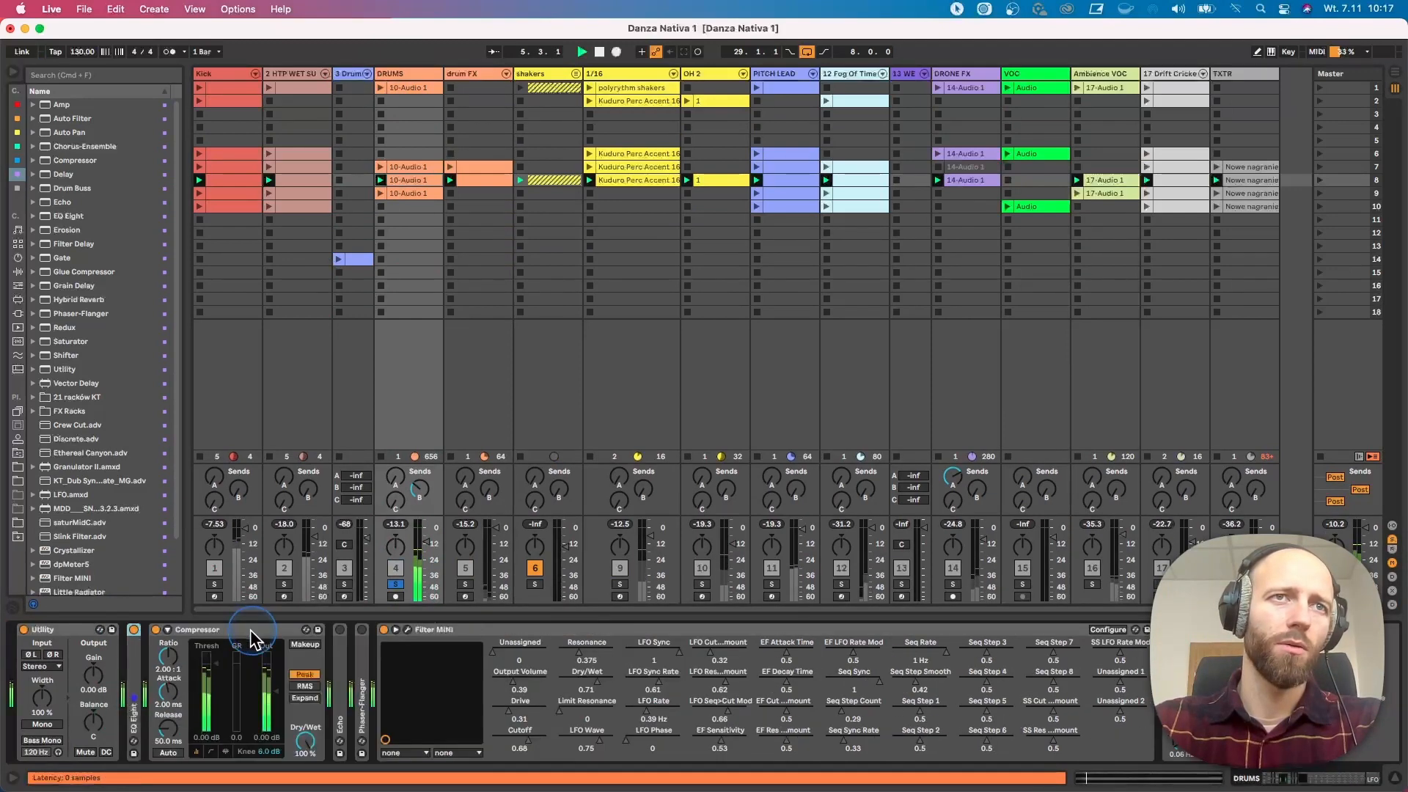
double_click(236, 630)
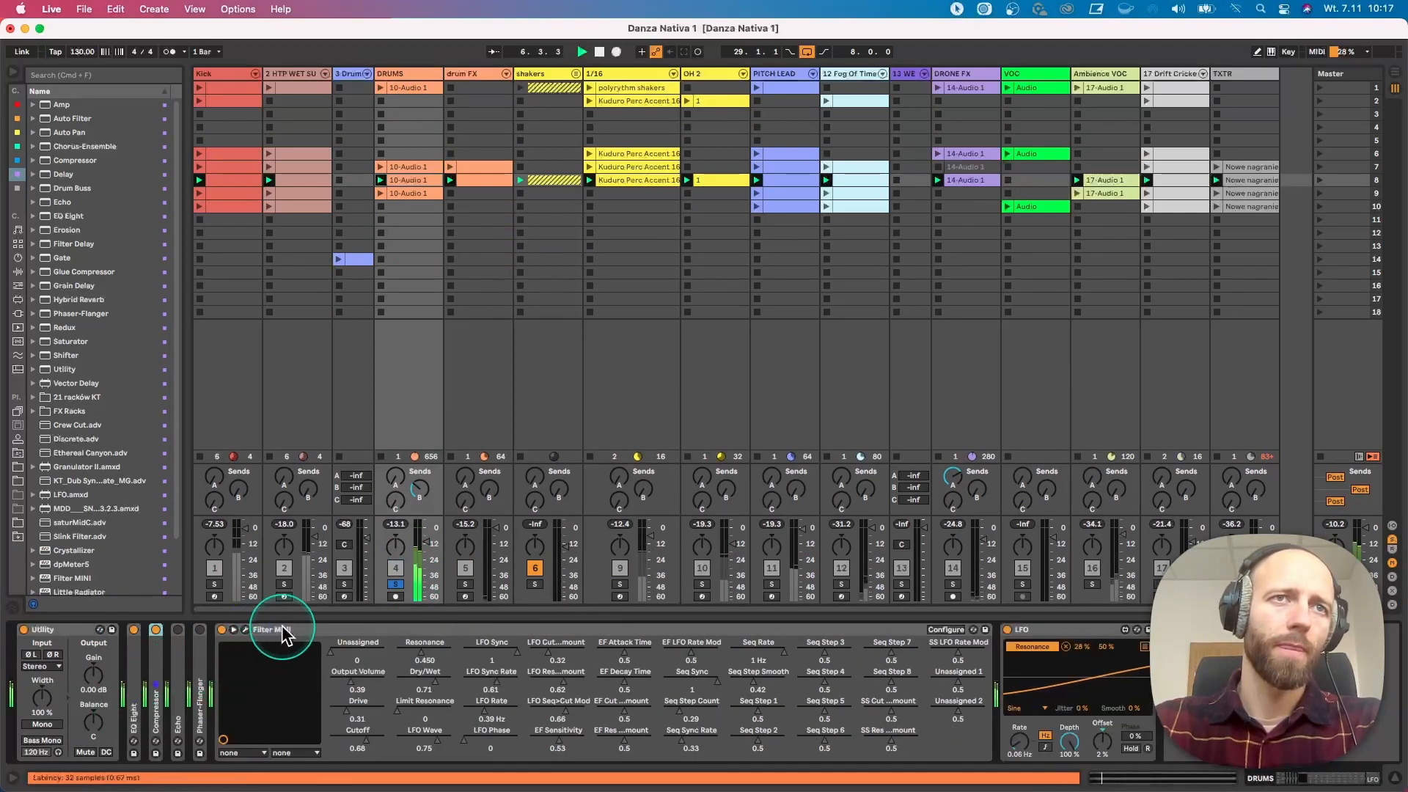
Open the DRUMS track's Filter MINI plug-in window and set the maximum of the LFO's Resonance mapping to 48%
left_click(245, 630)
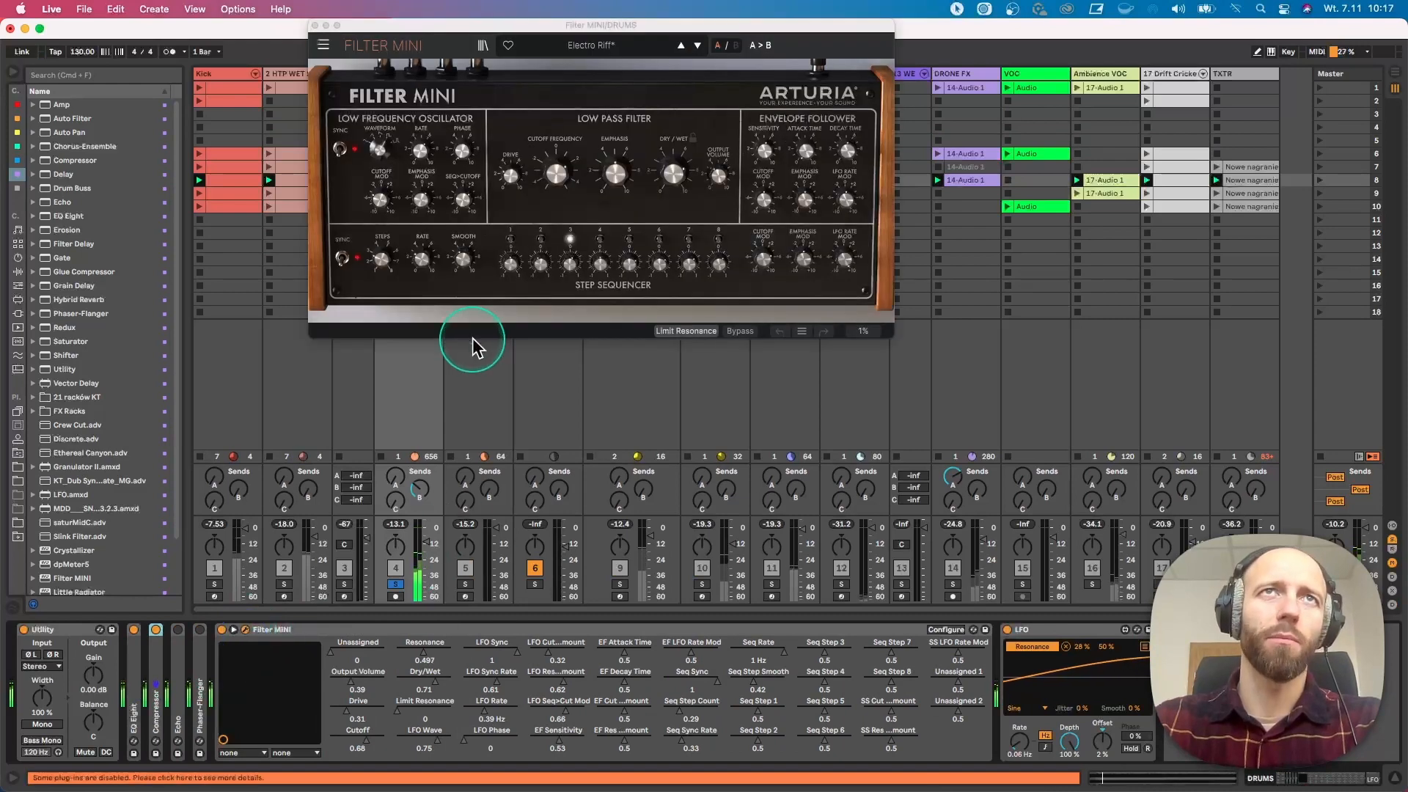
left_click_drag(460, 27, 392, 273)
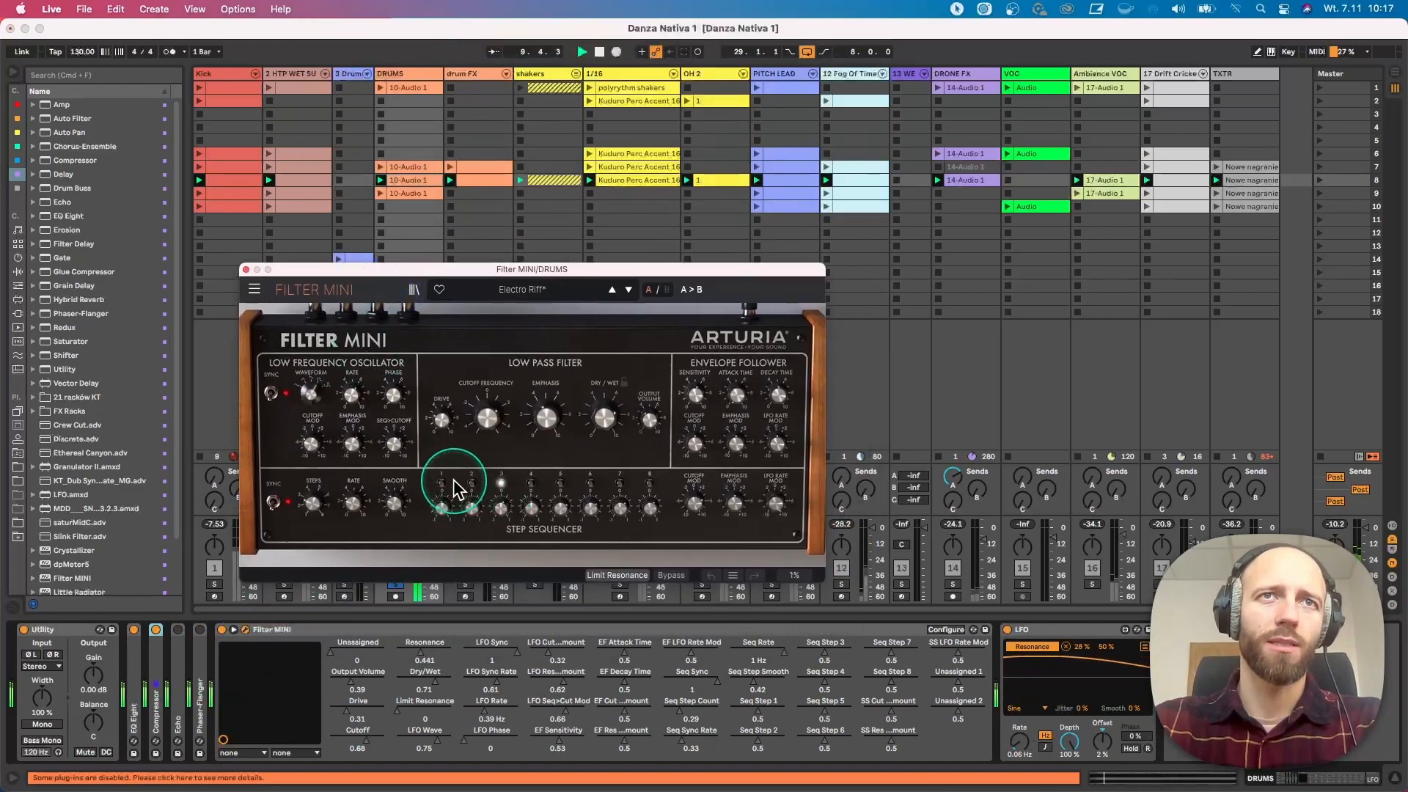
mouse_move(481, 502)
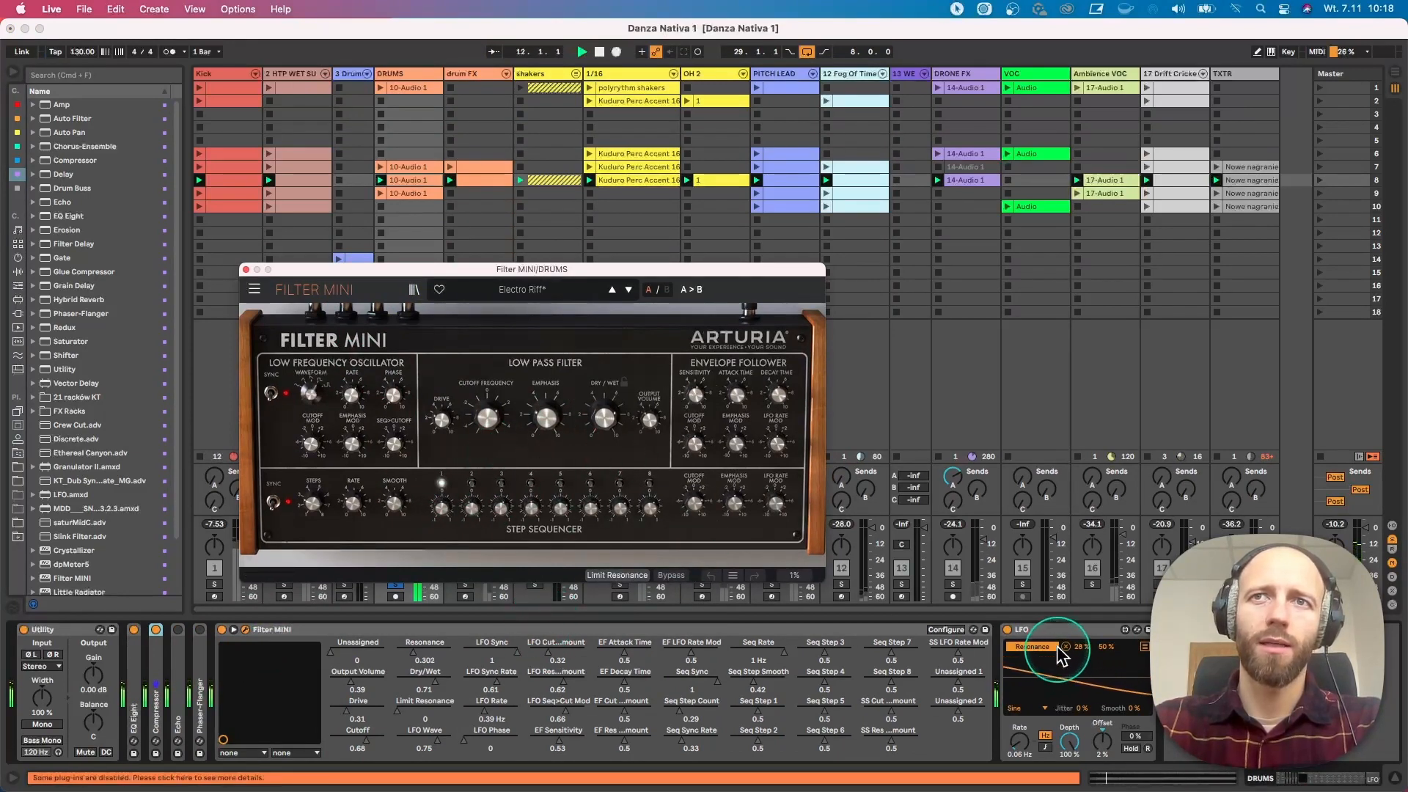
left_click(1083, 648)
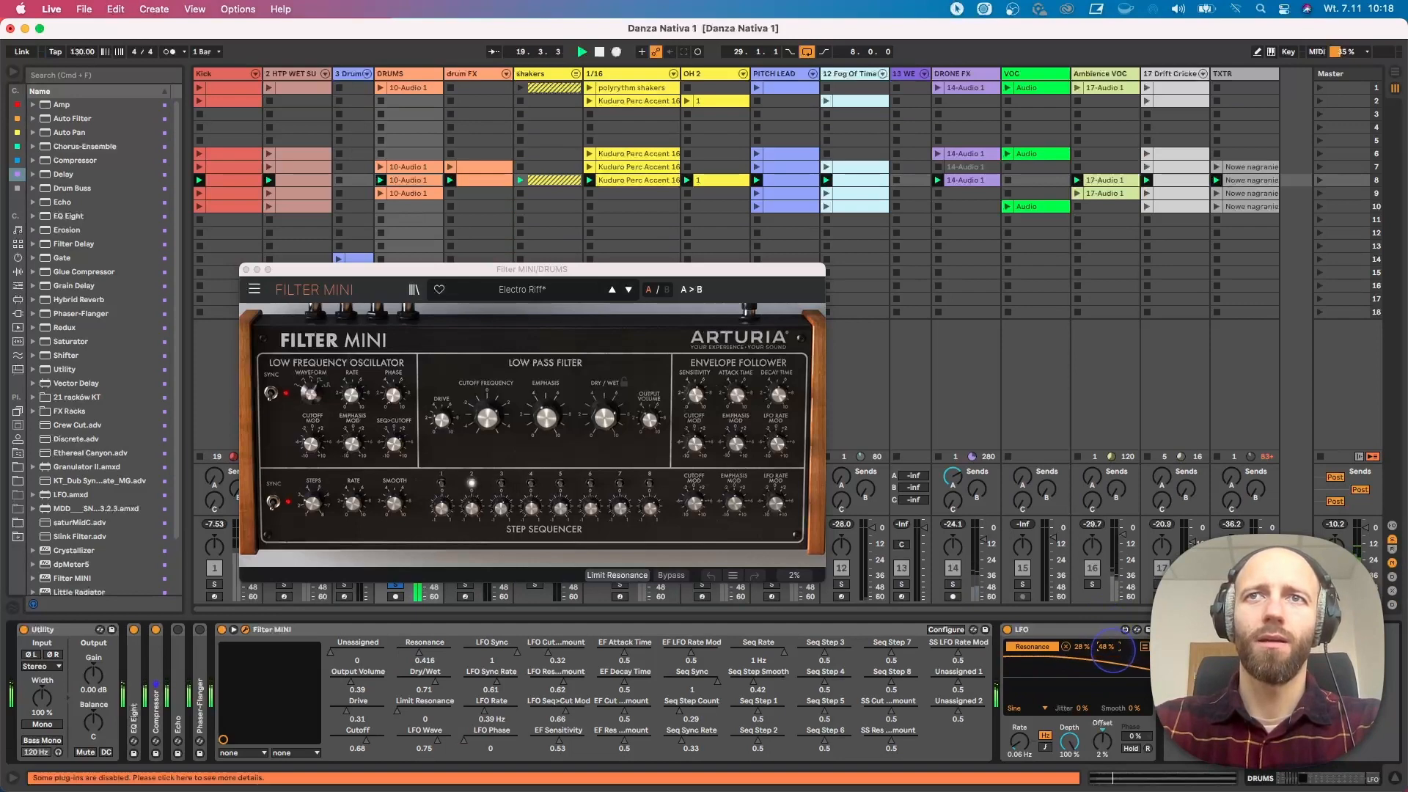
Compare the DRUMS track with Filter MINI bypassed and active, fold the device, and close its plug-in window
left_click(222, 629)
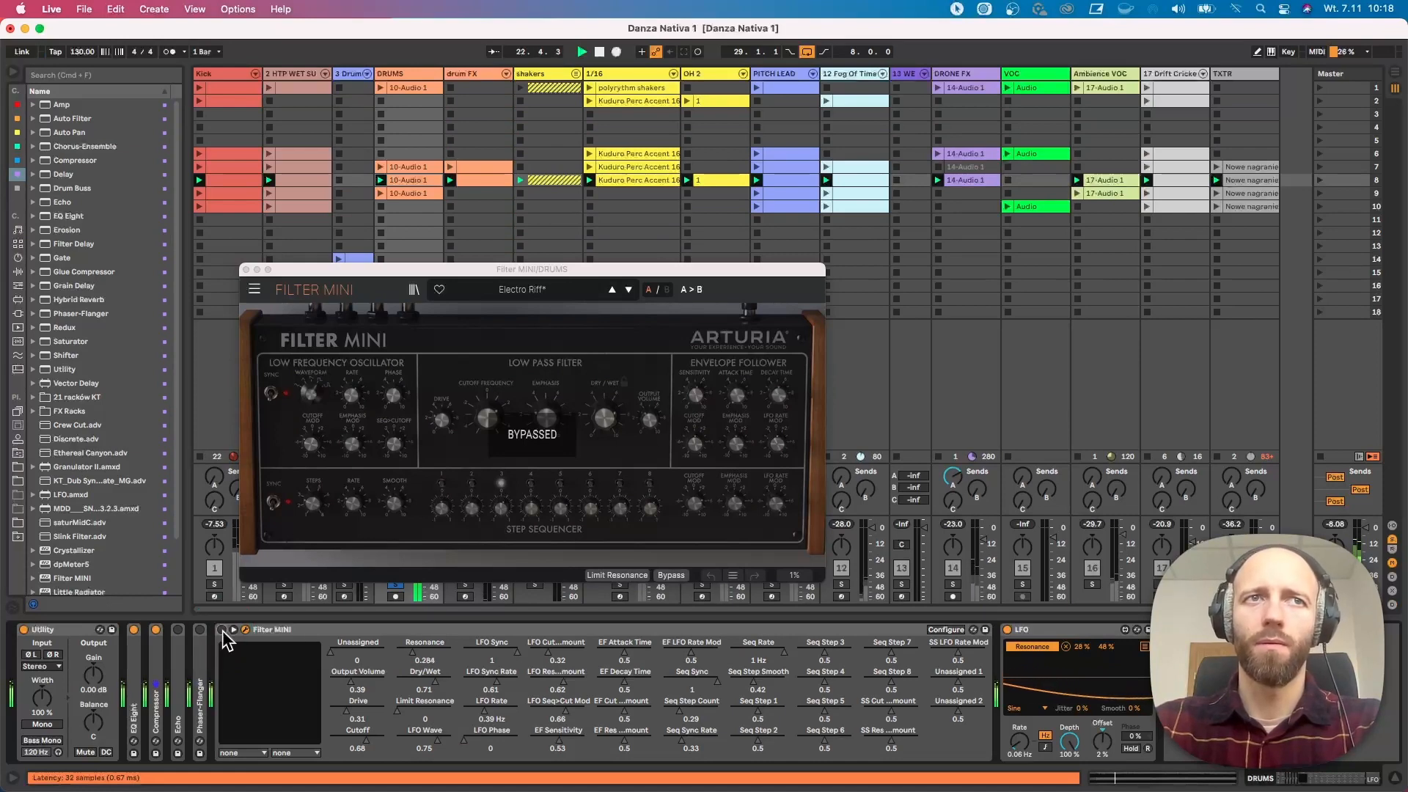
left_click(222, 630)
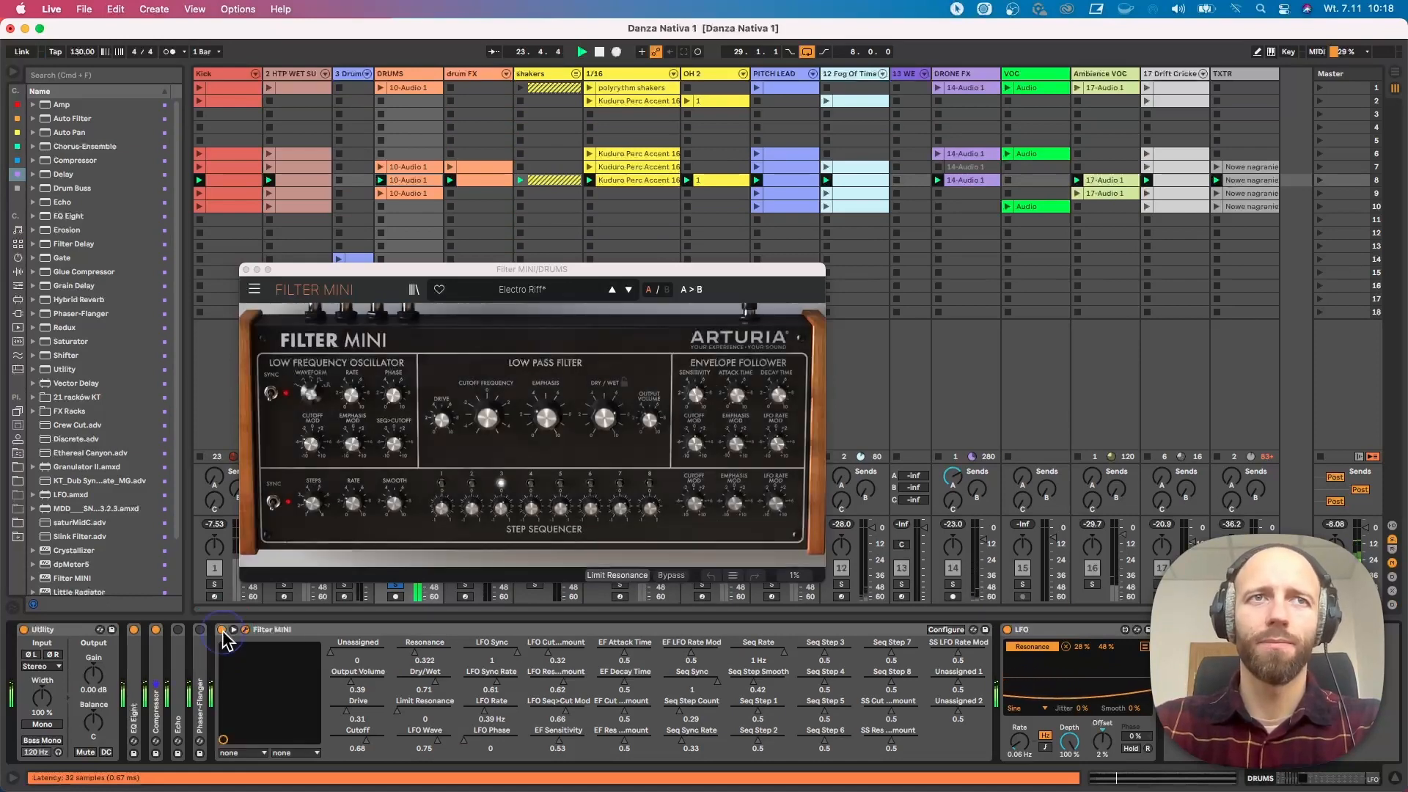
double_click(335, 631)
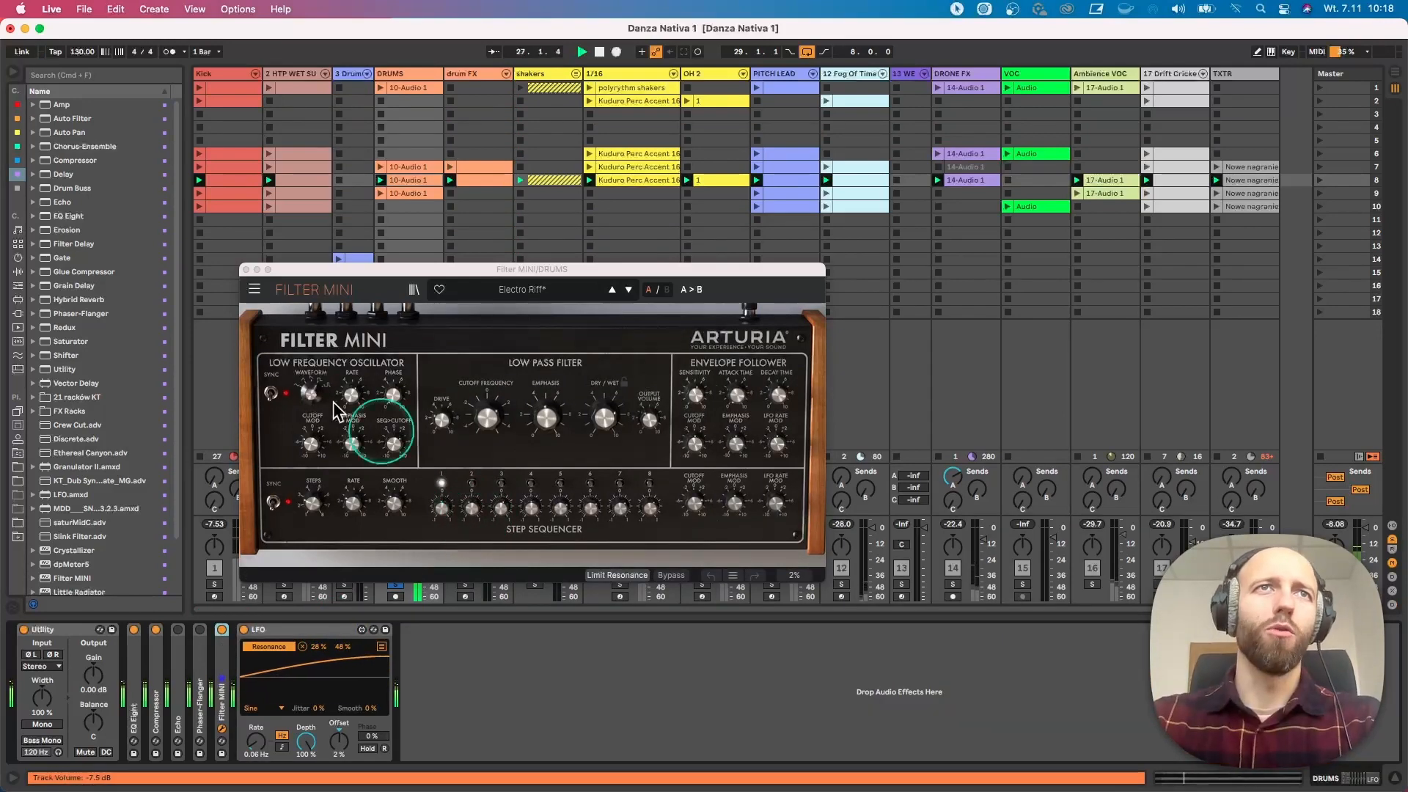
left_click(245, 269)
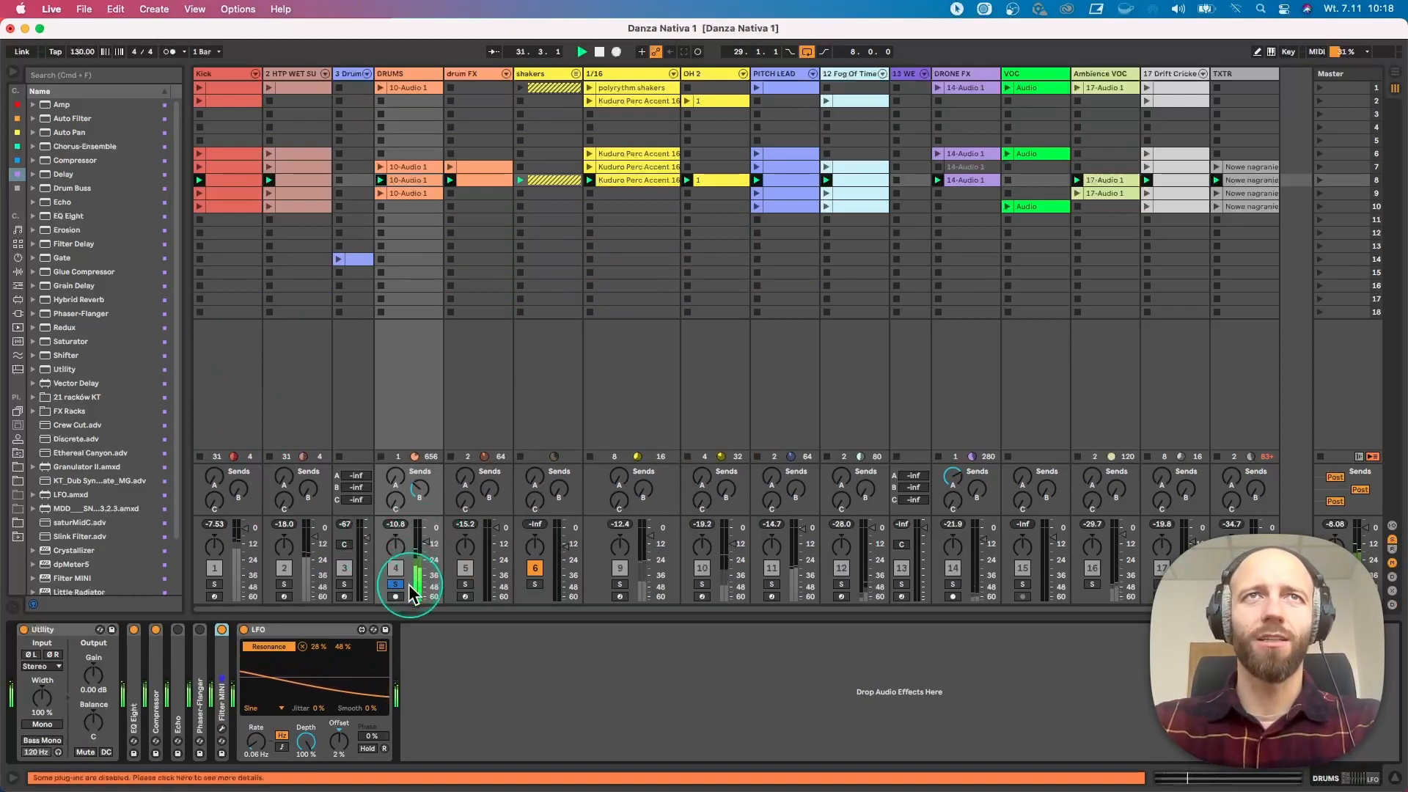
Add the Kick, 2-HTP WET SUB, PITCH LEAD and 1/16 tracks to the soloed DRUMS track
left_click(213, 584, "super")
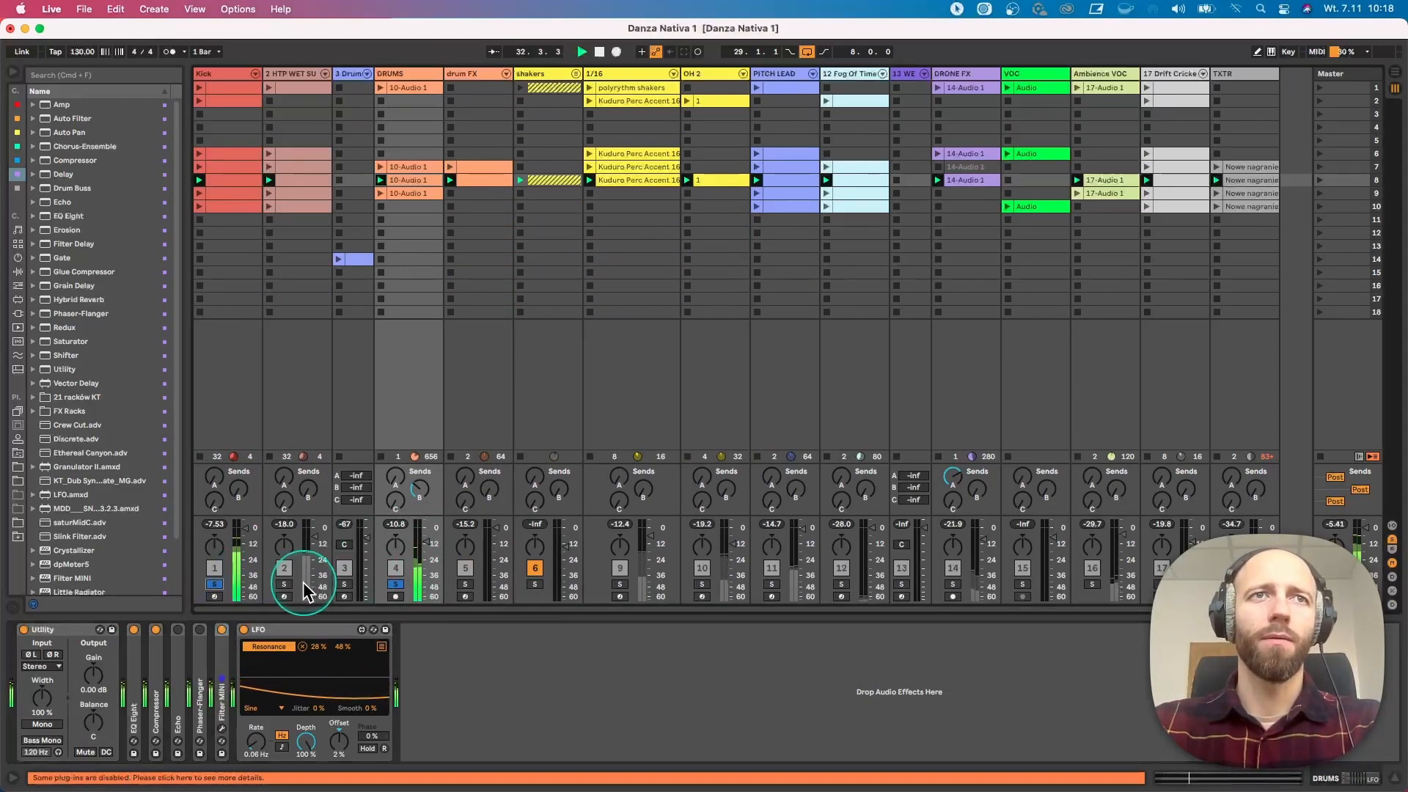
left_click(285, 584, "super")
left_click(771, 584, "super")
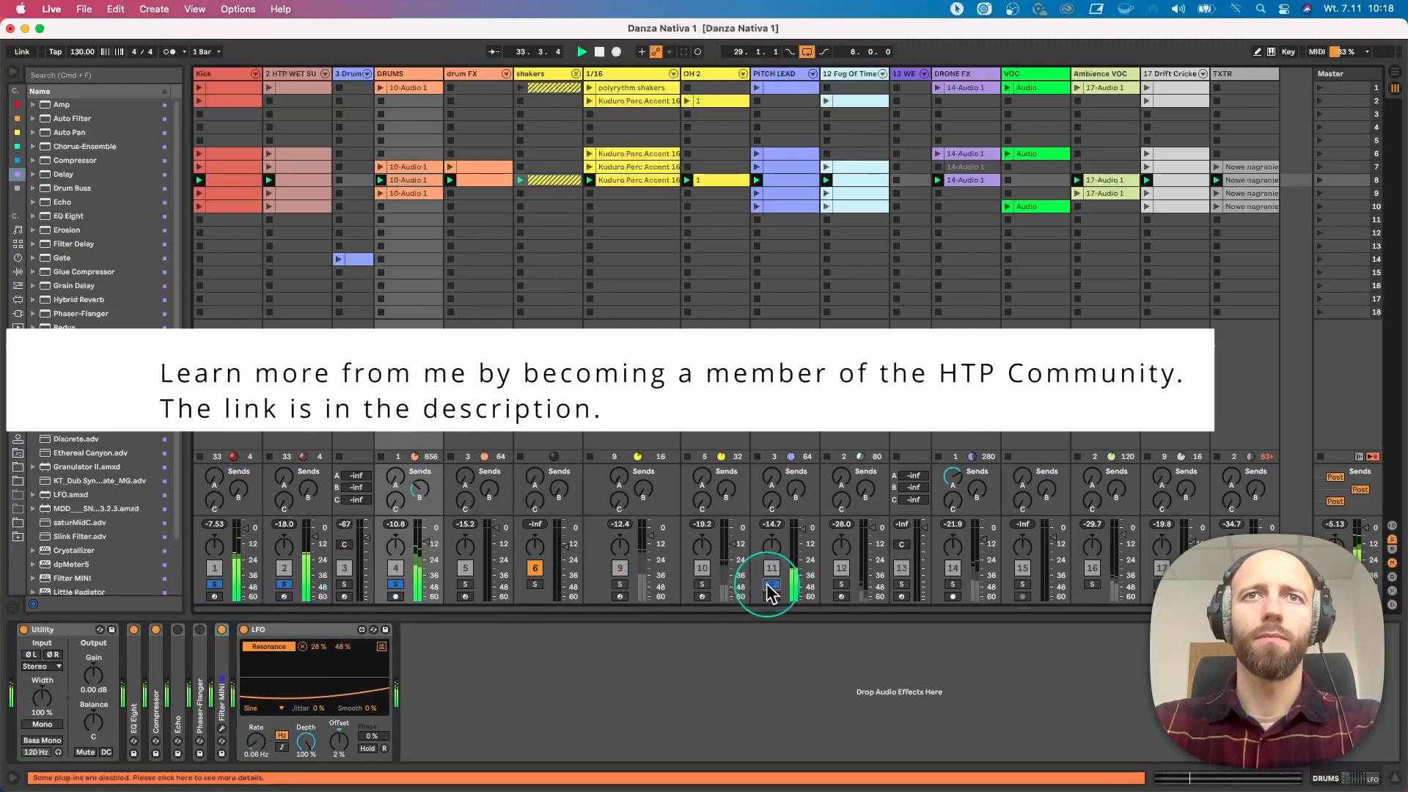
left_click(643, 575)
left_click(620, 585, "super")
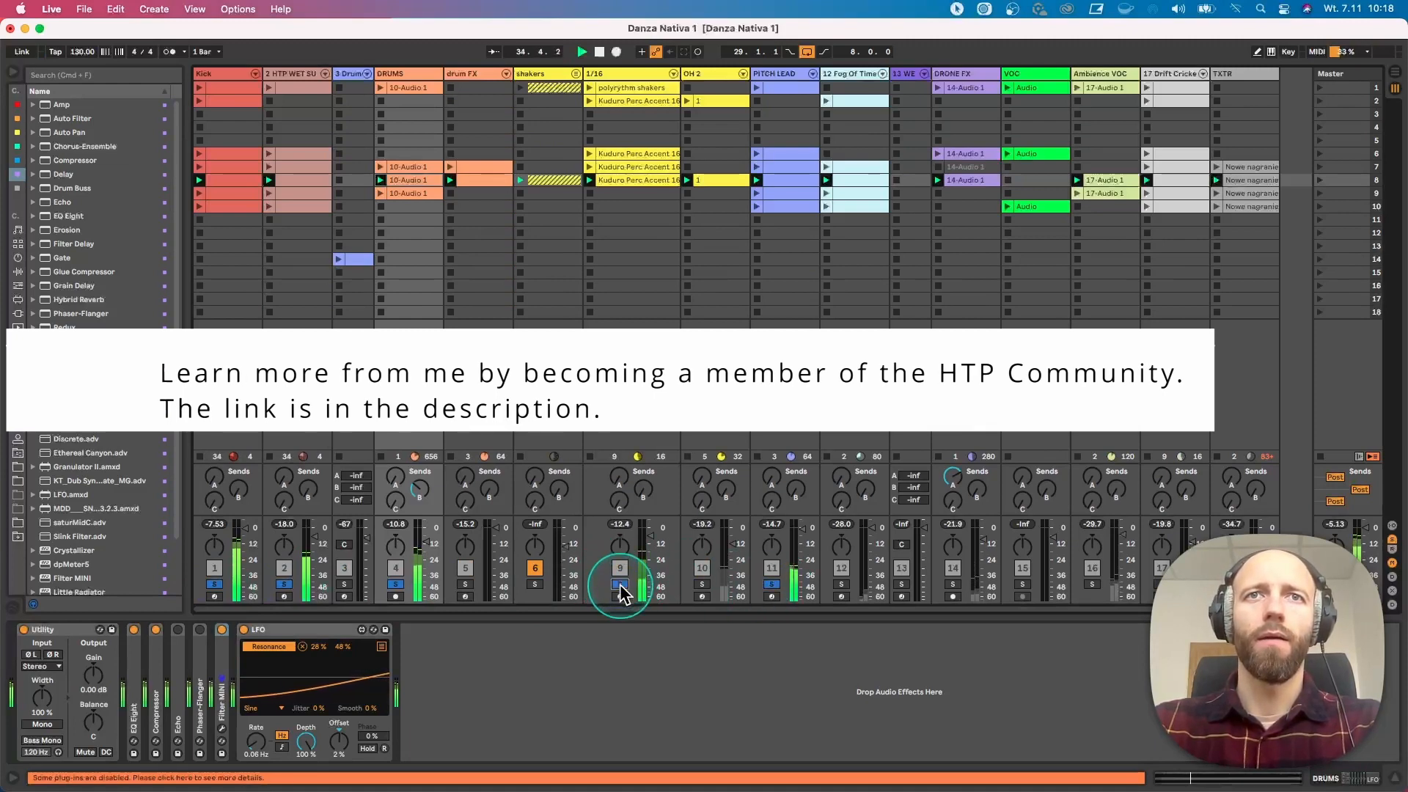
Open the Kuduro Perc Accent clip in scene 8 of the 1/16 track and list the groove files in a wider browser
left_click(618, 181)
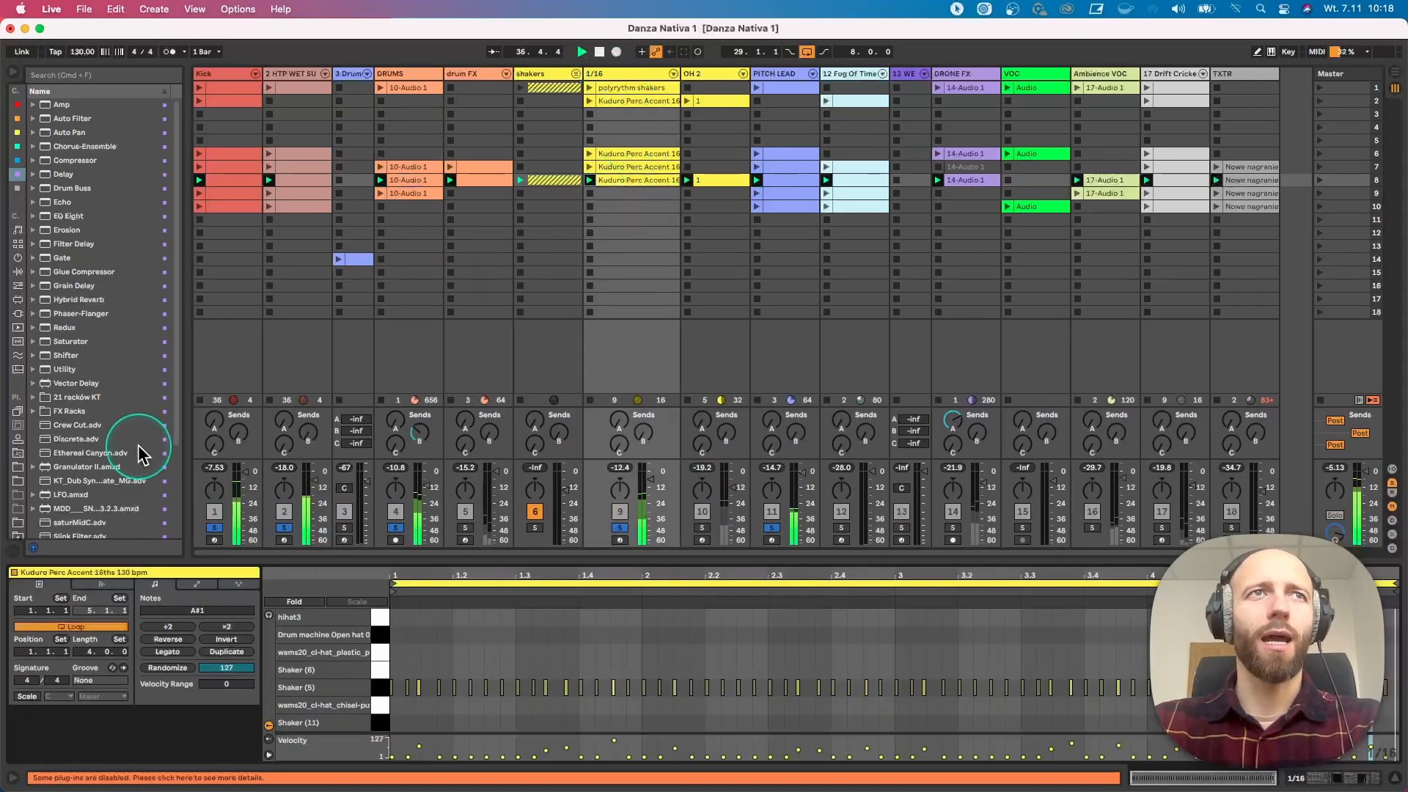
left_click(18, 355)
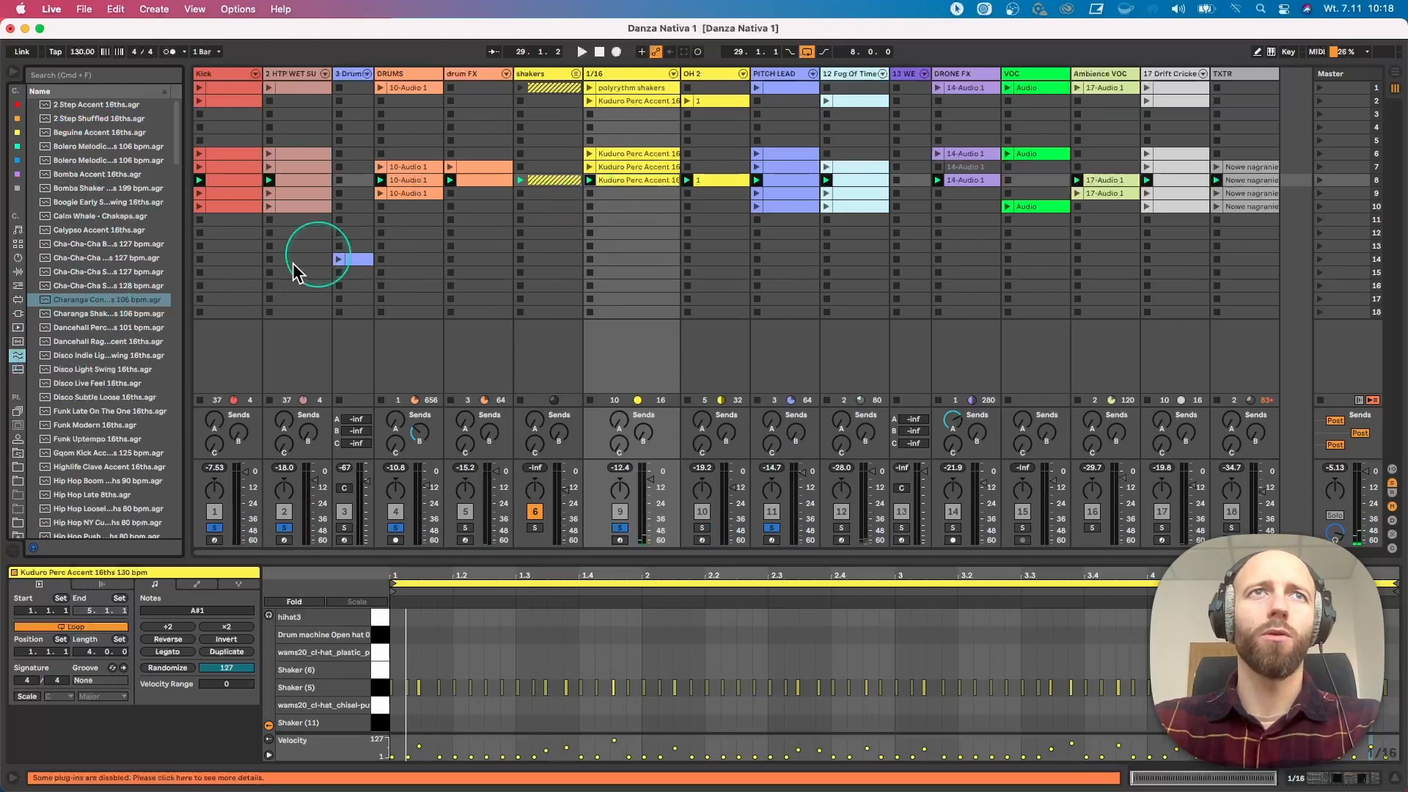
left_click_drag(187, 308, 213, 308)
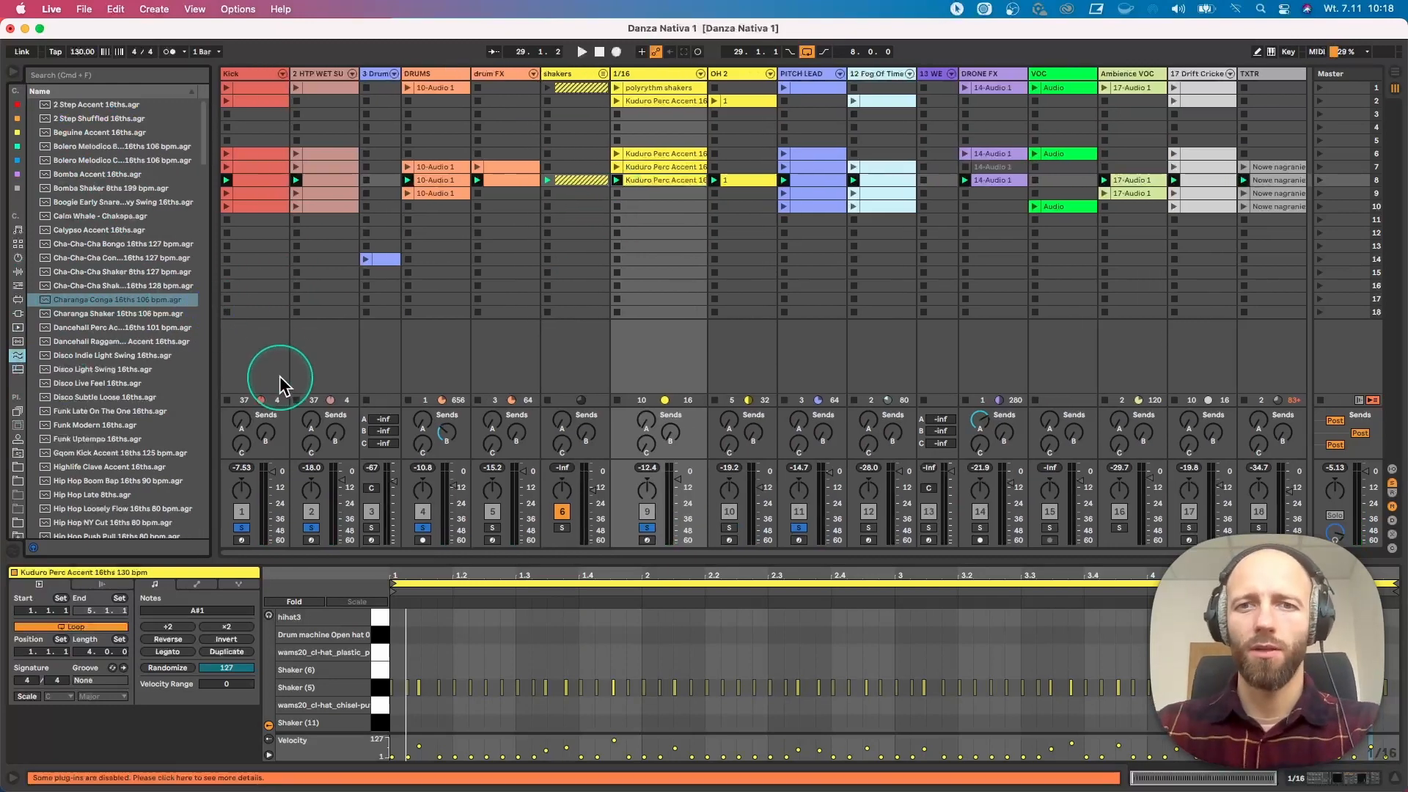
Play the soloed tracks, examine the scene 8 clip's shaker lanes, and show the 1/16 track's devices
left_click(648, 185)
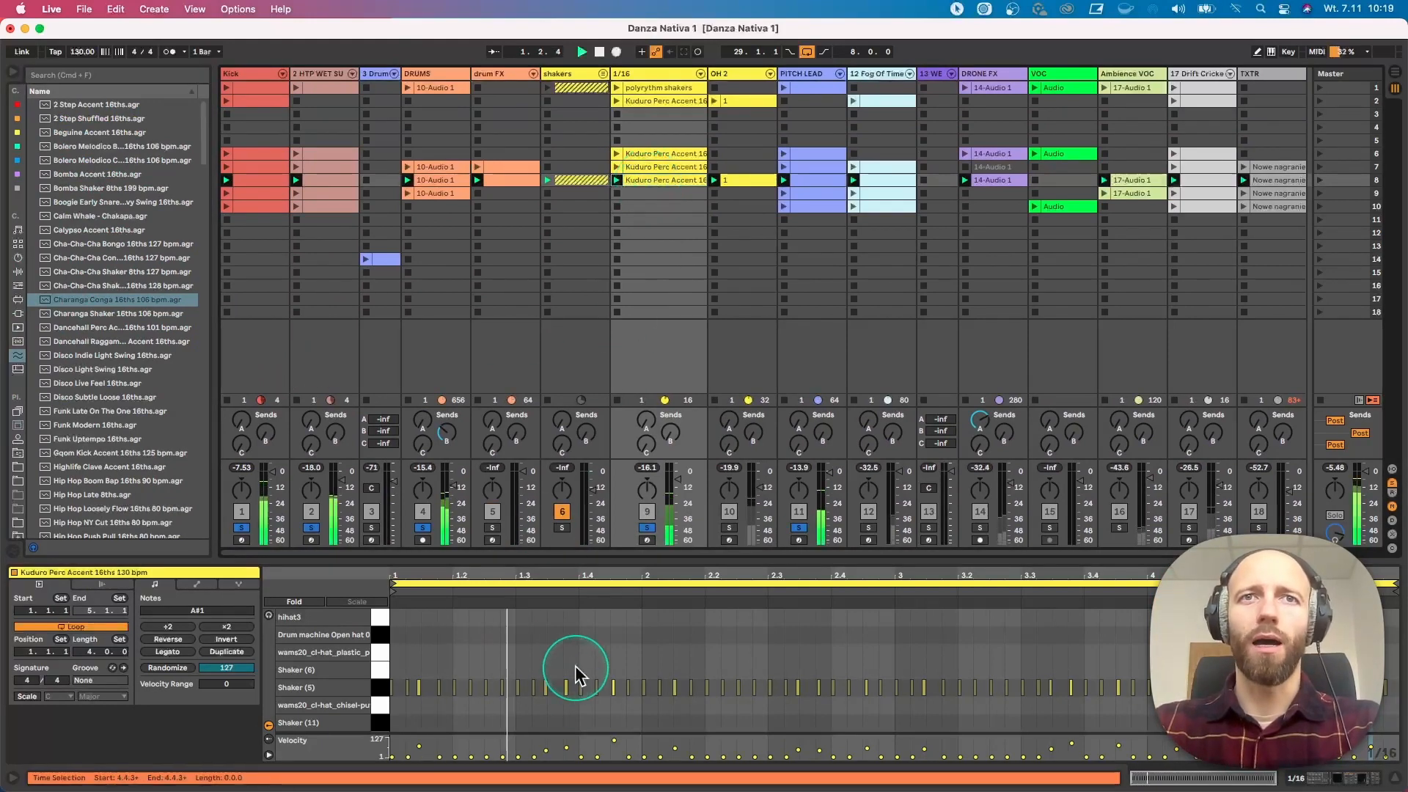
scroll(587, 700, "down", 1)
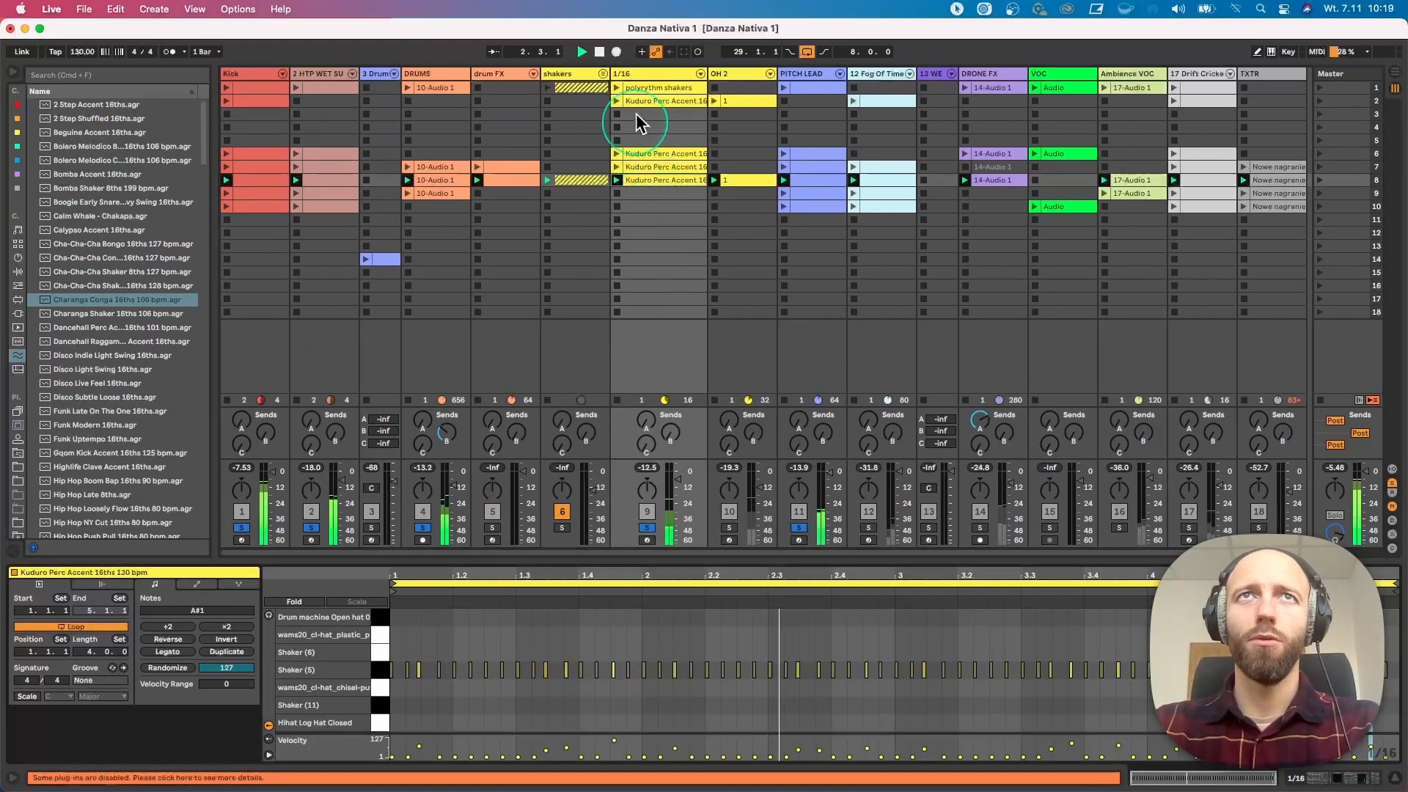
left_click(638, 76)
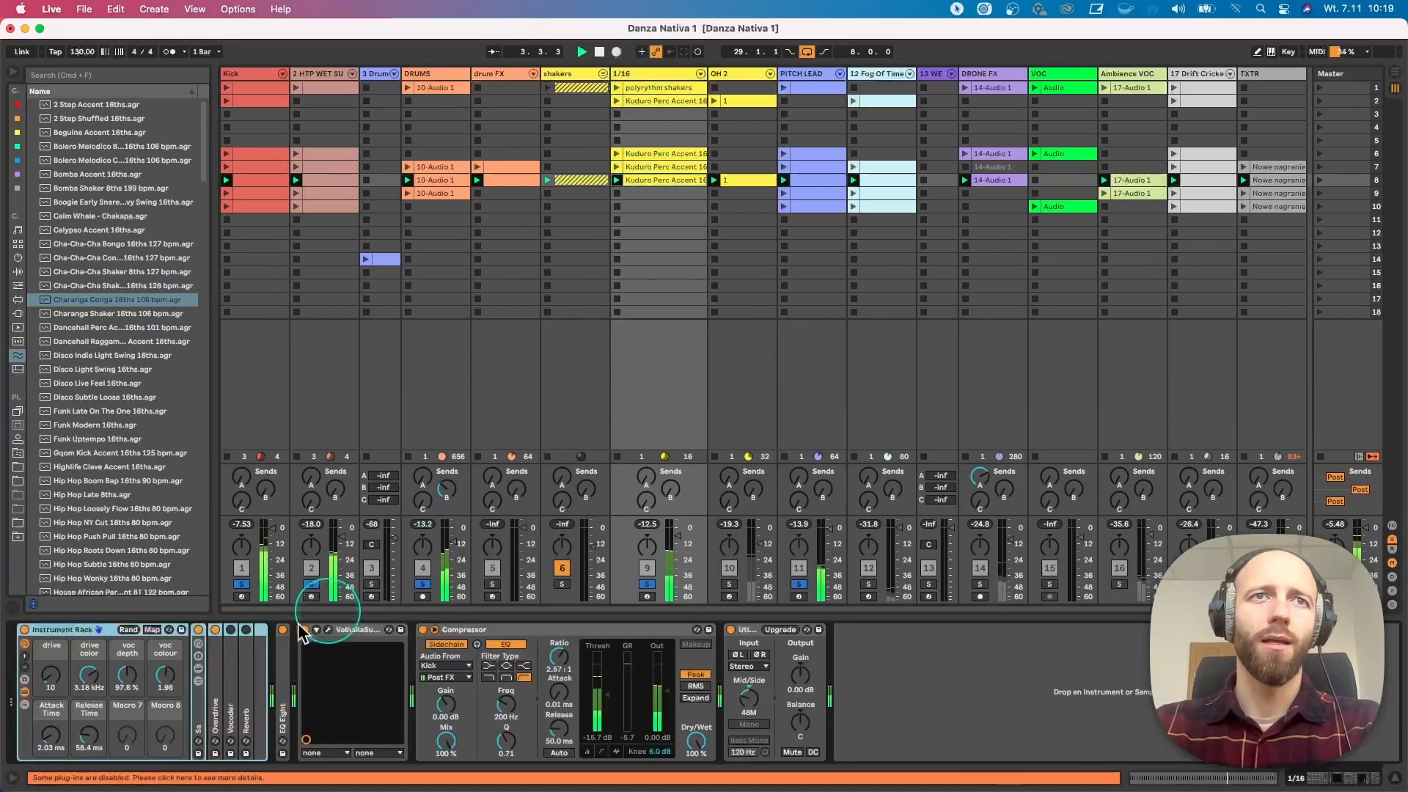
Show the ValhallaSupermassive window on the 1/16 track and compare the sound with the effect bypassed and active
left_click(317, 631)
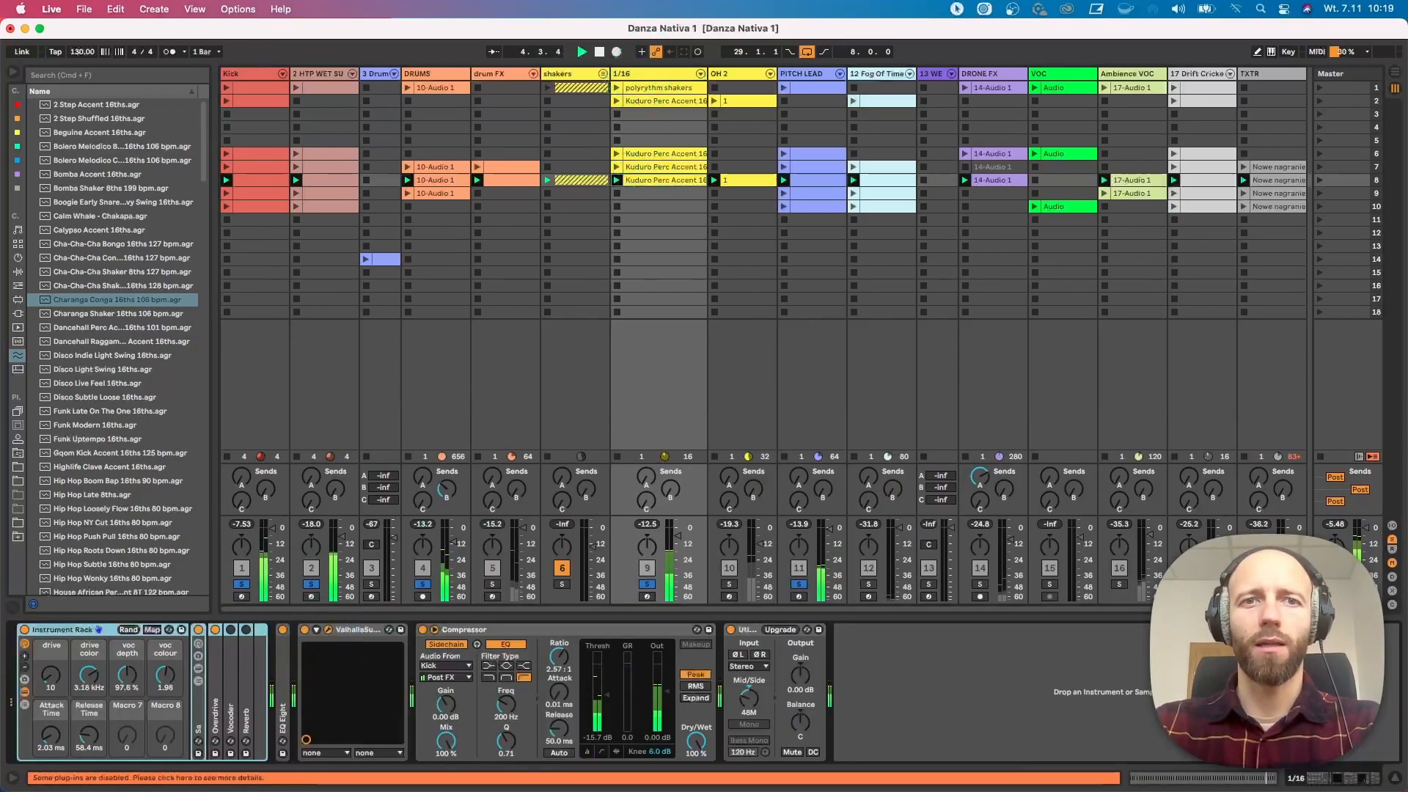
left_click_drag(473, 674, 526, 236)
left_click(305, 629)
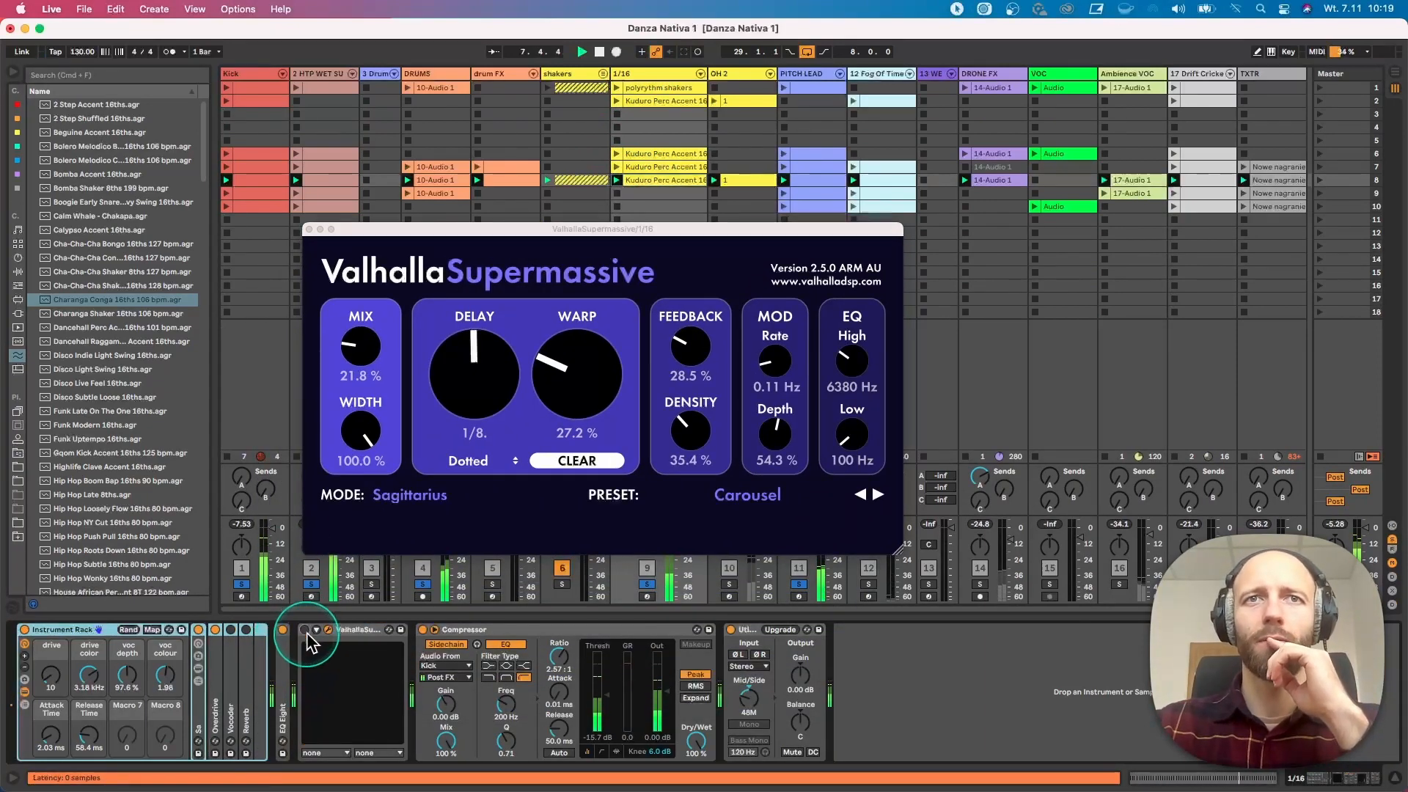
Fold the 1/16 track's Compressor and set ValhallaSupermassive's Warp to 26.6 %
double_click(500, 629)
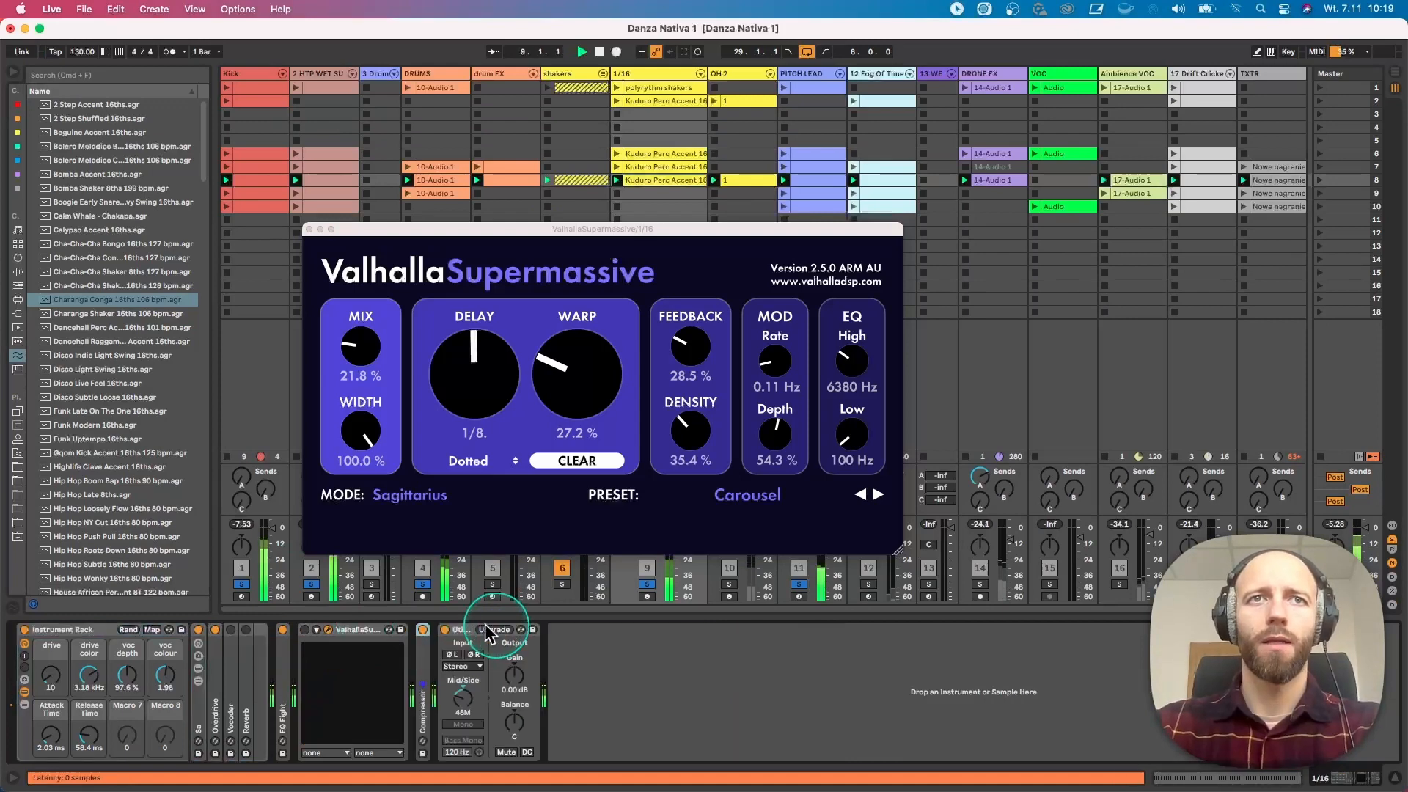
left_click(459, 629)
left_click(365, 629, "shift")
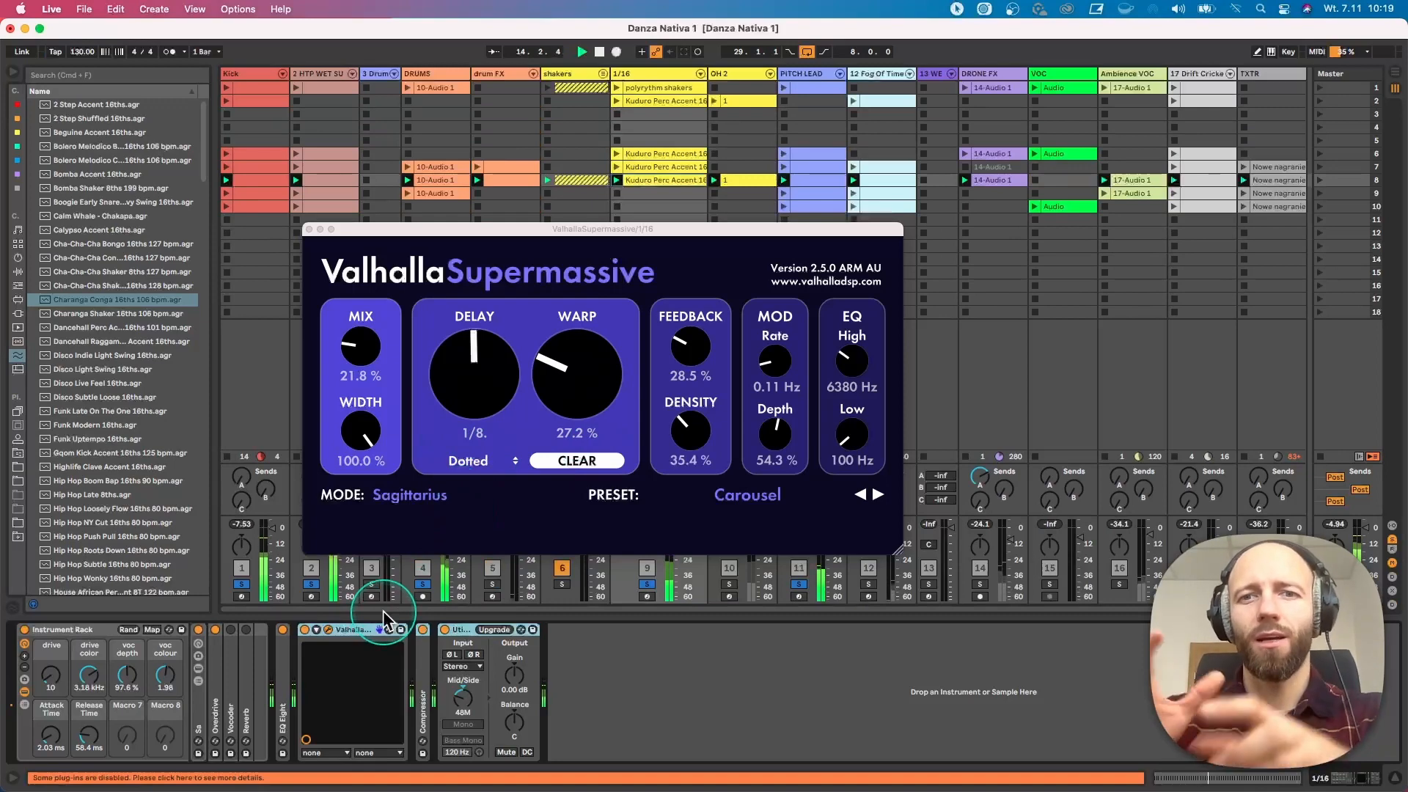
mouse_move(566, 387)
left_mouse_down()
mouse_move(581, 339)
mouse_move(581, 385)
mouse_move(560, 396)
left_mouse_up()
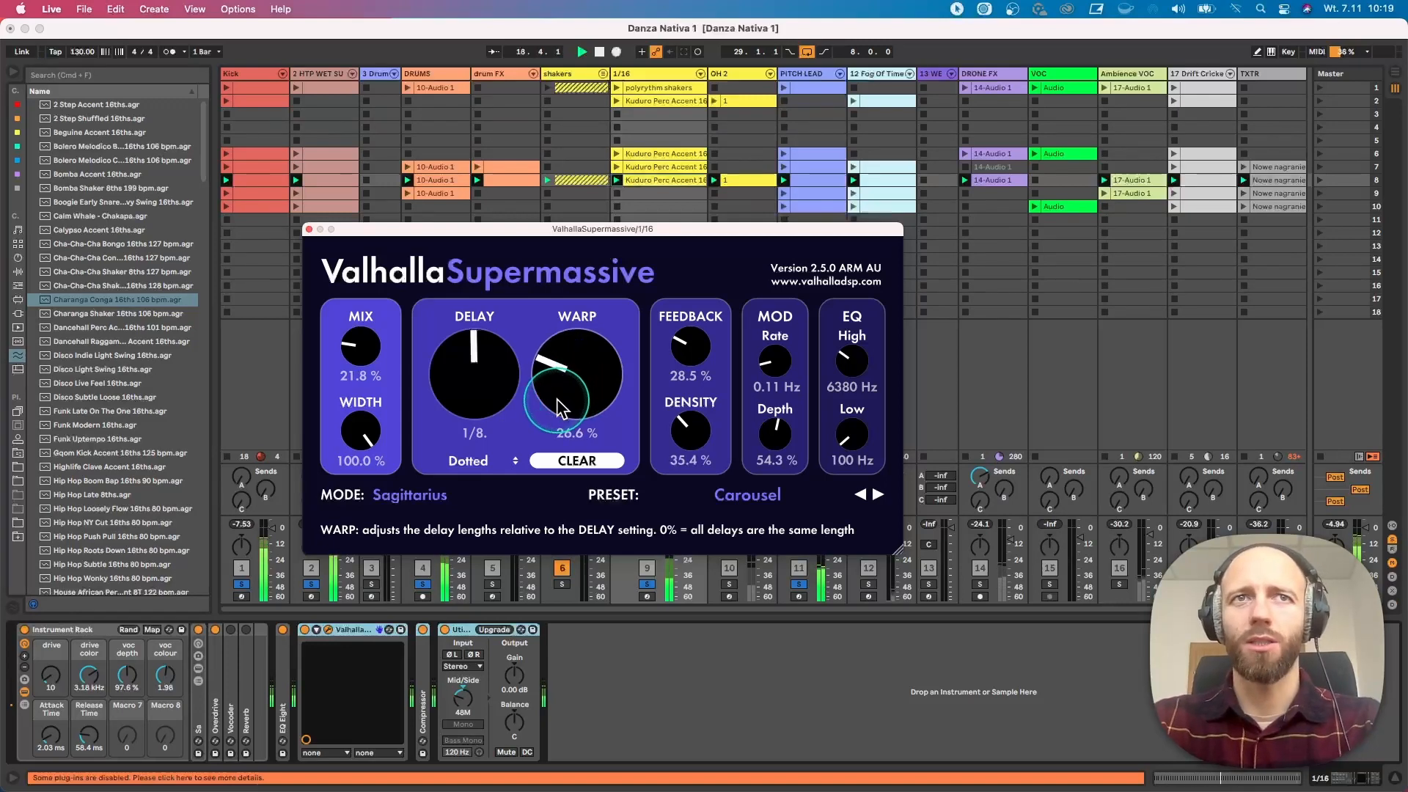
Unfold the 1/16 track's Compressor, compare the sound with it bypassed and active, and fold it again
left_click(474, 654)
double_click(423, 635)
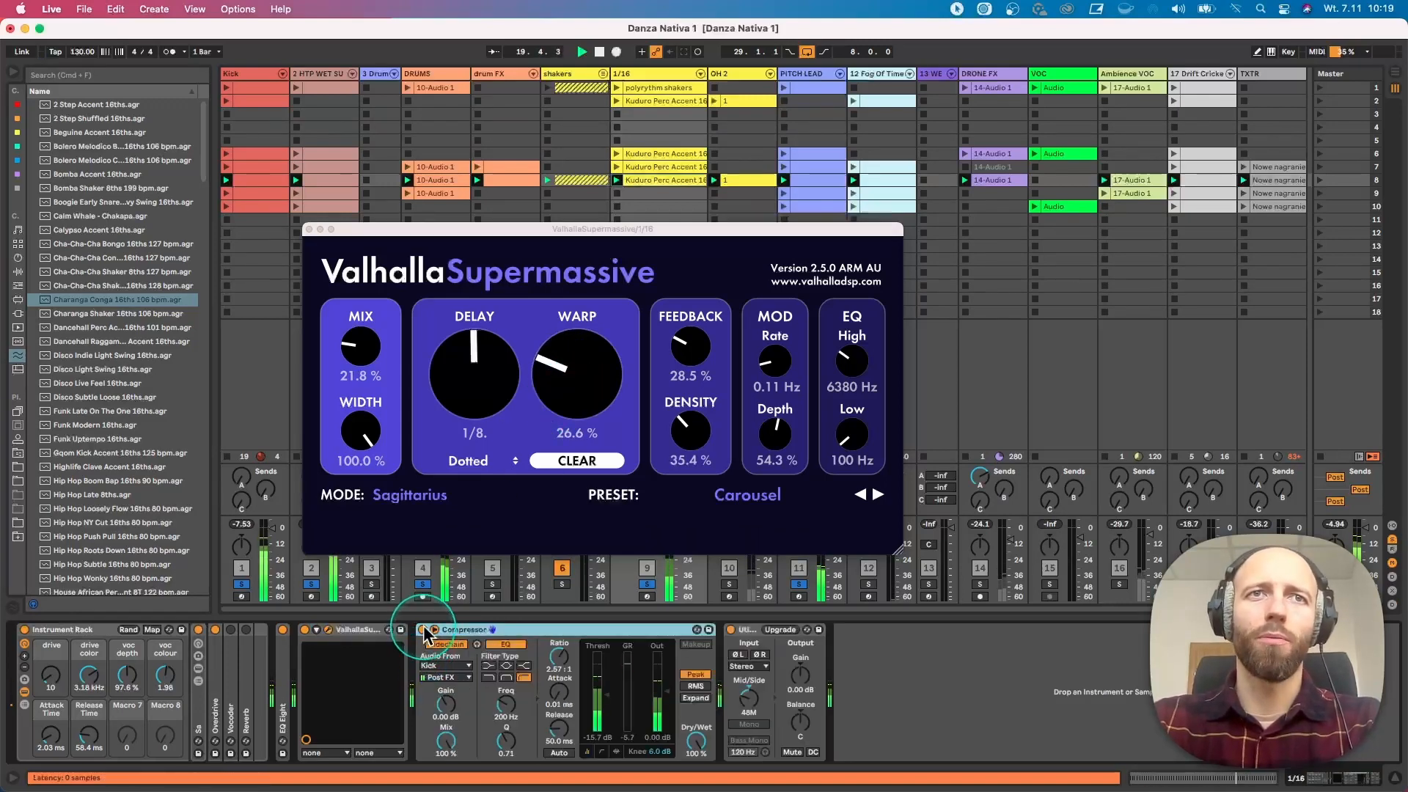
left_click(423, 629)
left_click(423, 630)
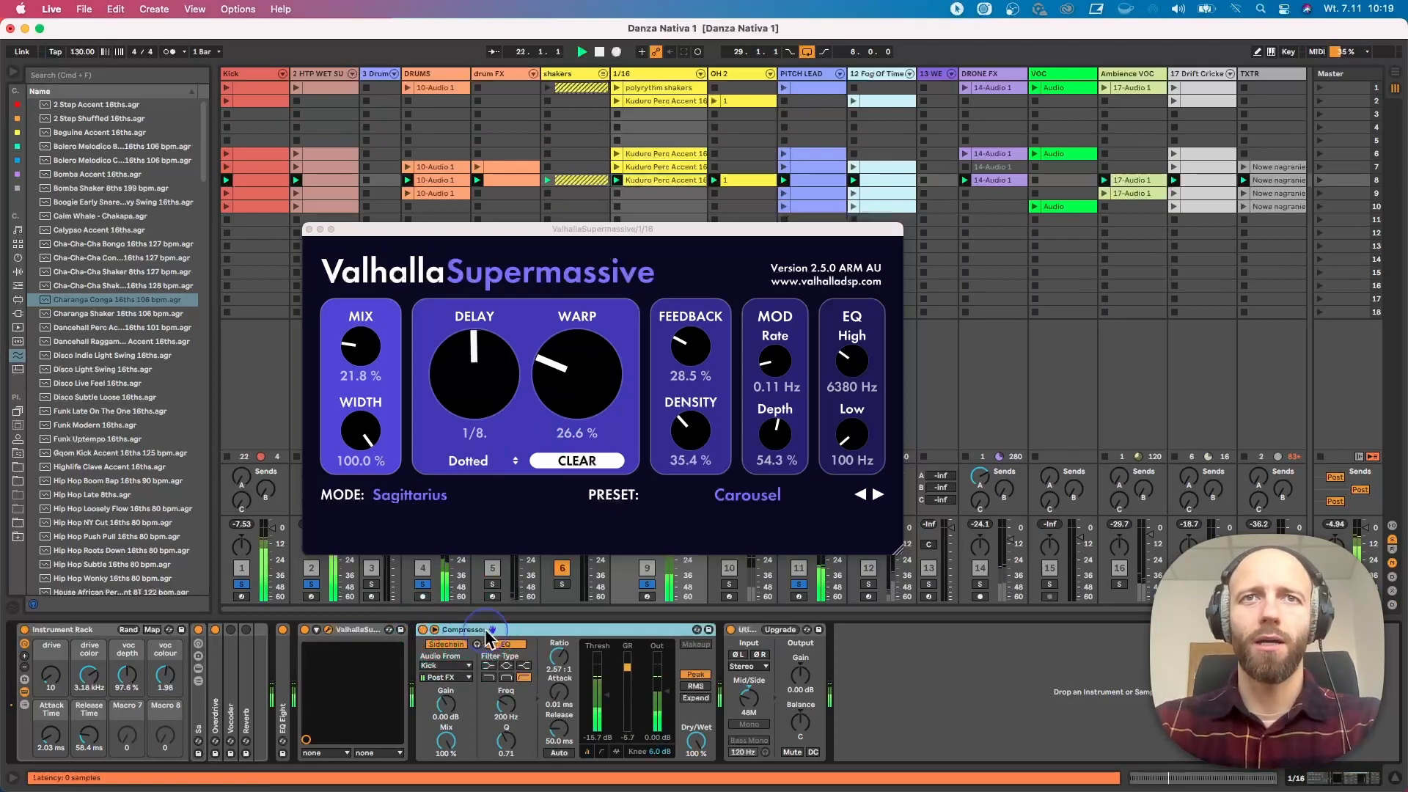
double_click(442, 632)
Compare the 1/16 track with Utility bypassed and active, and close the ValhallaSupermassive window
left_click(443, 630)
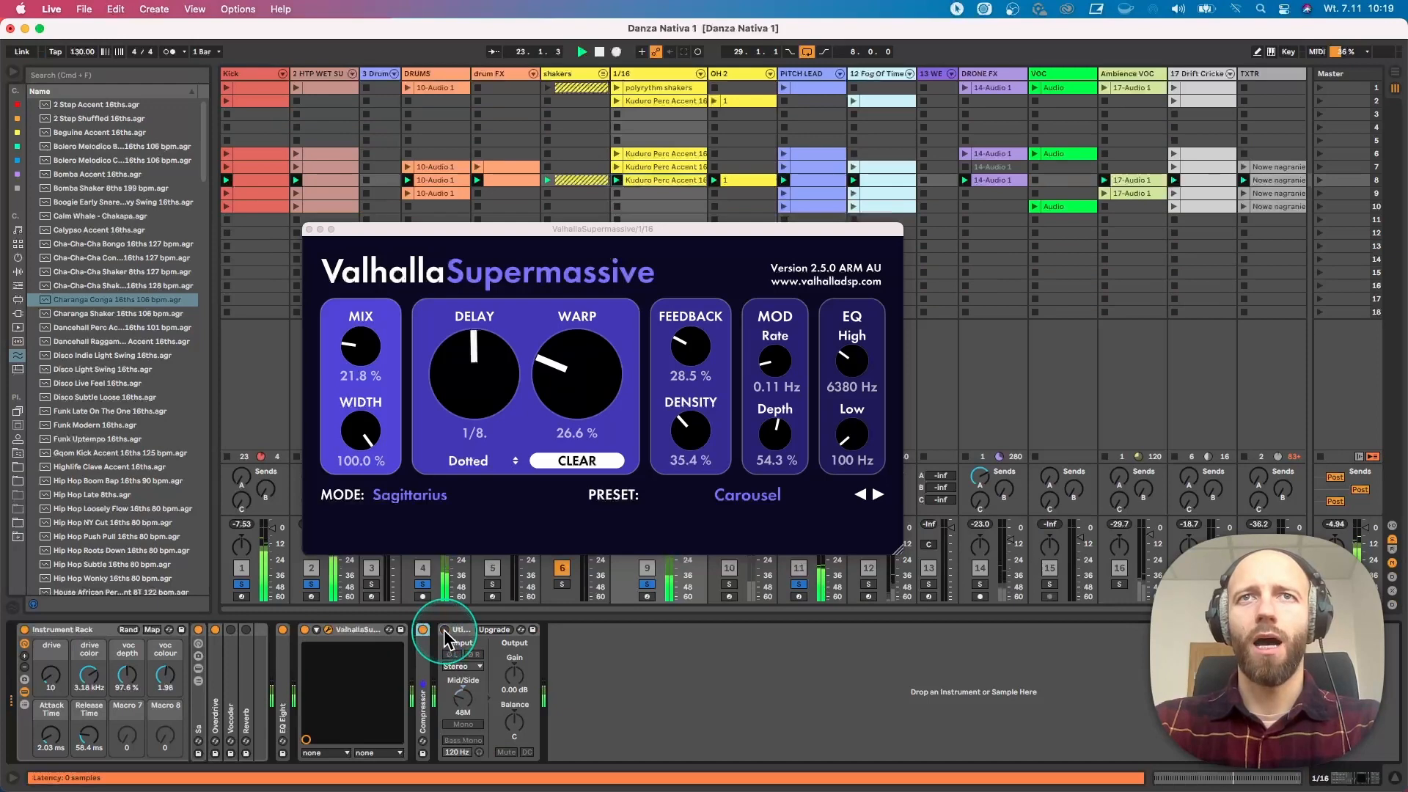
left_click(443, 629)
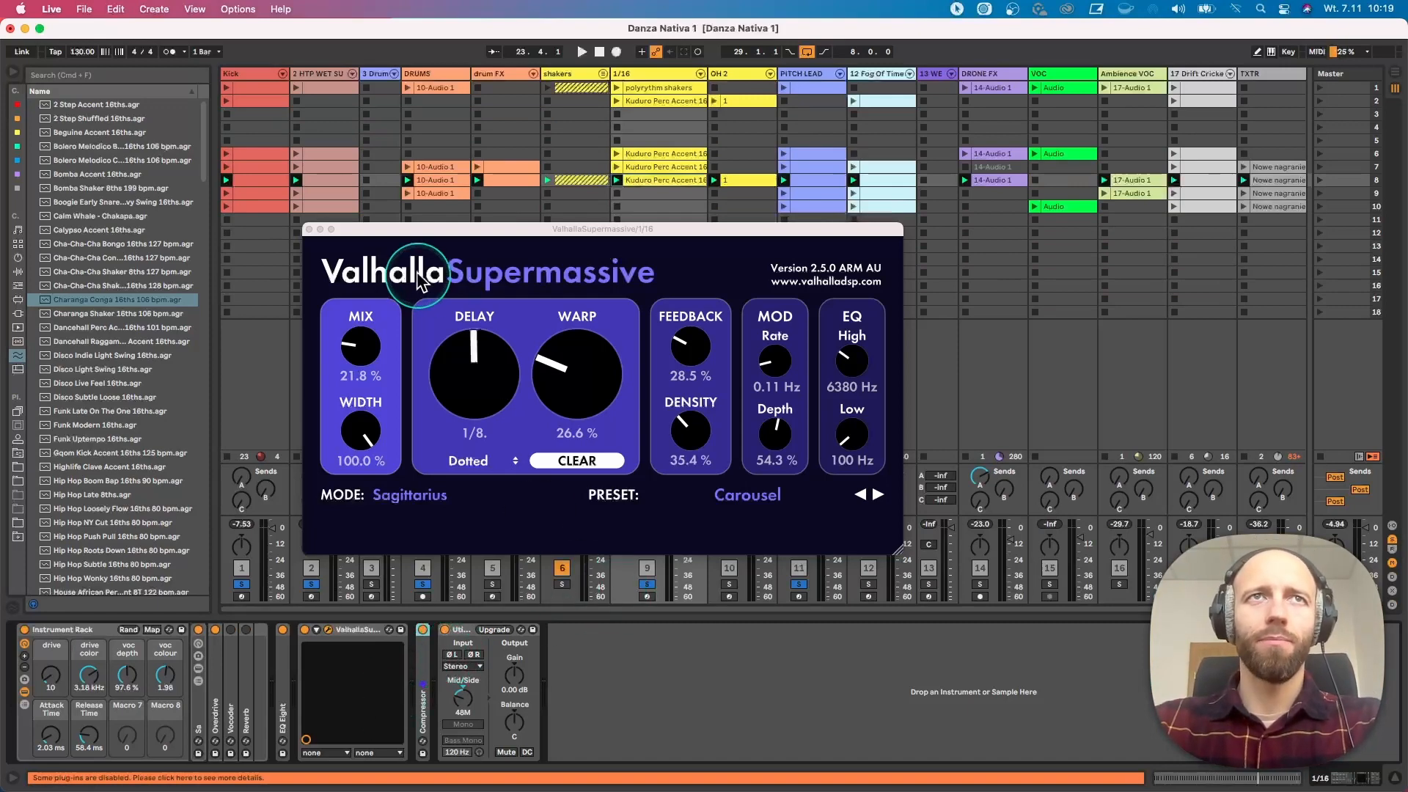
left_click(308, 229)
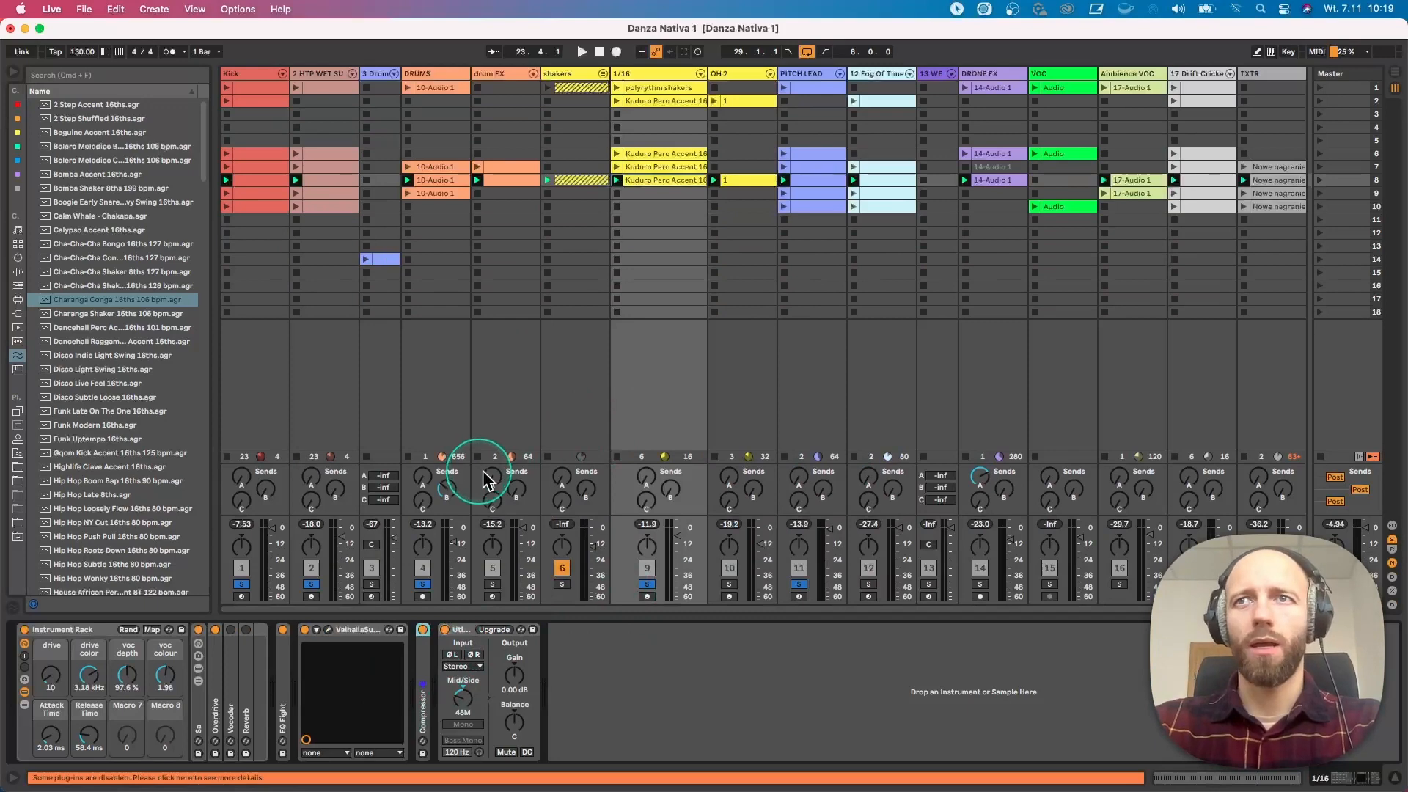
Restart playback, add the shakers group to the soloed tracks, and unfold the group
key("space")
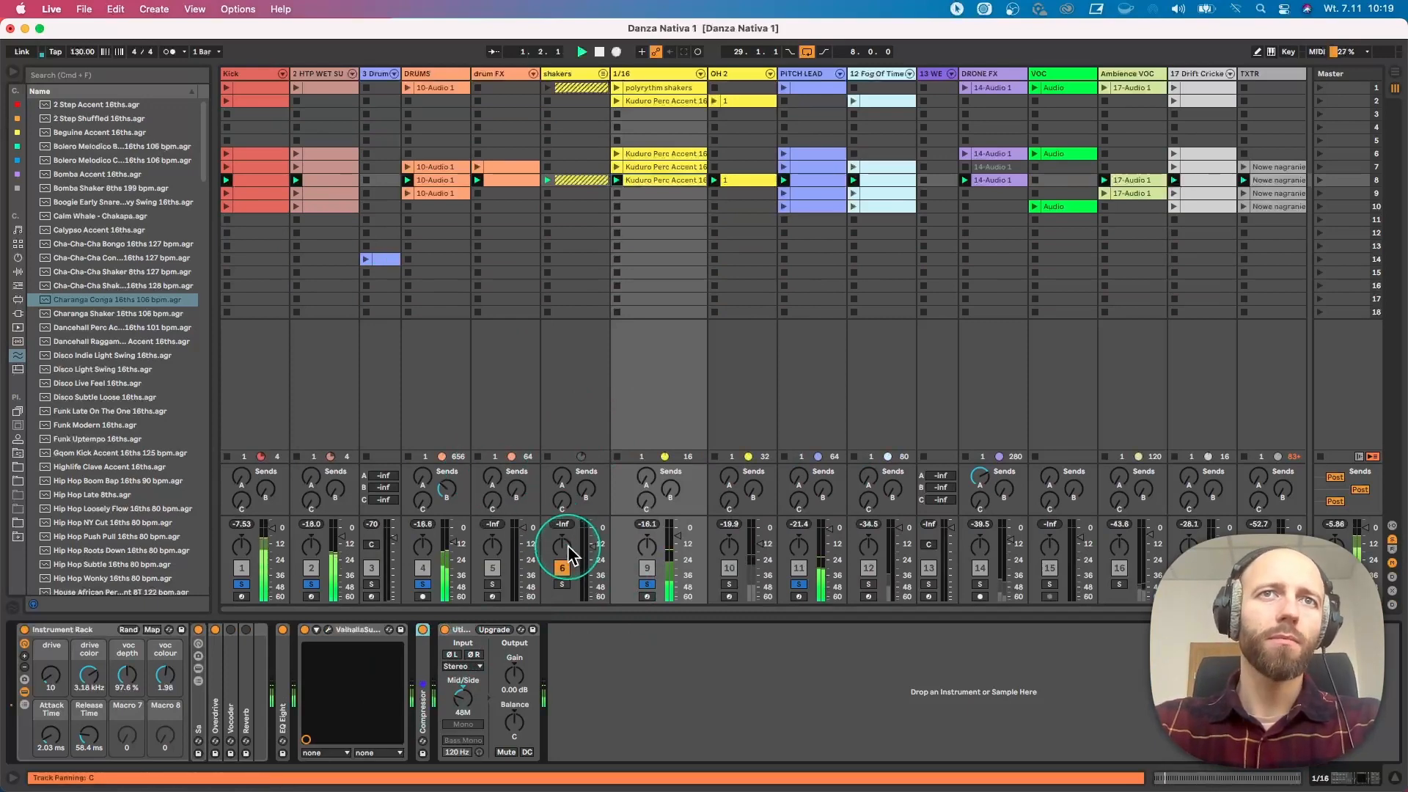
left_click(563, 585, "super")
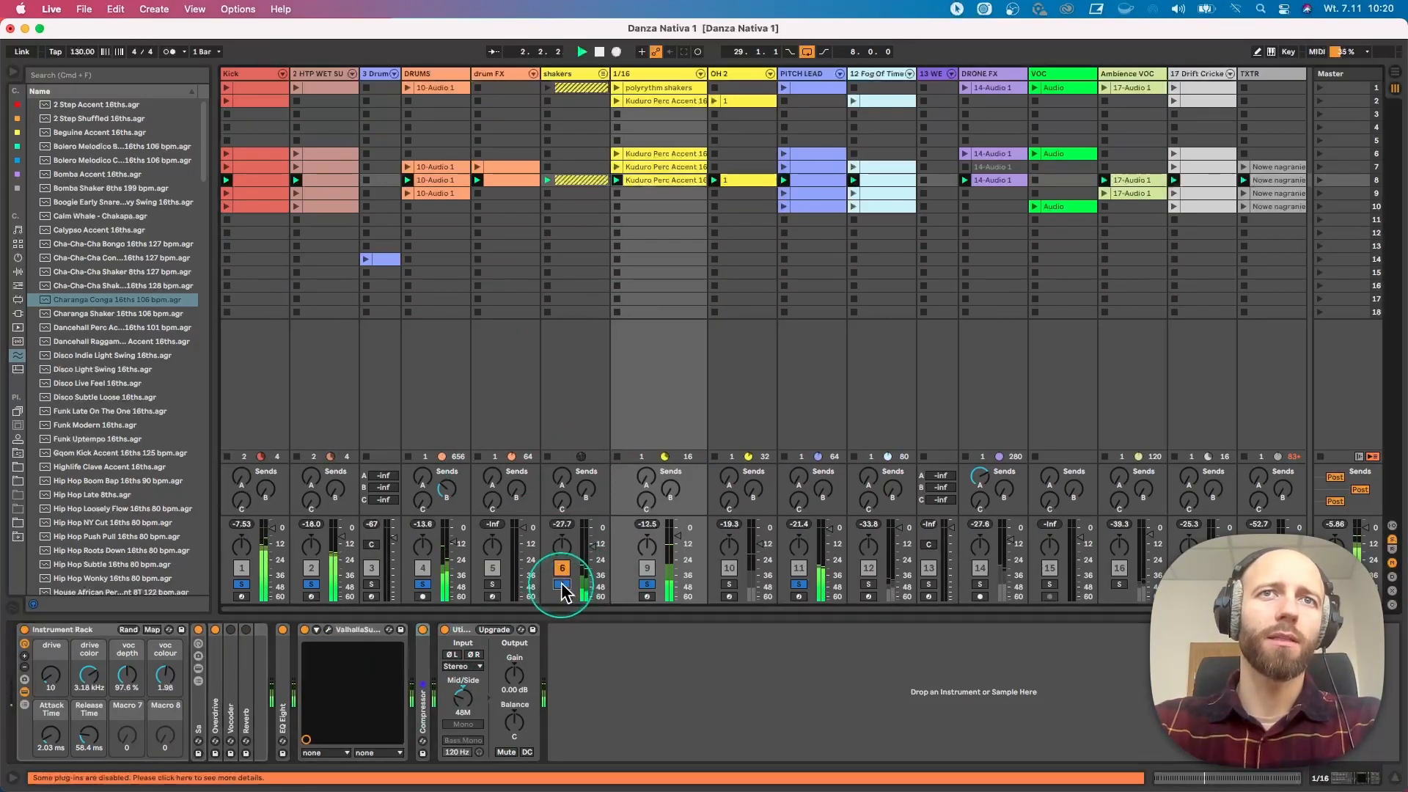
left_click(602, 73)
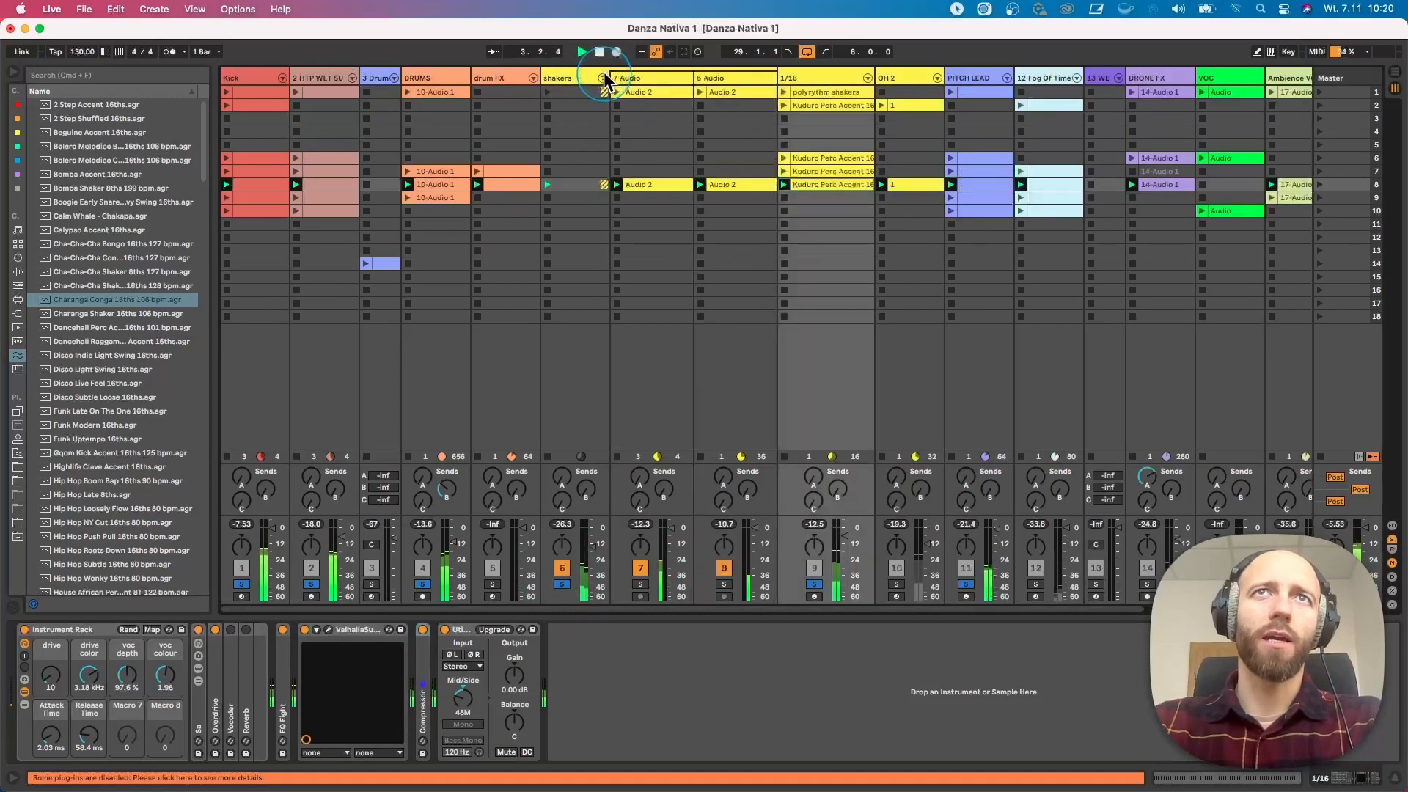
Solo only the shakers group, add the 1/16 track to the solo, and try adding OH 2
left_click(562, 585)
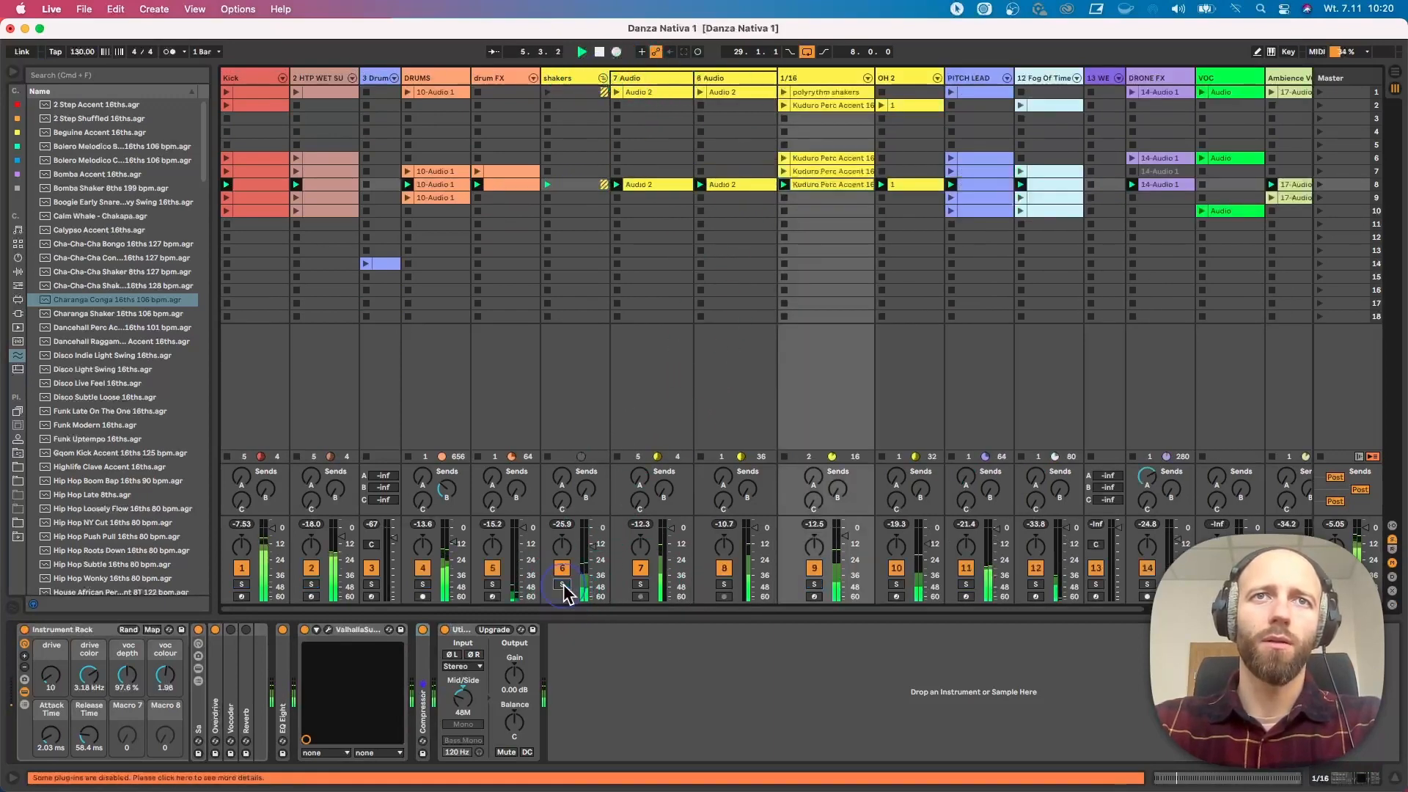
left_click(563, 586)
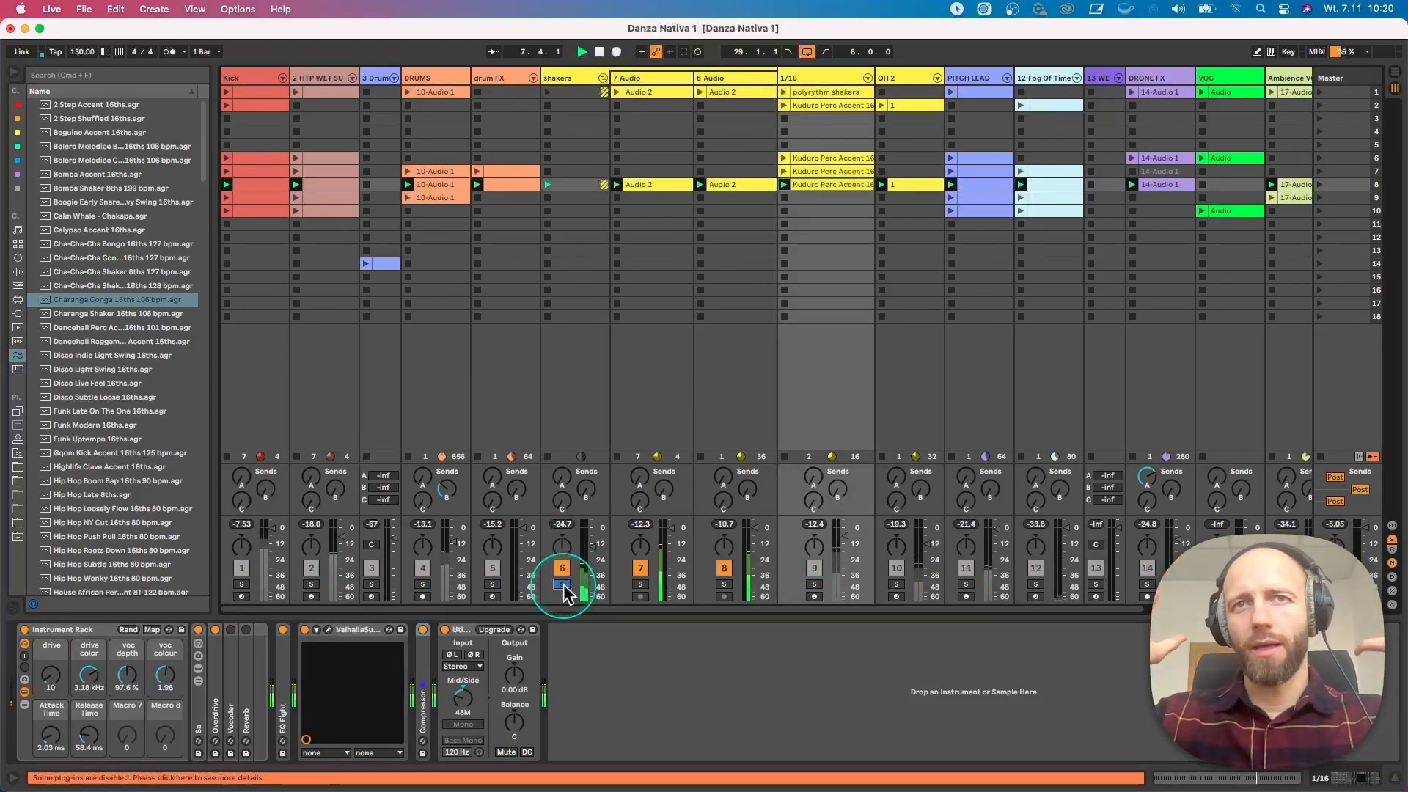
left_click(813, 585, "super")
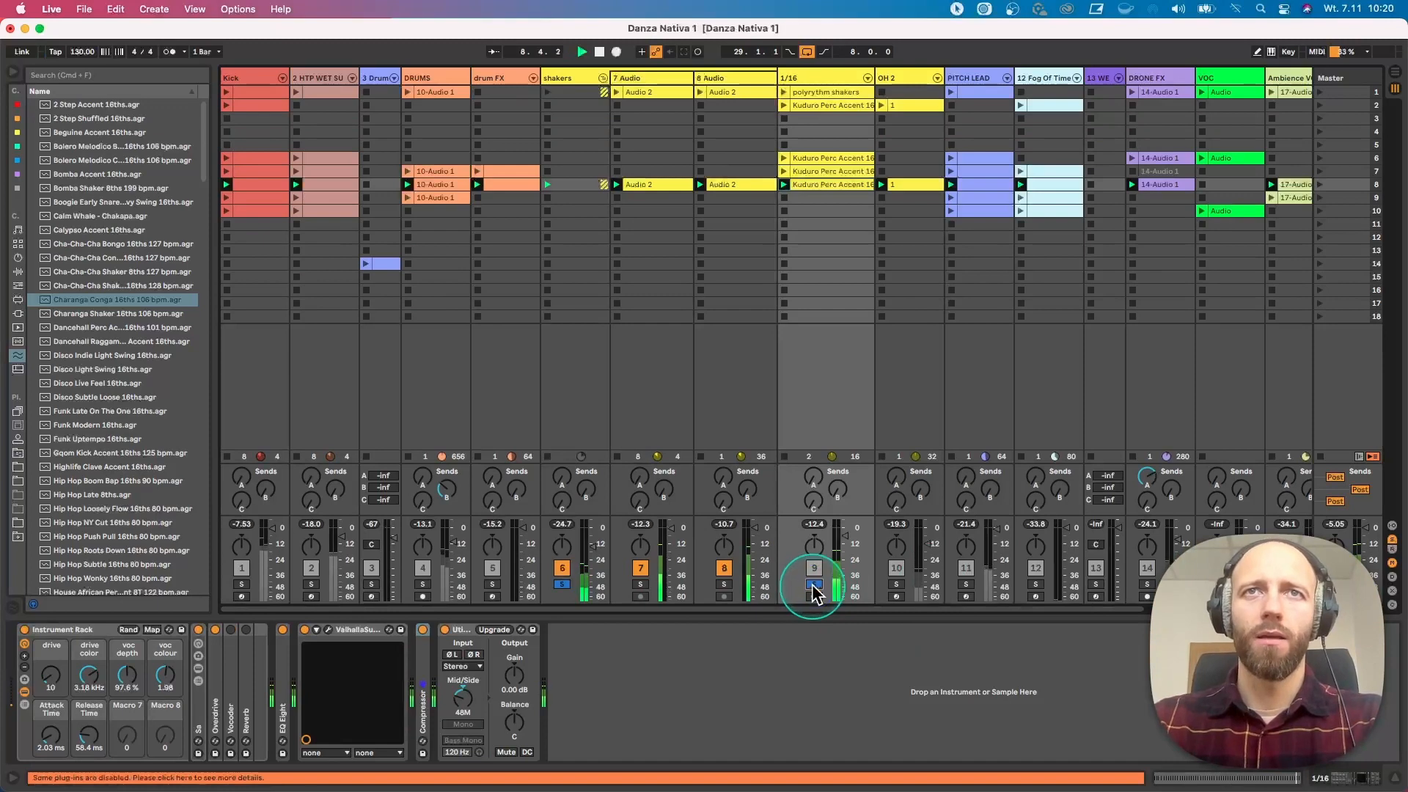
left_click(896, 584, "super")
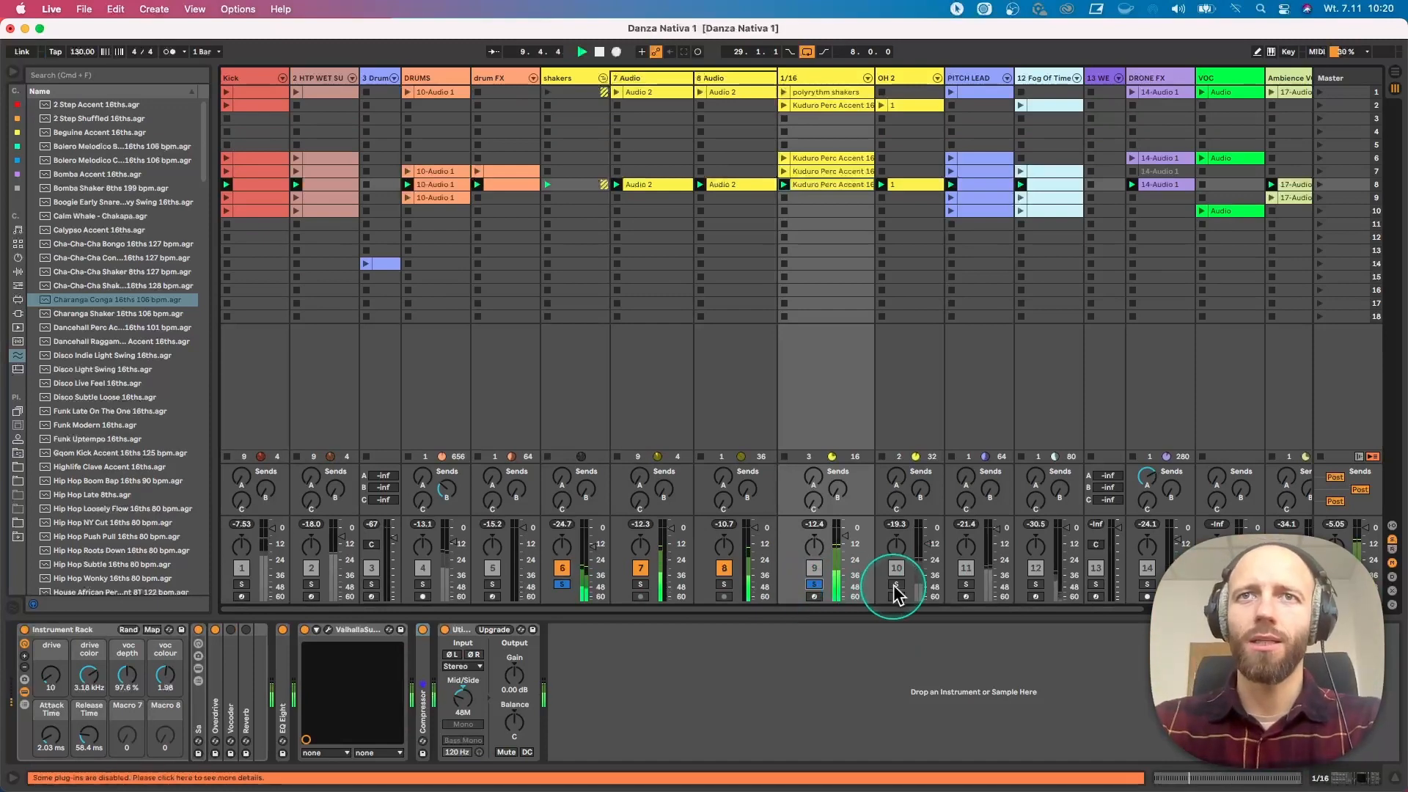
left_click(898, 585, "super")
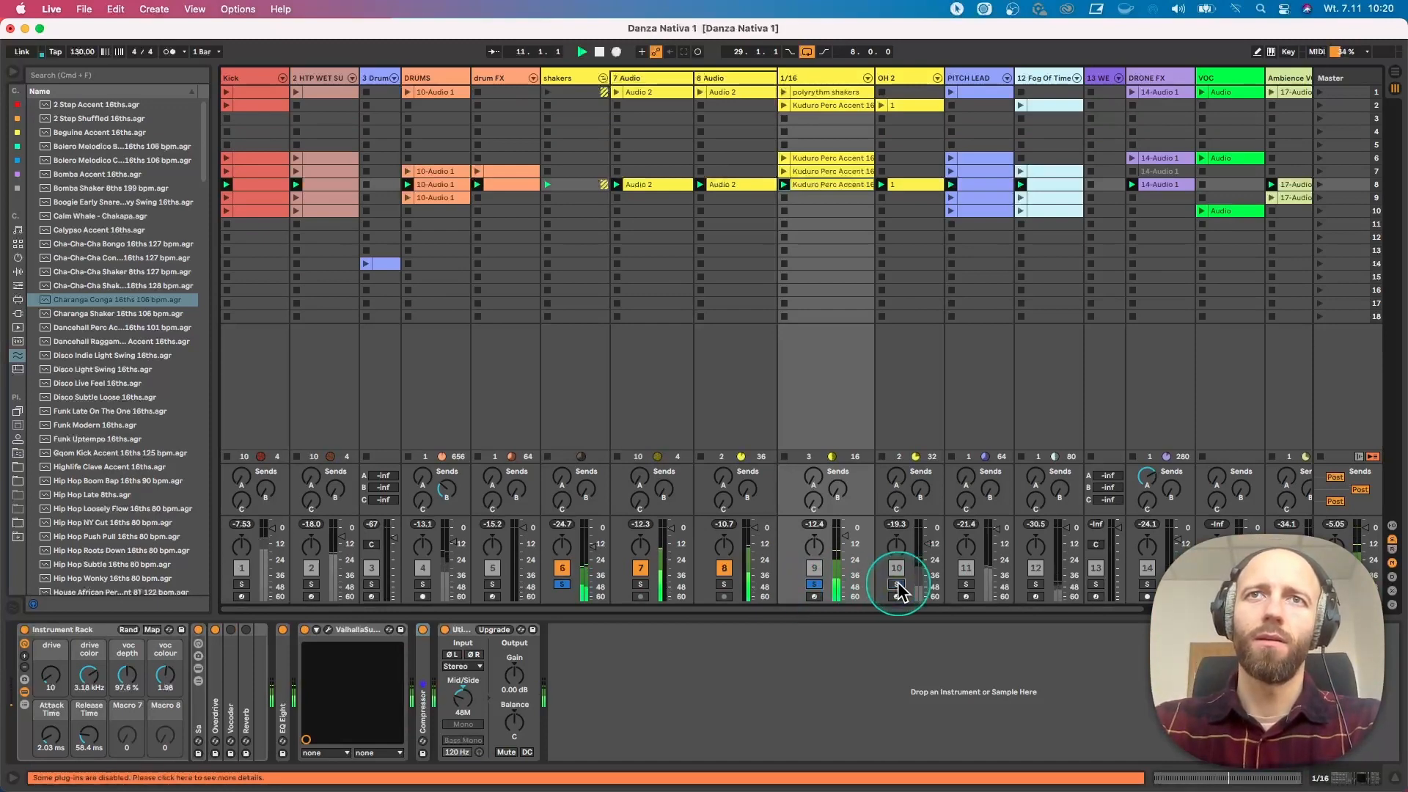
Mute the 1/16 track, solo OH 2, and open OH 2's scene 8 clip
left_click(816, 584)
left_click(819, 569)
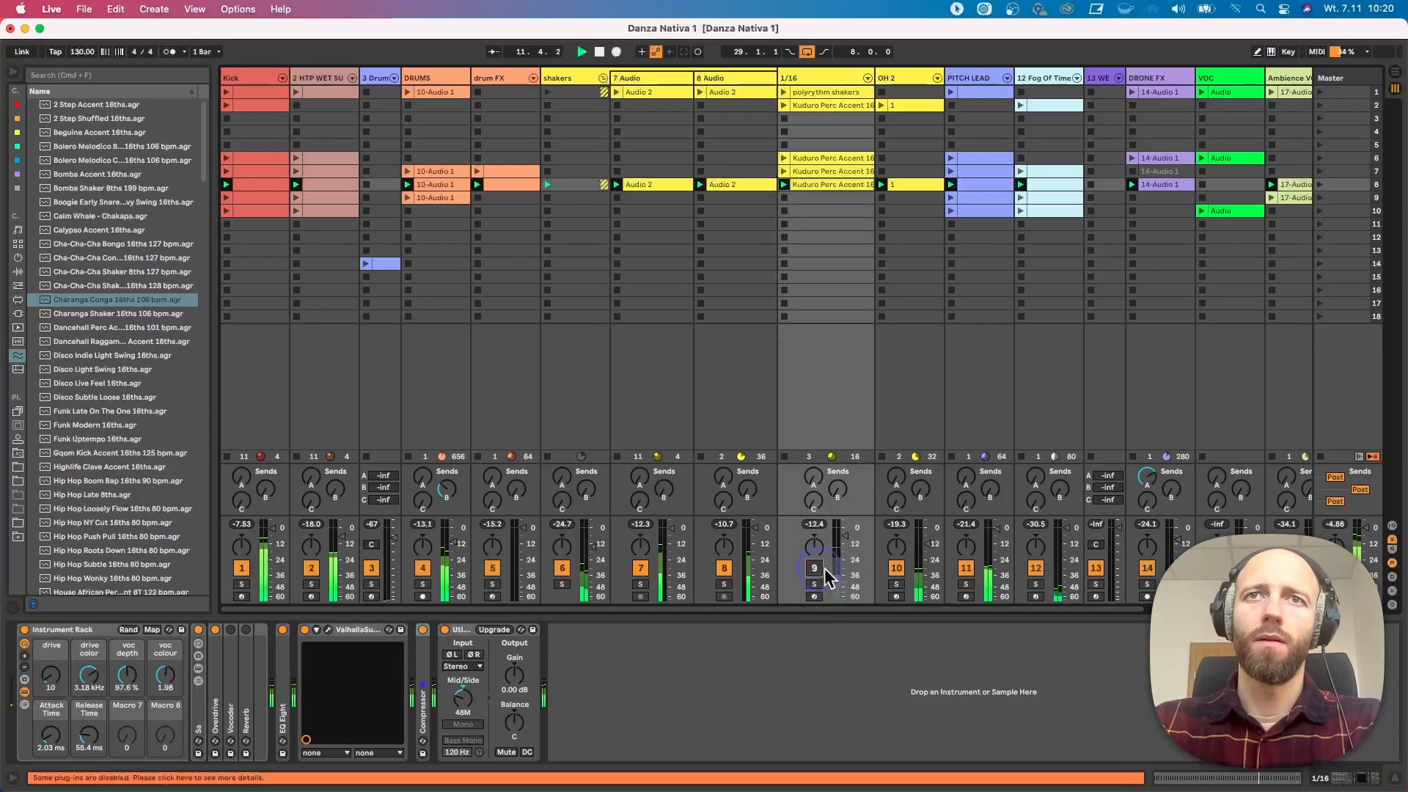
left_click(896, 585)
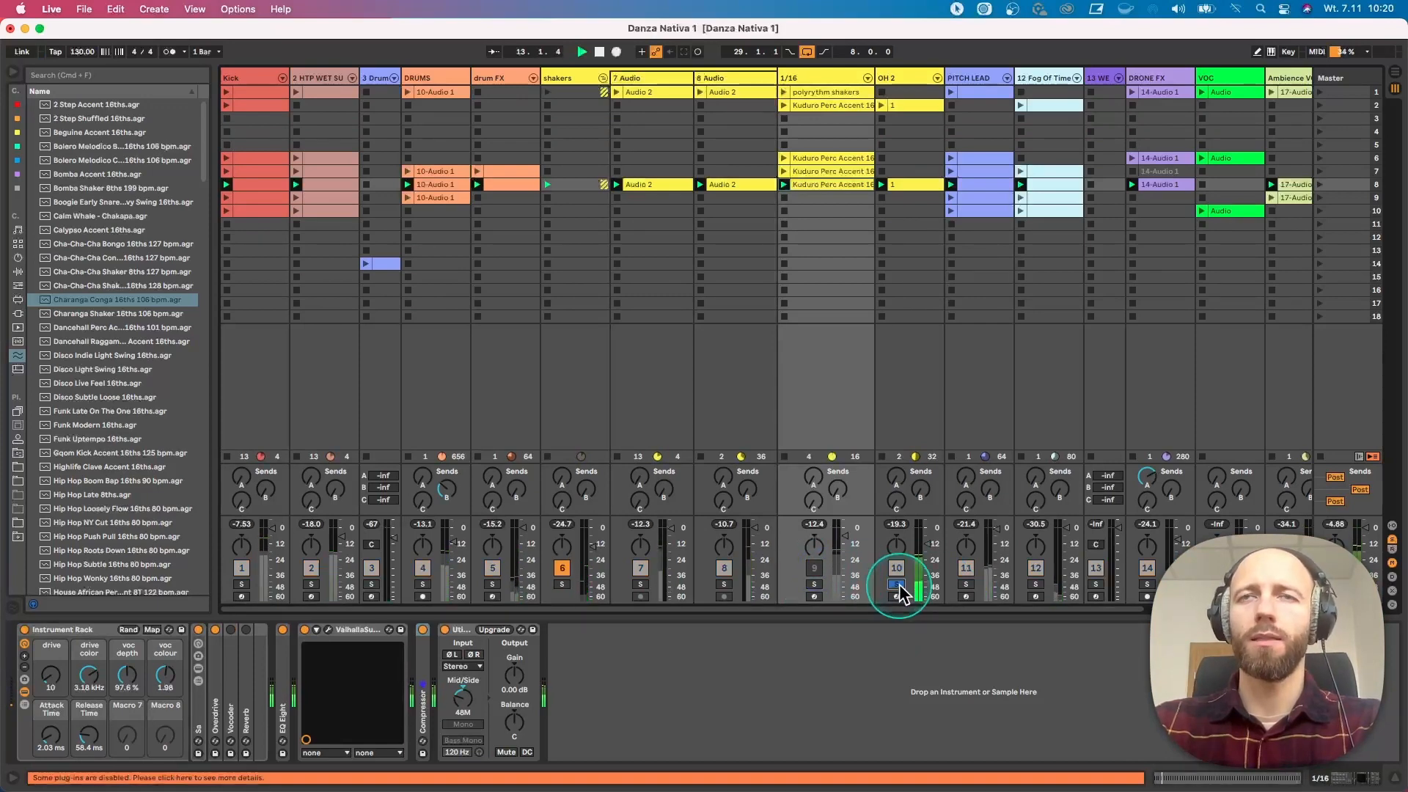
left_click(907, 183)
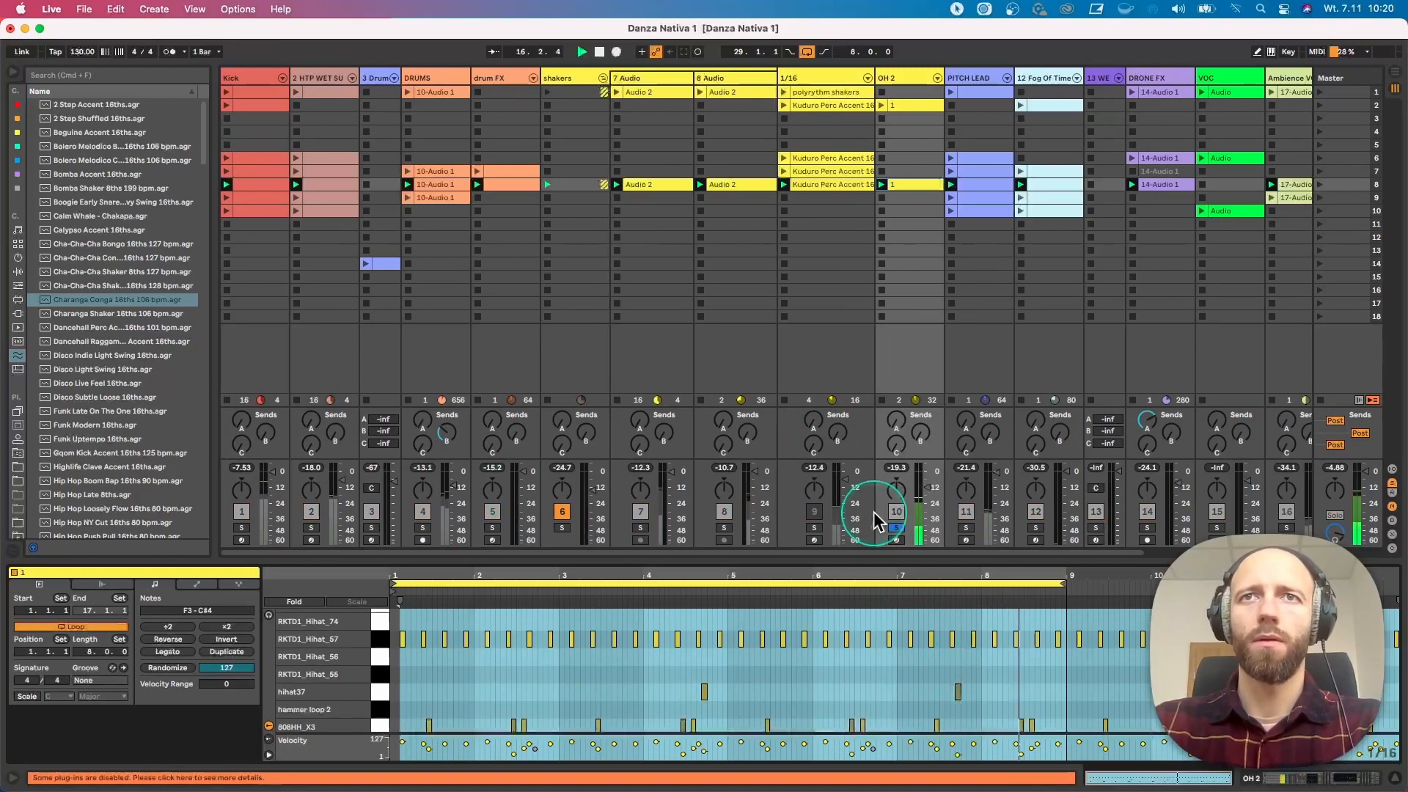
Restore the full mix by unsoloing OH 2 and unmuting the 1/16 track, and fold the shakers group
left_click(896, 528)
left_click(813, 511)
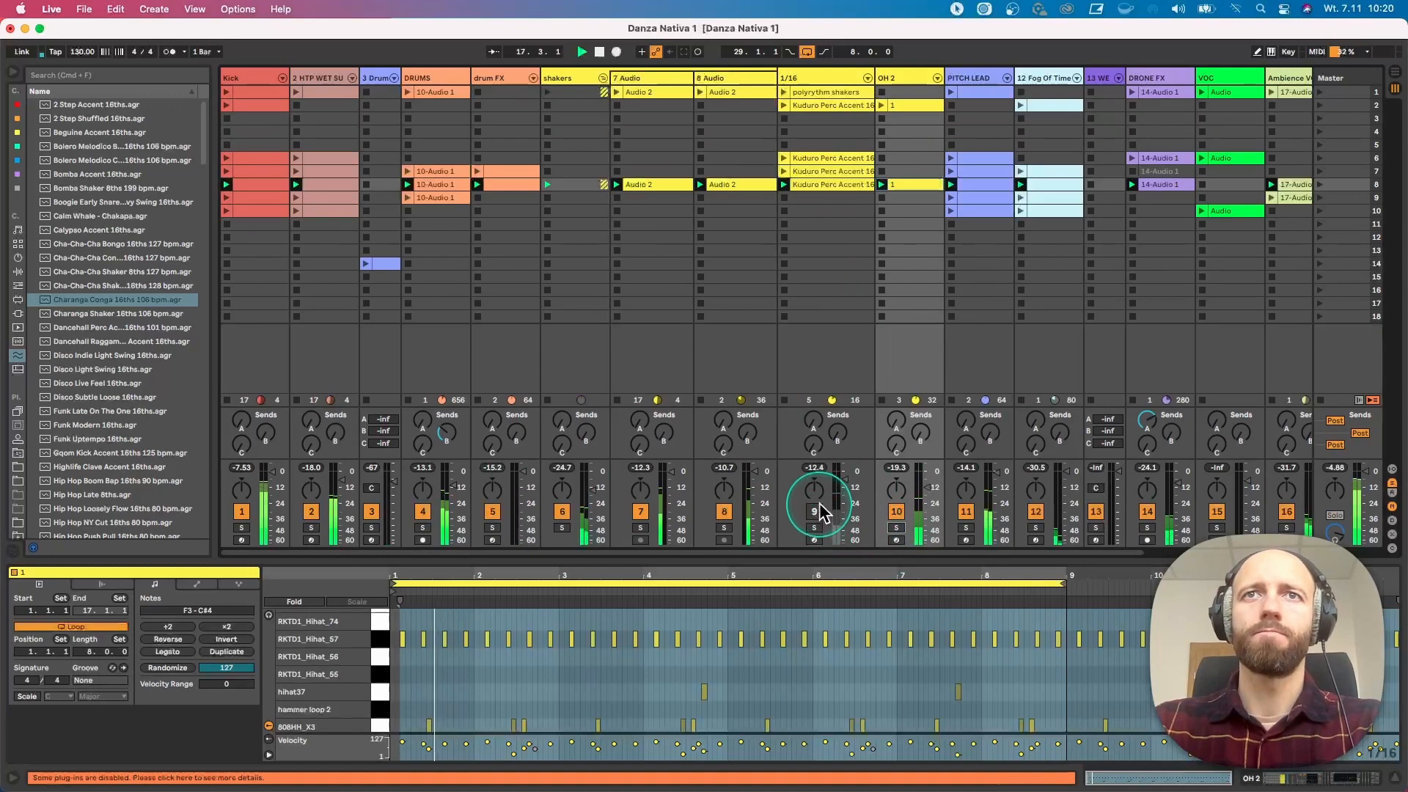
left_click(603, 78)
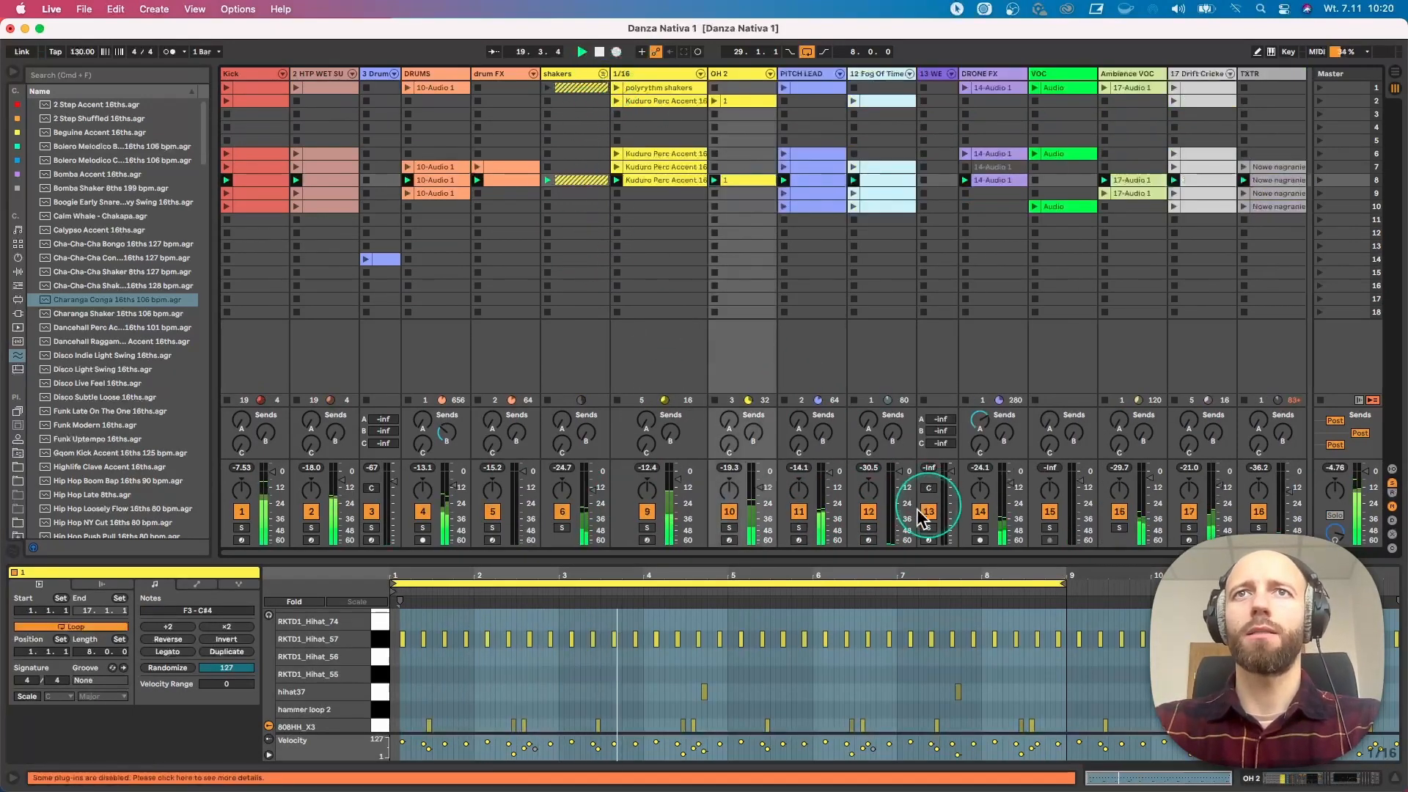
Solo the DRONE FX track and show the devices of the 13-WET Rack track
left_click(979, 527)
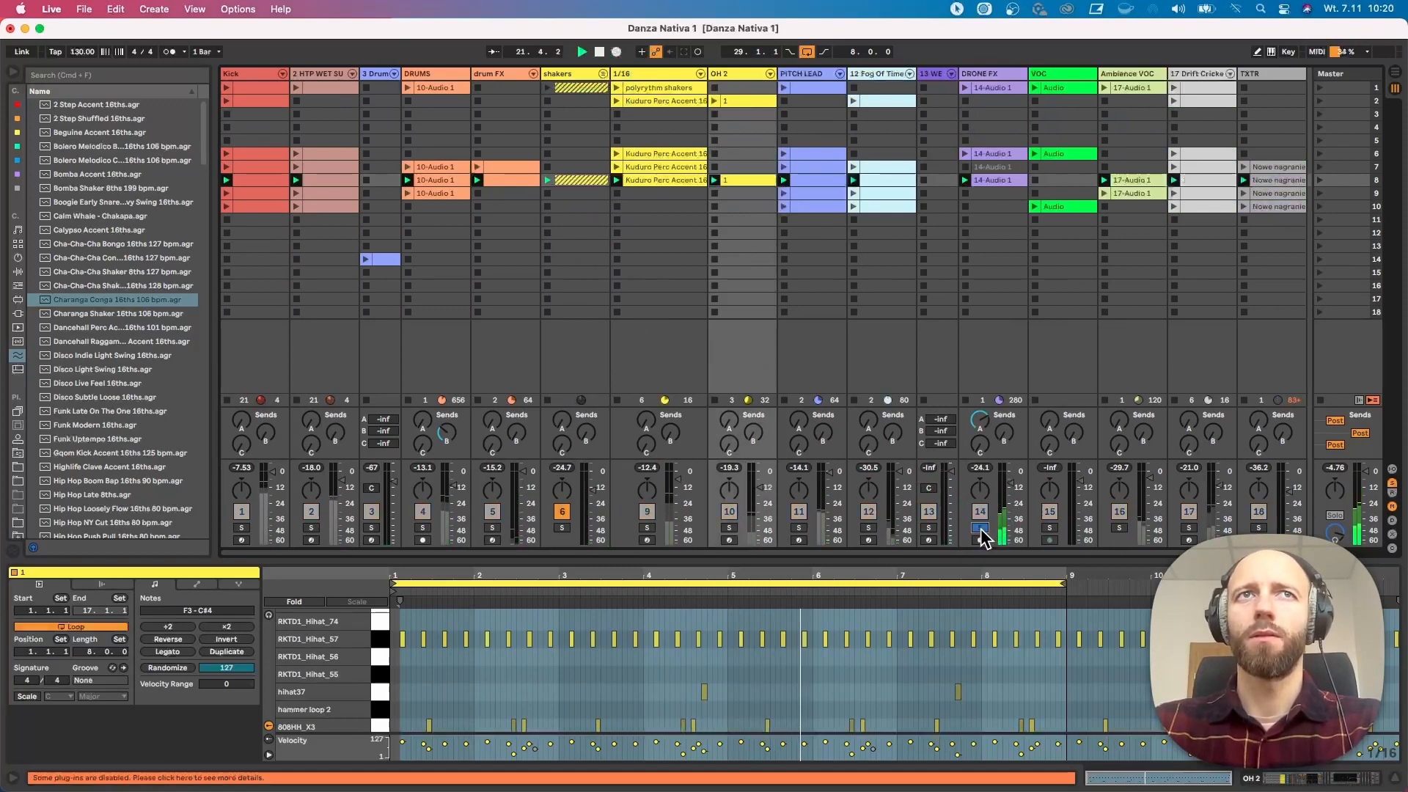
left_click(934, 73)
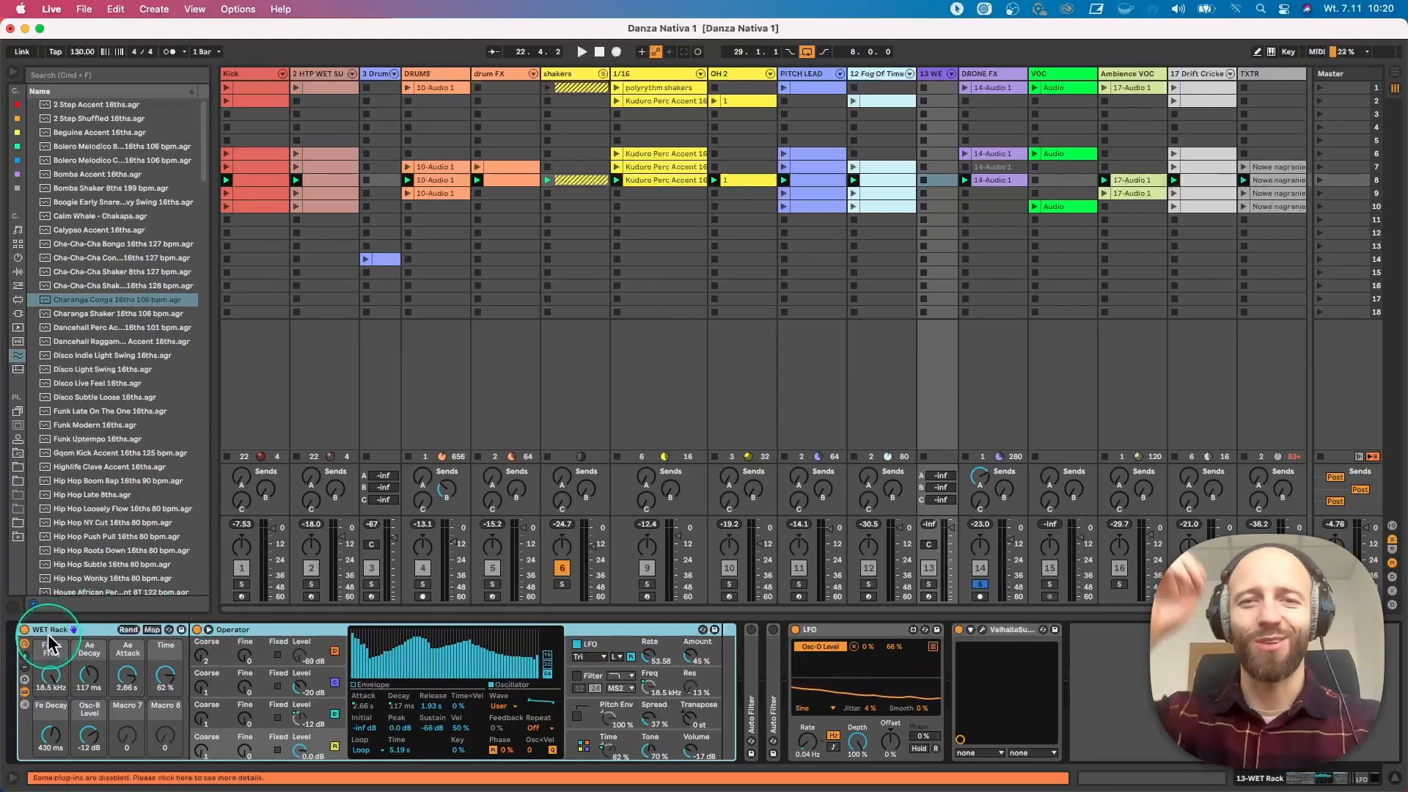
Show the 2-HTP WET SUB track's devices and fold its EQ Eight and Compressor Live 8
left_click(292, 82)
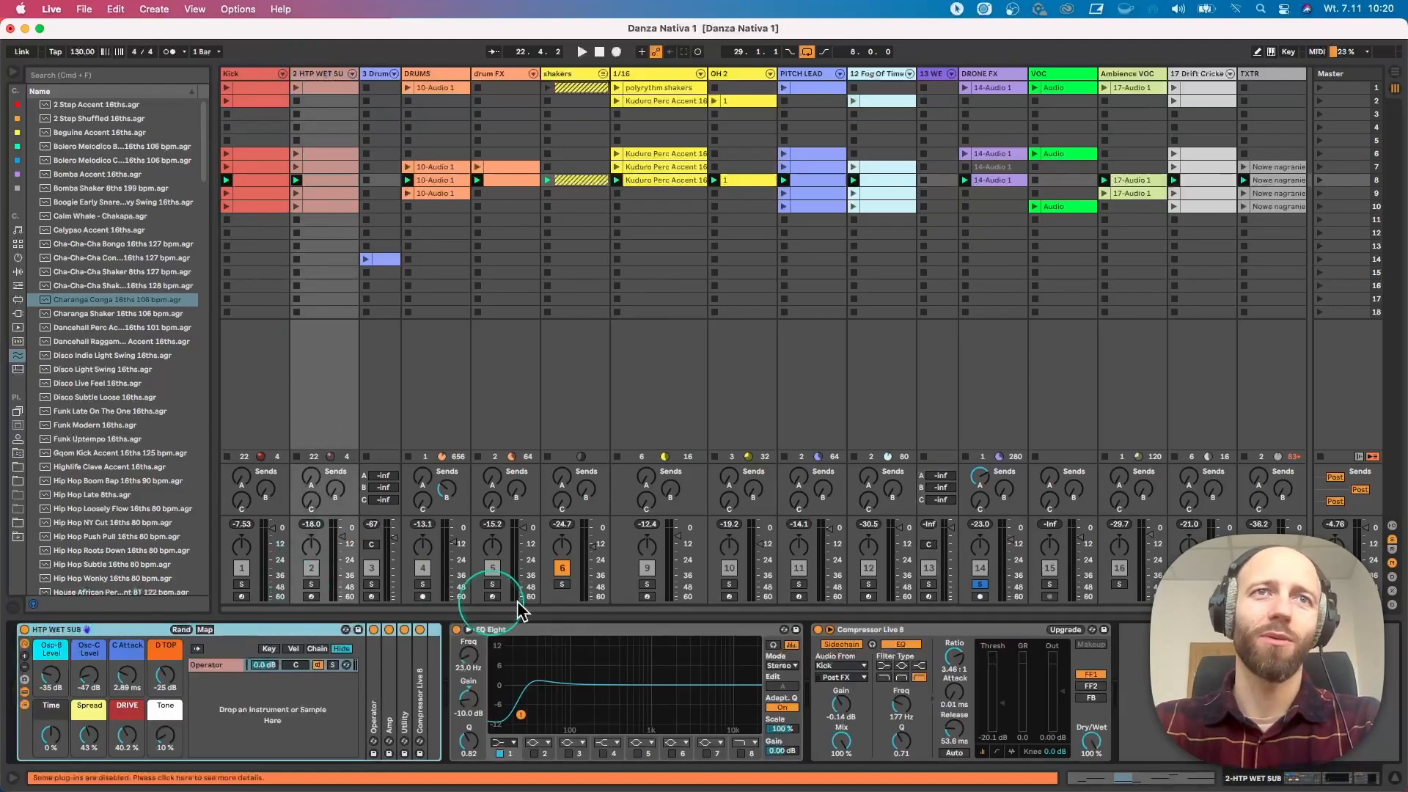
double_click(623, 629)
double_click(609, 629)
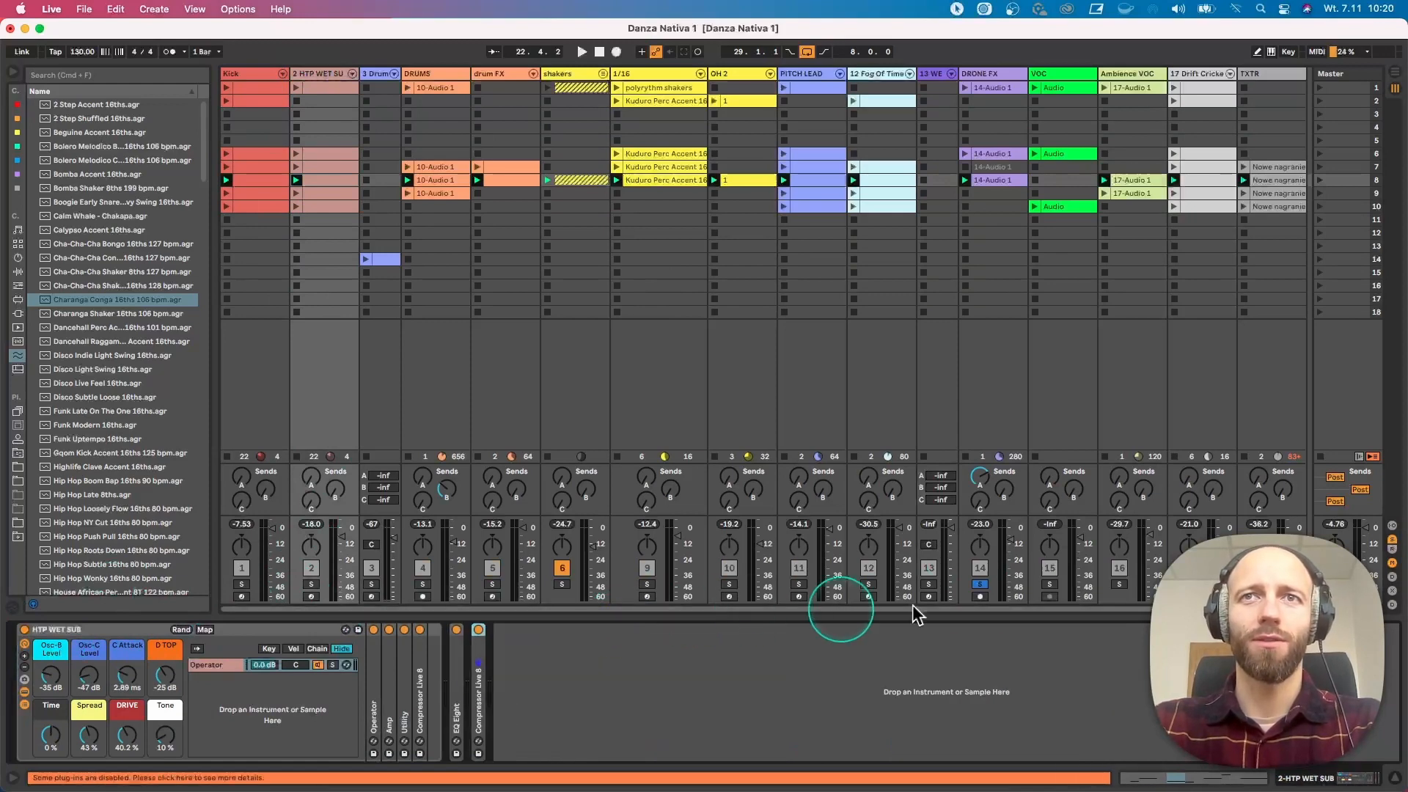
Unsolo DRONE FX, select the 13-WET Rack track, and enable the computer MIDI keyboard
left_click(980, 584)
key("space")
left_click(933, 74)
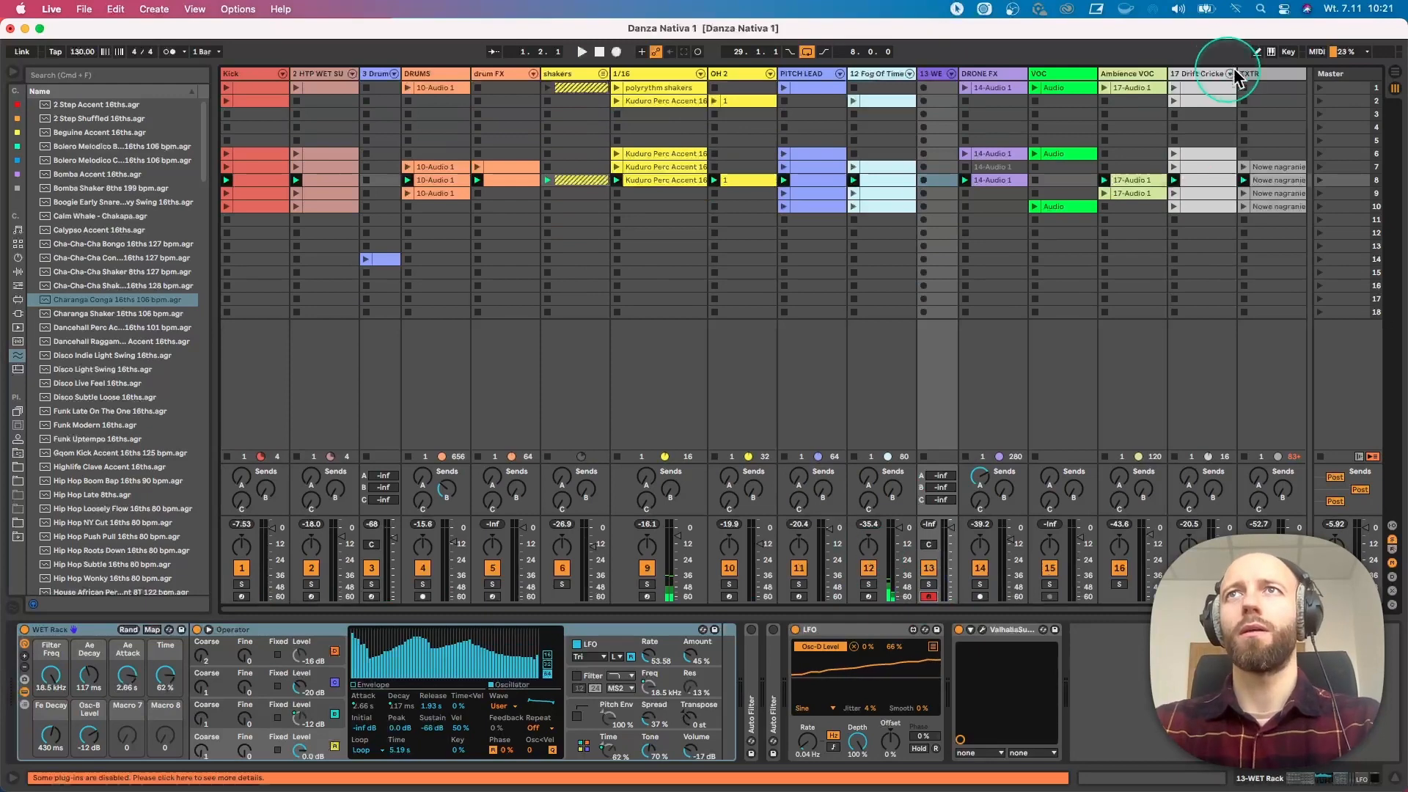
left_click(1271, 51)
Set the WET Rack's Aa Attack macro to 762 ms
left_click(517, 443)
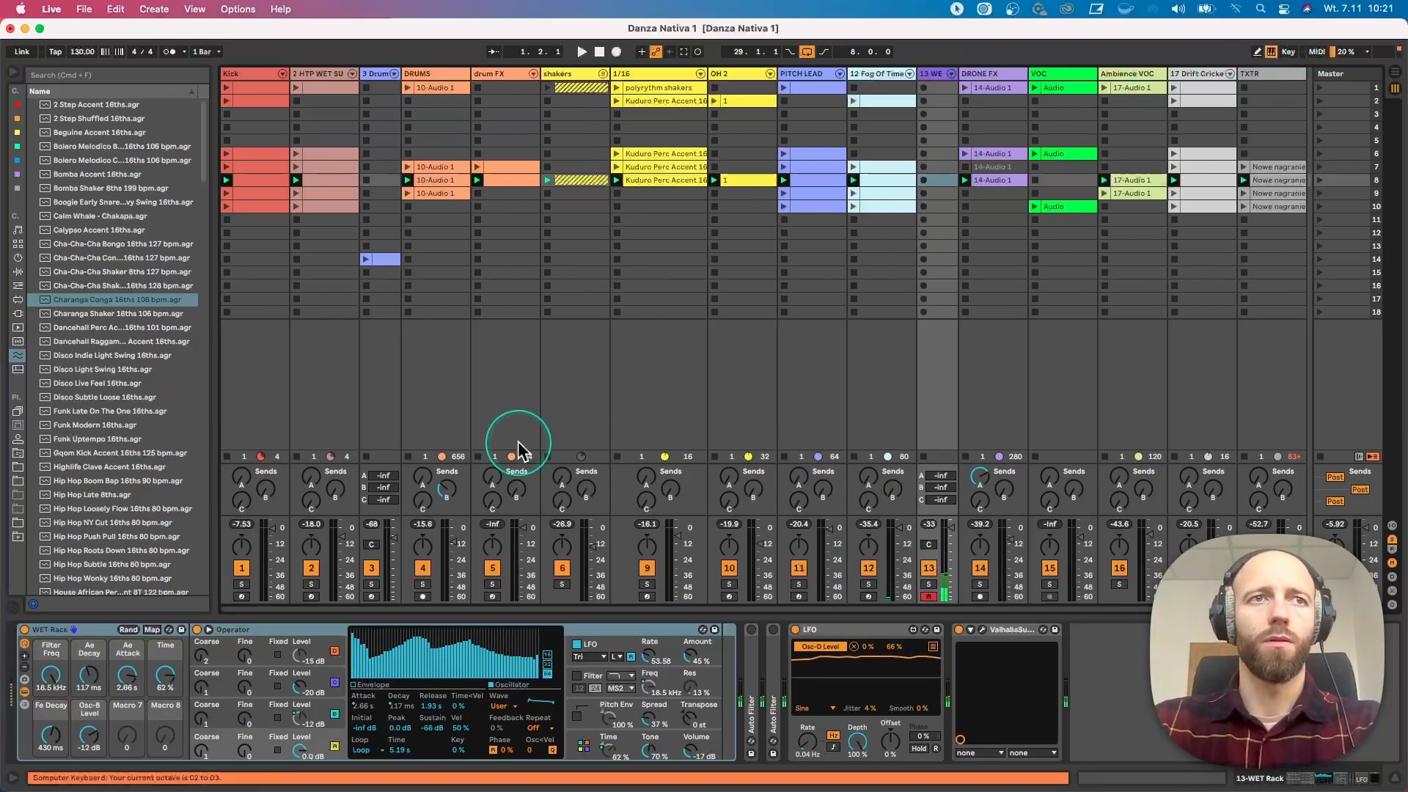
left_click_drag(134, 669, 135, 697)
left_click(950, 382)
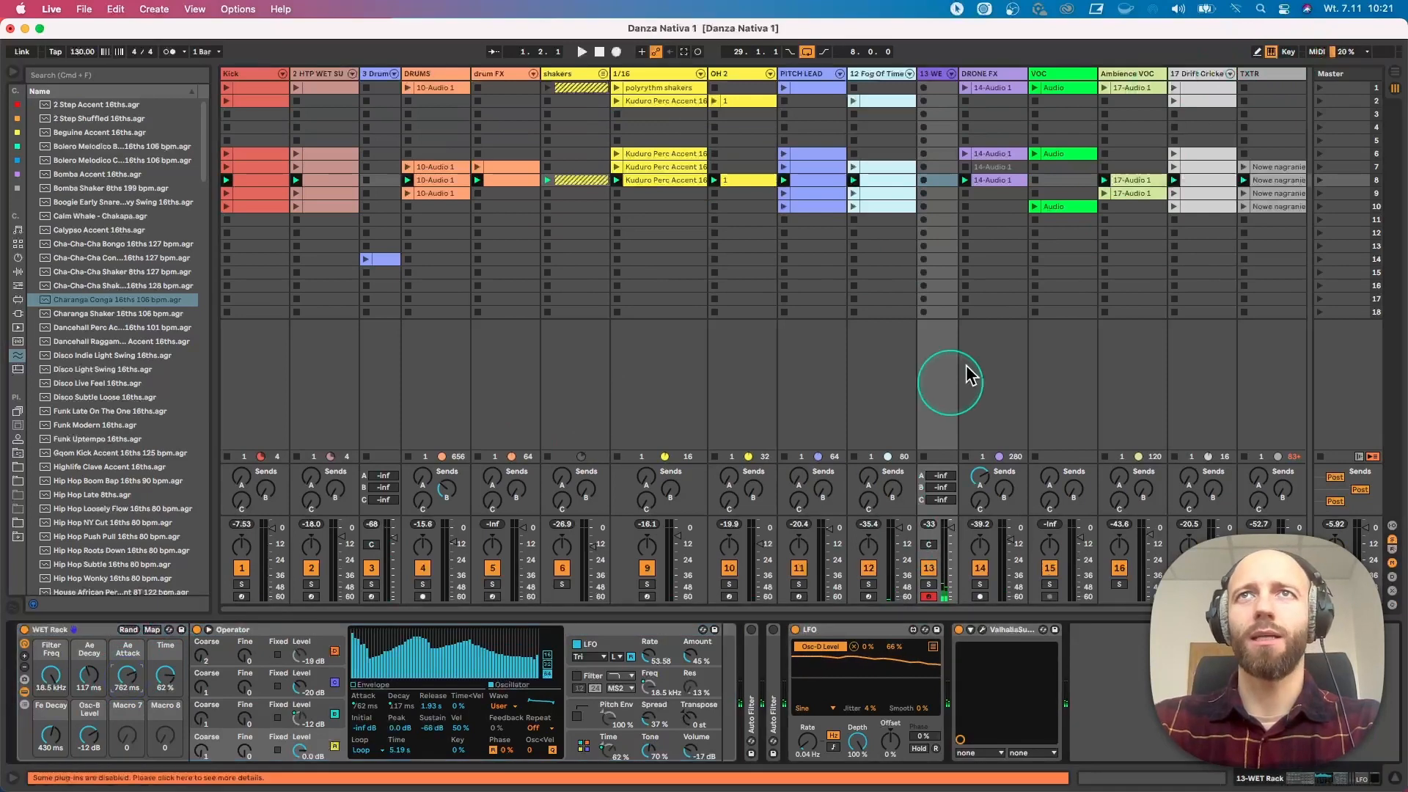
Open the DRONE FX track's scene 8 clip, disarm the 13-WET Rack track, and restart playback
double_click(983, 182)
left_click(1002, 302)
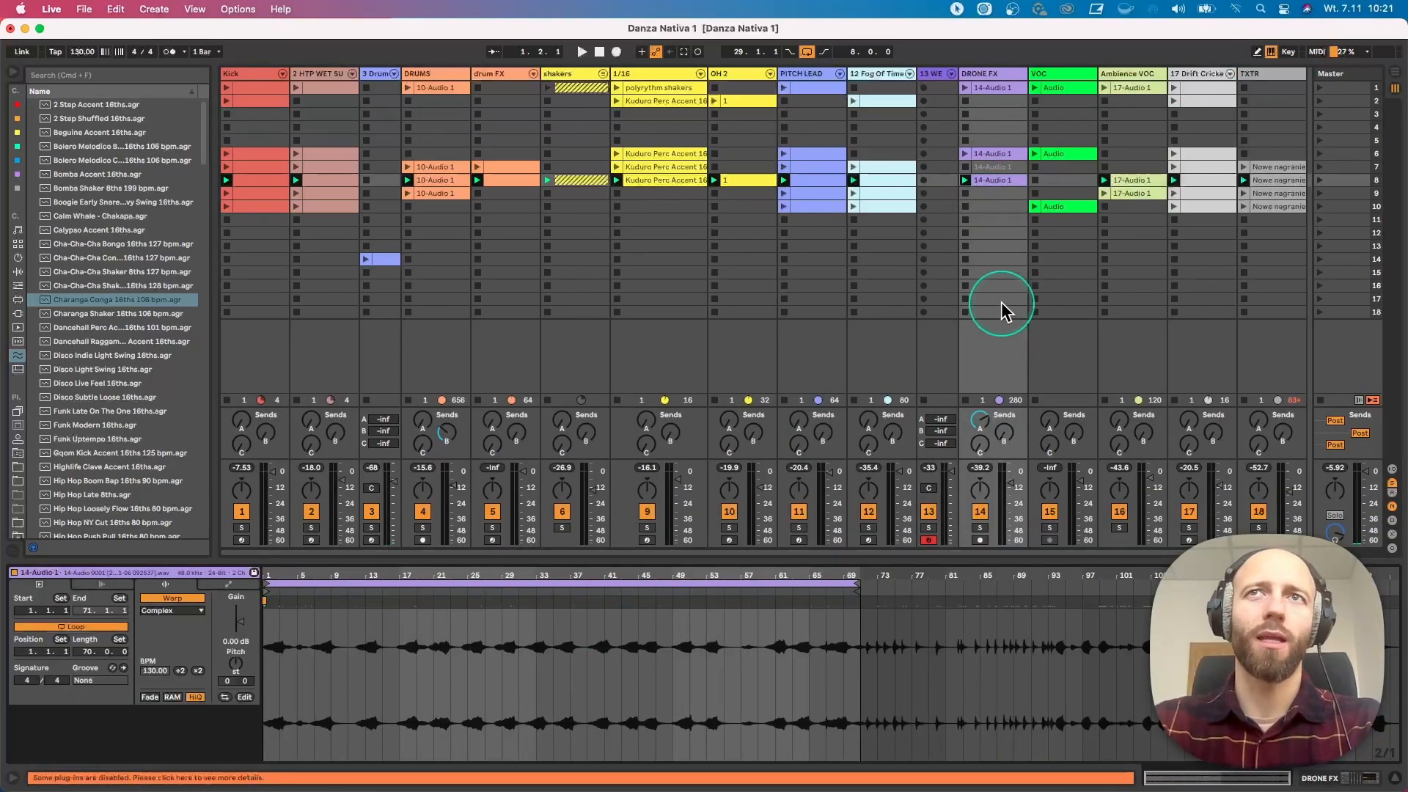
left_click(928, 541)
key("space")
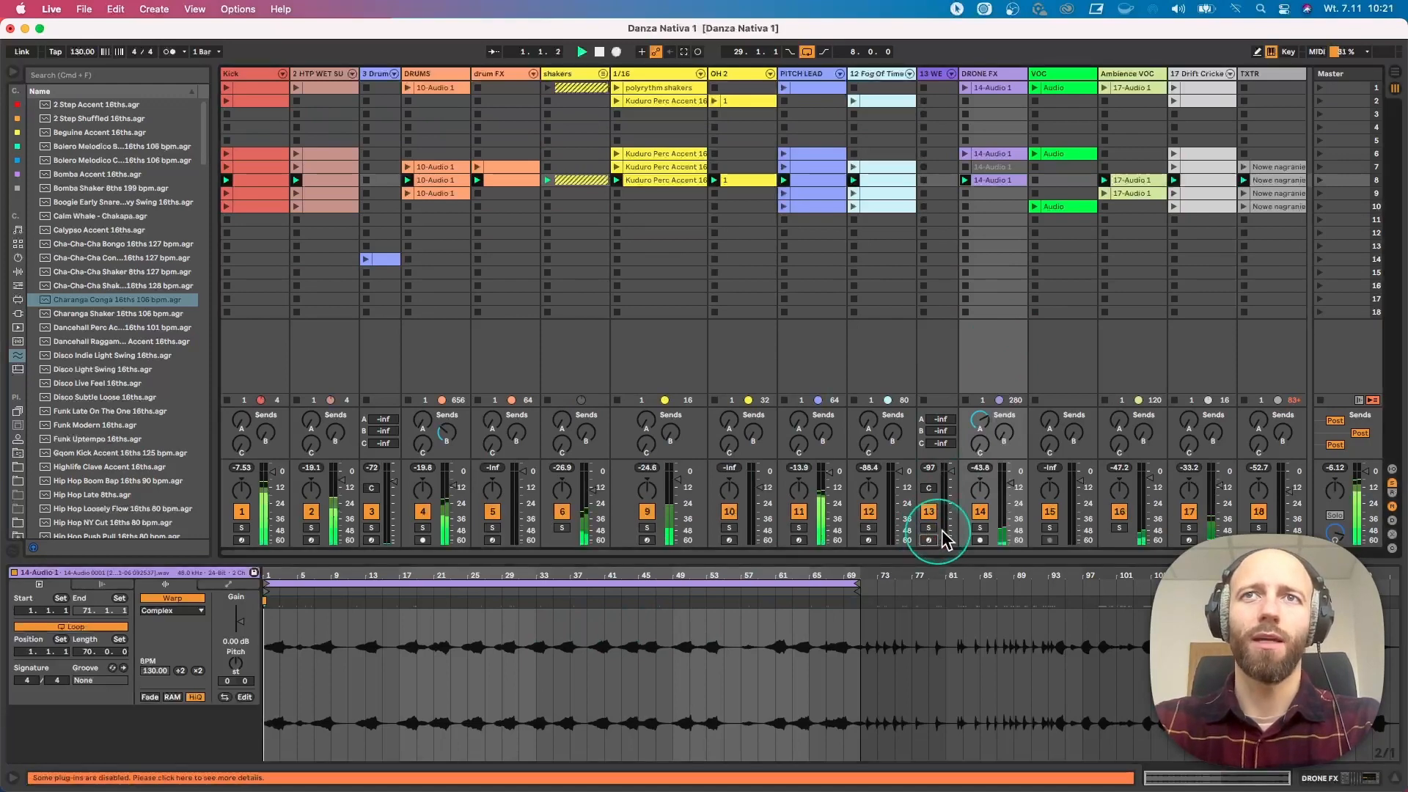
Solo the DRONE FX track and audition its scene 8 clip from several points along the waveform
left_click(979, 528)
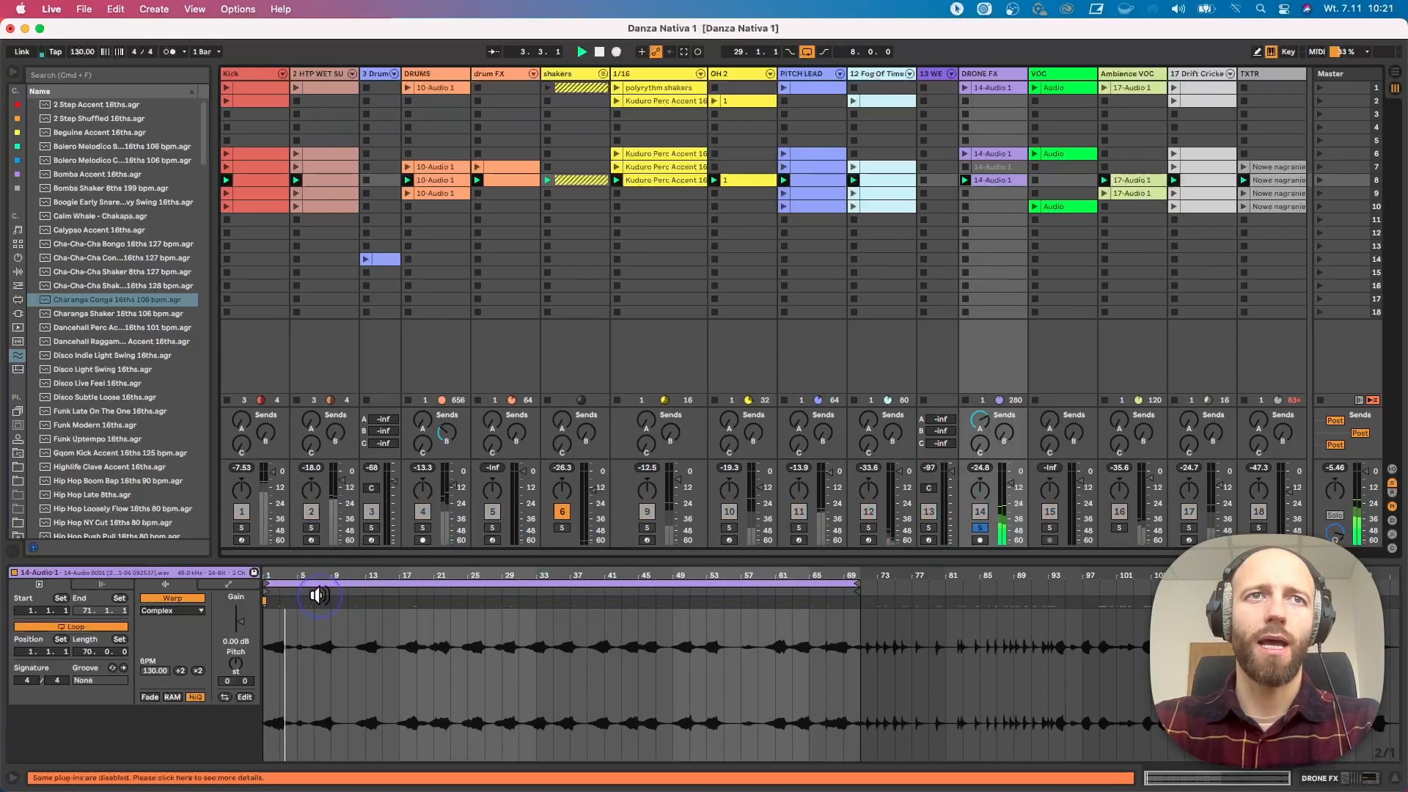
left_click(362, 594)
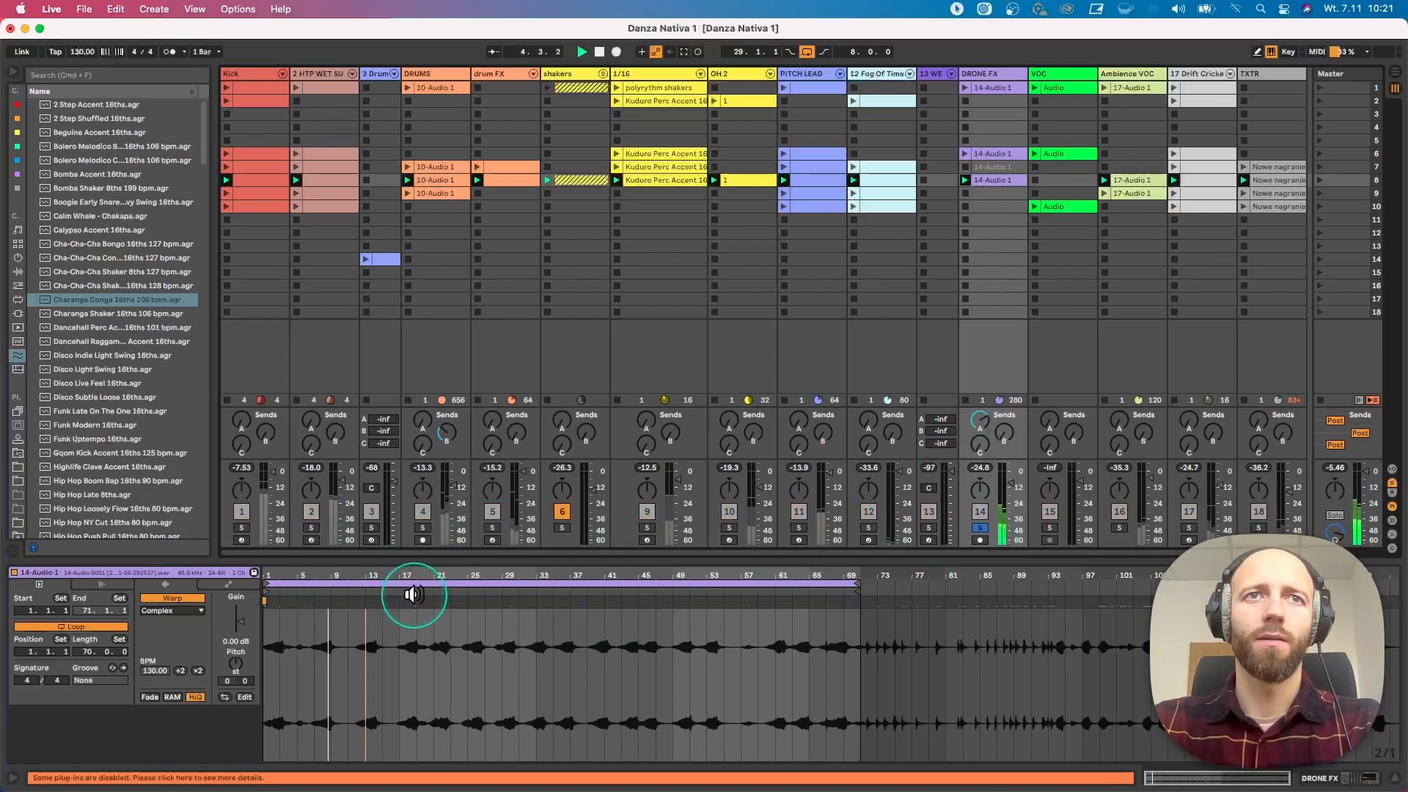
left_click(467, 591)
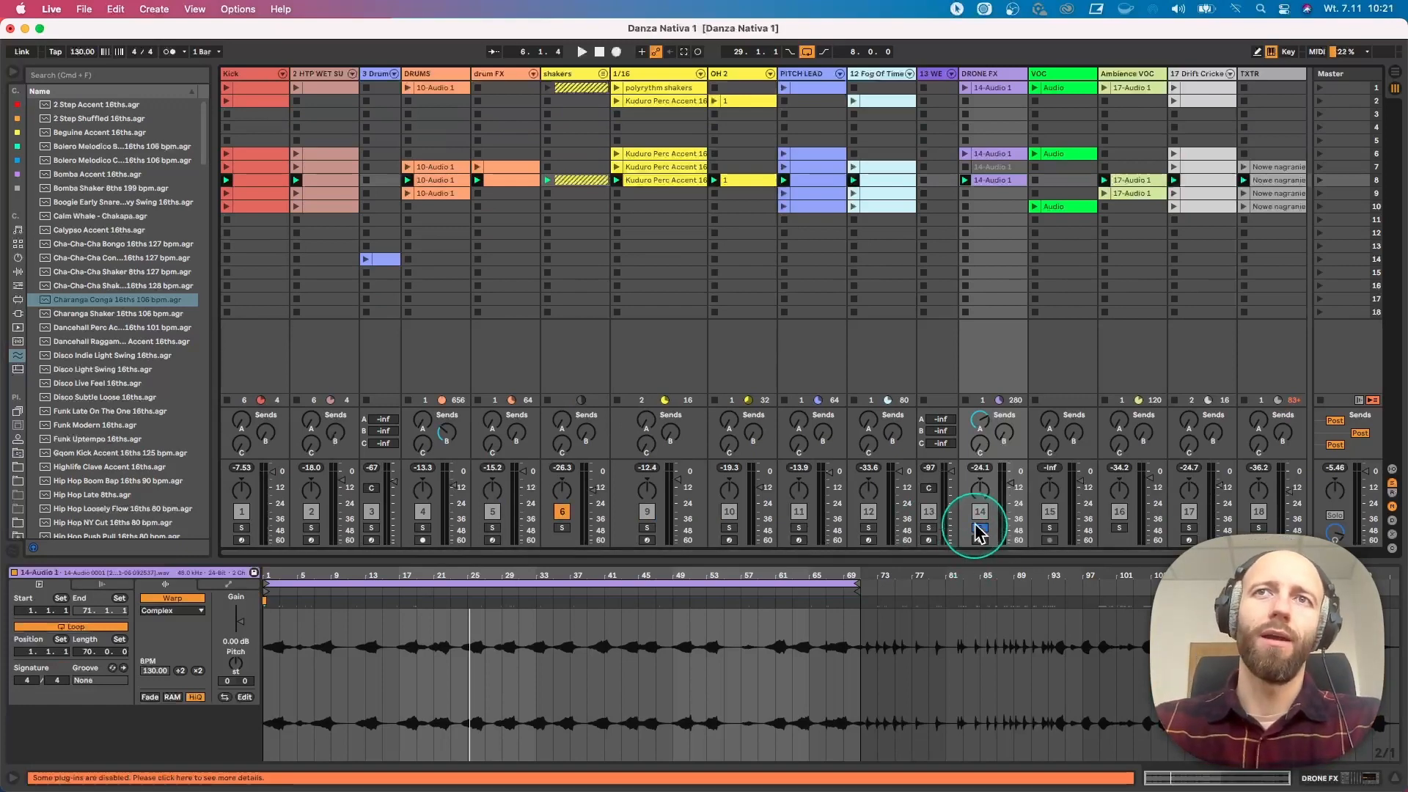
Open the Master track's SPAN analyzer, reposition its window, play the soloed DRONE FX through it, and unsolo that track
left_click(1326, 86)
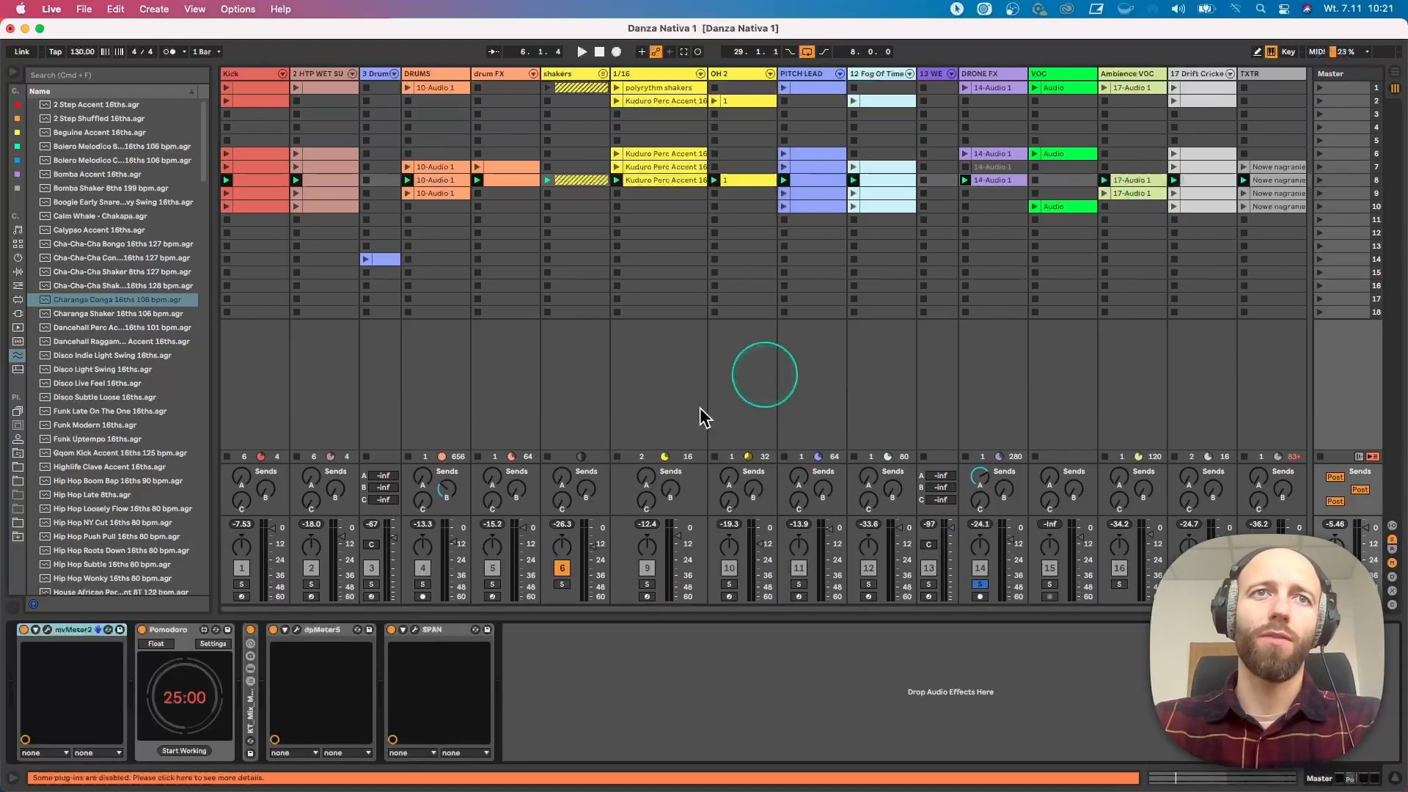
left_click(413, 630)
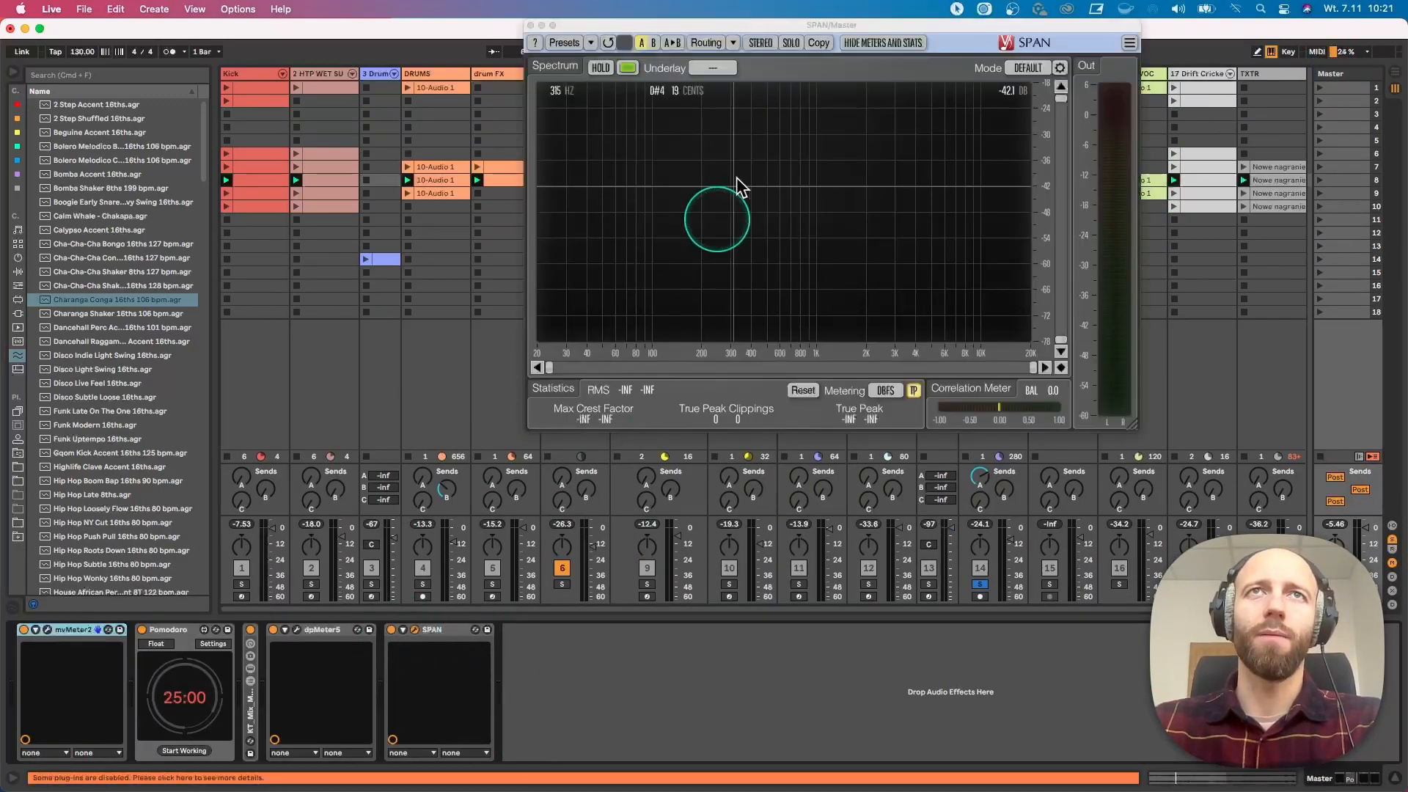
left_click_drag(739, 20, 508, 186)
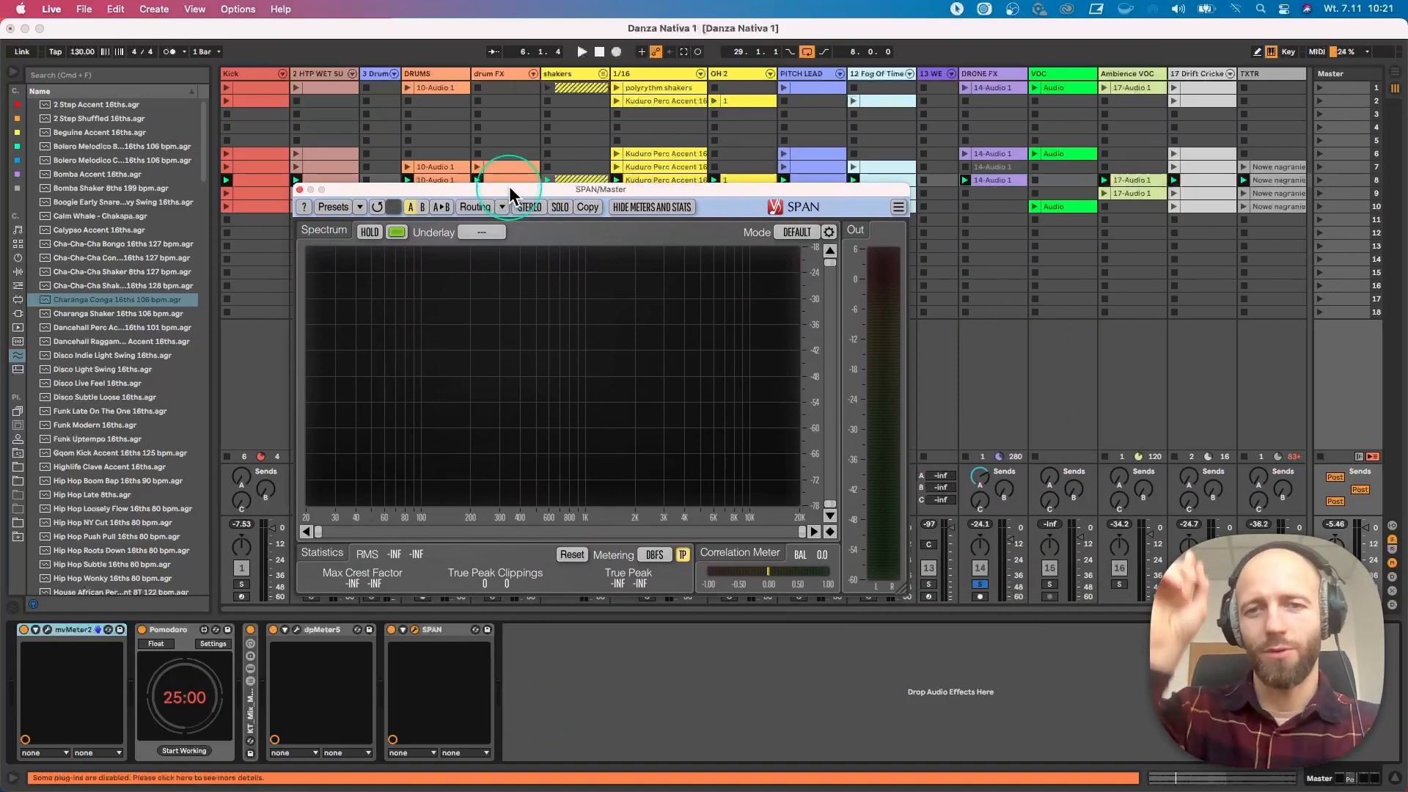
key("space")
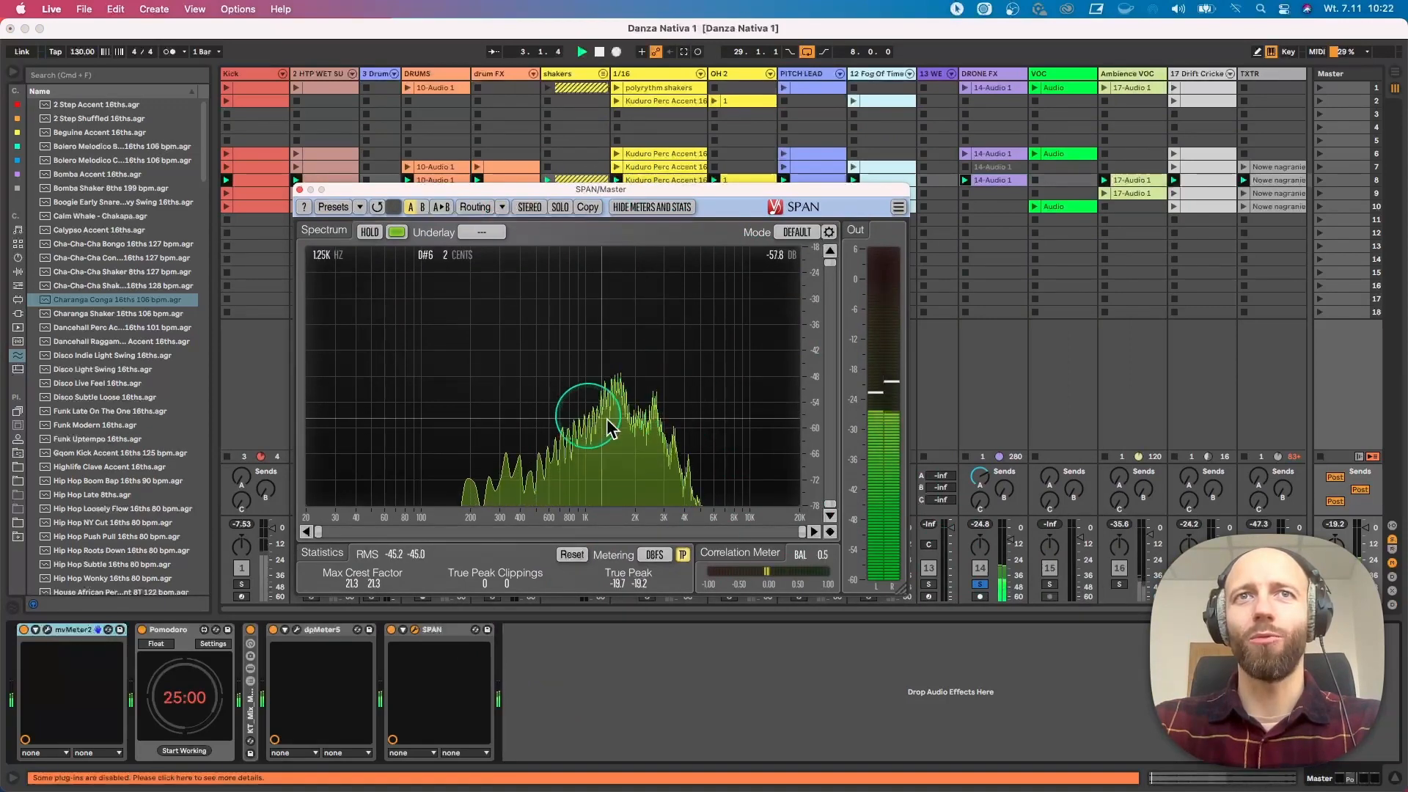
left_click(978, 584)
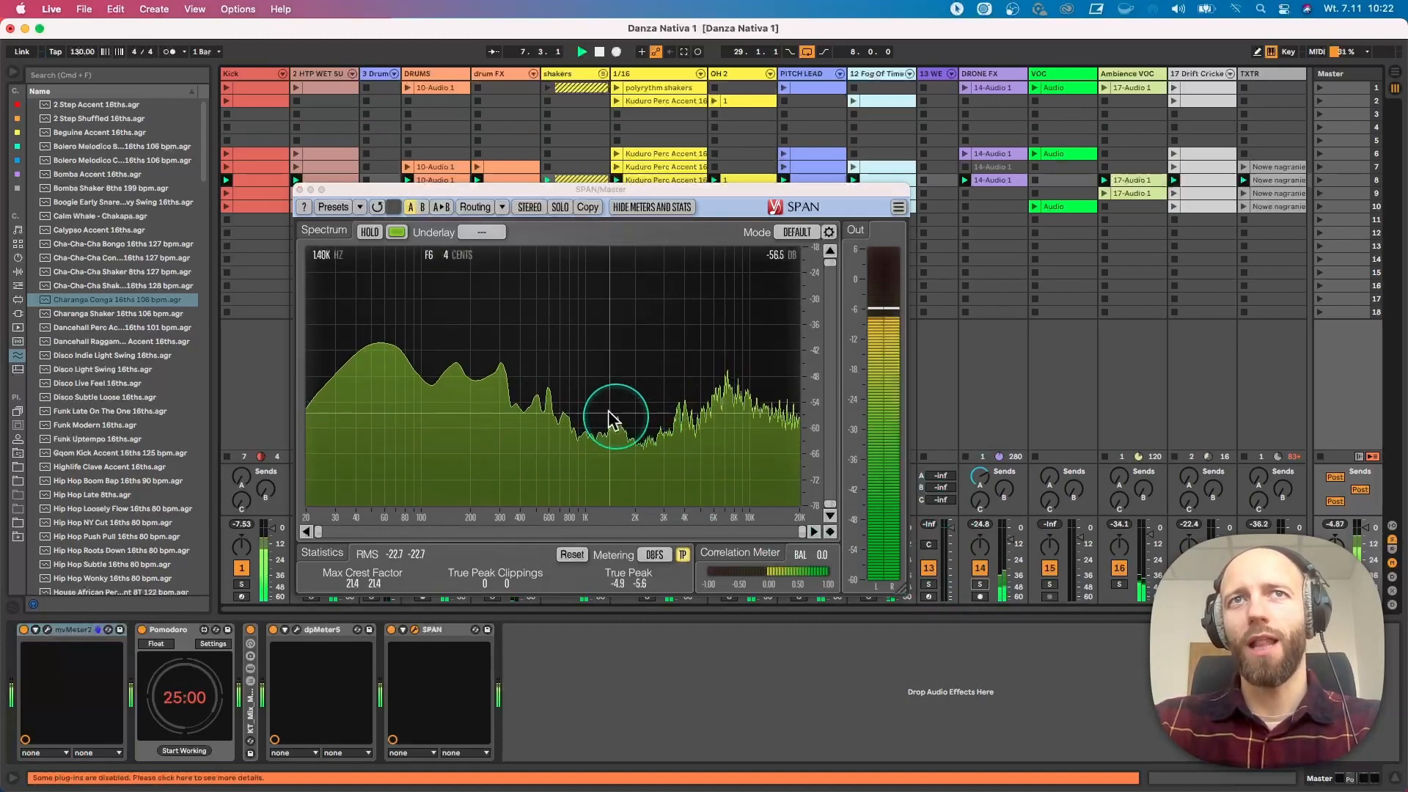
Solo the Ambience VOC track and select its scene 8 clip
left_click(1116, 585)
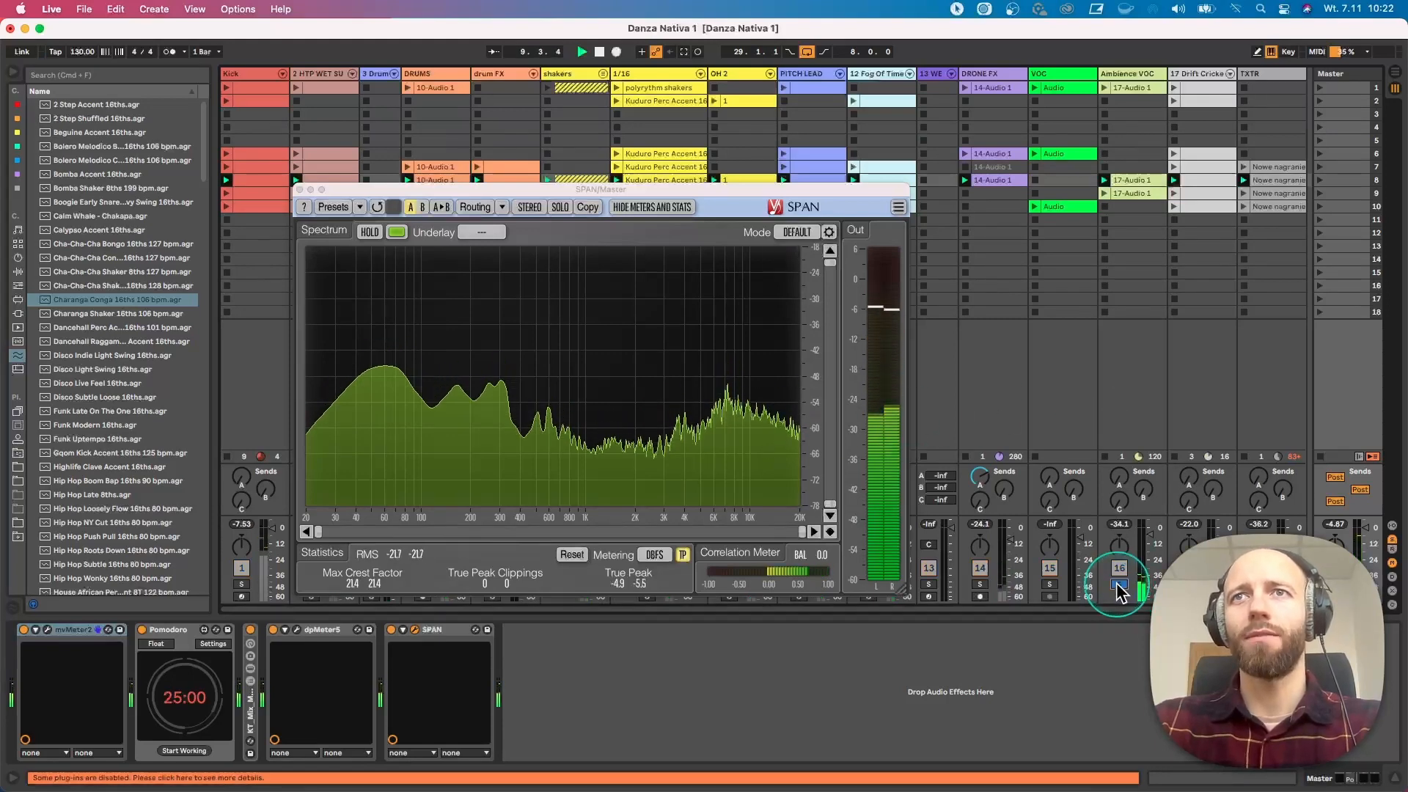
double_click(1130, 182)
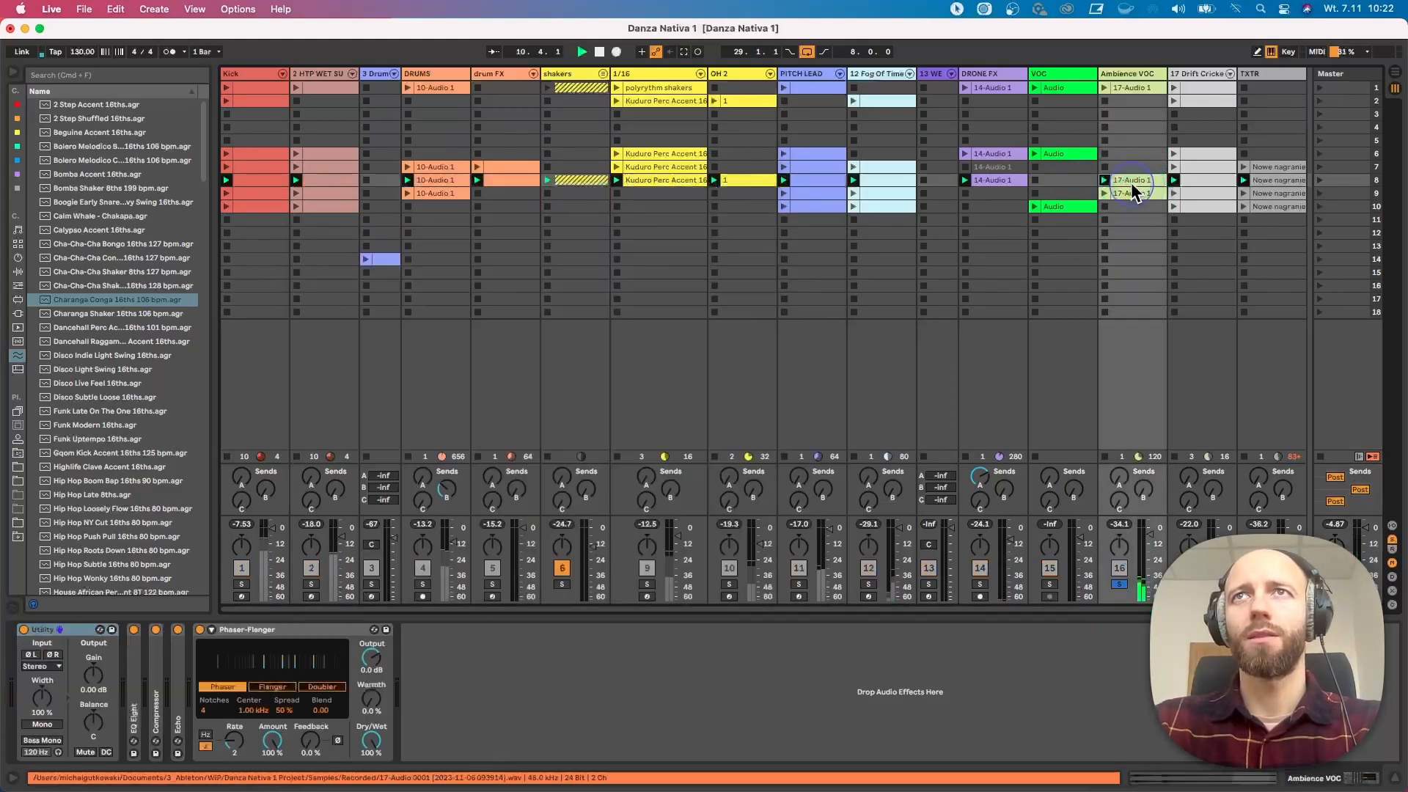
left_click(1107, 102)
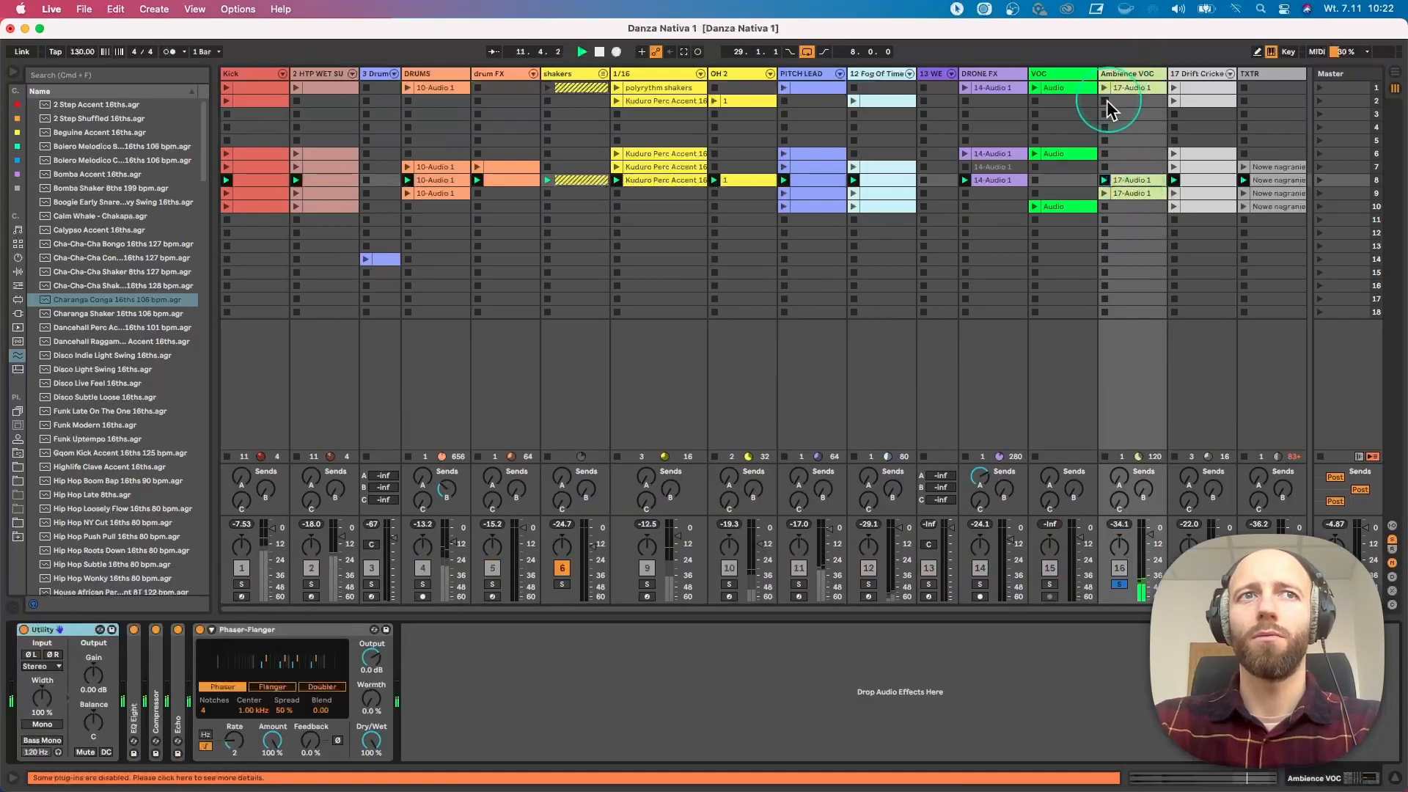
Solo the VOC track, open its scene 6 clip, and unsolo the track
left_click(1048, 585)
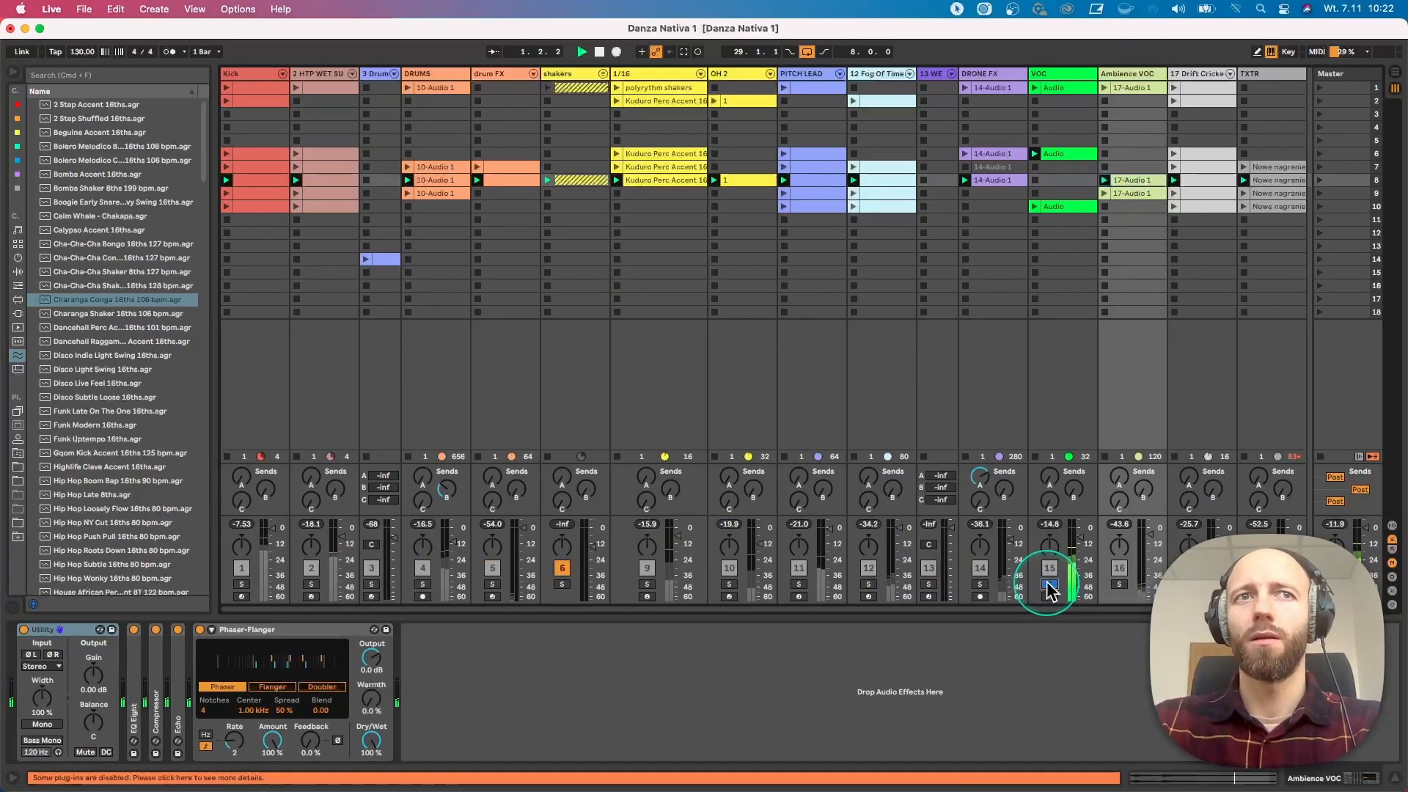
double_click(1057, 155)
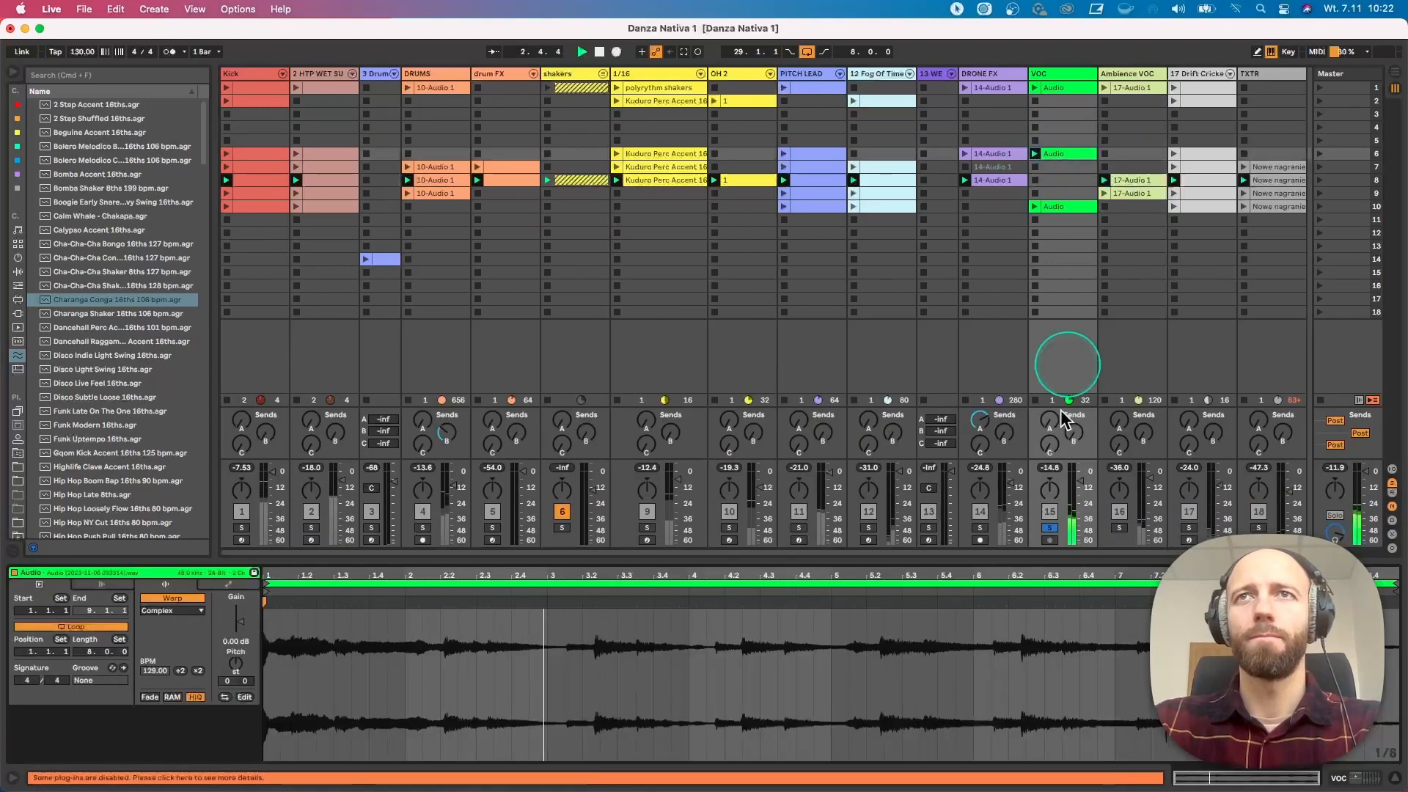
left_click(1050, 527)
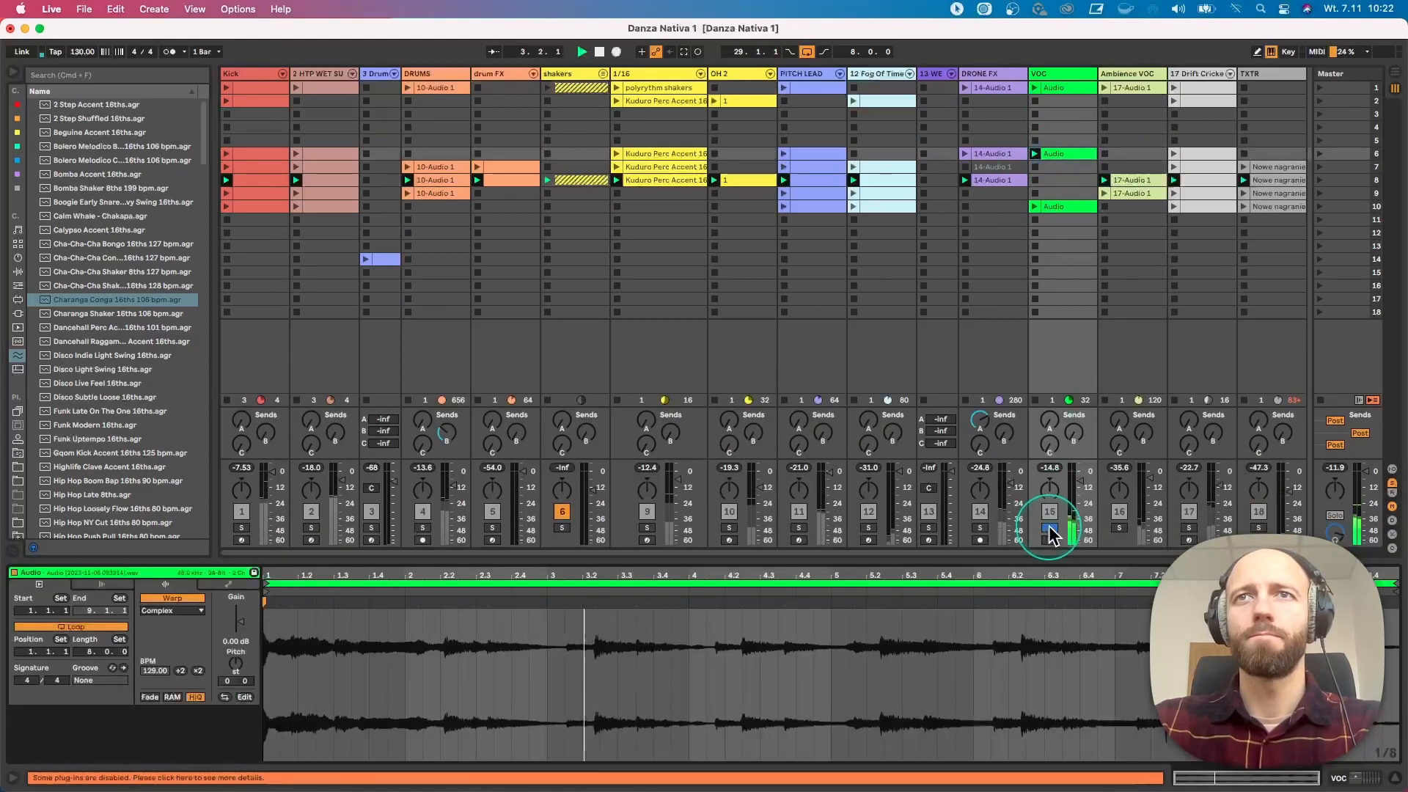
Launch scene 6 and stop the clips on the DRONE FX and VOC tracks
left_click(1320, 154)
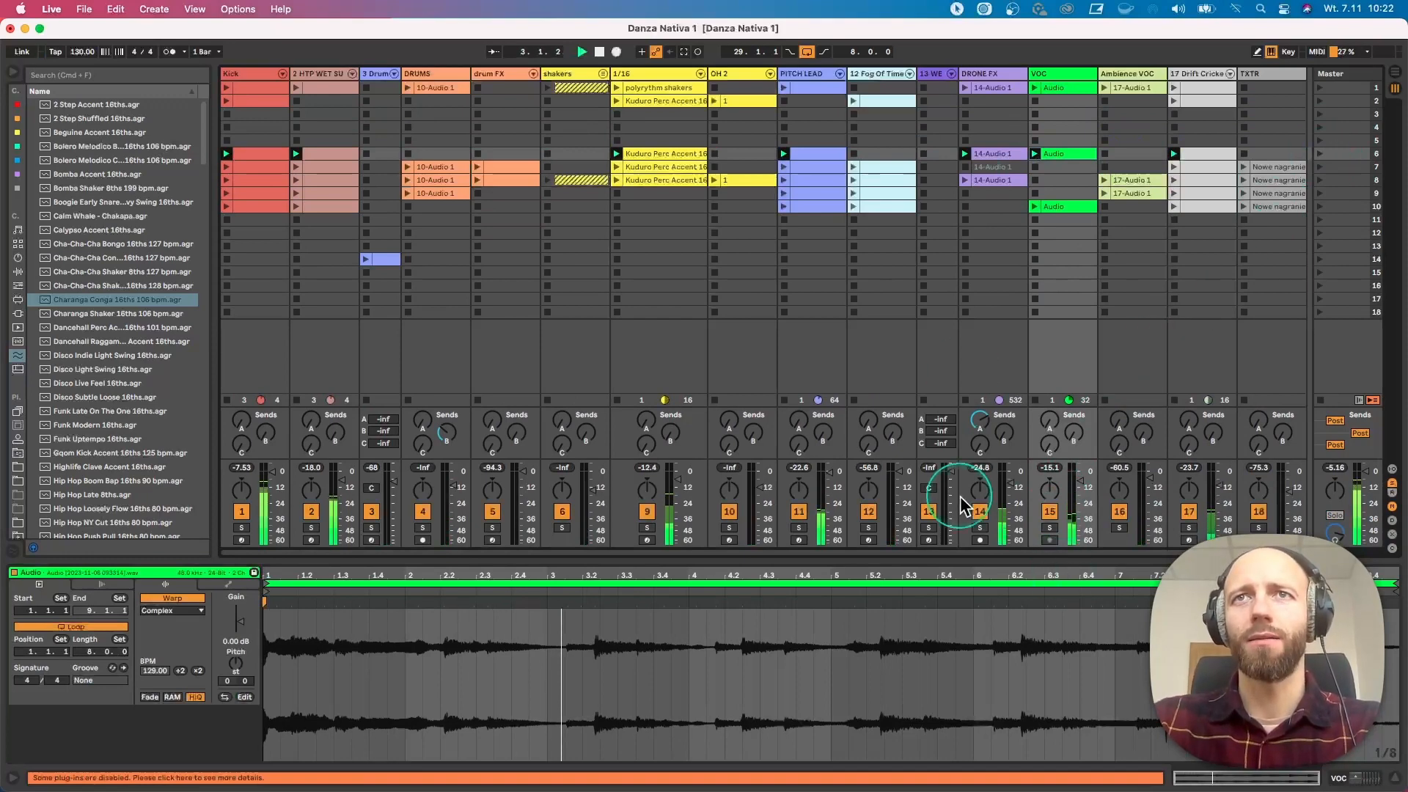
left_click(965, 313)
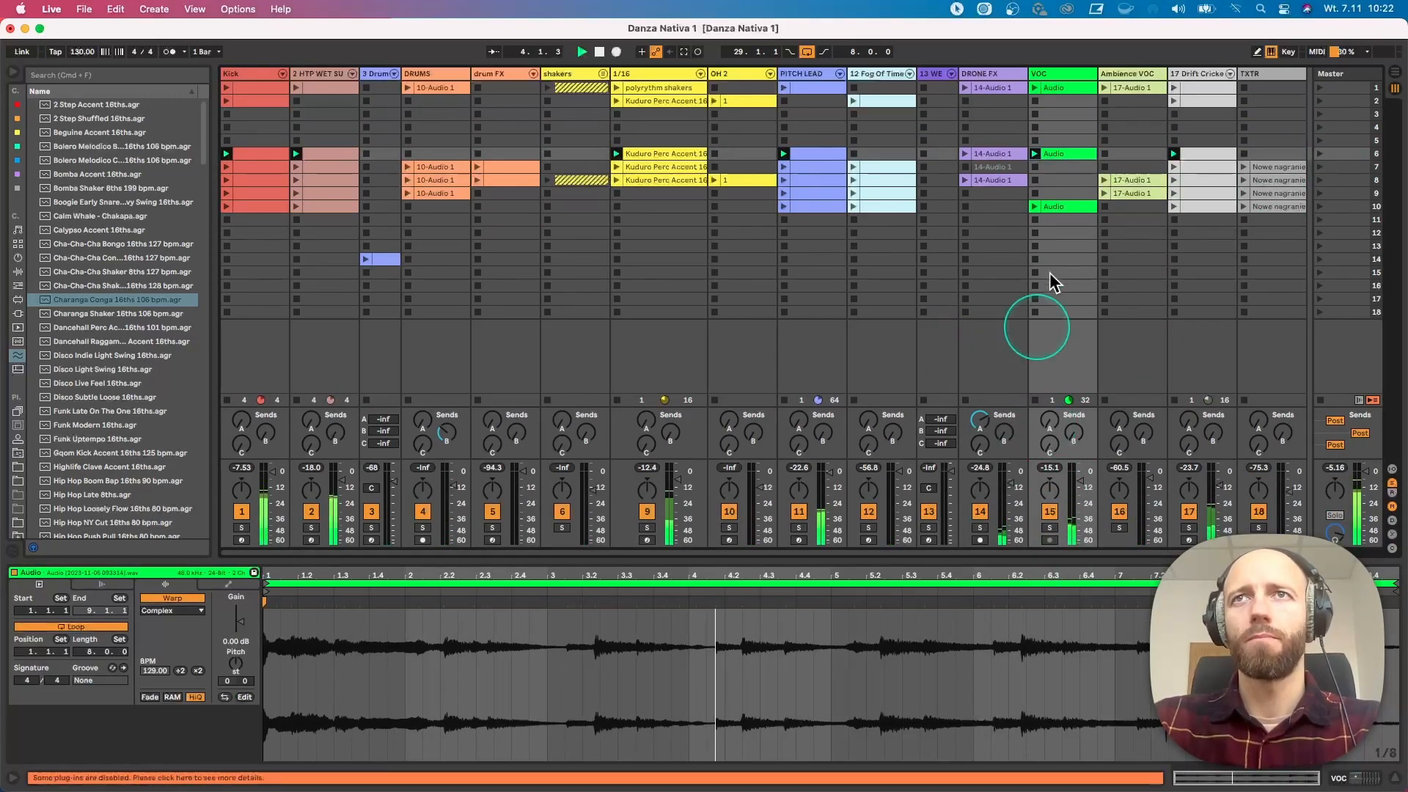
left_click(1034, 246)
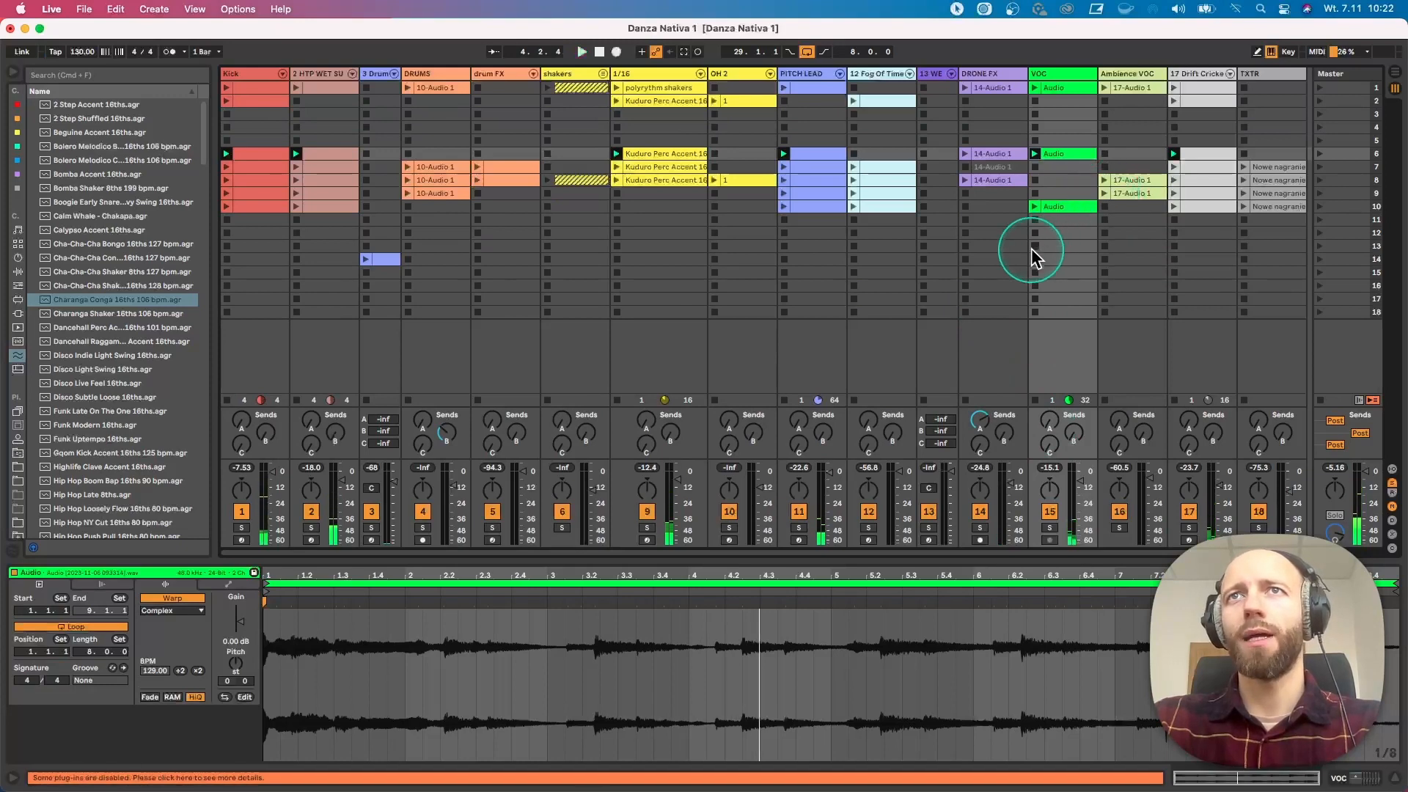
Launch the Ambience VOC track's scene 8 clip and examine its device chain and enlarged waveform
left_click(1122, 183)
left_click(490, 274)
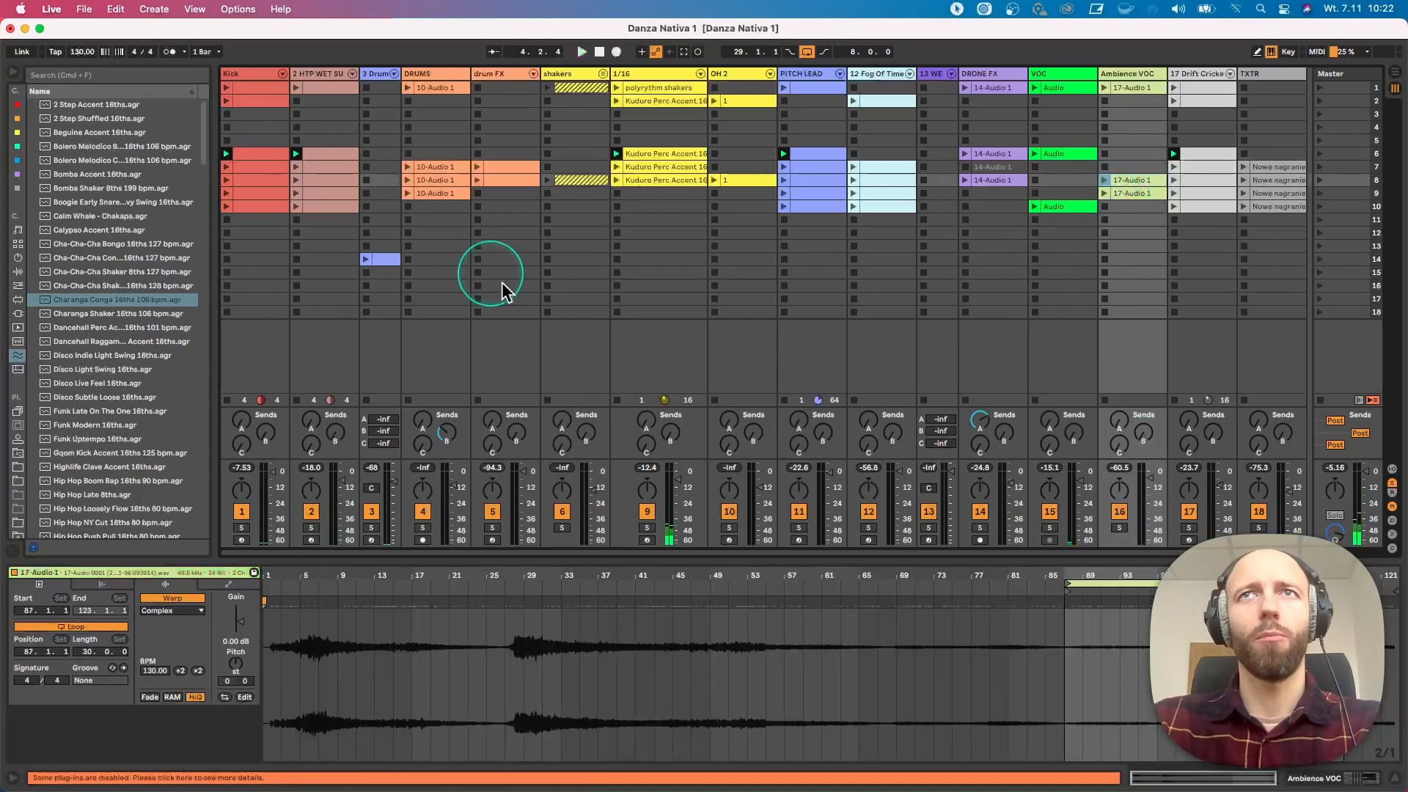
left_click(1128, 73)
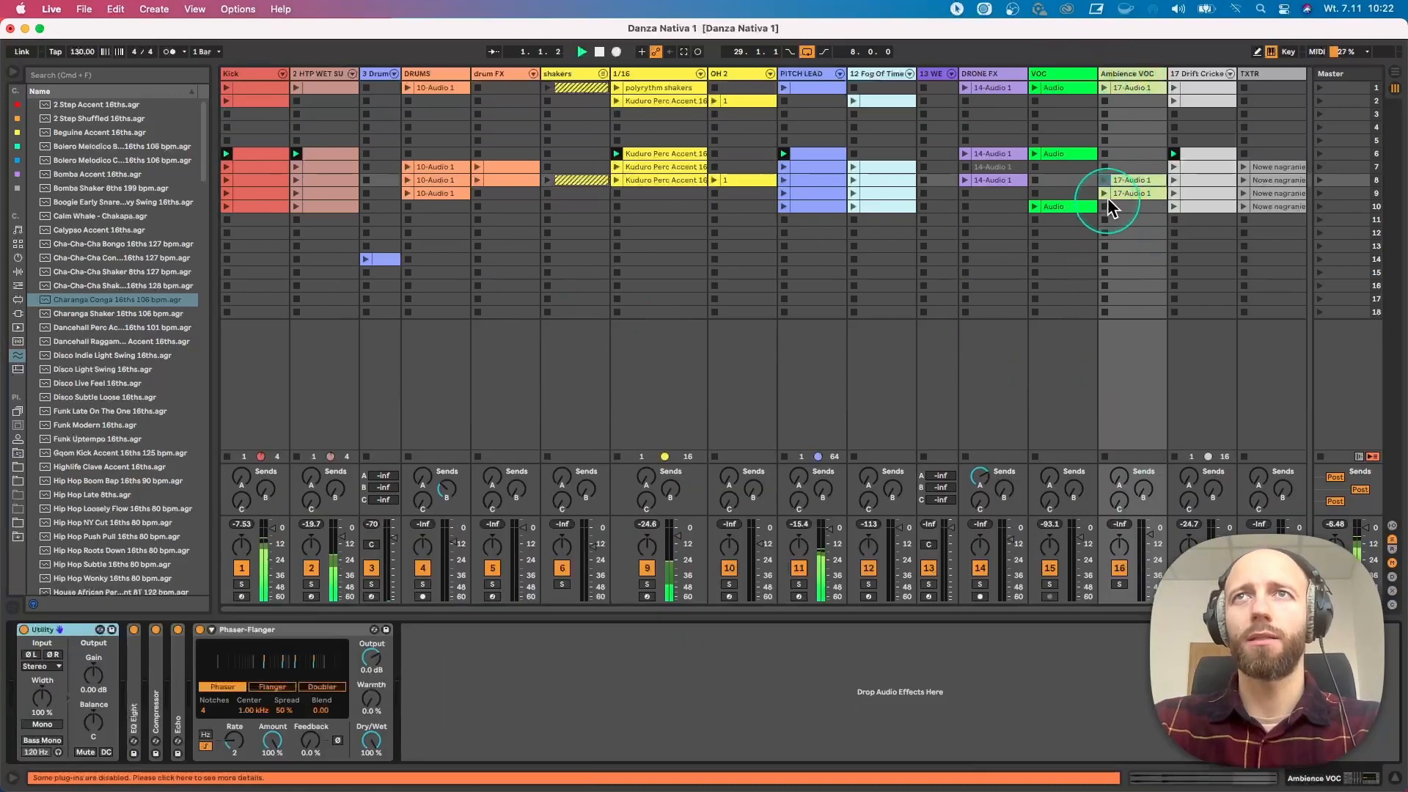
left_click(1105, 180)
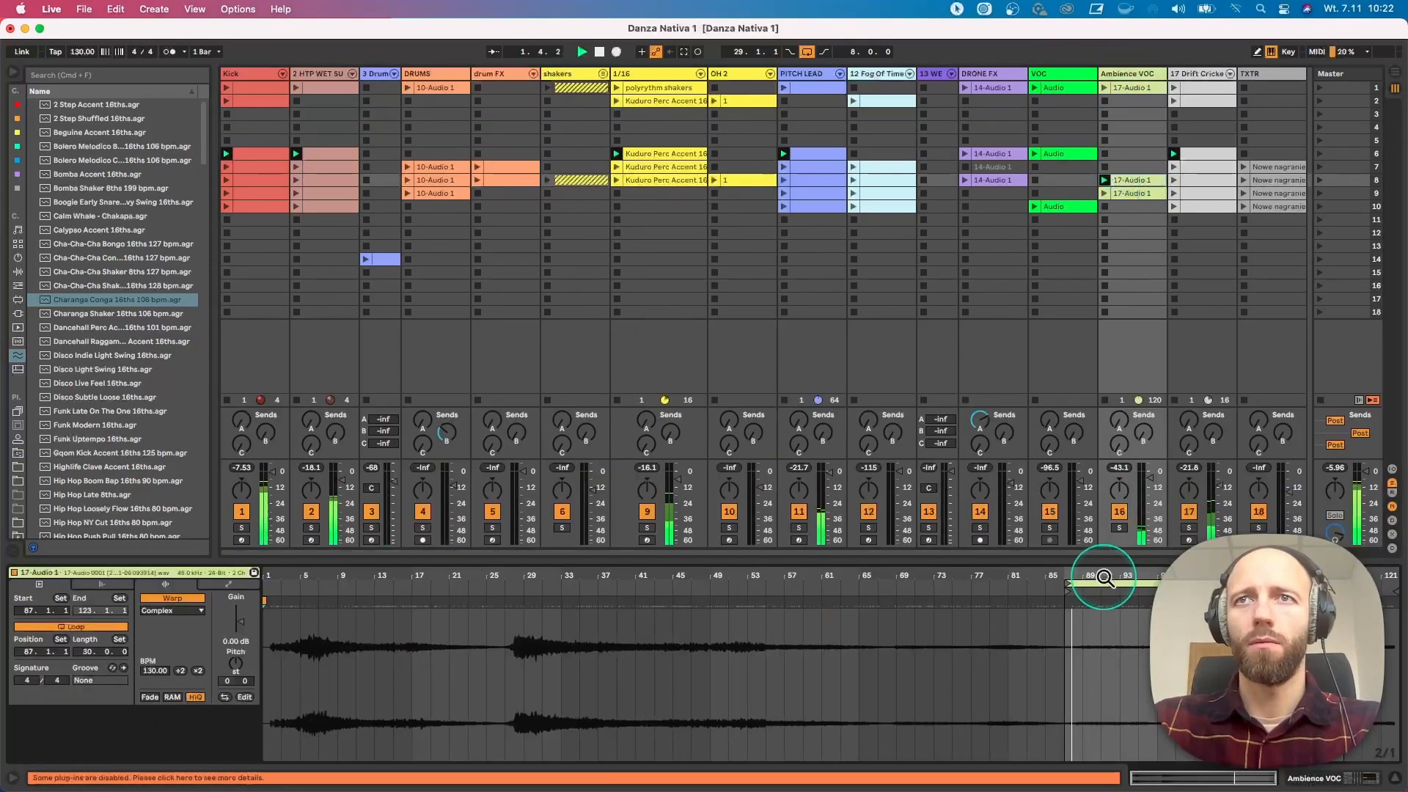
left_click_drag(1098, 560, 1106, 283)
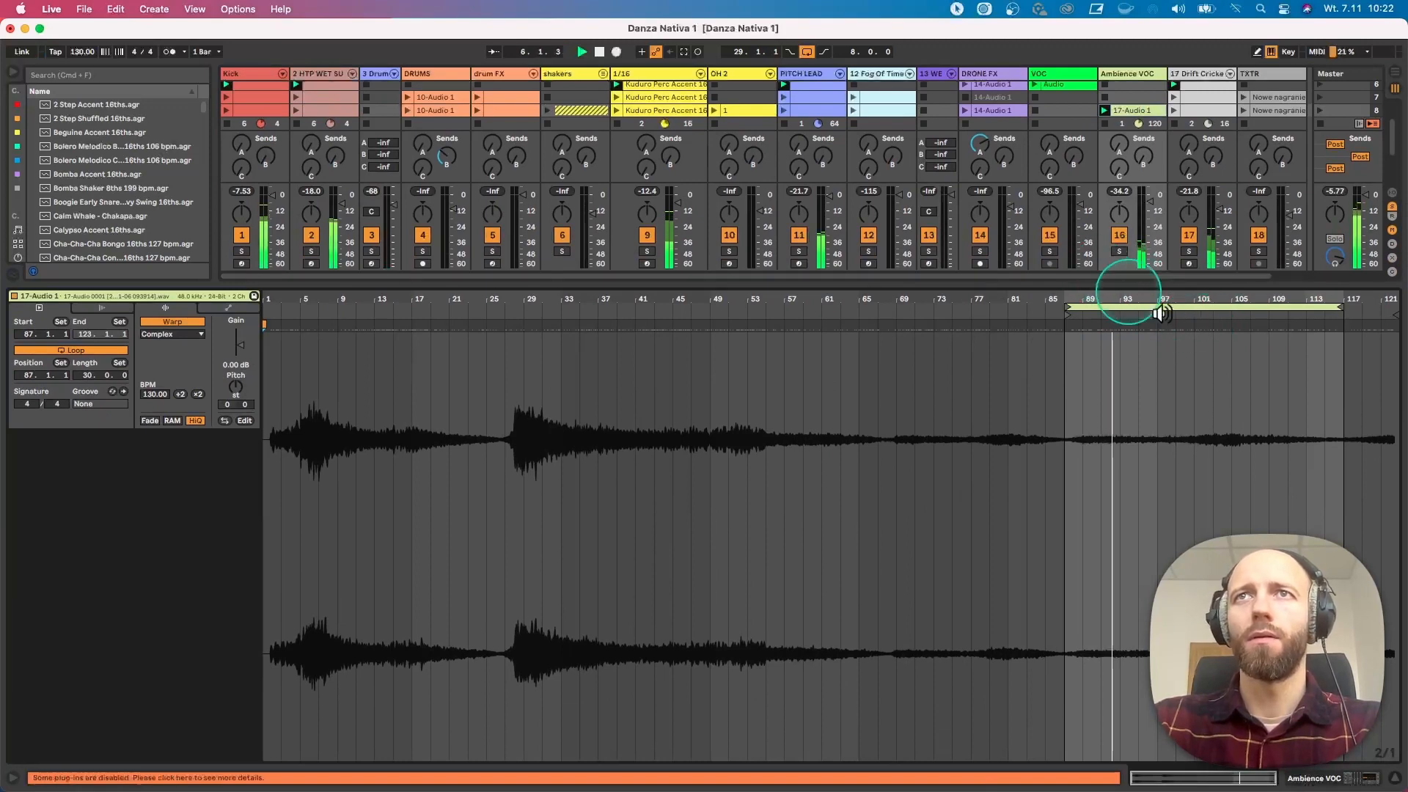
left_click_drag(1147, 282, 1158, 504)
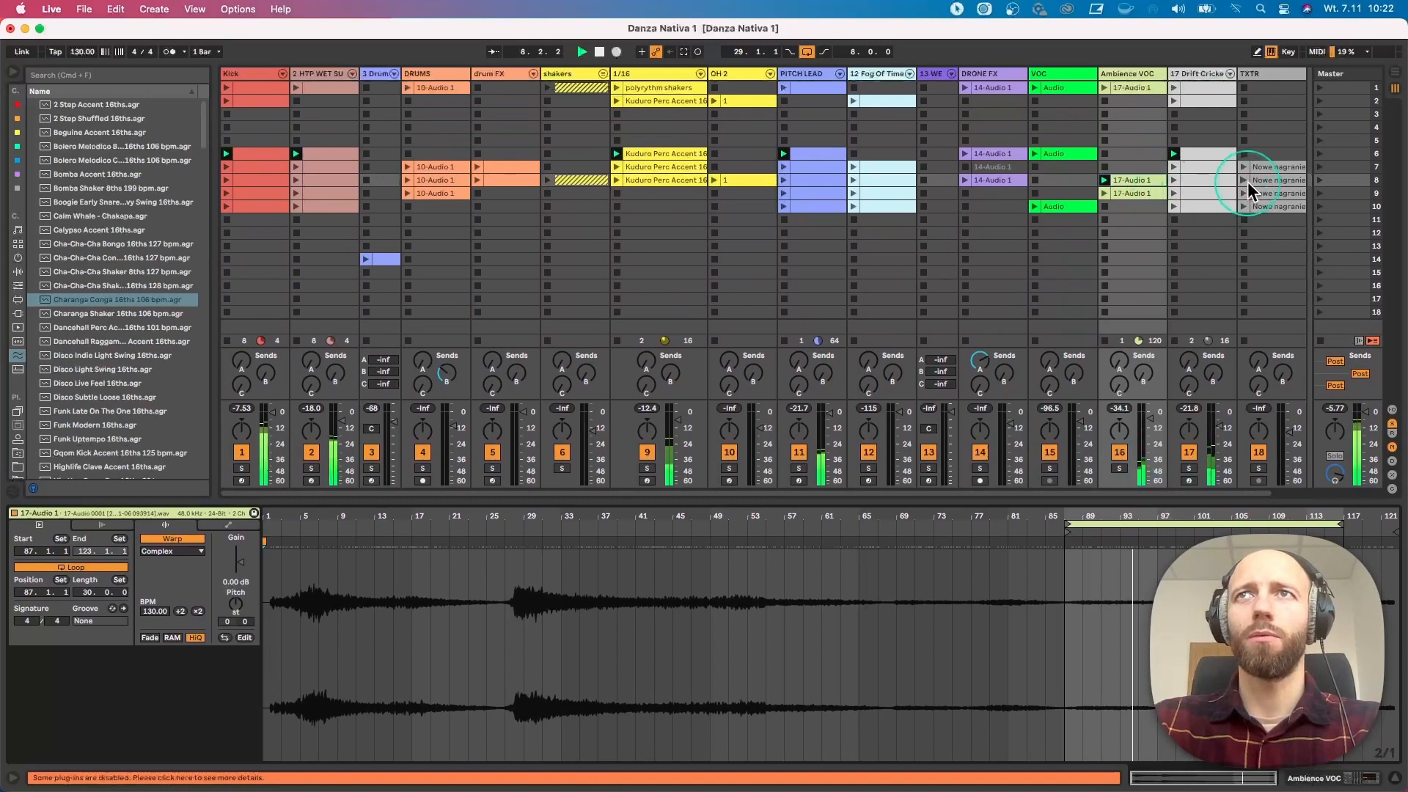
Briefly solo the 17-Drift Cricket track and show its instrument rack and effects
left_click(1188, 469)
left_click(1188, 469)
double_click(1186, 72)
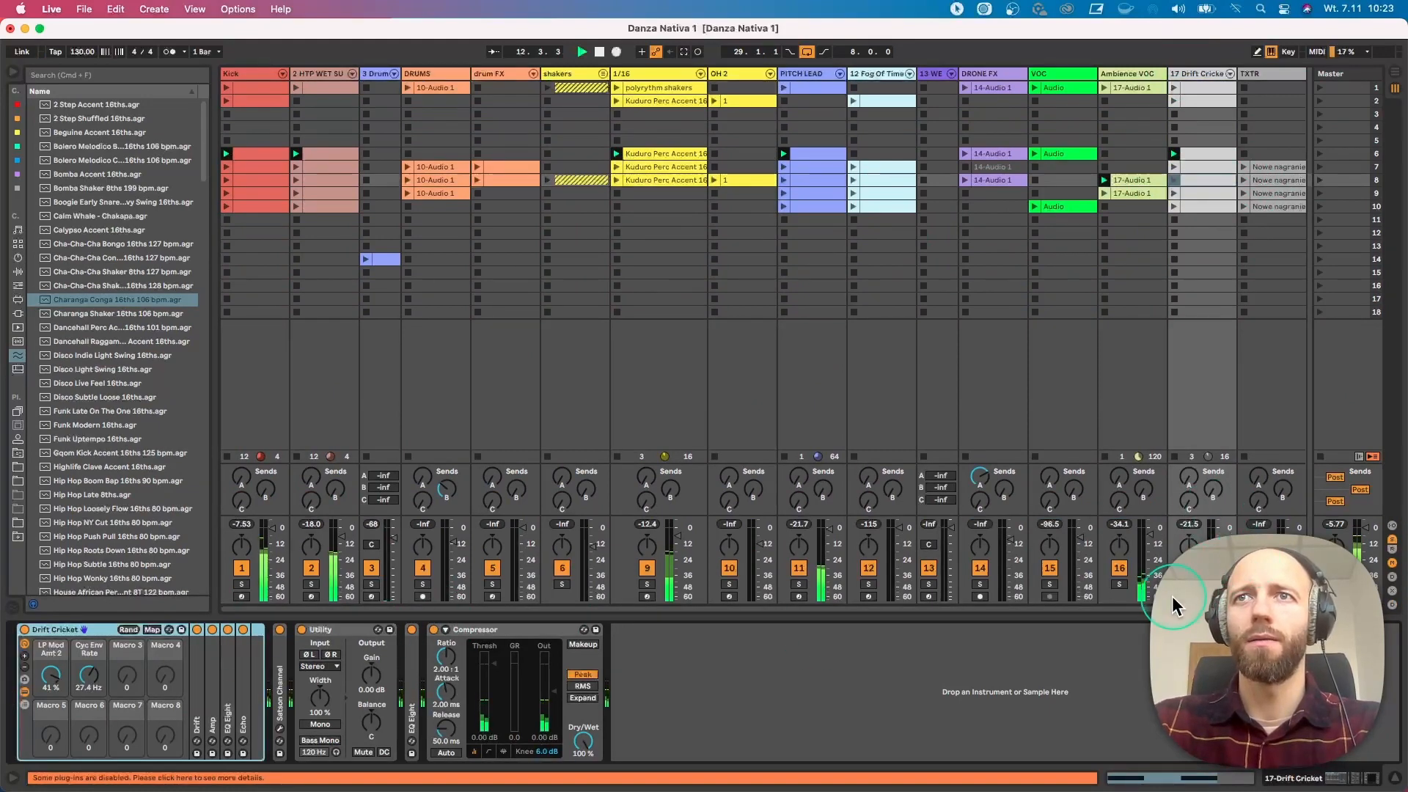
Launch scene 8 and select the TXTR track to show its devices
left_click(1319, 180)
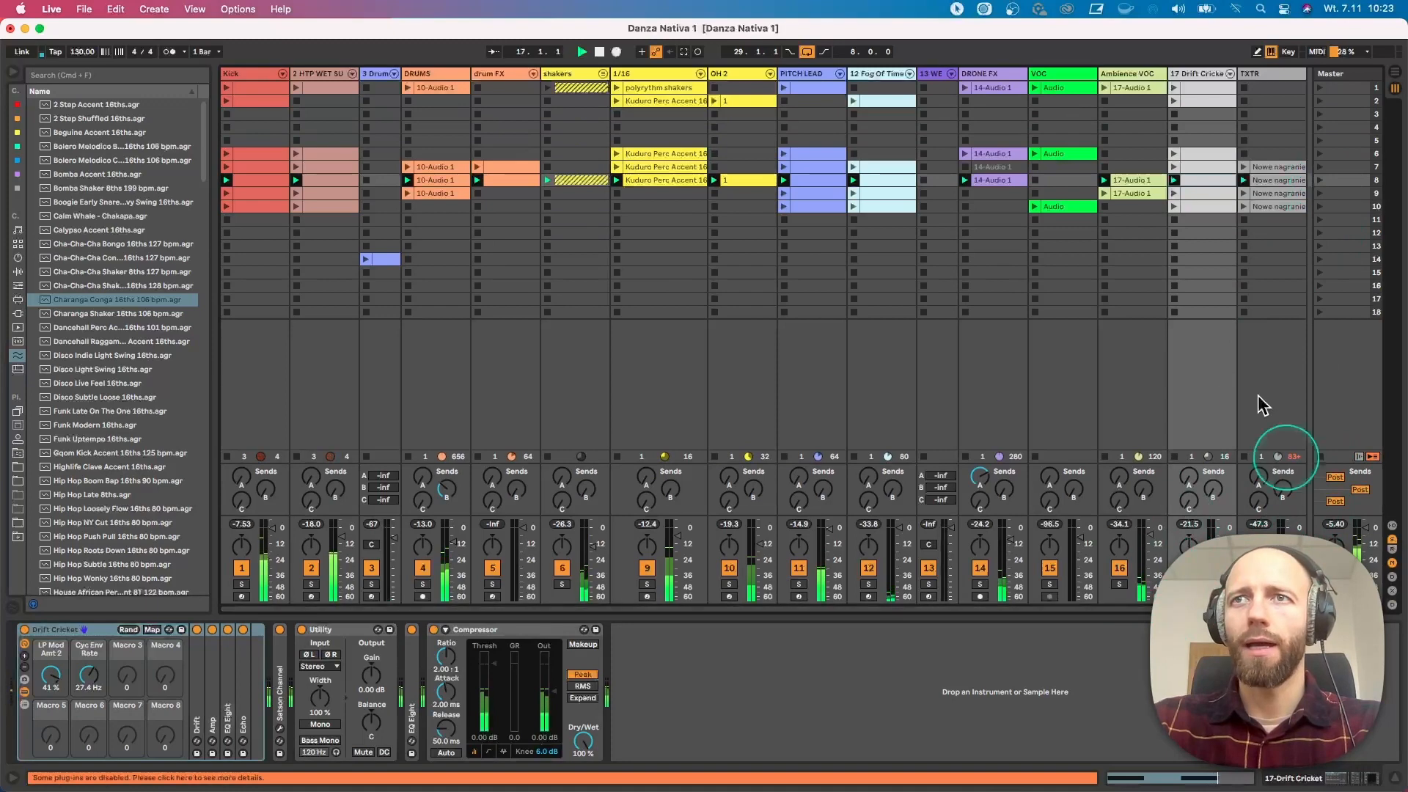
left_click(1055, 692)
left_click(1231, 394)
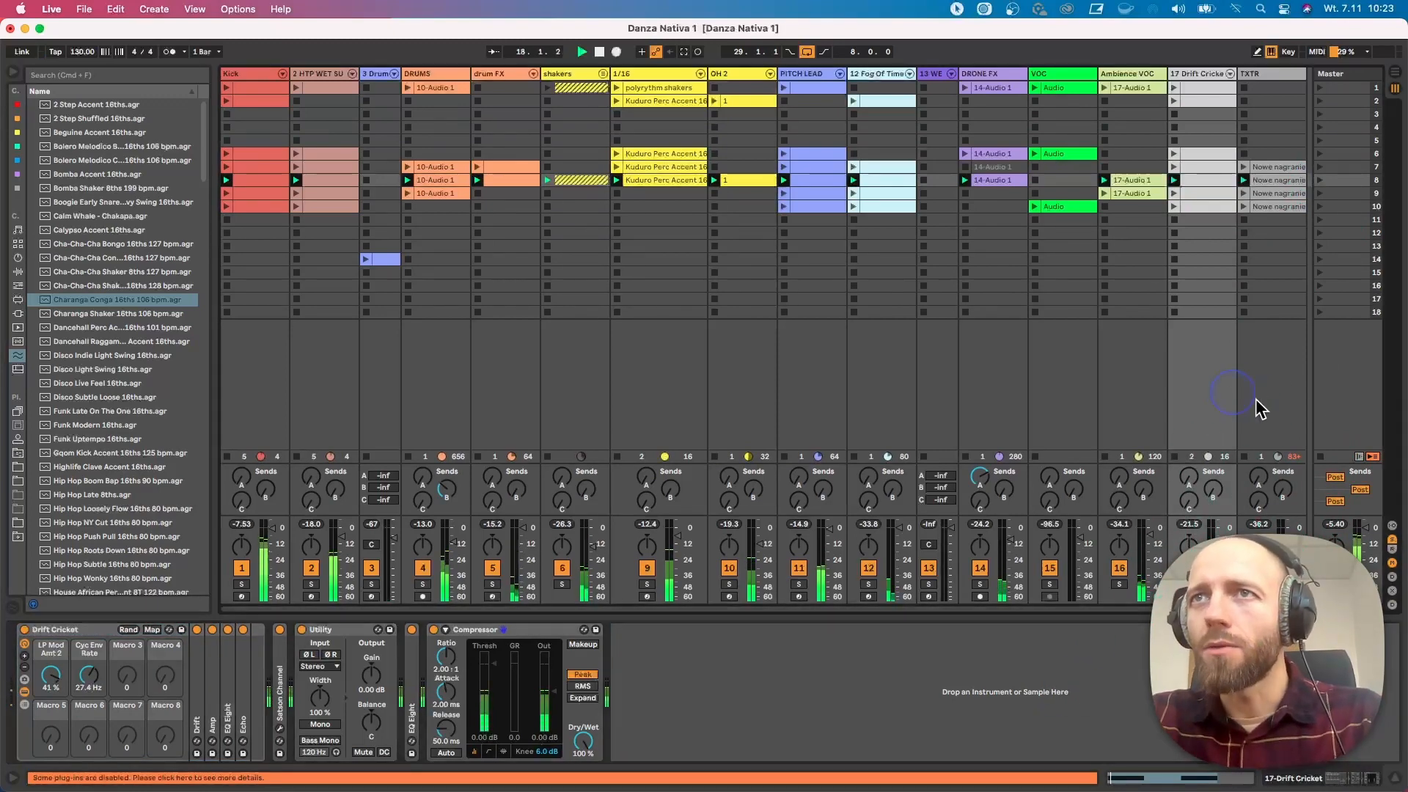
left_click(982, 11)
left_click(1262, 442)
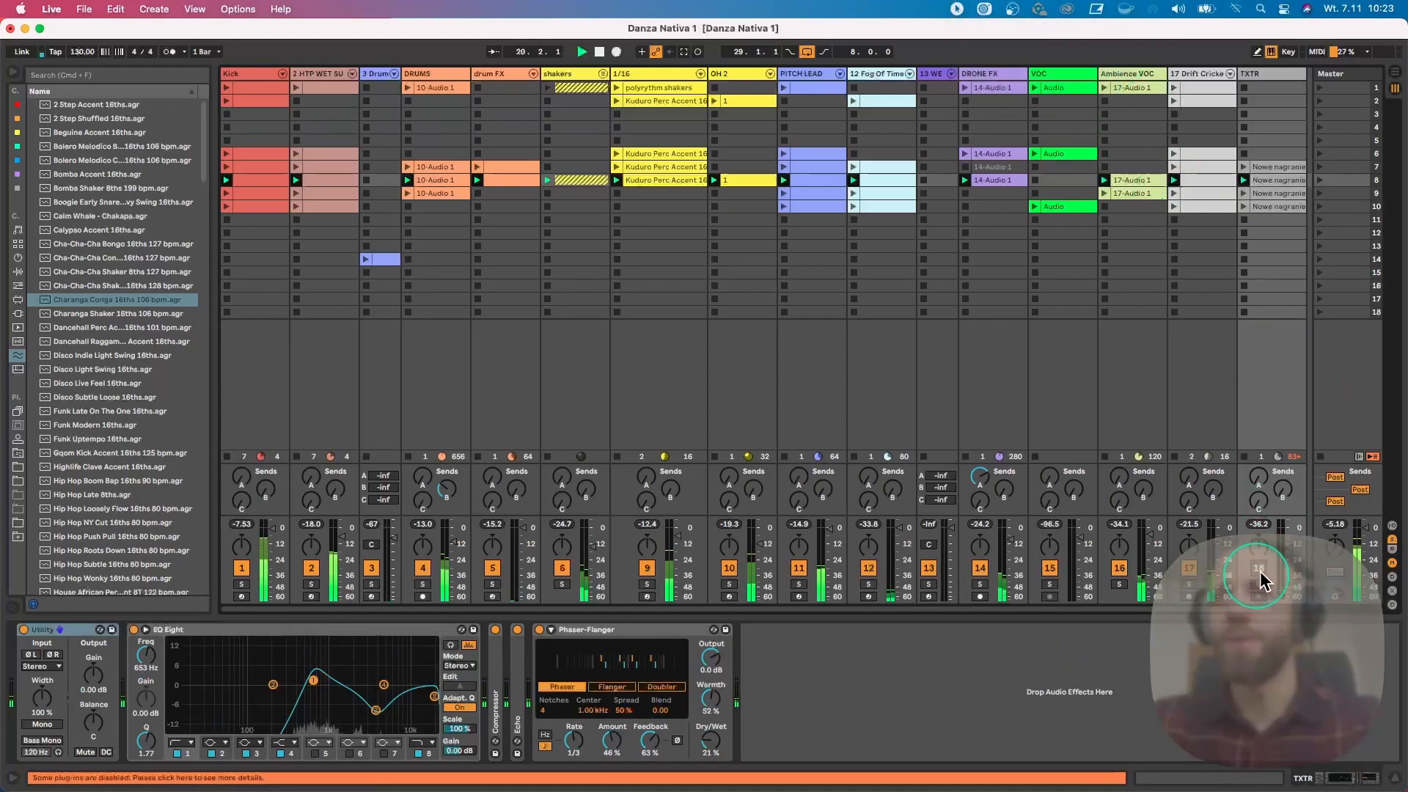
Solo the TXTR track, open its scene 8 clip, and raise the track volume to -13.5 dB
left_click(1258, 584)
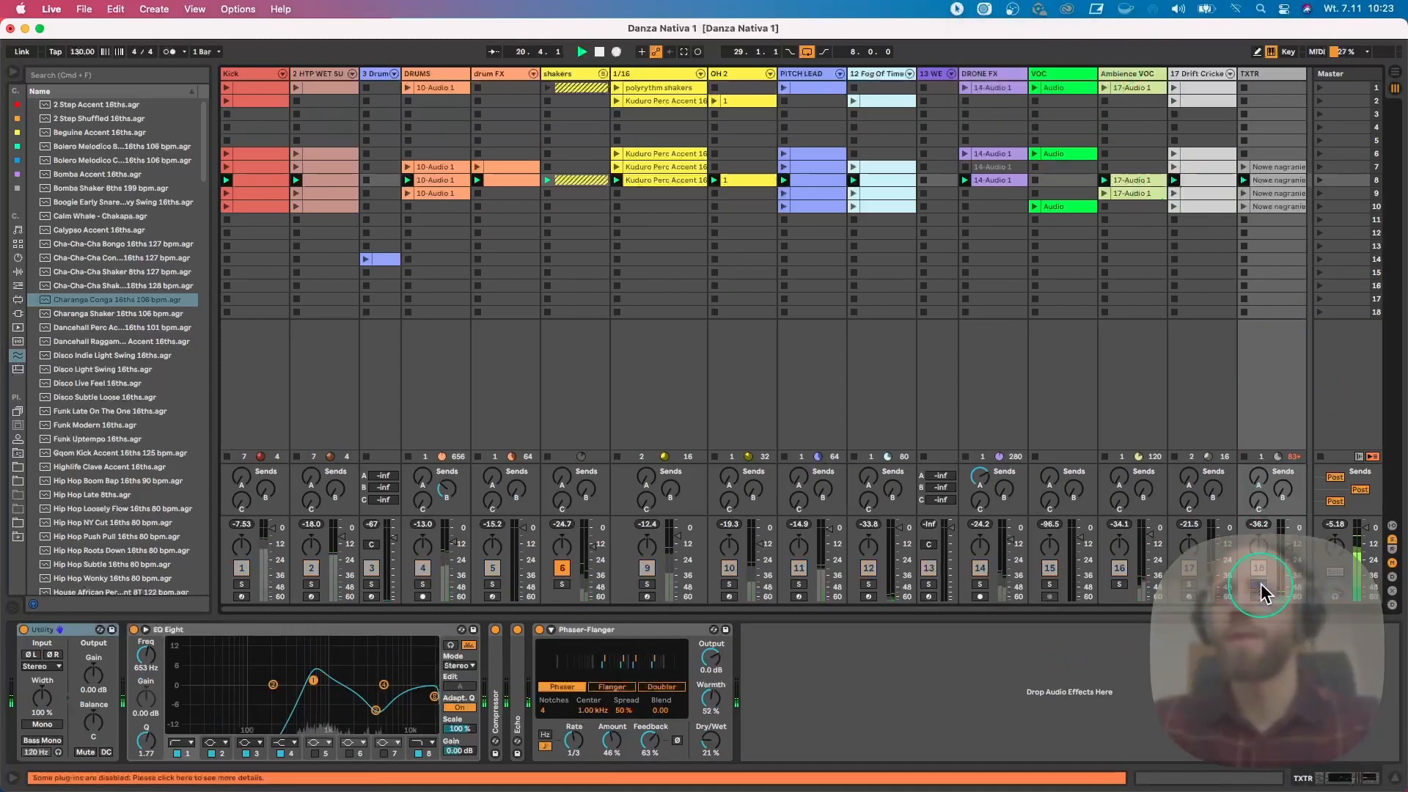
double_click(1269, 181)
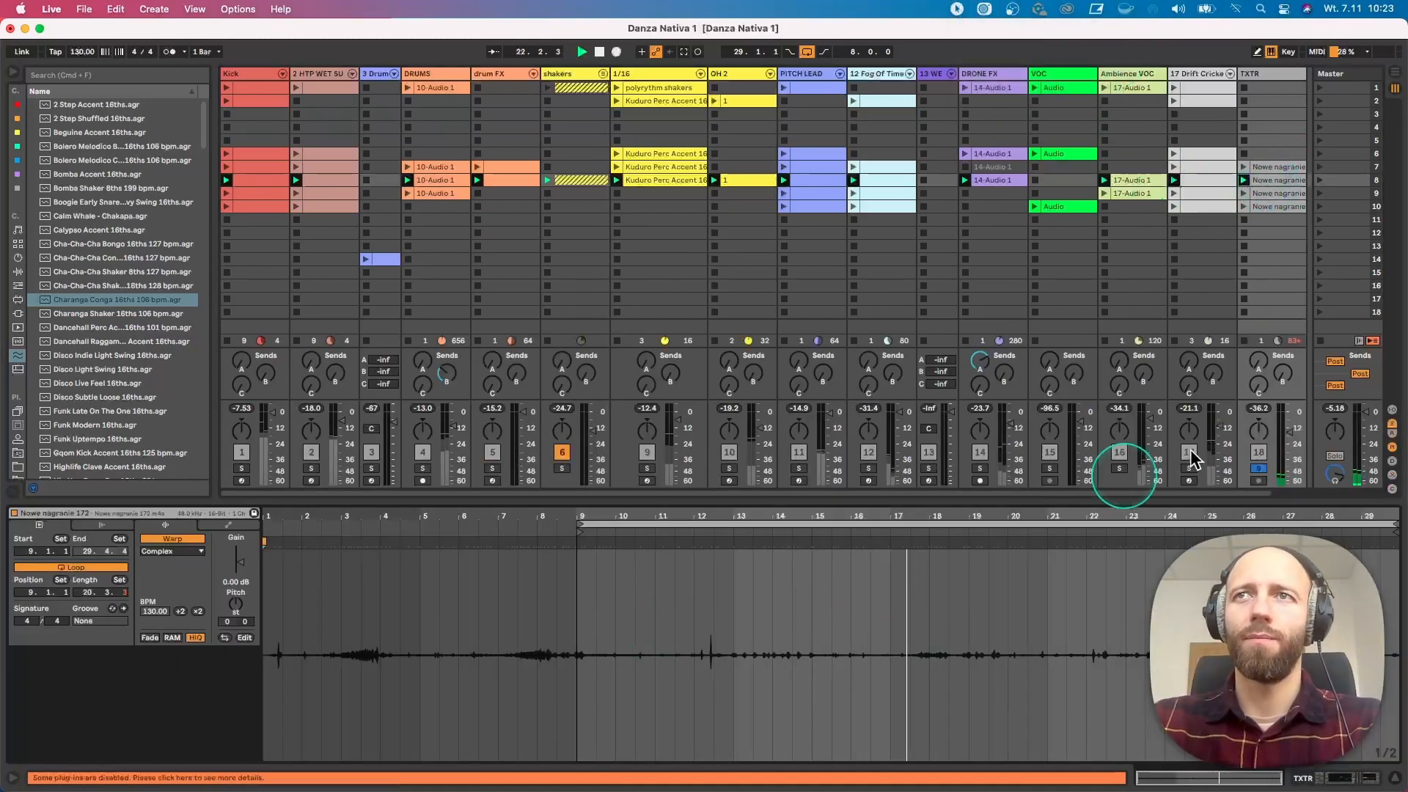
mouse_move(1302, 439)
left_mouse_down()
mouse_move(1303, 419)
mouse_move(1292, 434)
left_mouse_up()
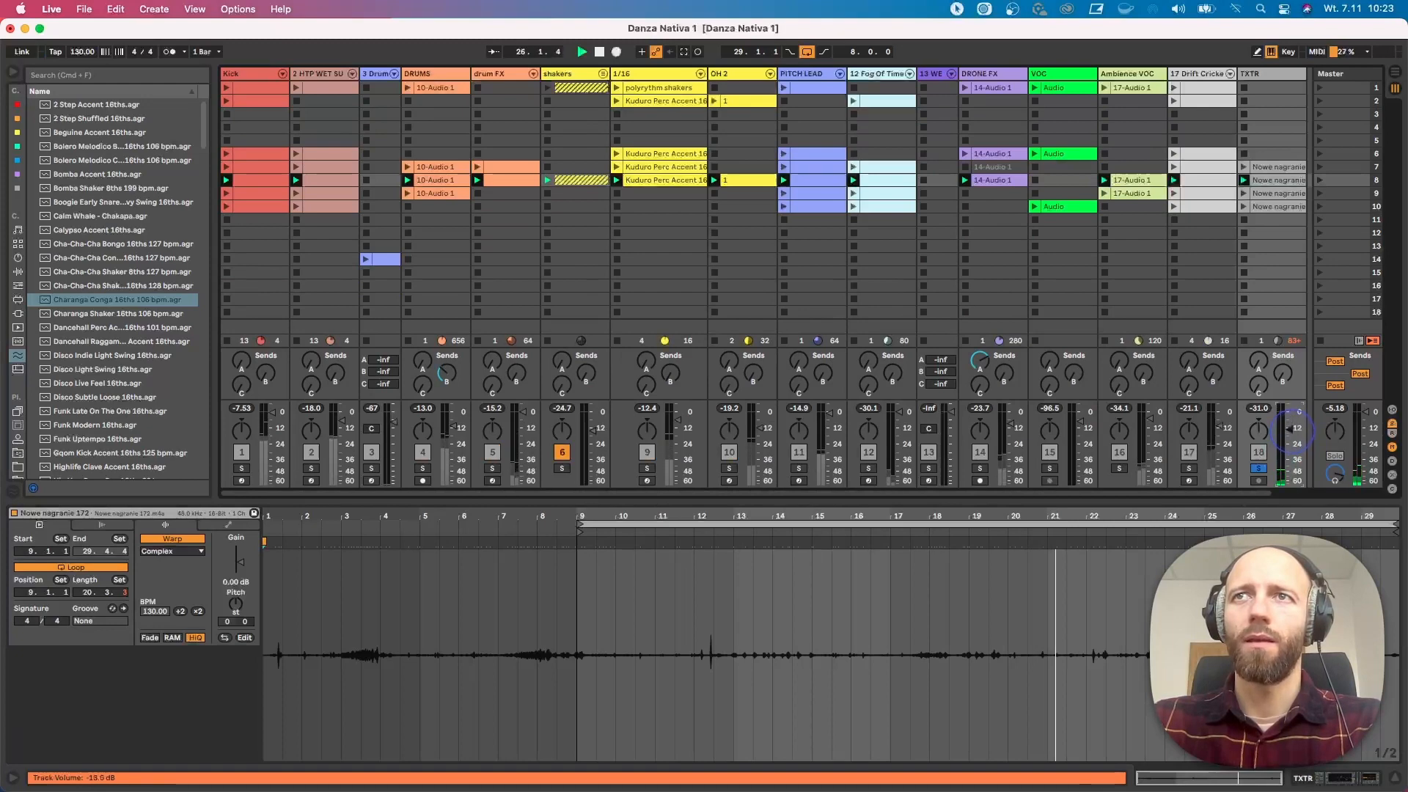
Show the TXTR track's device chain, fold its Phaser-Flanger, Echo and EQ Eight, and unsolo the track
double_click(1257, 74)
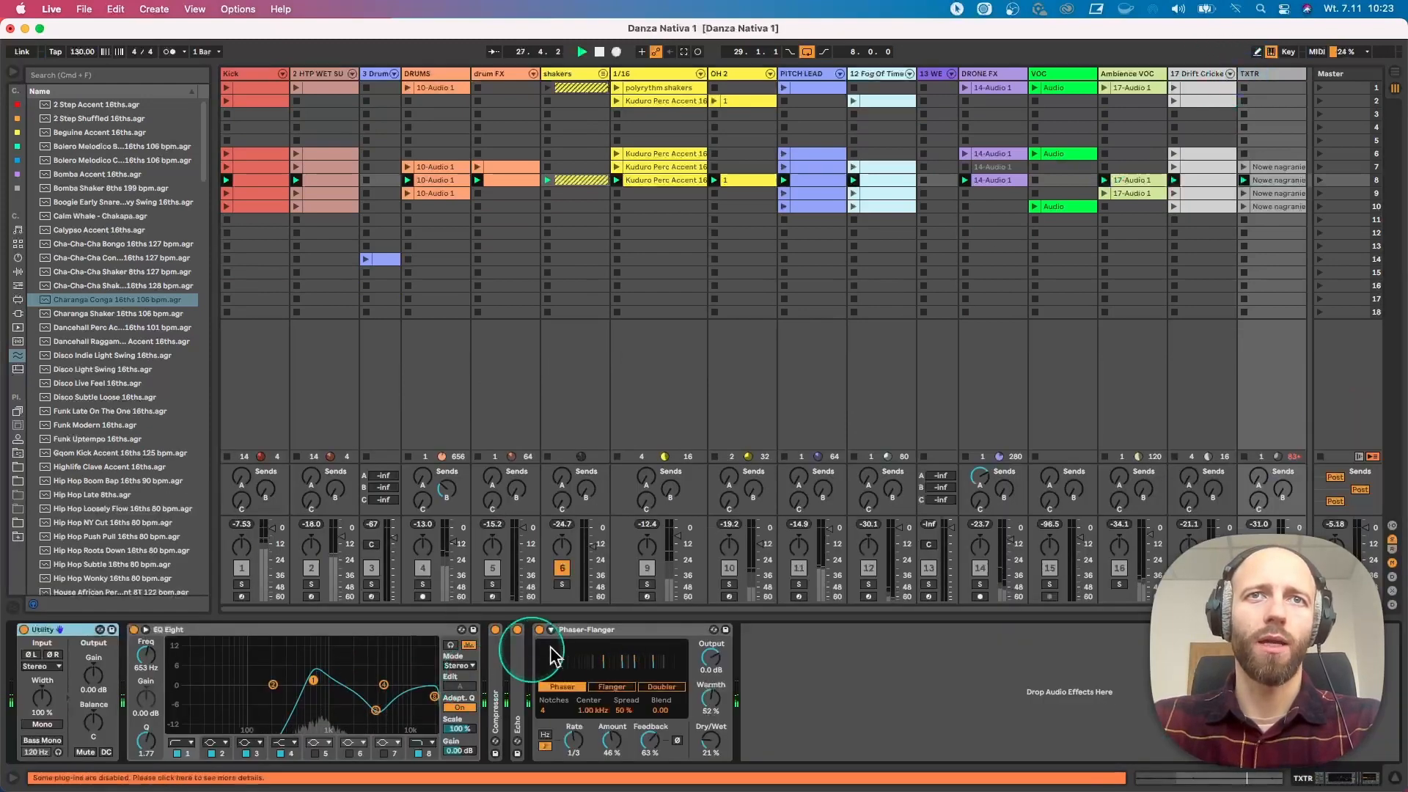
double_click(570, 629)
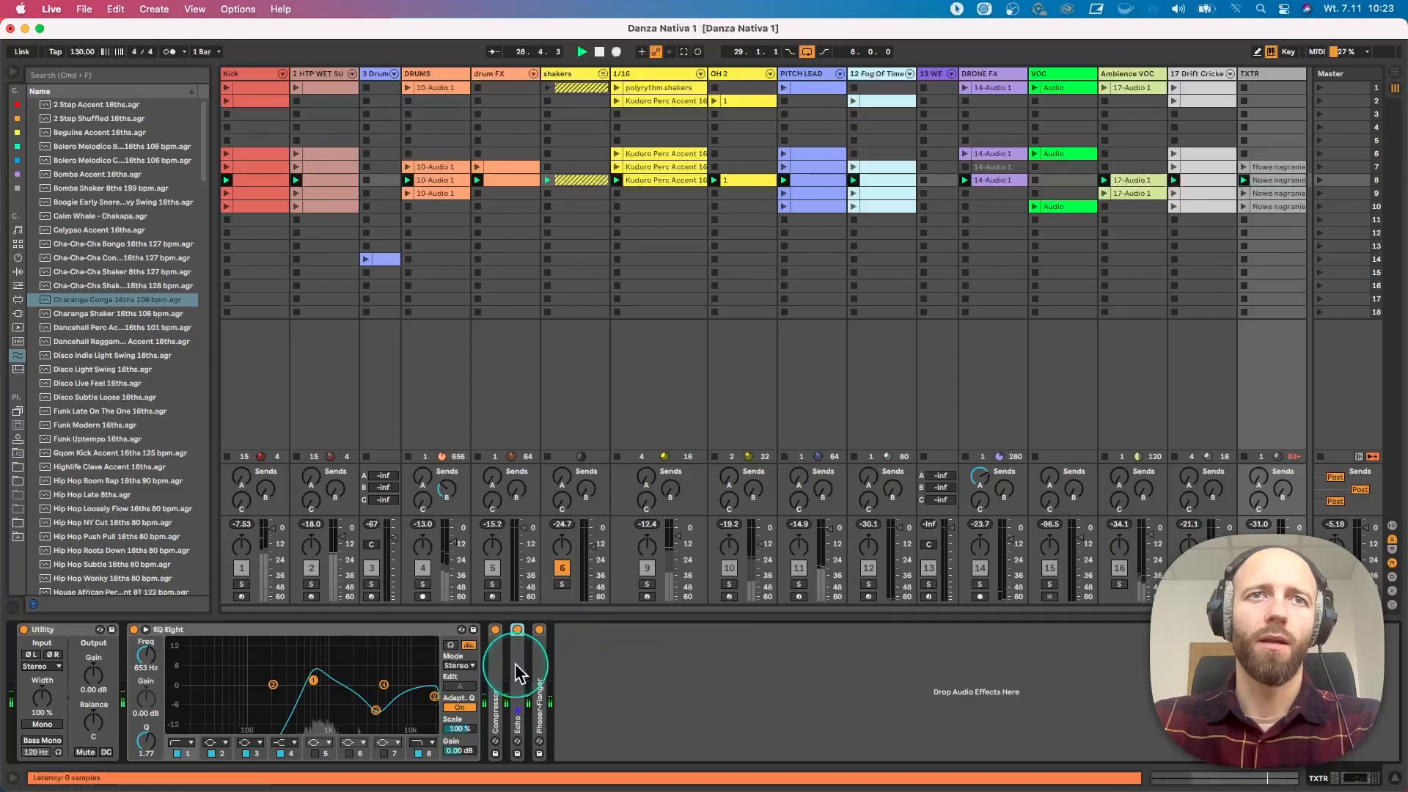
double_click(518, 664)
double_click(565, 632)
double_click(330, 631)
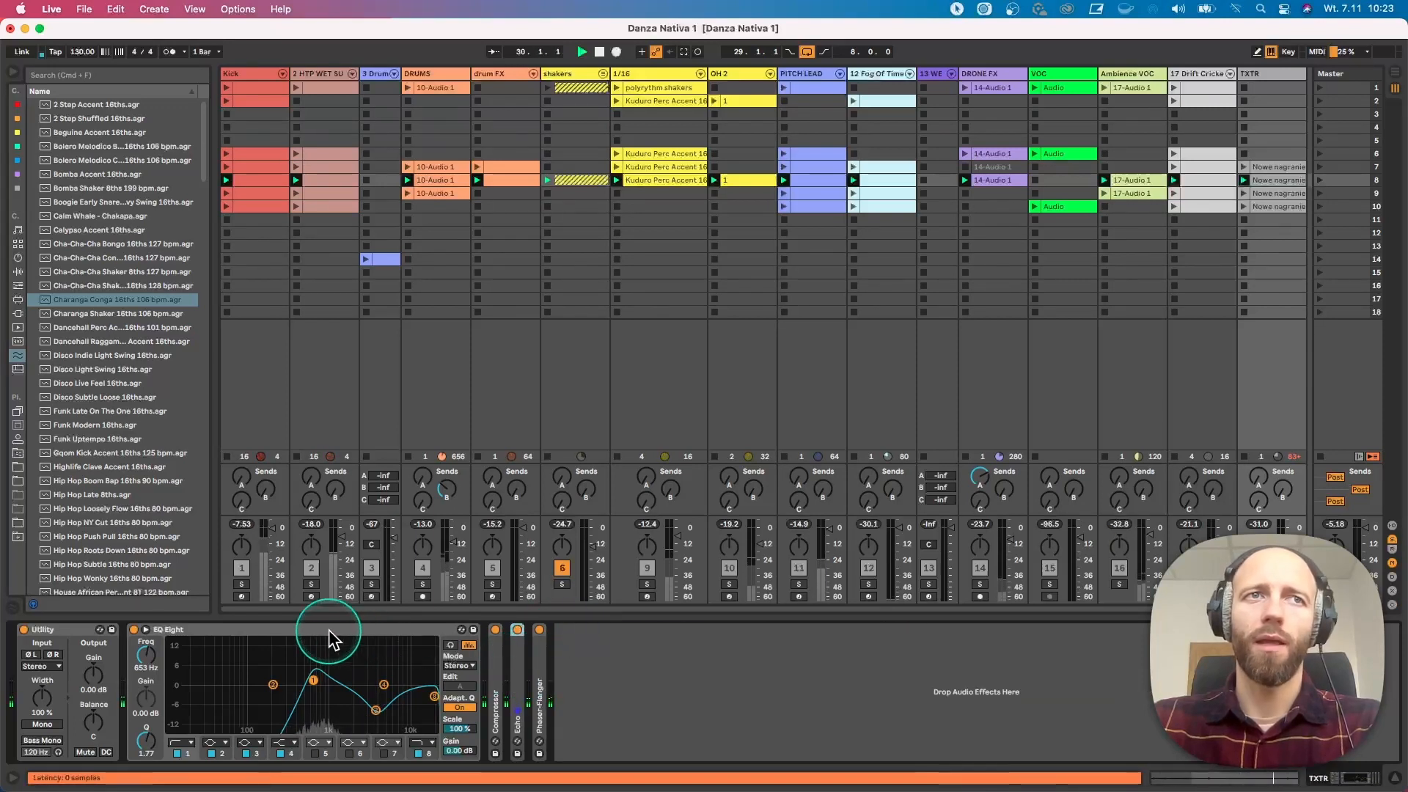
left_click(1260, 584)
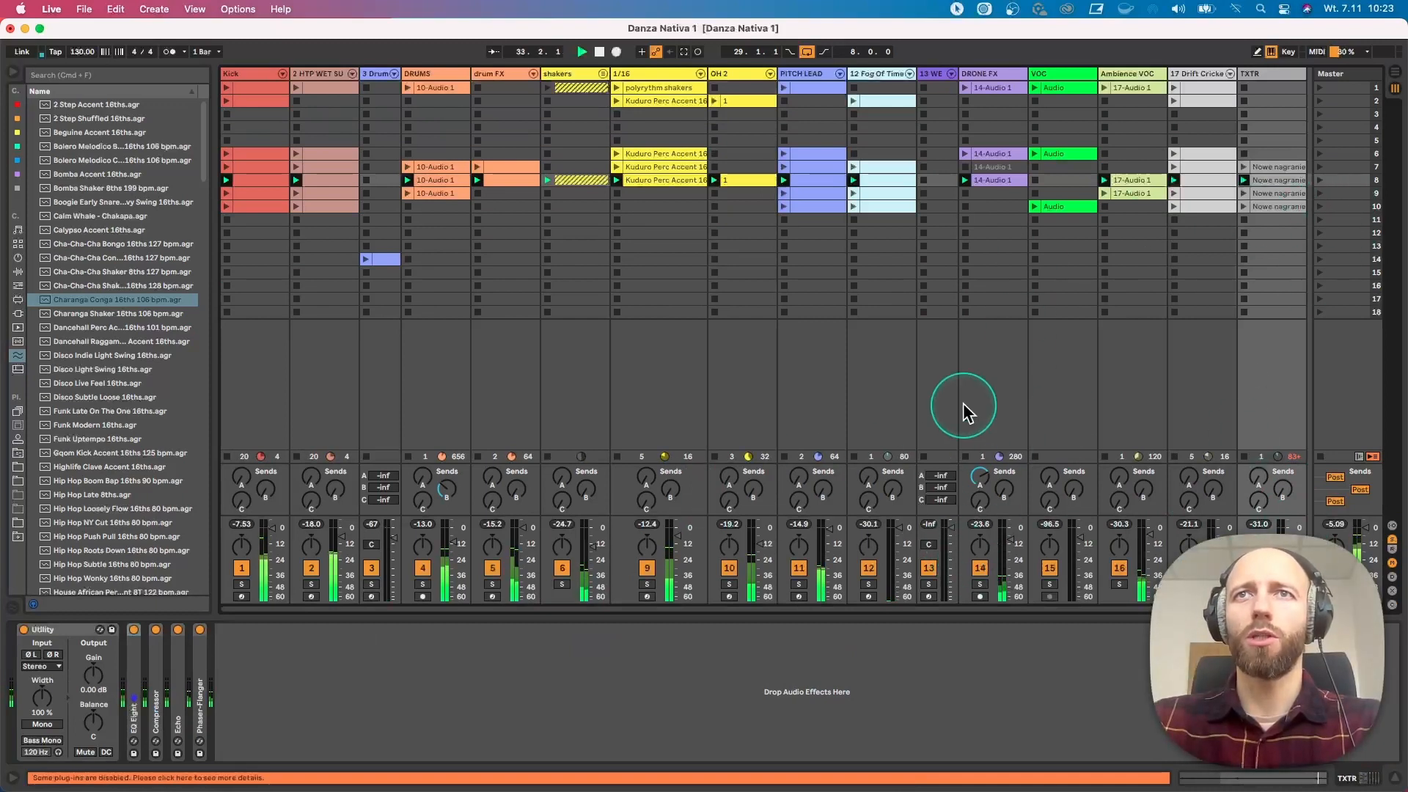
Stop the clips on the DRONE FX, 17-Drift Cricket, Ambience VOC, shakers, 1/16 and OH 2 tracks
left_click(965, 312)
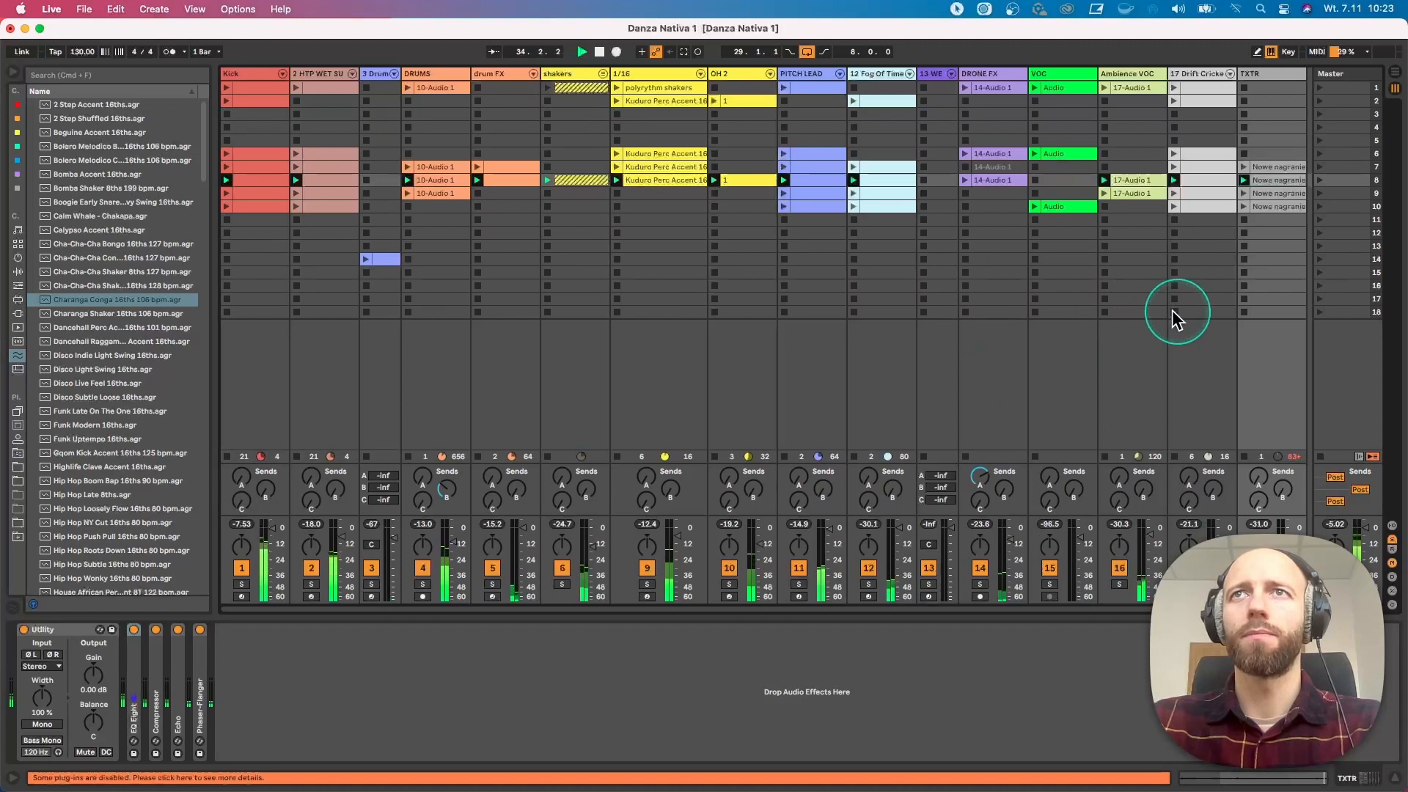
left_click(1103, 312)
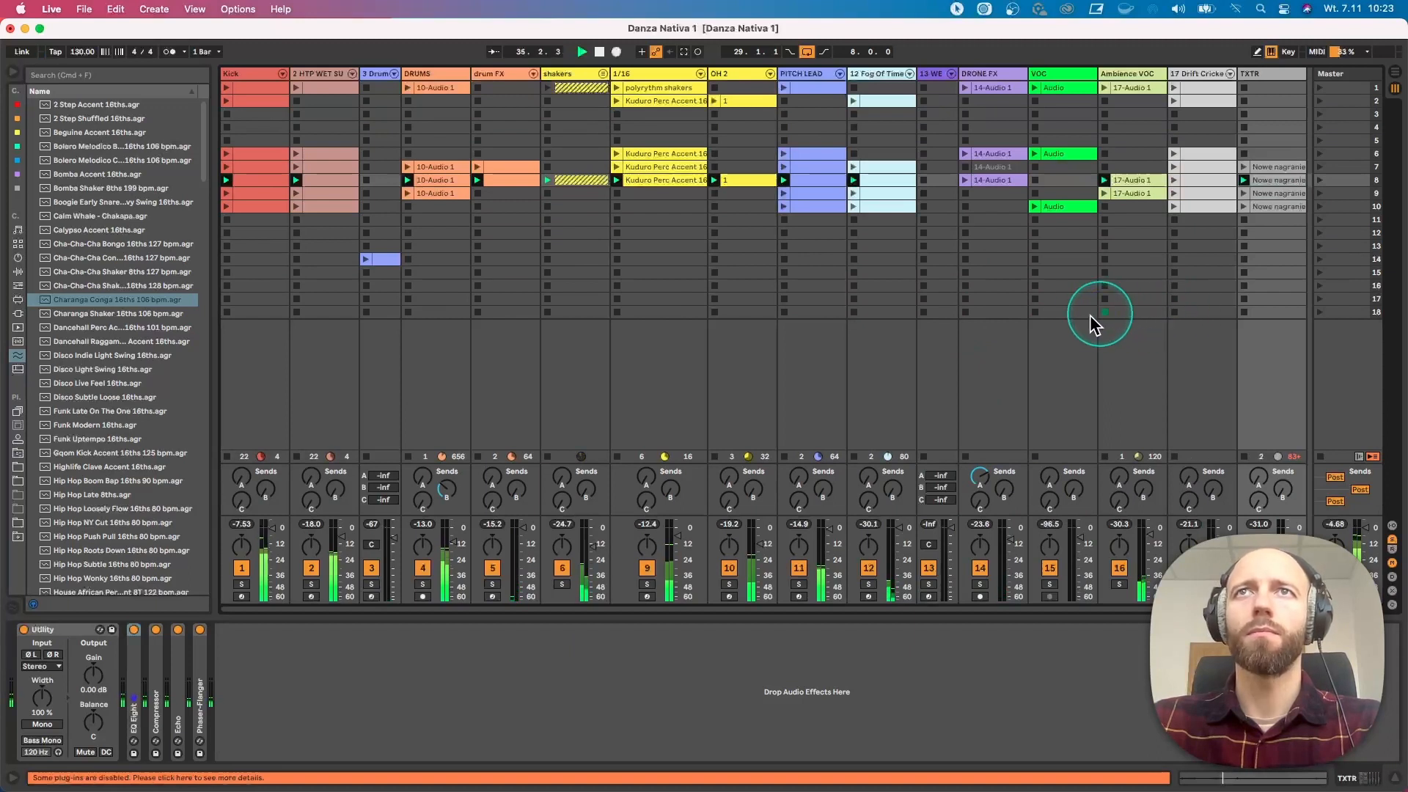
left_click(550, 312)
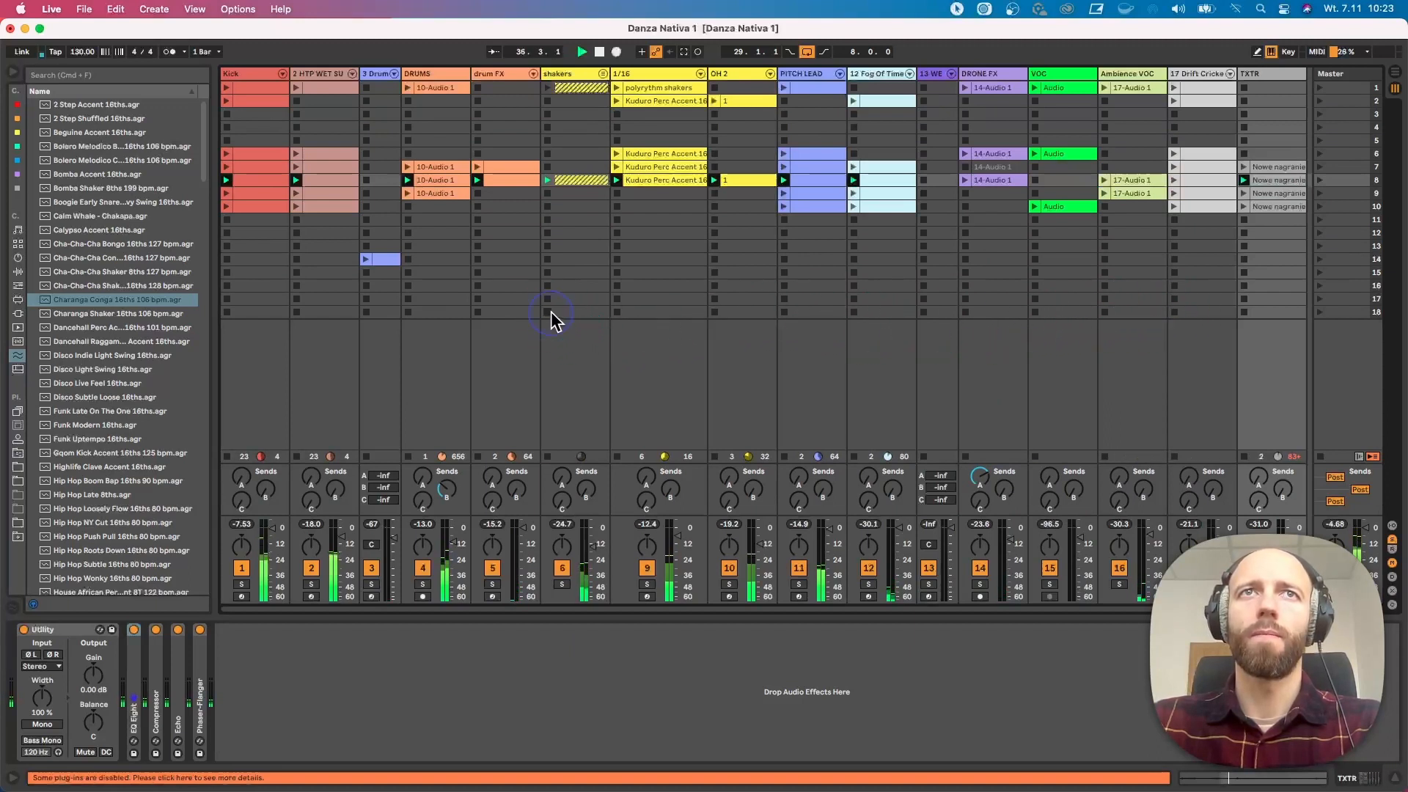
left_click(615, 312)
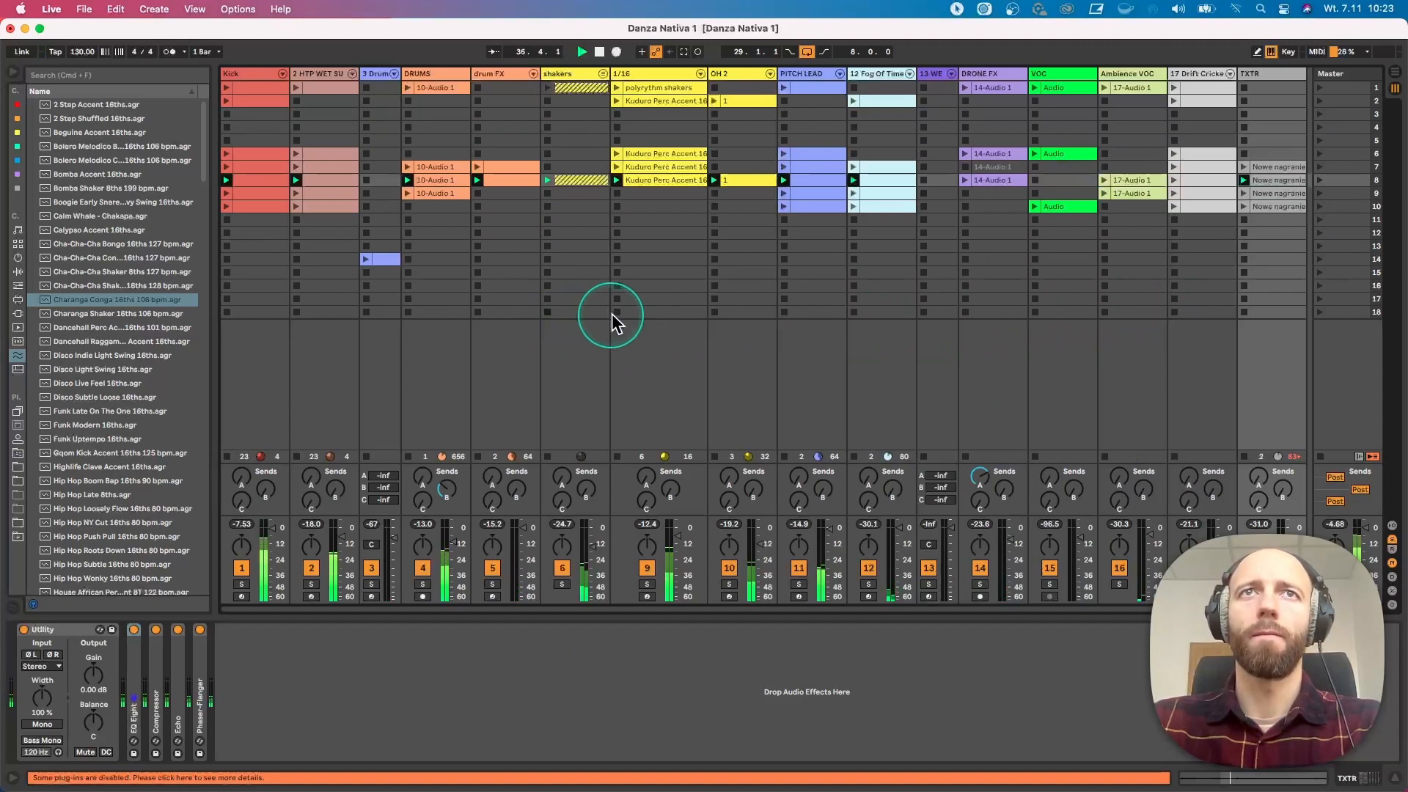
left_click(716, 313)
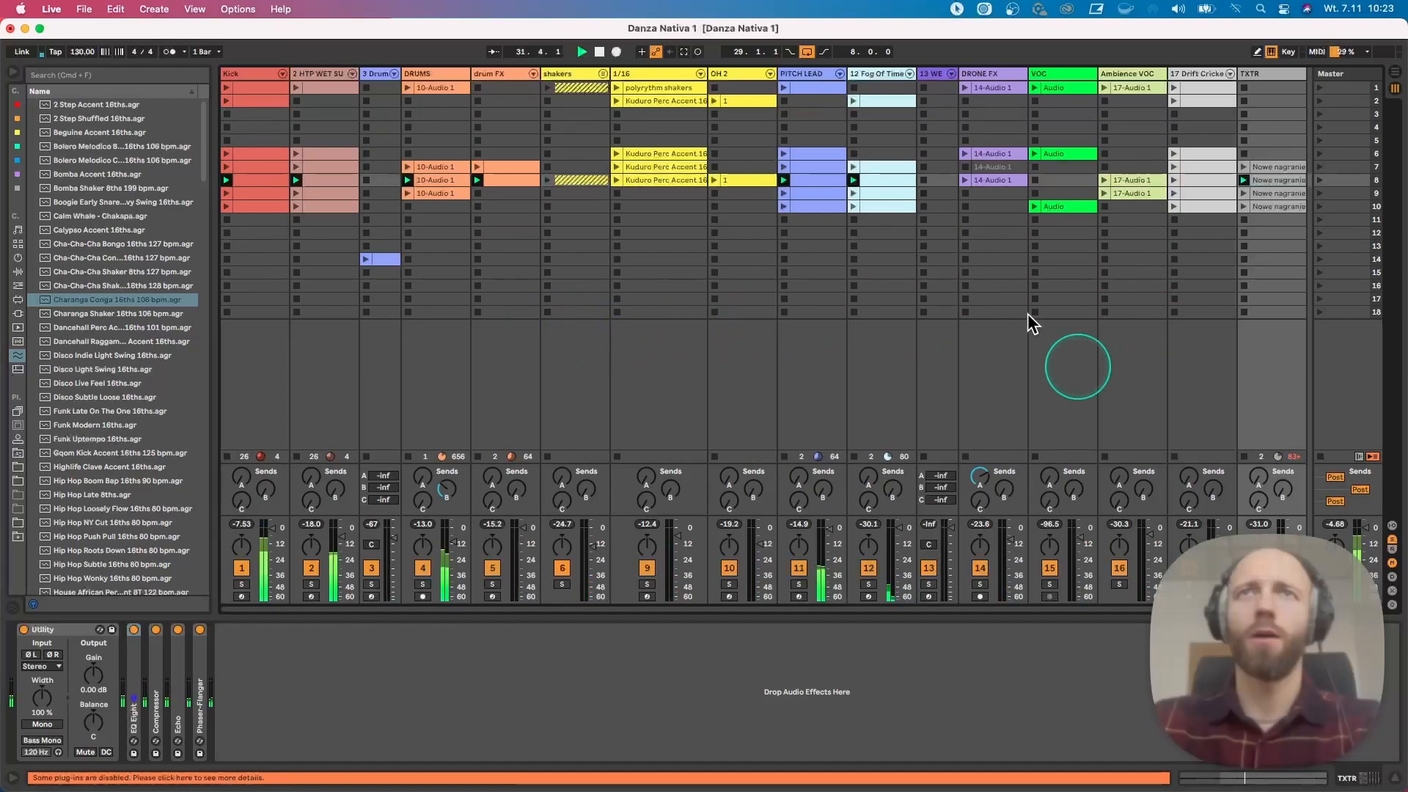
Show the 12 Fog Of Time track's scene 9 clip and its device chain, and restart playback
left_click(873, 193)
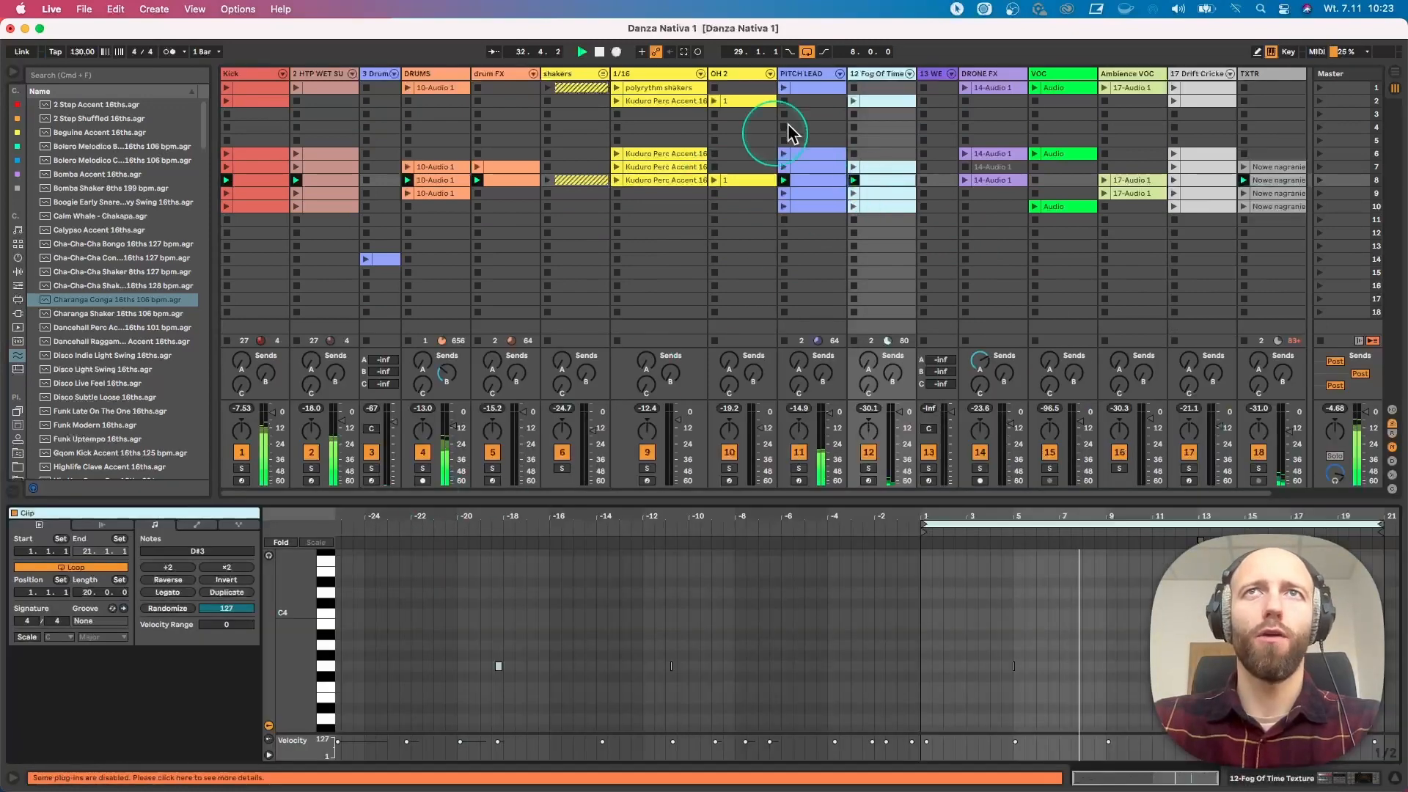
left_click(884, 75)
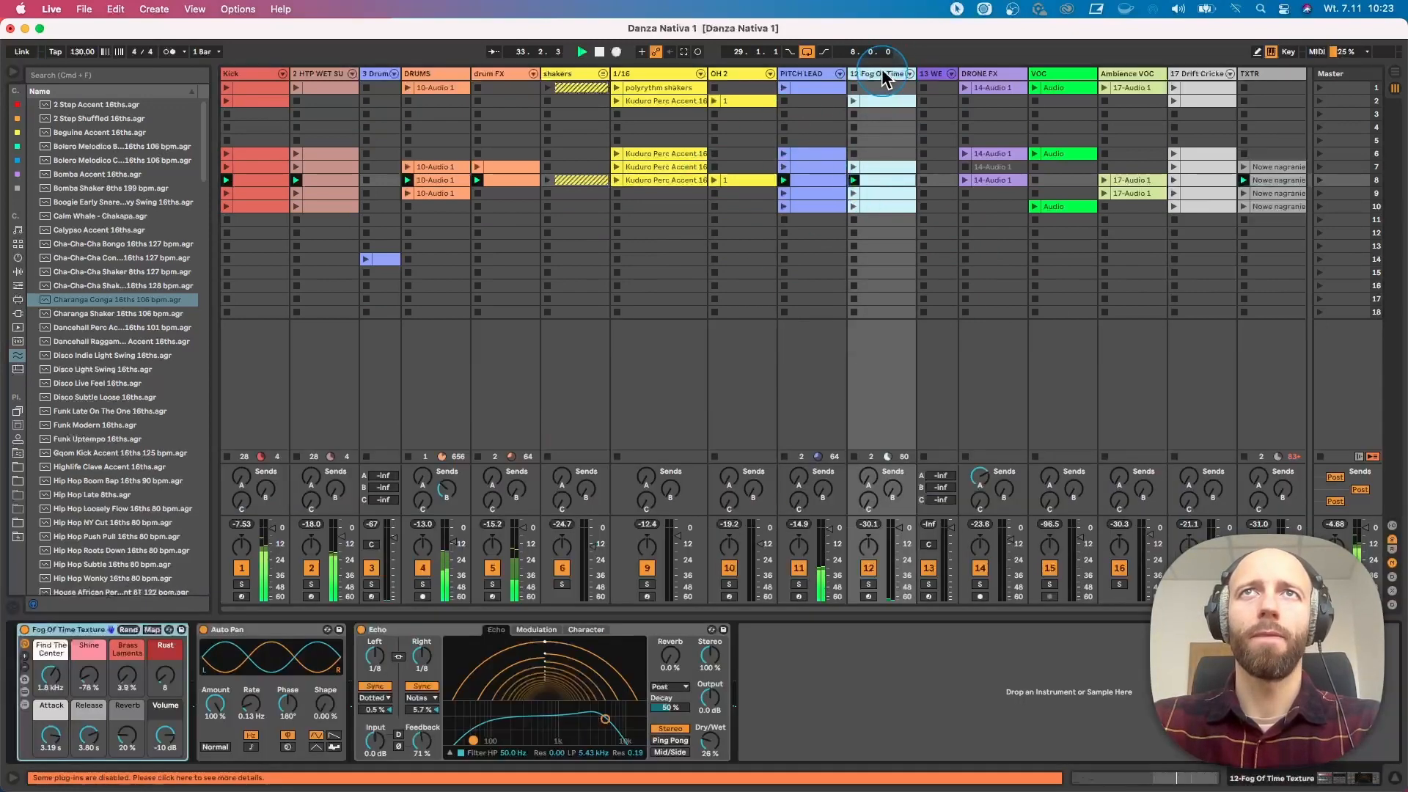
left_click(71, 635)
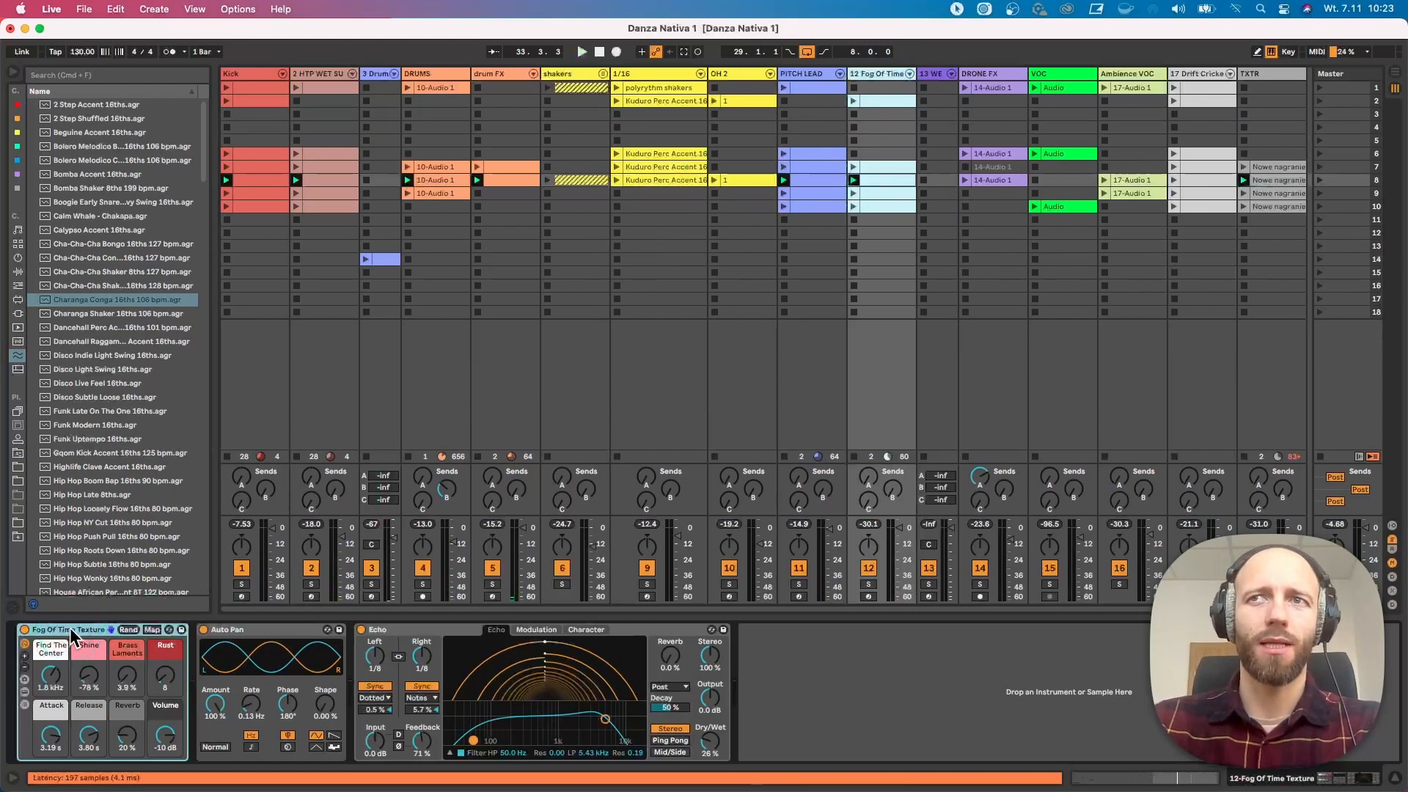
left_click(71, 635)
key("space")
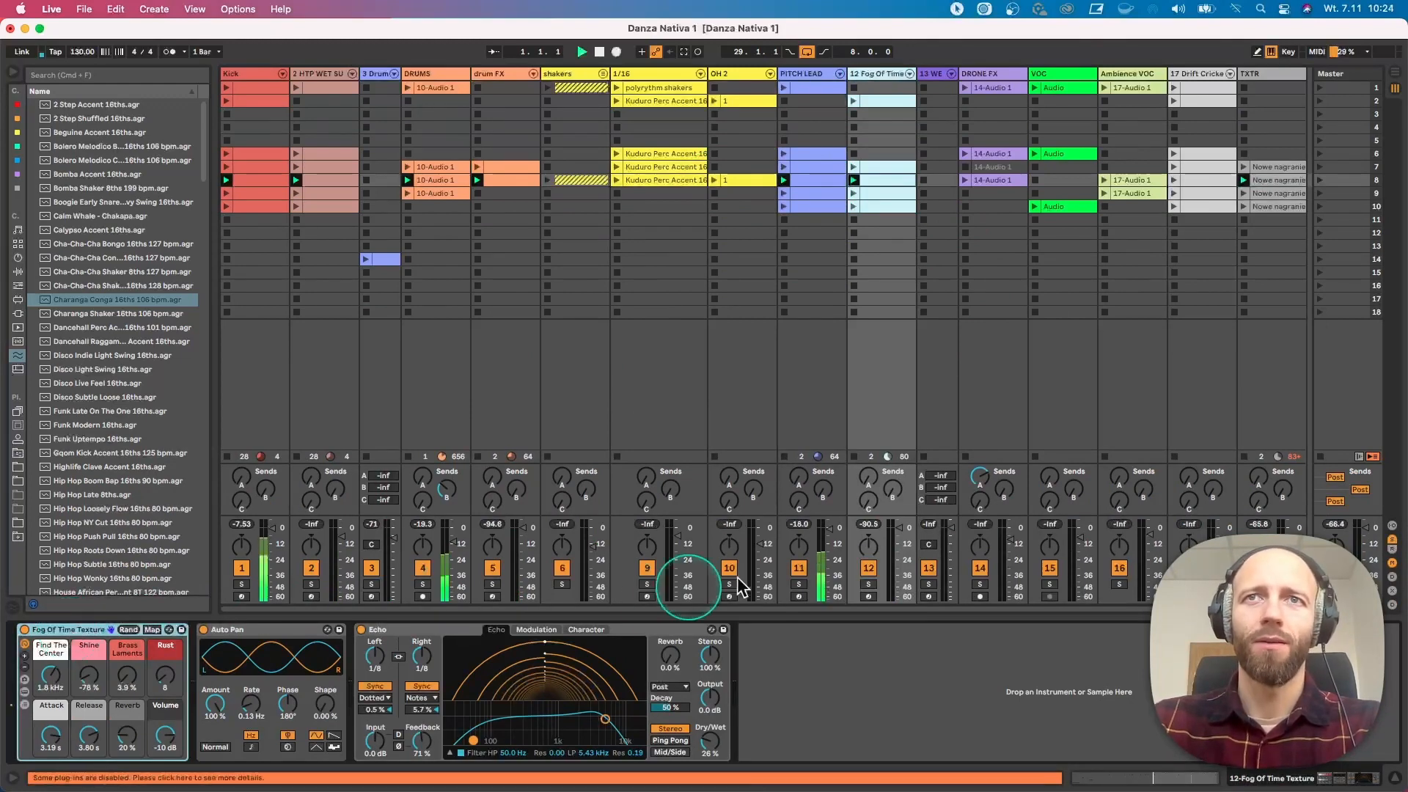
Solo the 12 Fog Of Time track and set the instrument's Find The Center macro to 1.9 kHz
left_click(866, 585)
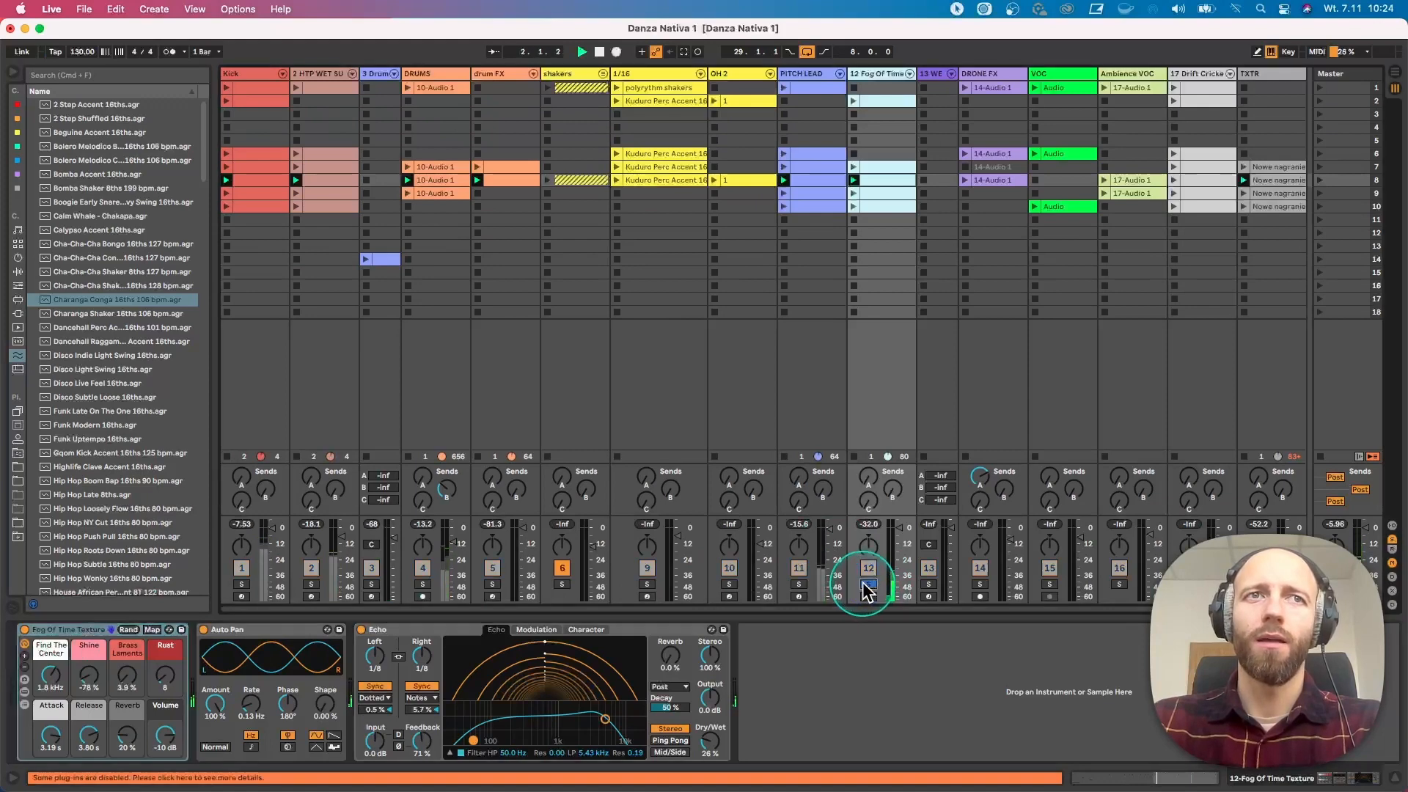
left_click_drag(51, 674, 50, 704)
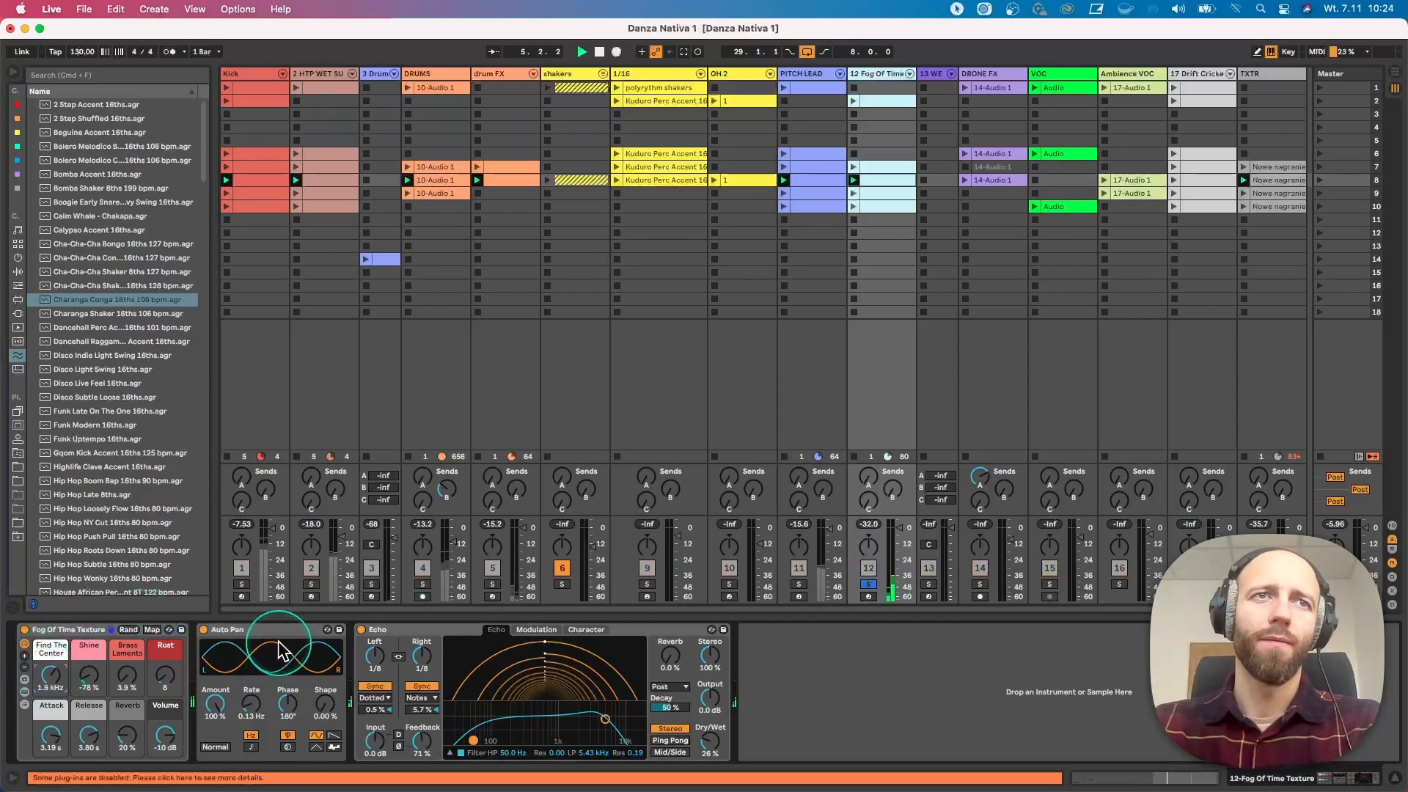
left_click(60, 695)
left_click_drag(58, 689, 59, 692)
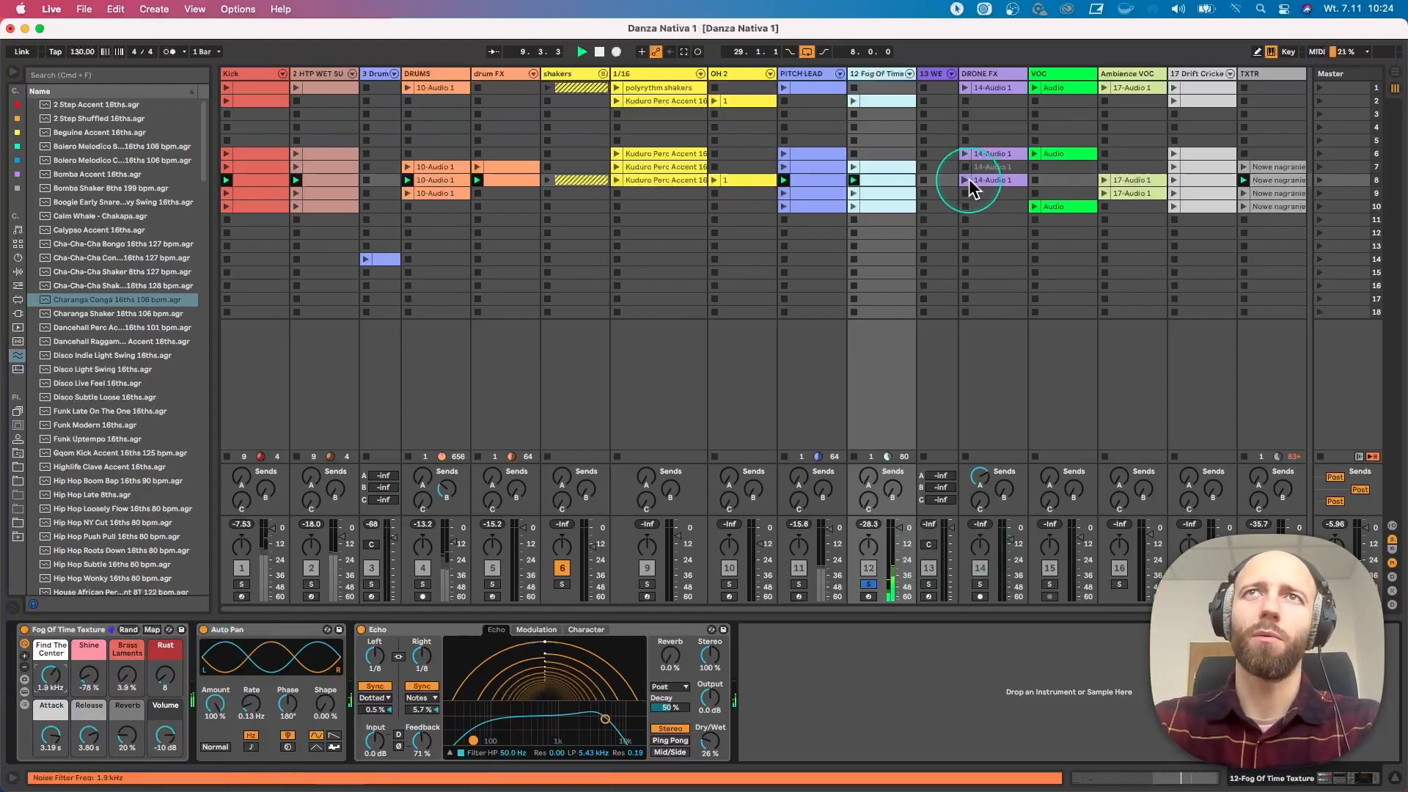
Launch the DRONE FX track's scene 8 clip, with that track briefly soloed and the solos cleared again
left_click(980, 584)
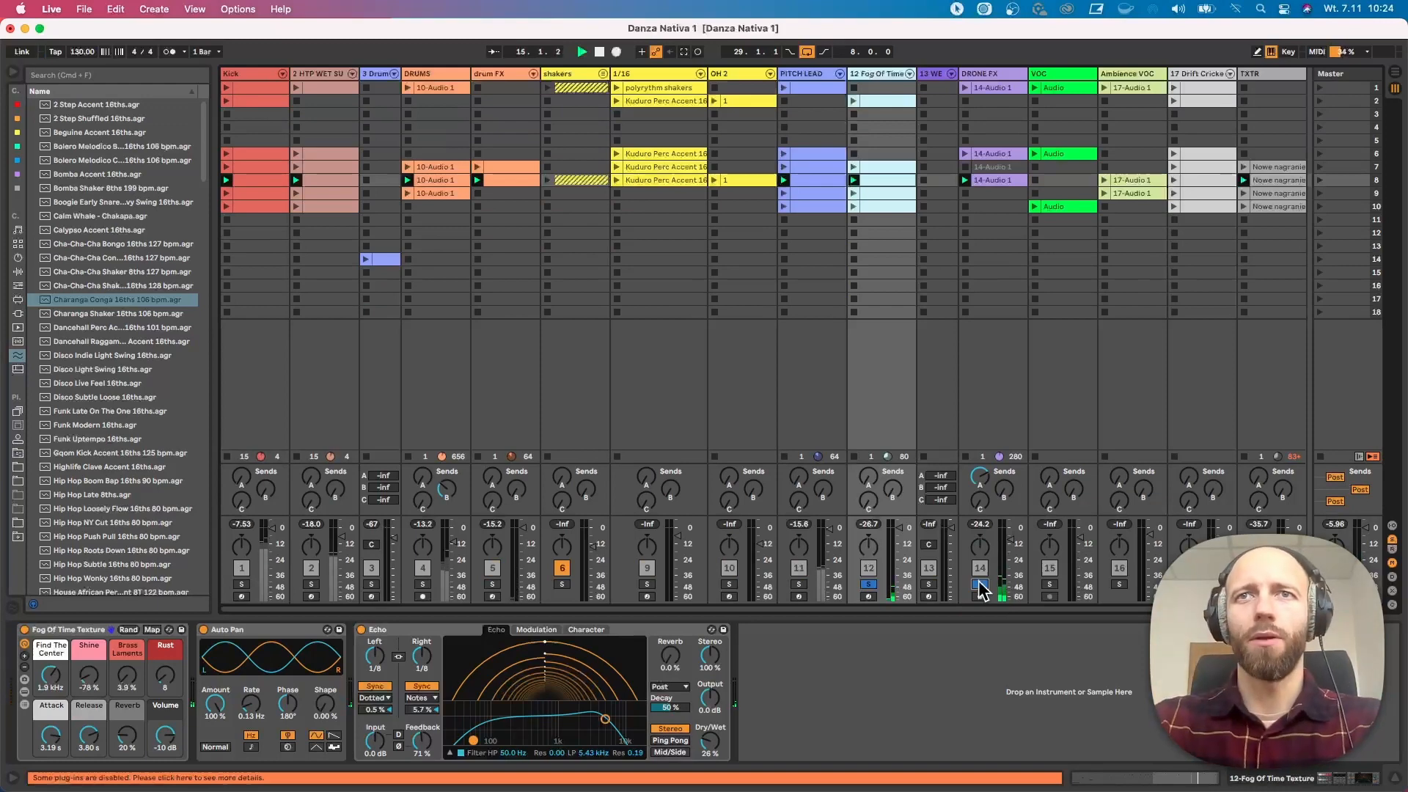
left_click(980, 584)
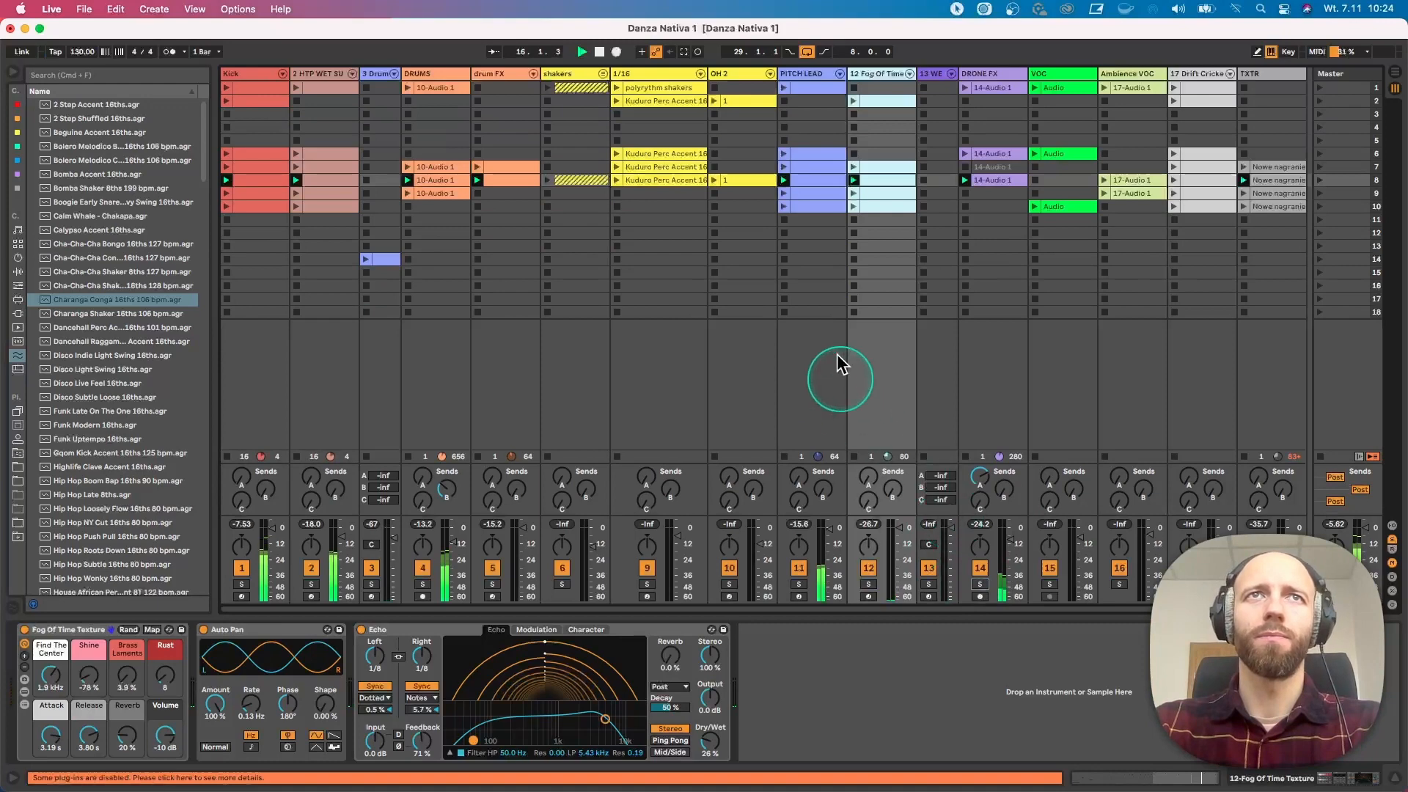
Open the DRUMS track's scene 8 clip to show its recorded waveform, and select the DRUMS track
left_click(447, 181)
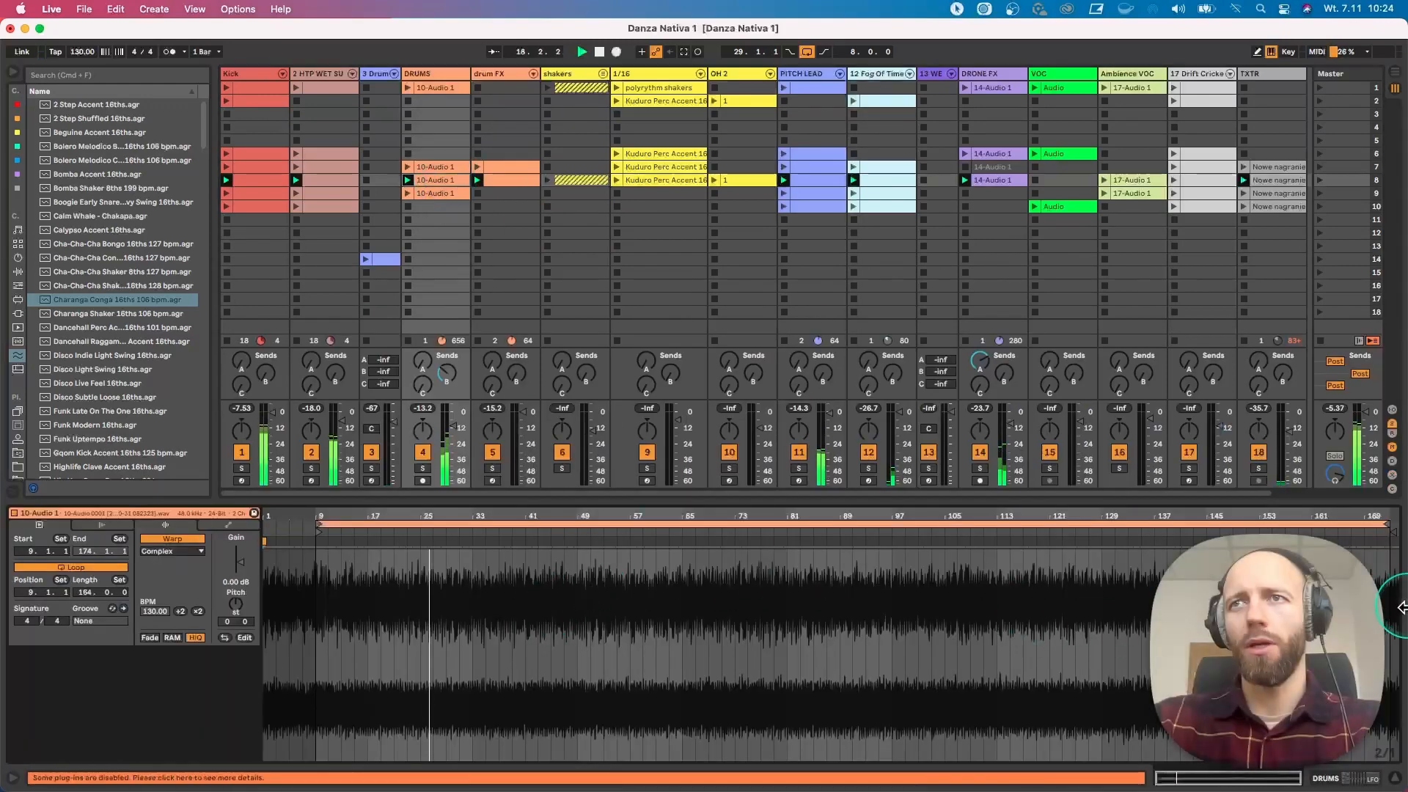
left_click(788, 533)
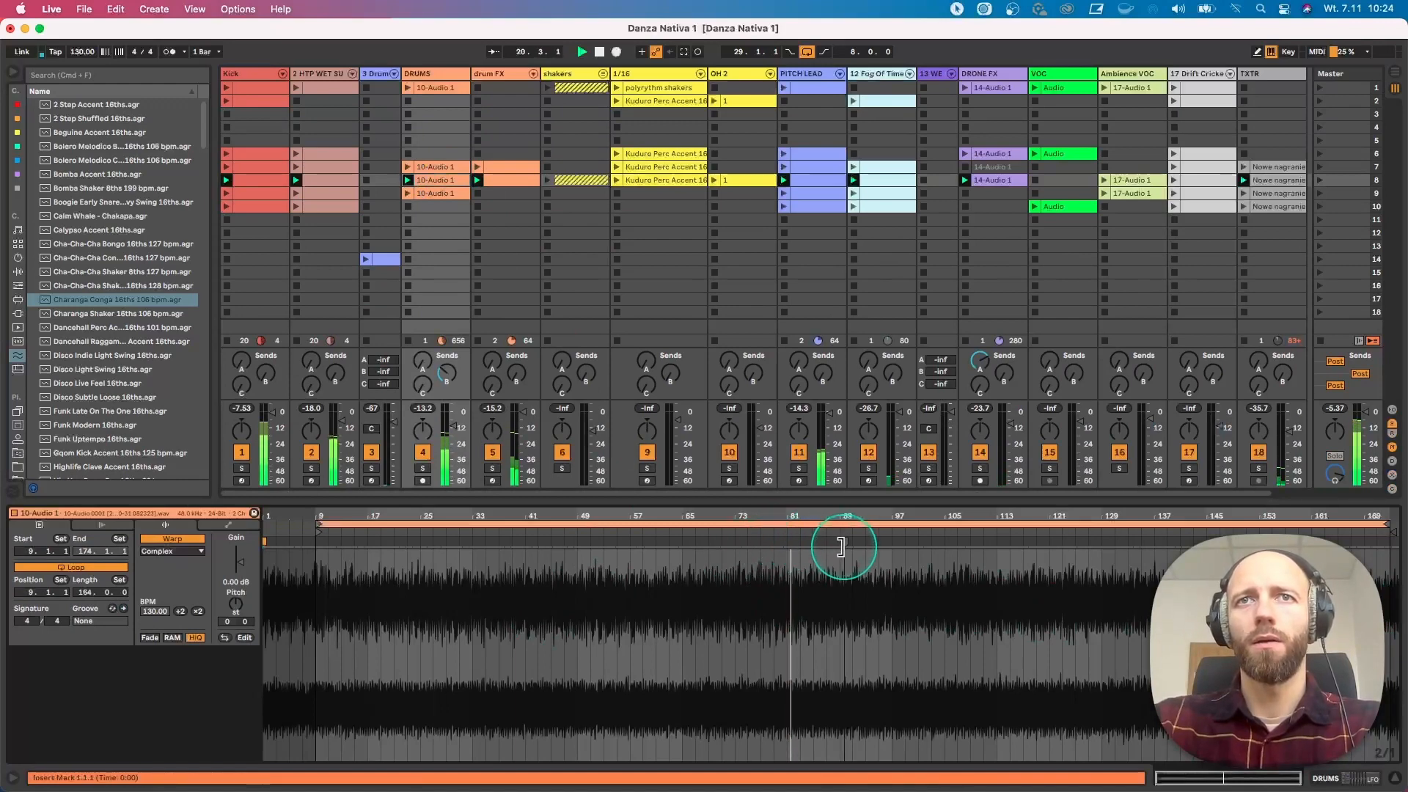
left_click(437, 81)
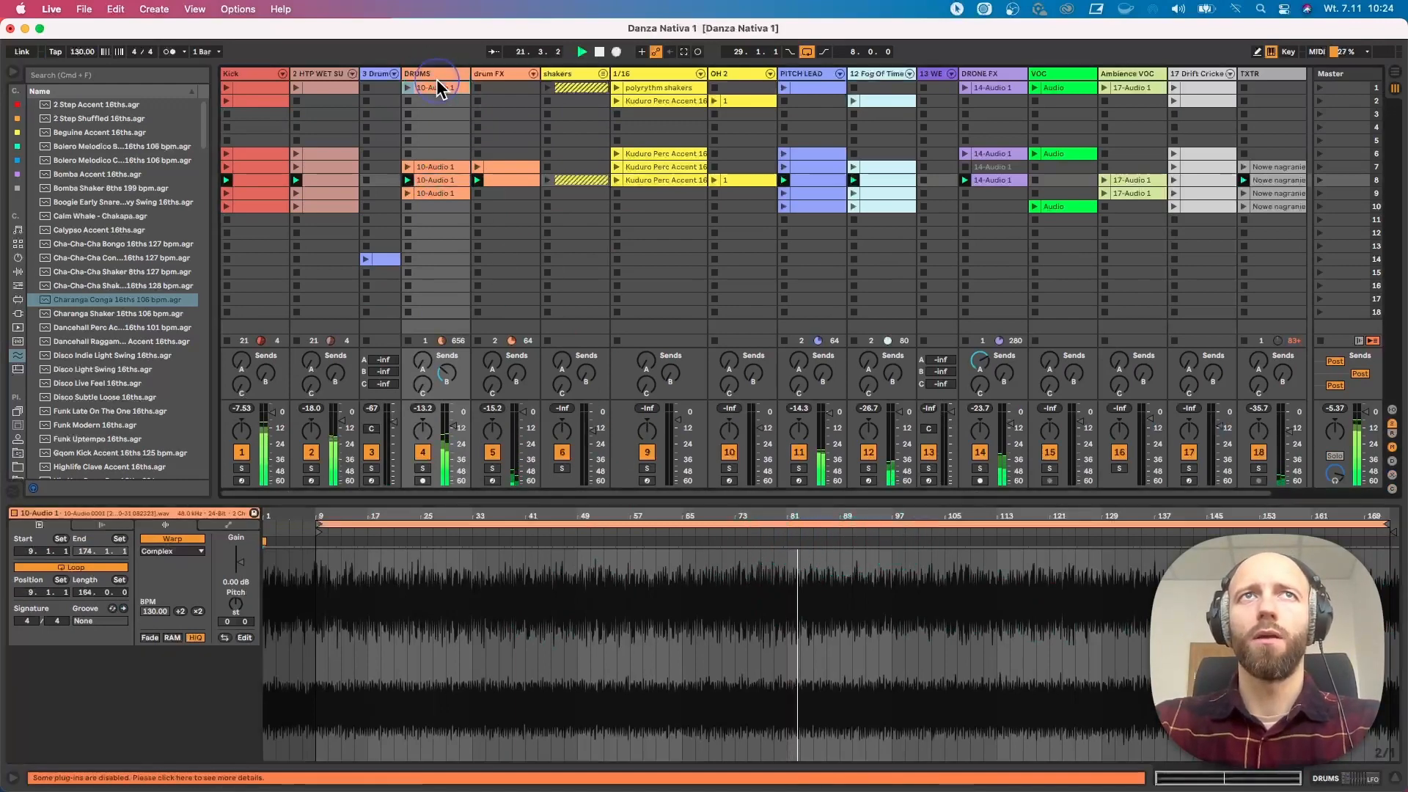
left_click(437, 74)
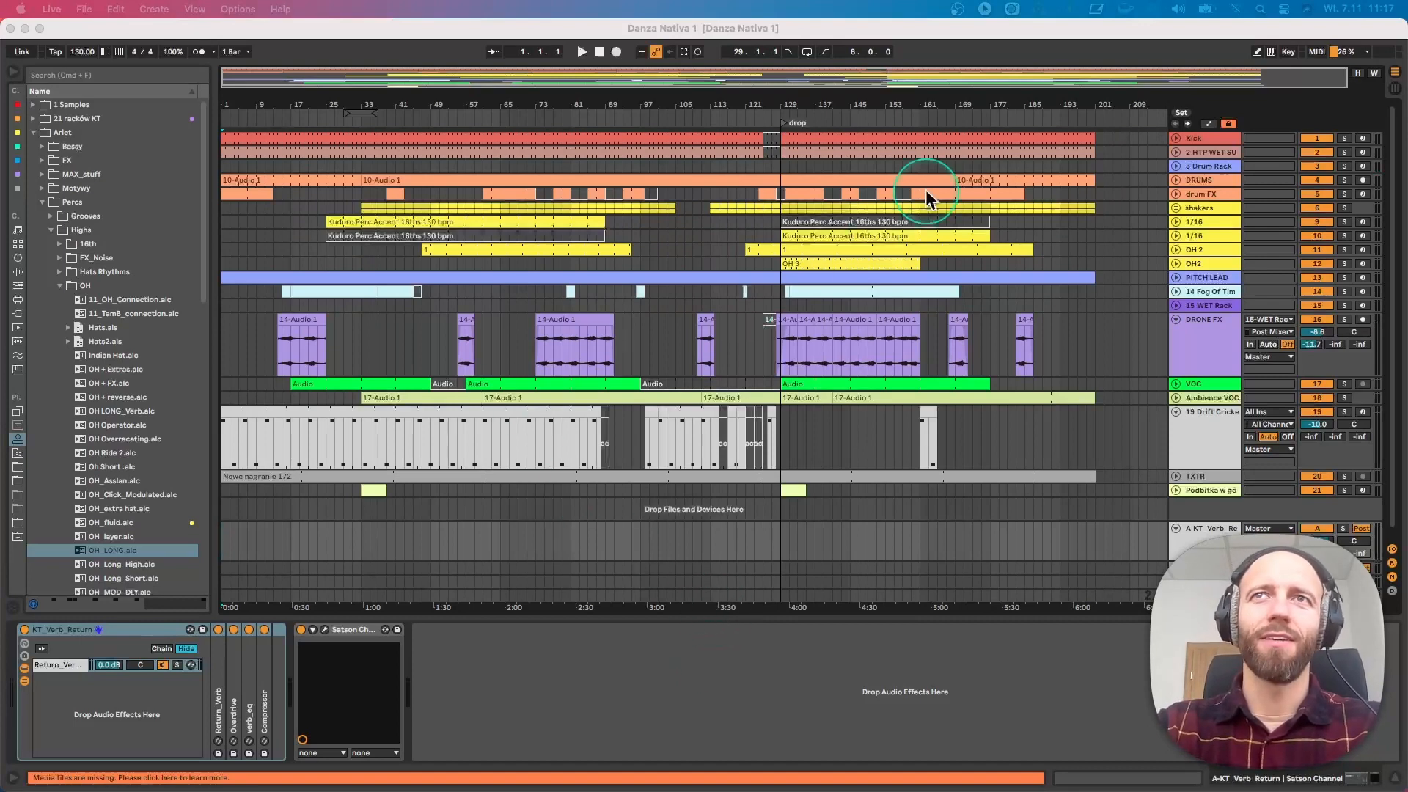
Play the arrangement from the start, and unfold the DRUMS track with its first clip selected
left_click(692, 107)
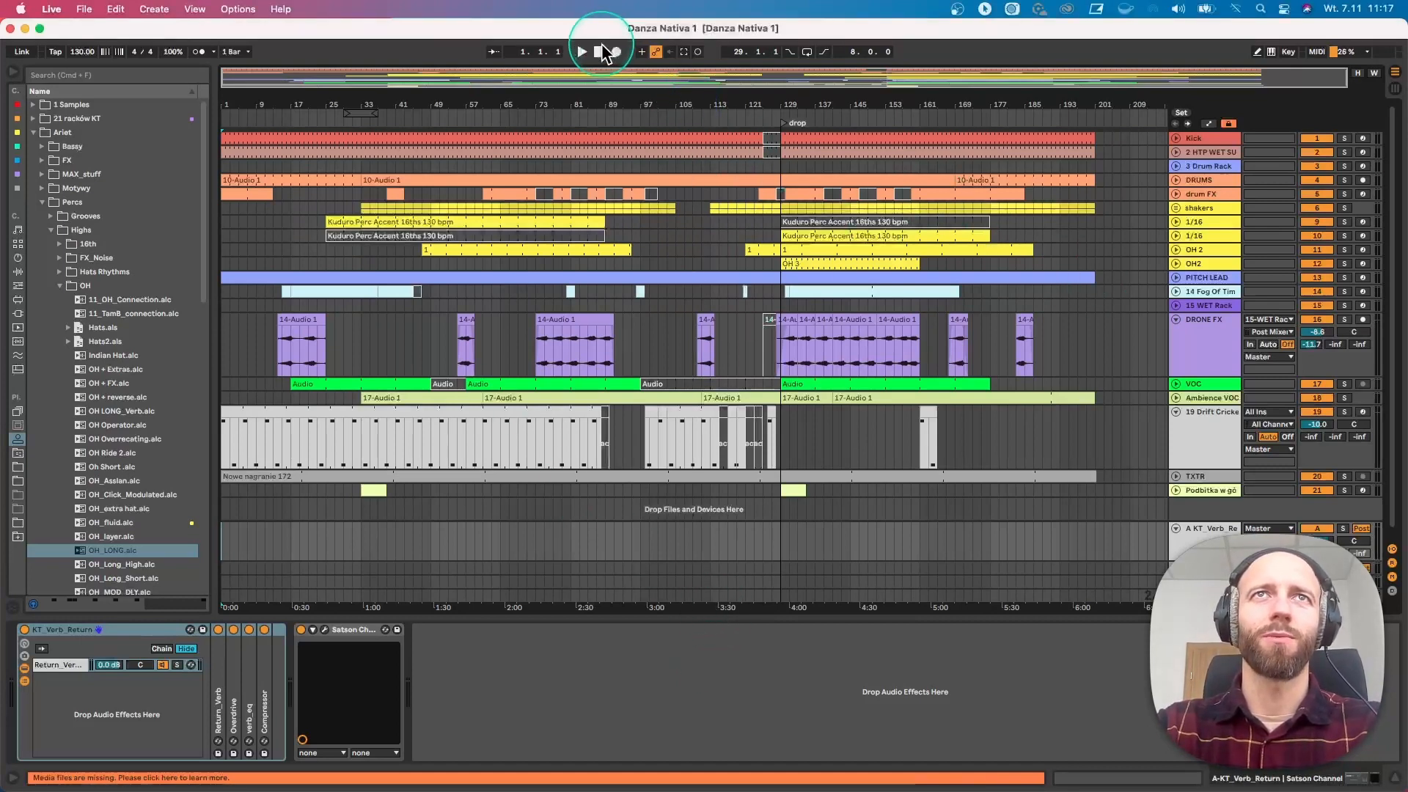
left_click(581, 52)
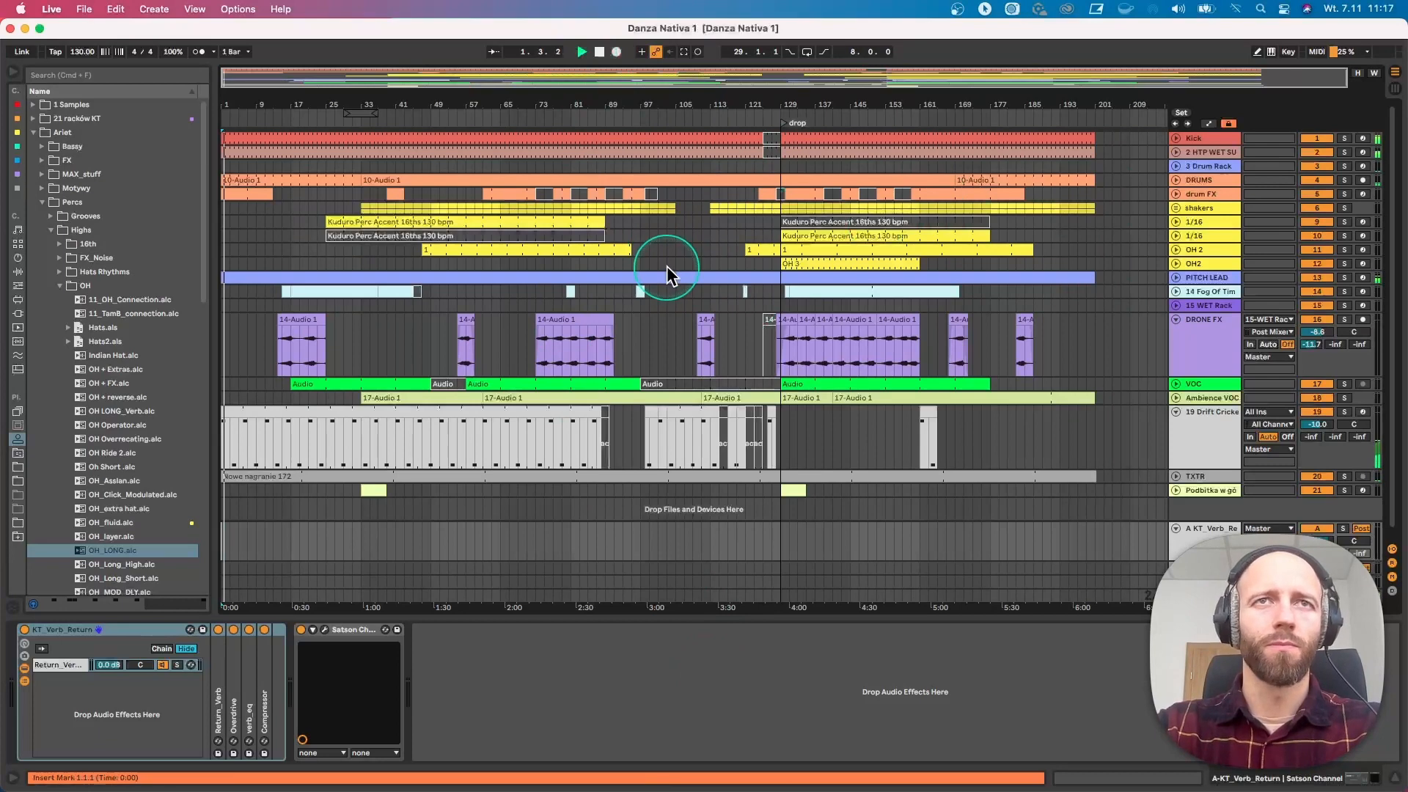
left_click(323, 179)
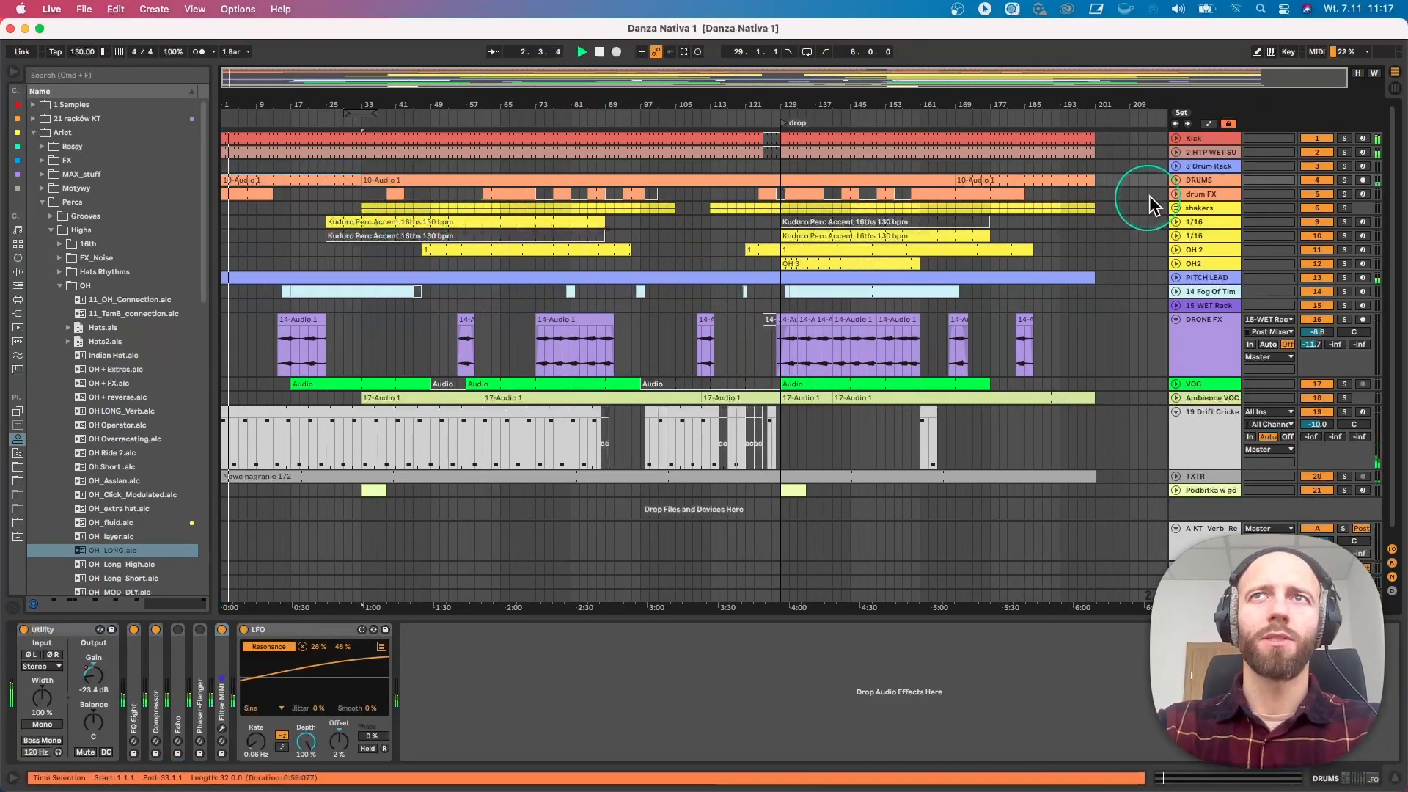
left_click(1175, 179)
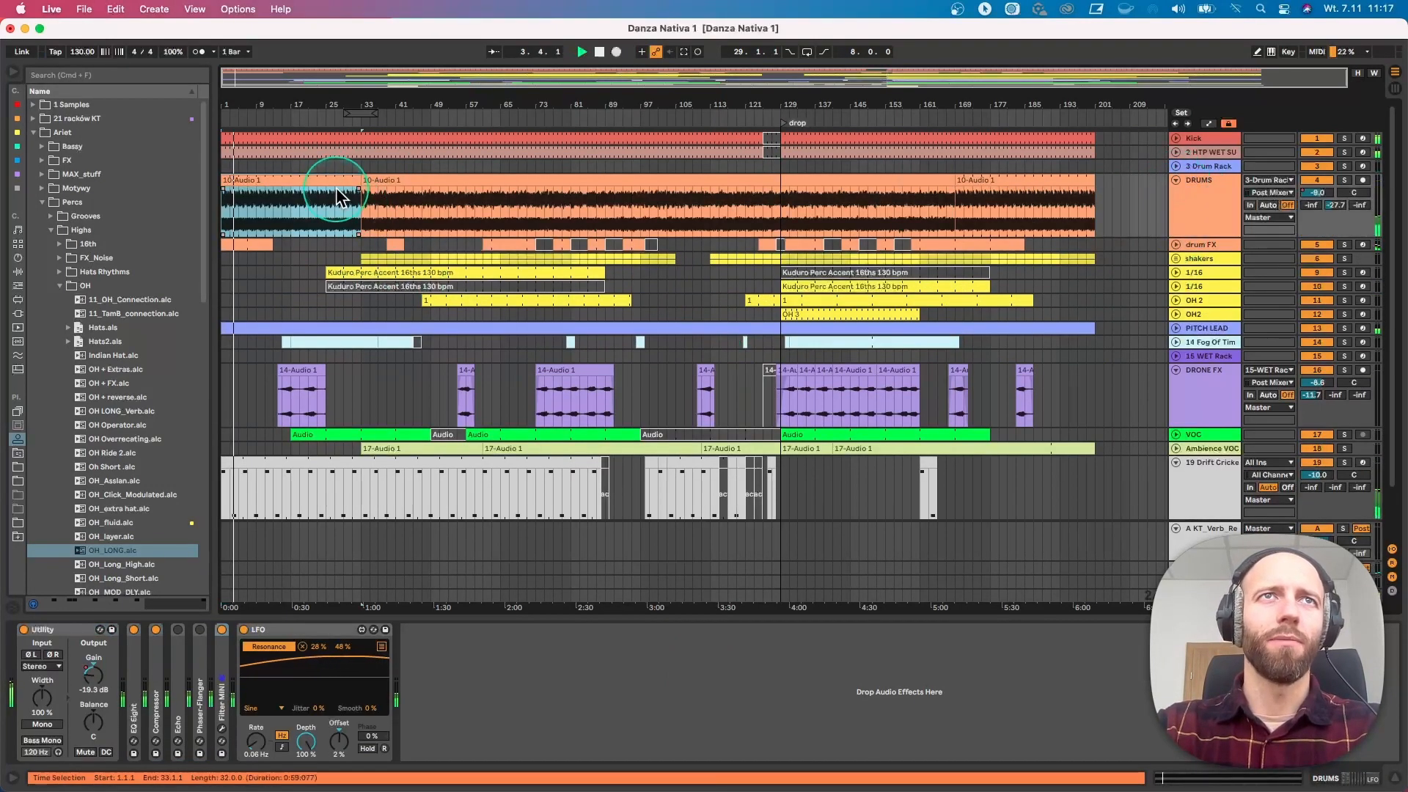
double_click(1196, 207)
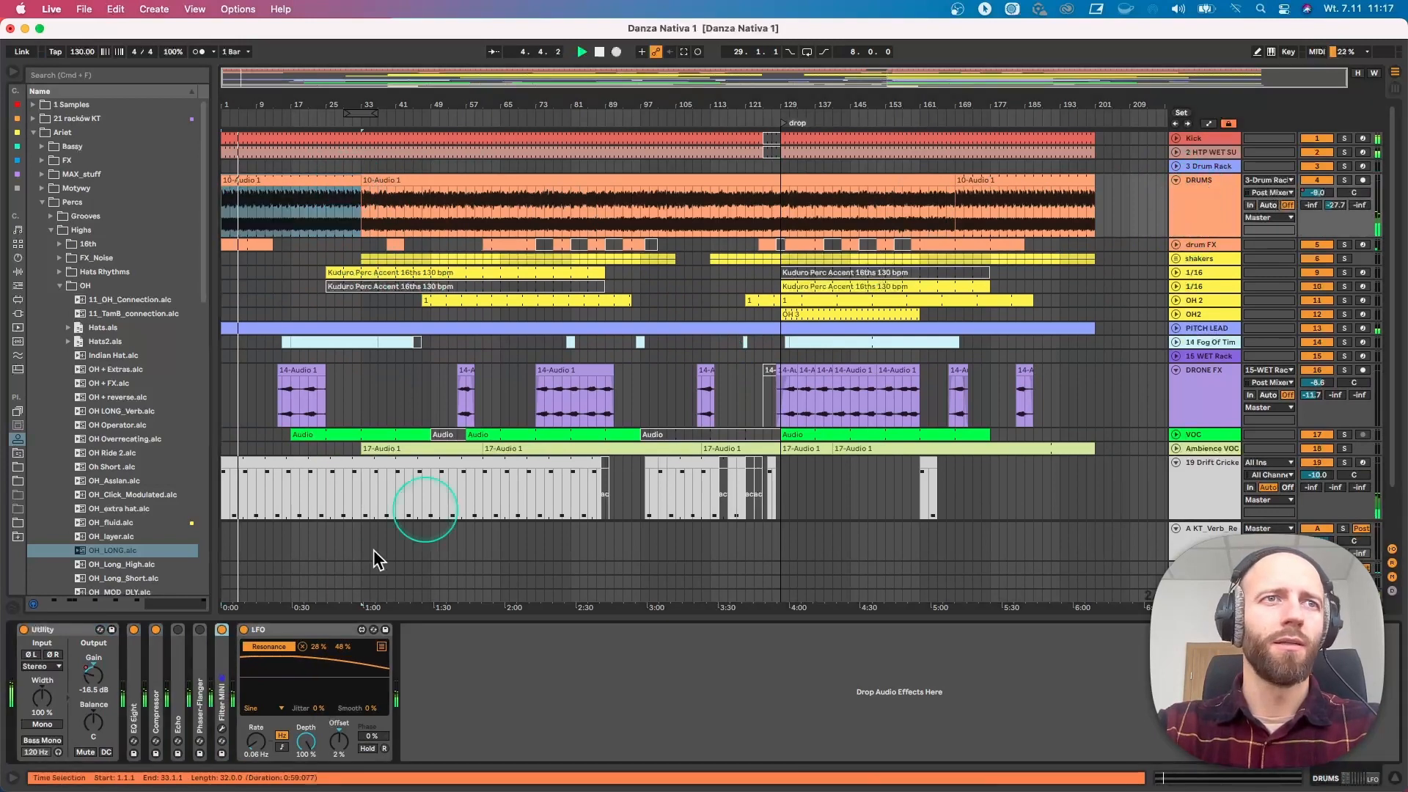
Examine the DRUMS track's Utility gain and Filter MINI settings, unfolding Filter MINI and folding it again
left_click_drag(103, 679, 99, 687)
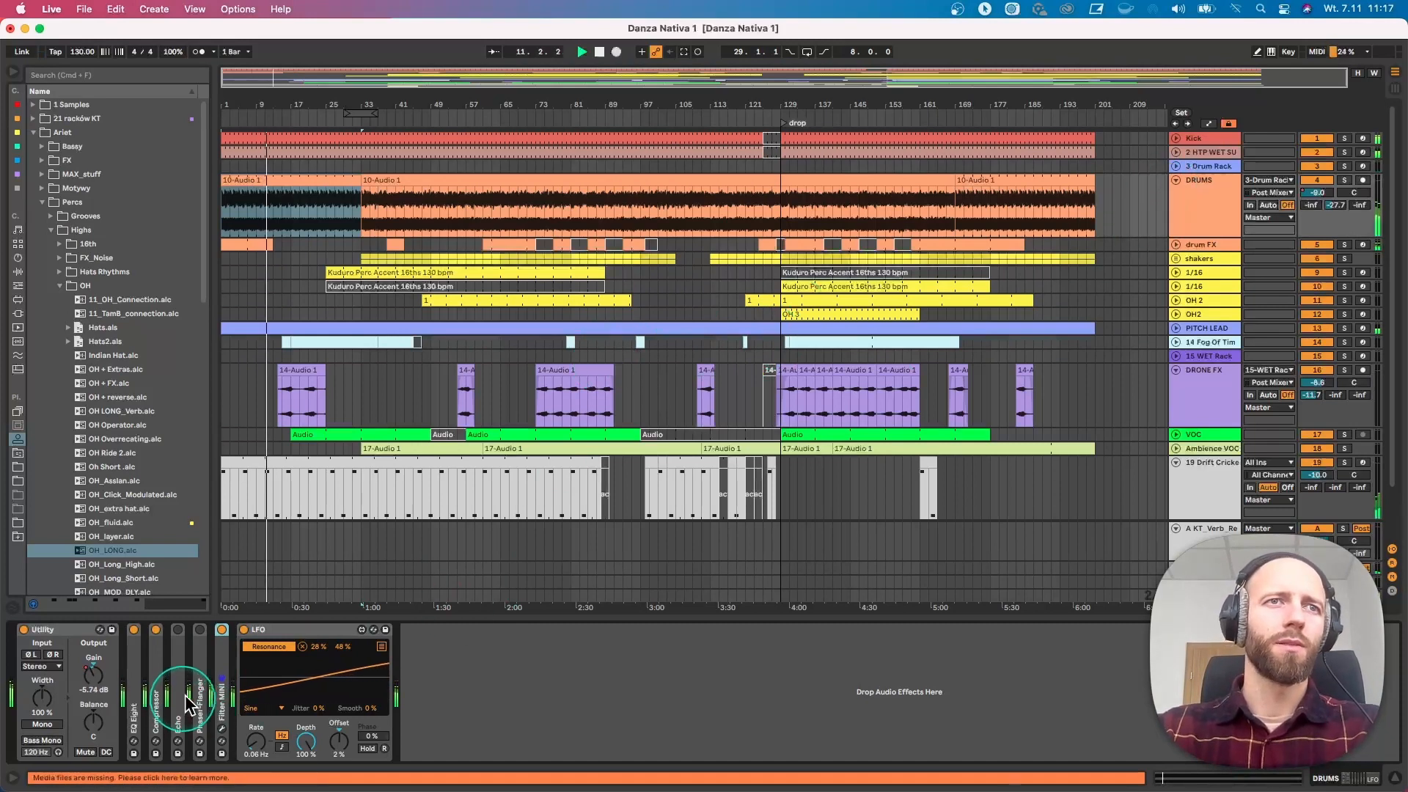
double_click(223, 661)
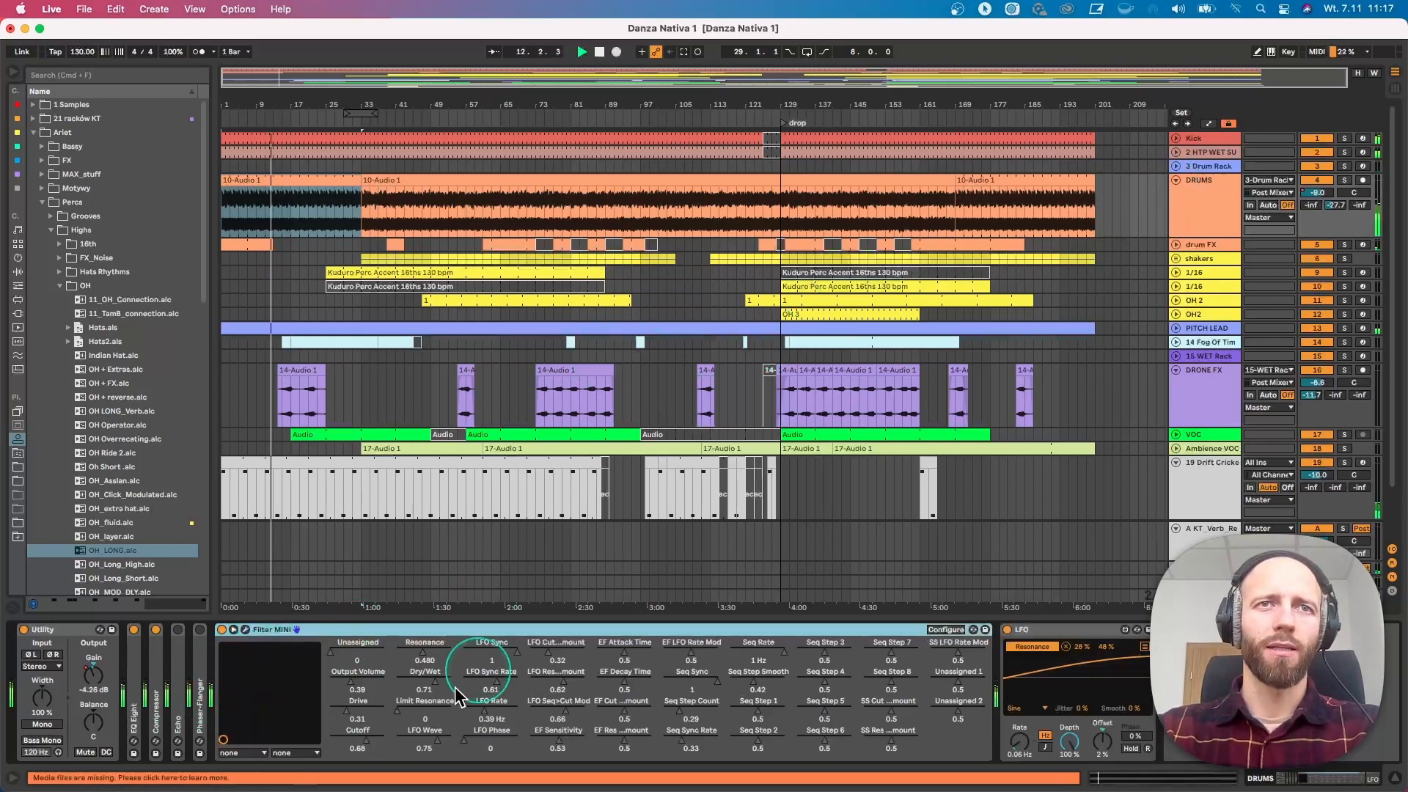
double_click(433, 630)
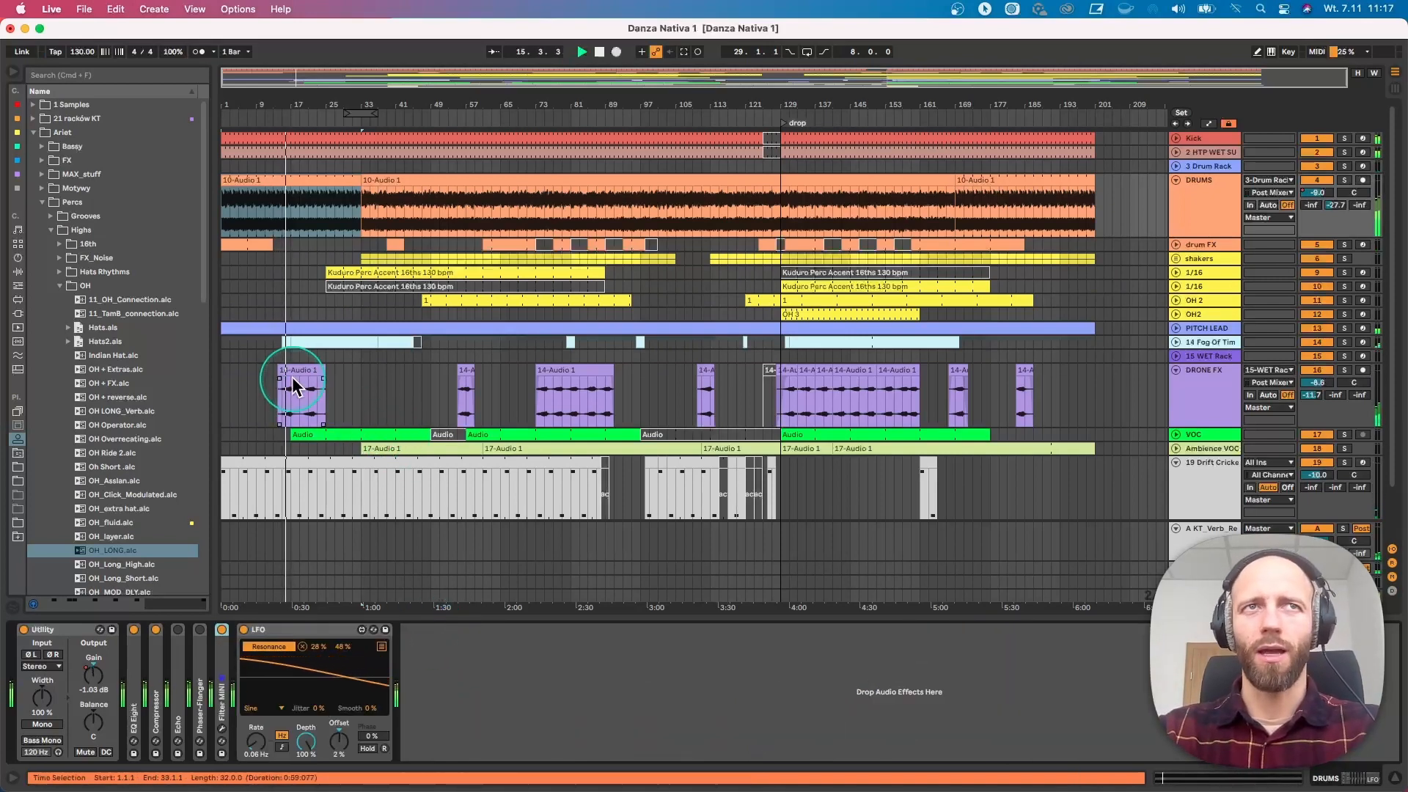
Open the 14 Fog Of Time track's clip at bar 17 and look through its MIDI notes
left_click(286, 343)
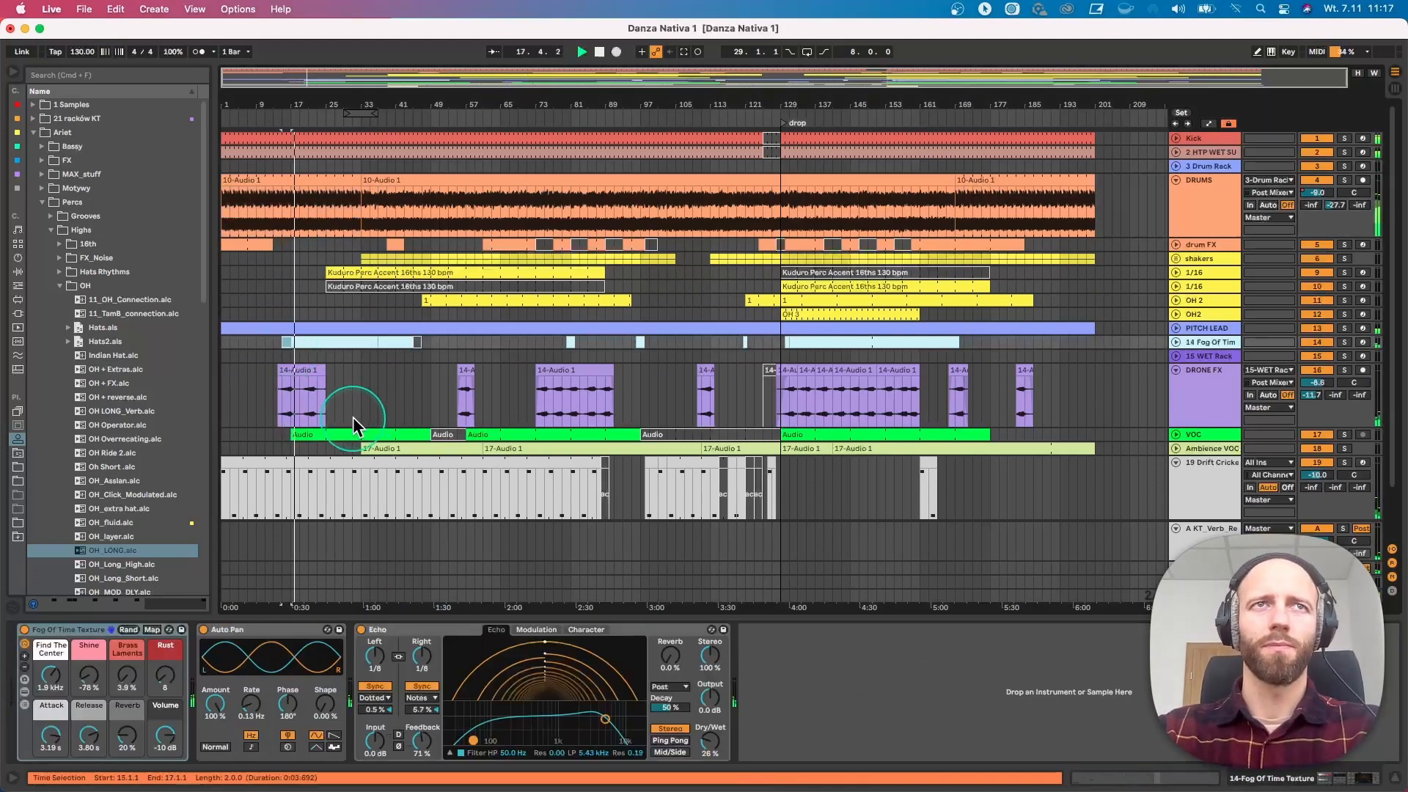
left_click(297, 340)
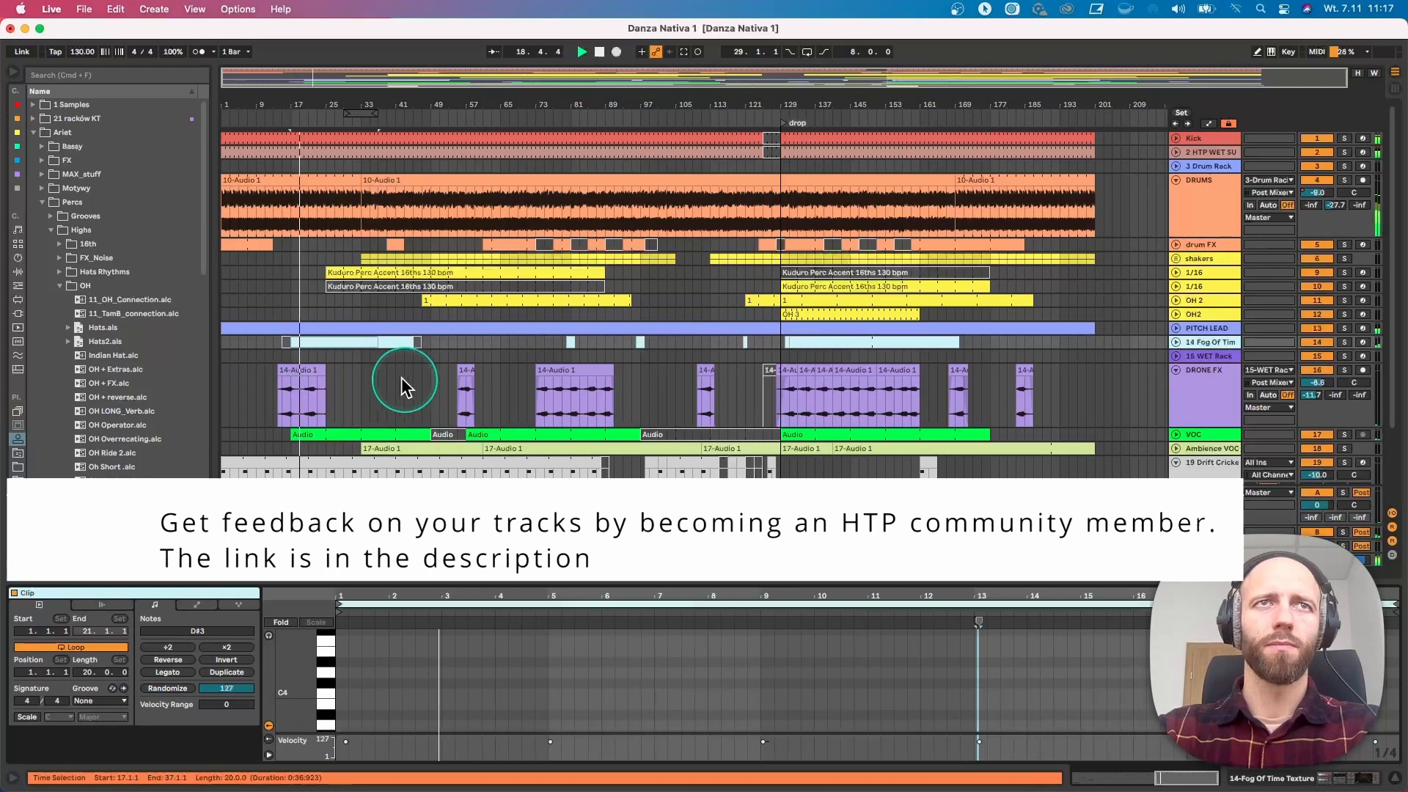
scroll(613, 685, "down", 3)
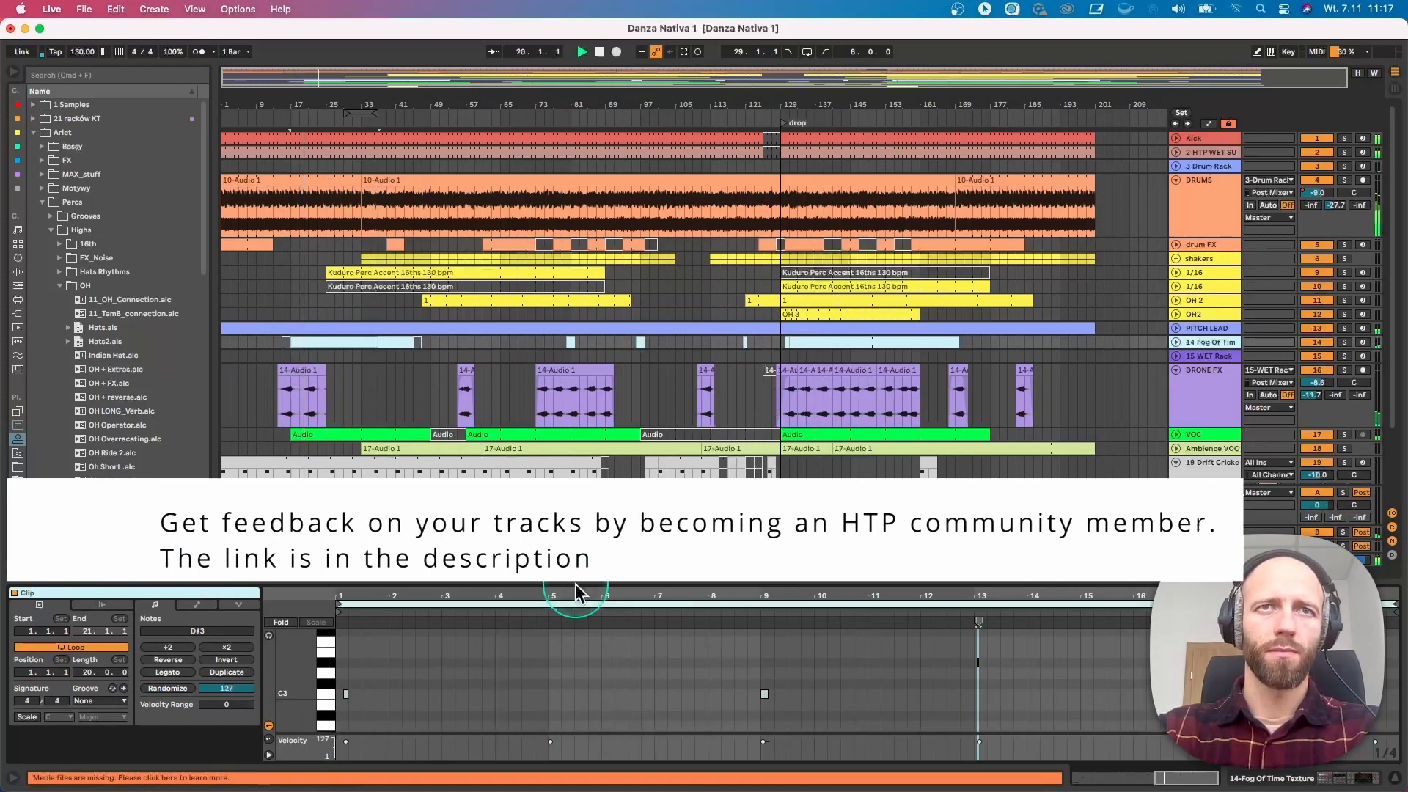
scroll(597, 689, "down", 3)
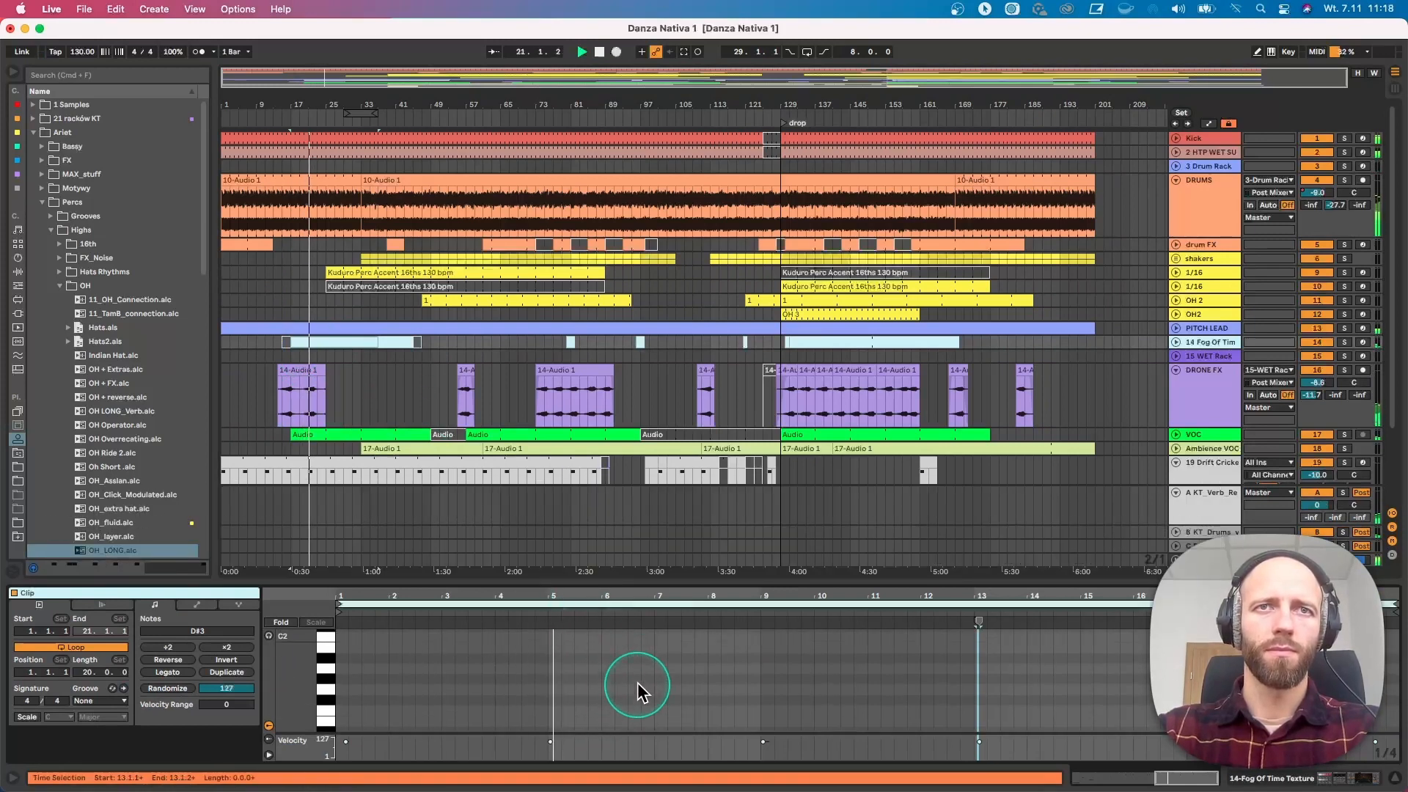
scroll(627, 684, "up", 2)
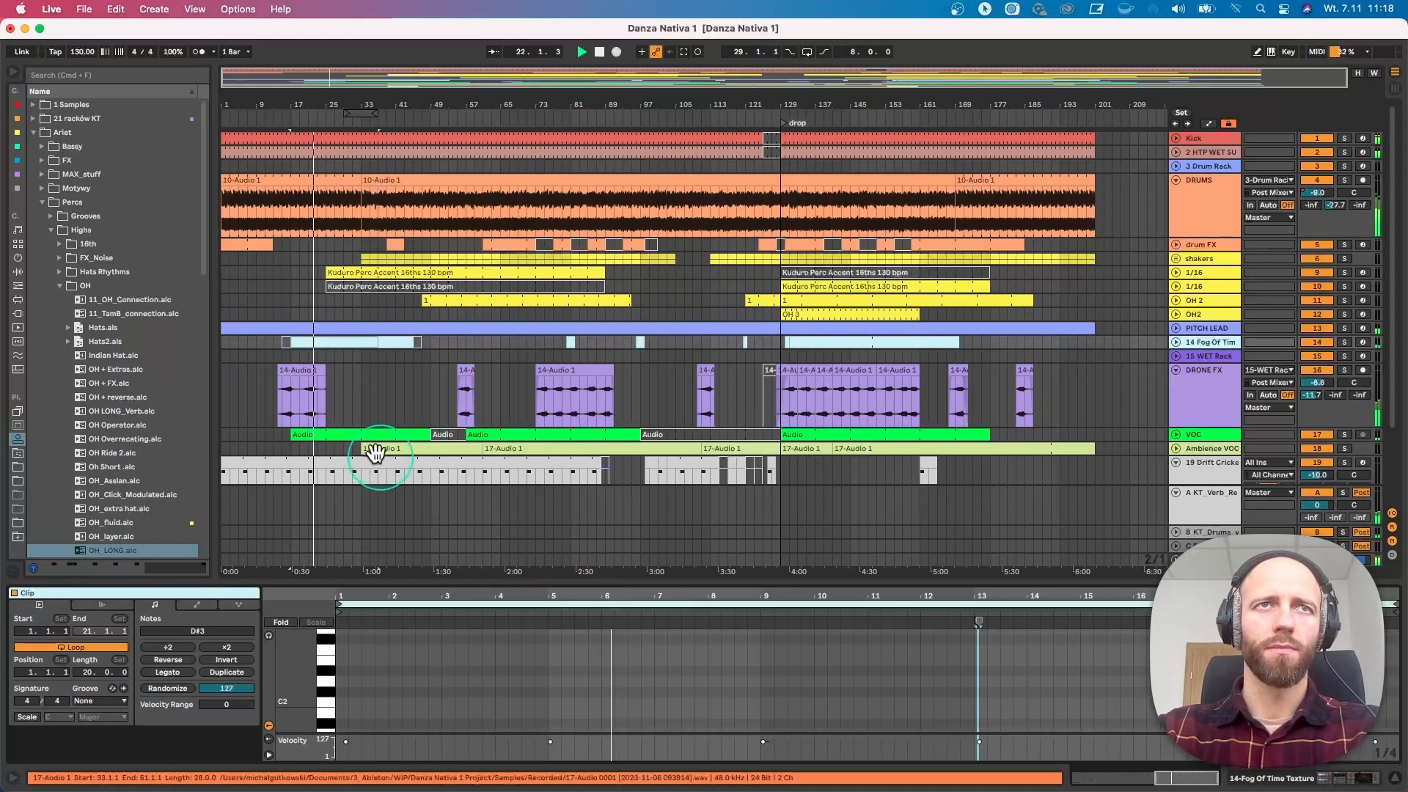
Open the first VOC clip and display its Clip Gain envelope
left_click(341, 433)
left_click(173, 632)
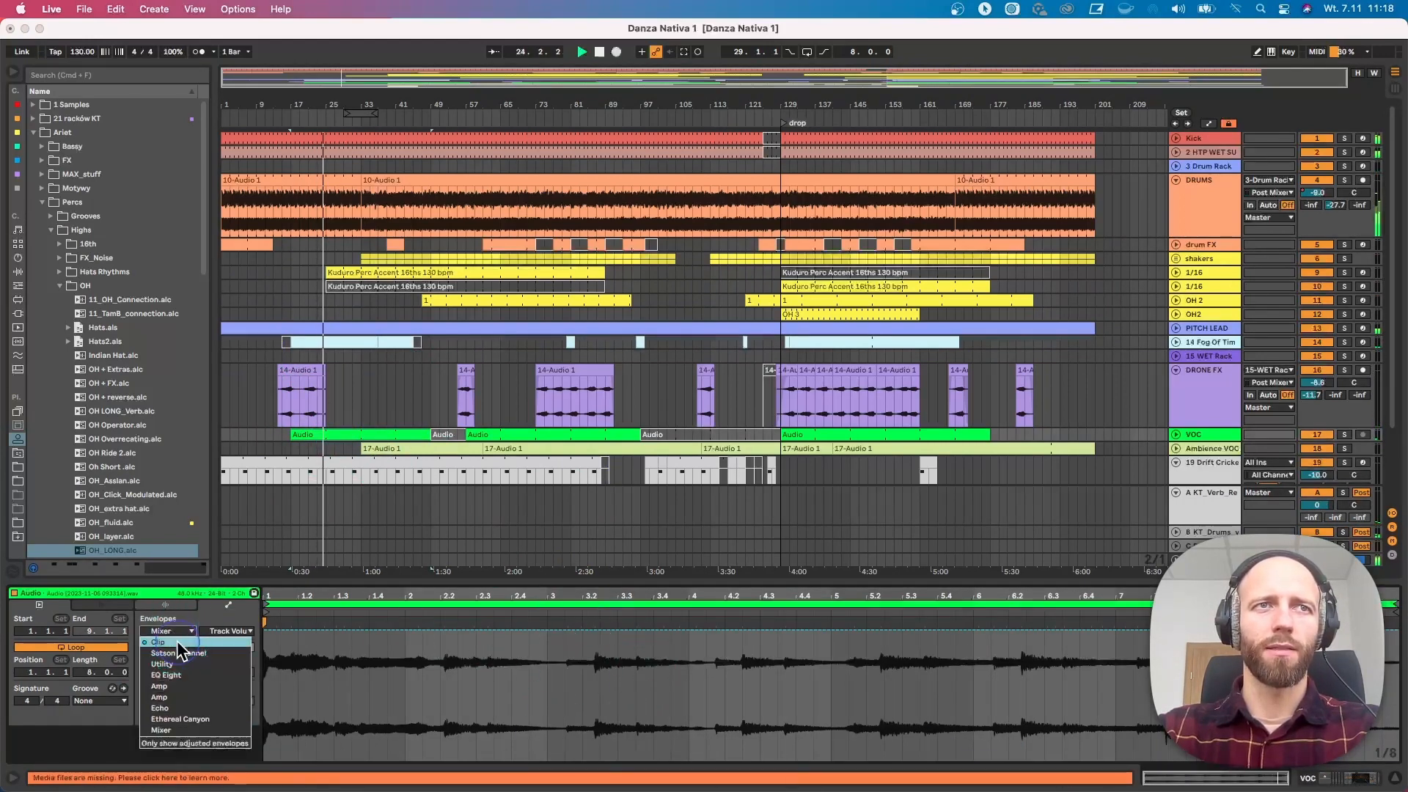
left_click(177, 642)
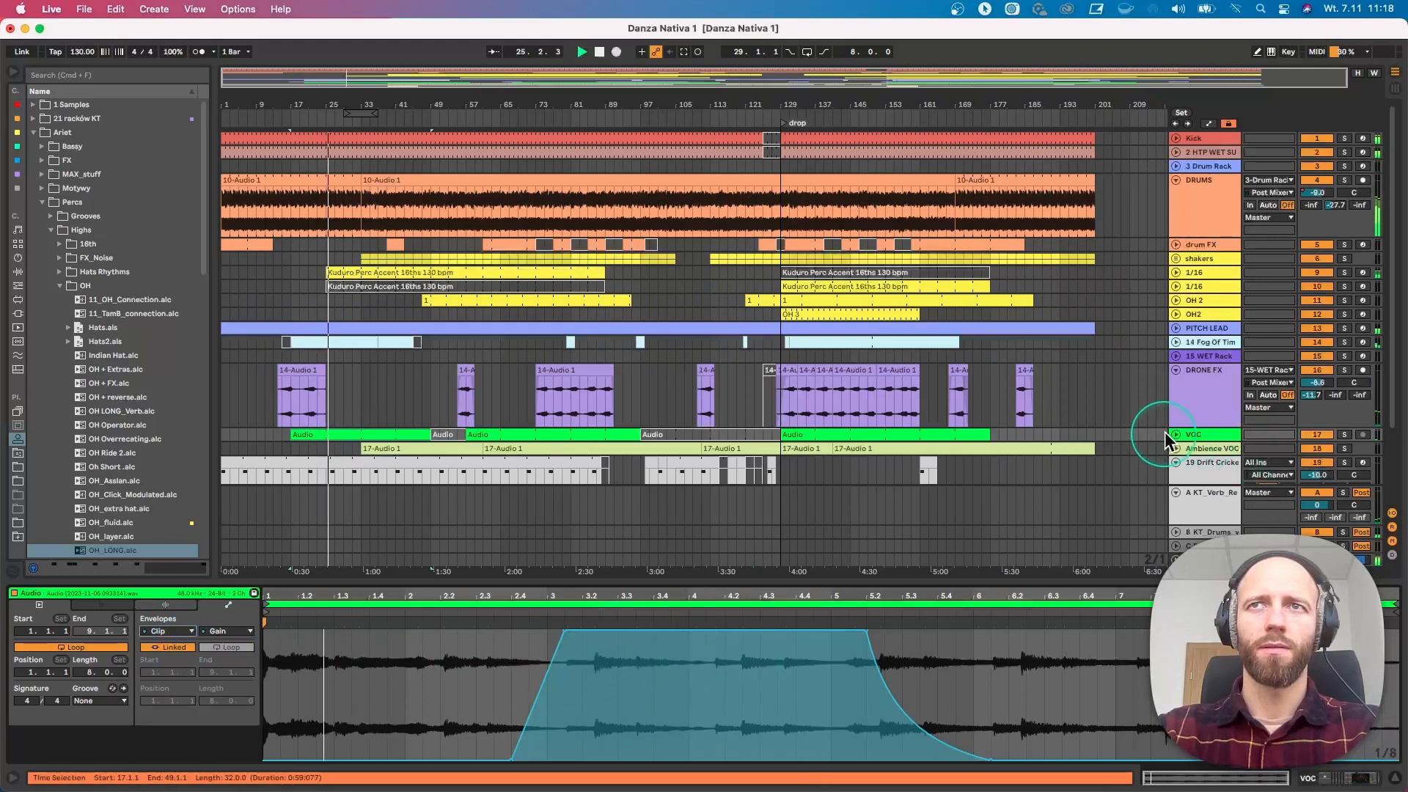
Fold the DRONE FX and 19 Drift Cricket tracks and unfold the VOC track
left_click(1176, 369)
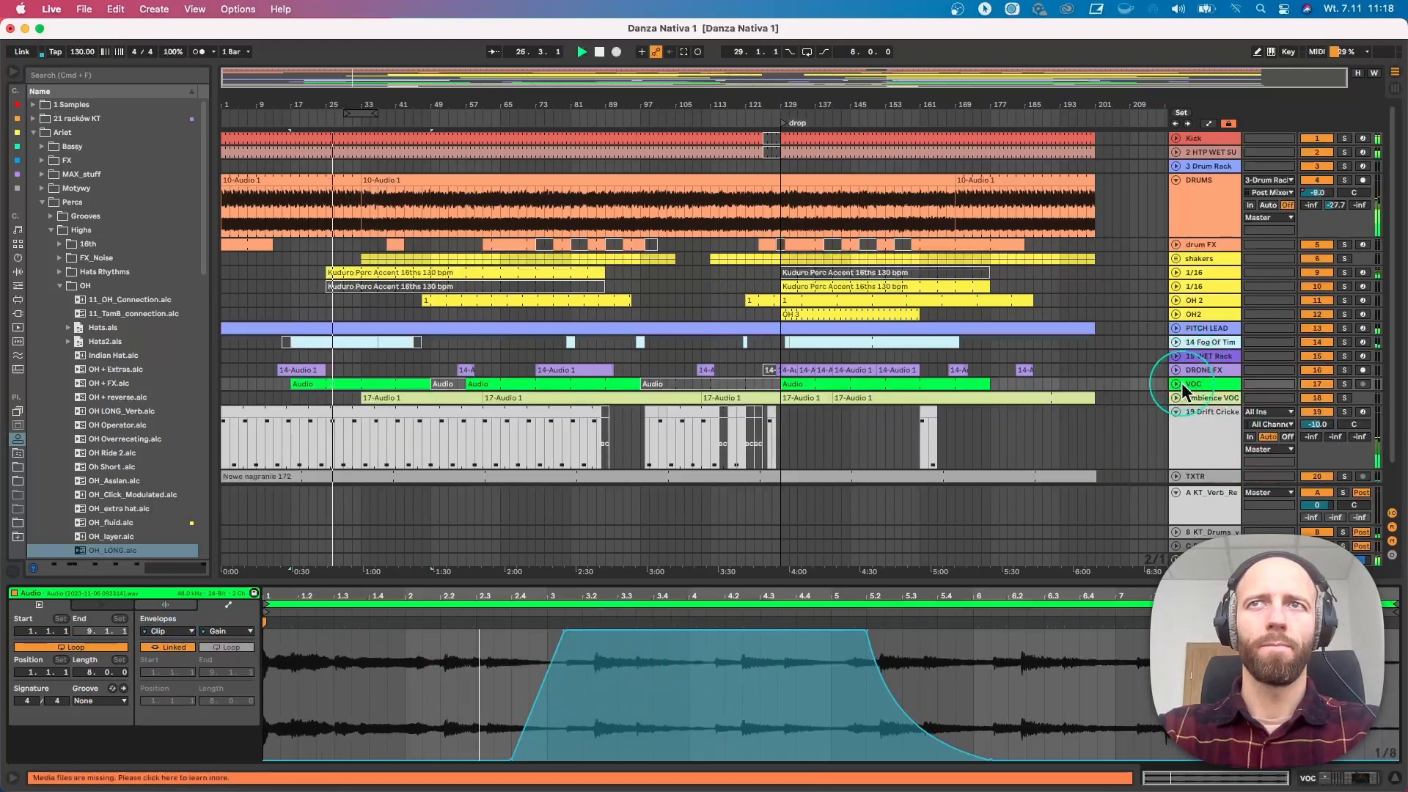
left_click(1175, 412)
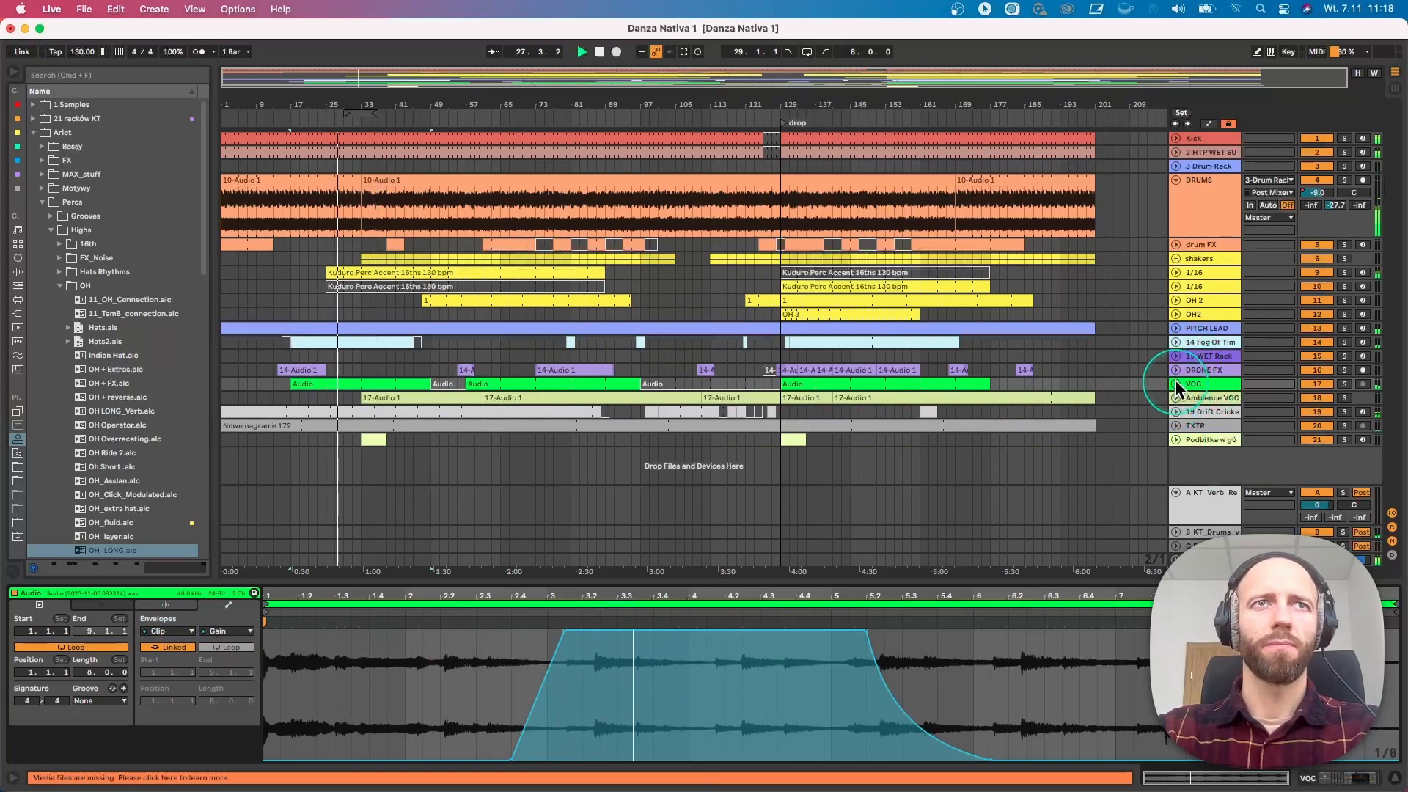
left_click(1175, 383)
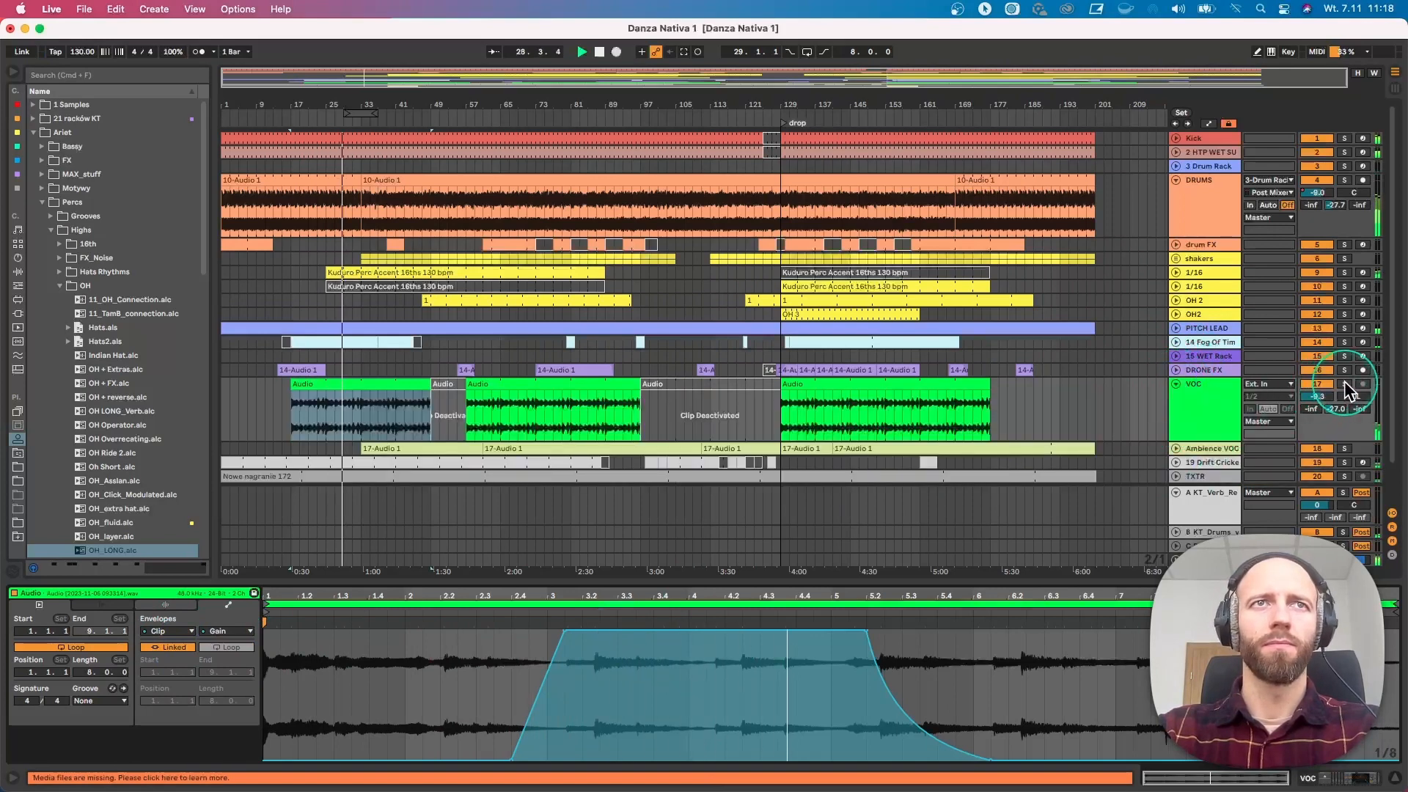
Solo and unsolo the VOC track to check its sound, and fold the track
left_click(1344, 383)
left_click(1344, 383)
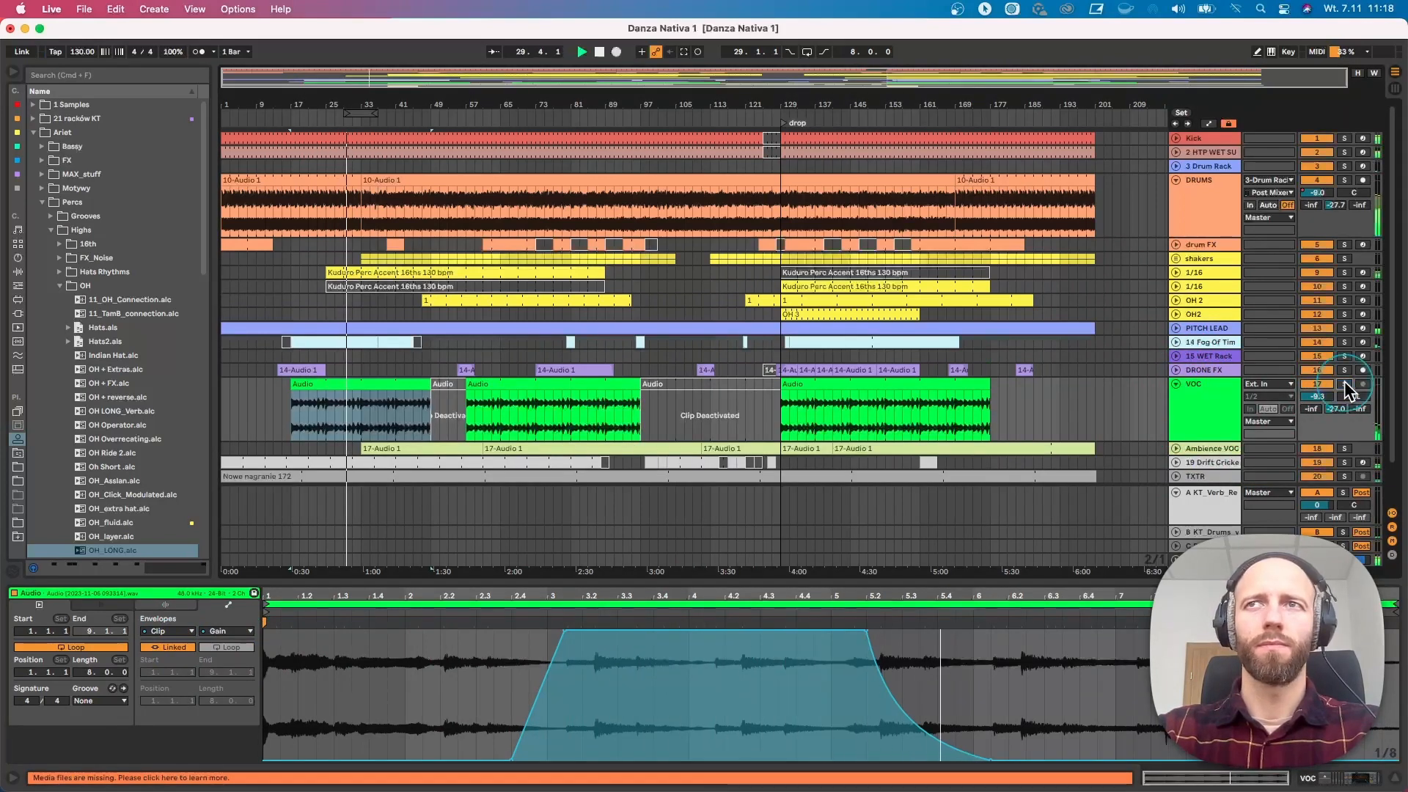
left_click(1176, 384)
Show the VOC track's devices, set the Echo's low-pass filter to 5.29 kHz with 0.22 resonance, and toggle the track's solo
left_click(1199, 384)
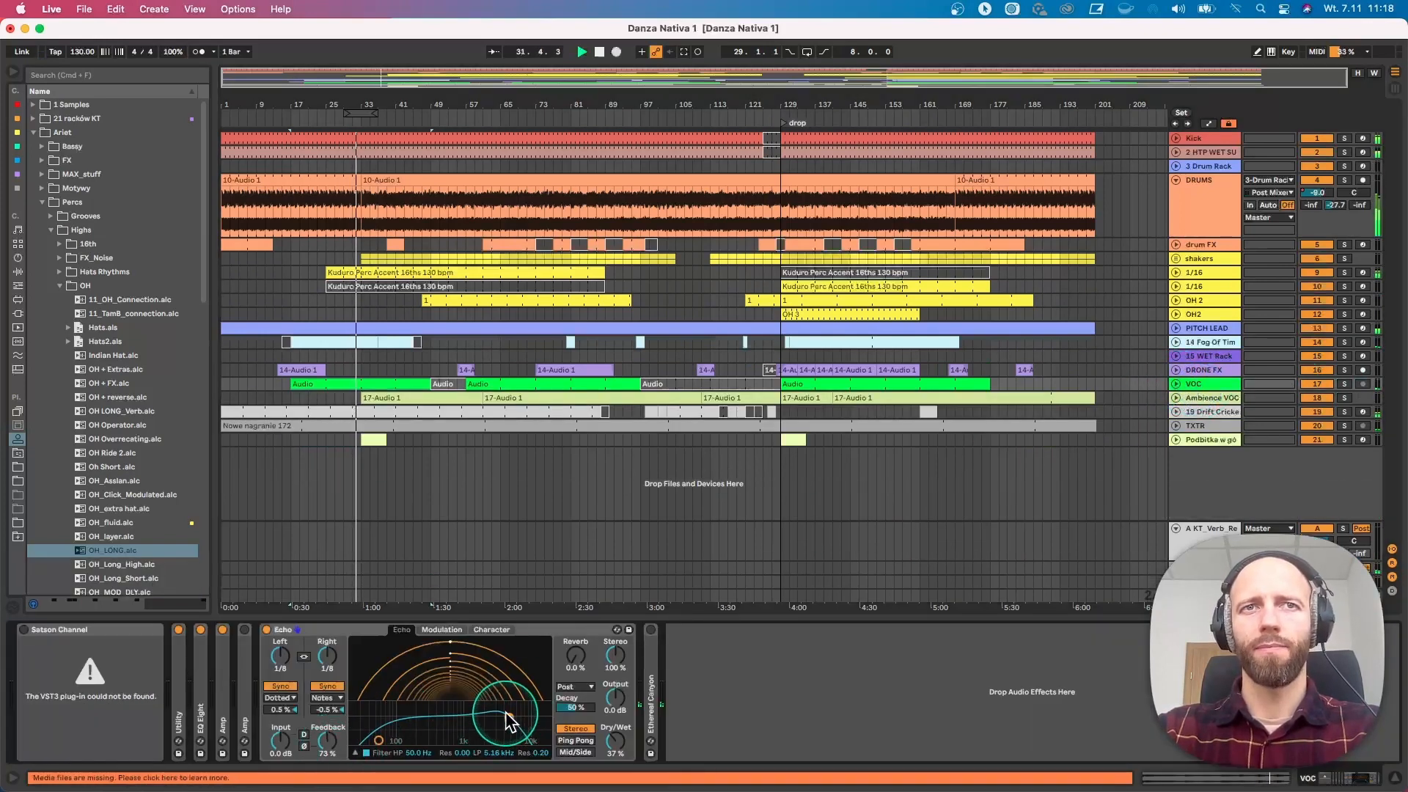
left_click_drag(508, 717, 510, 714)
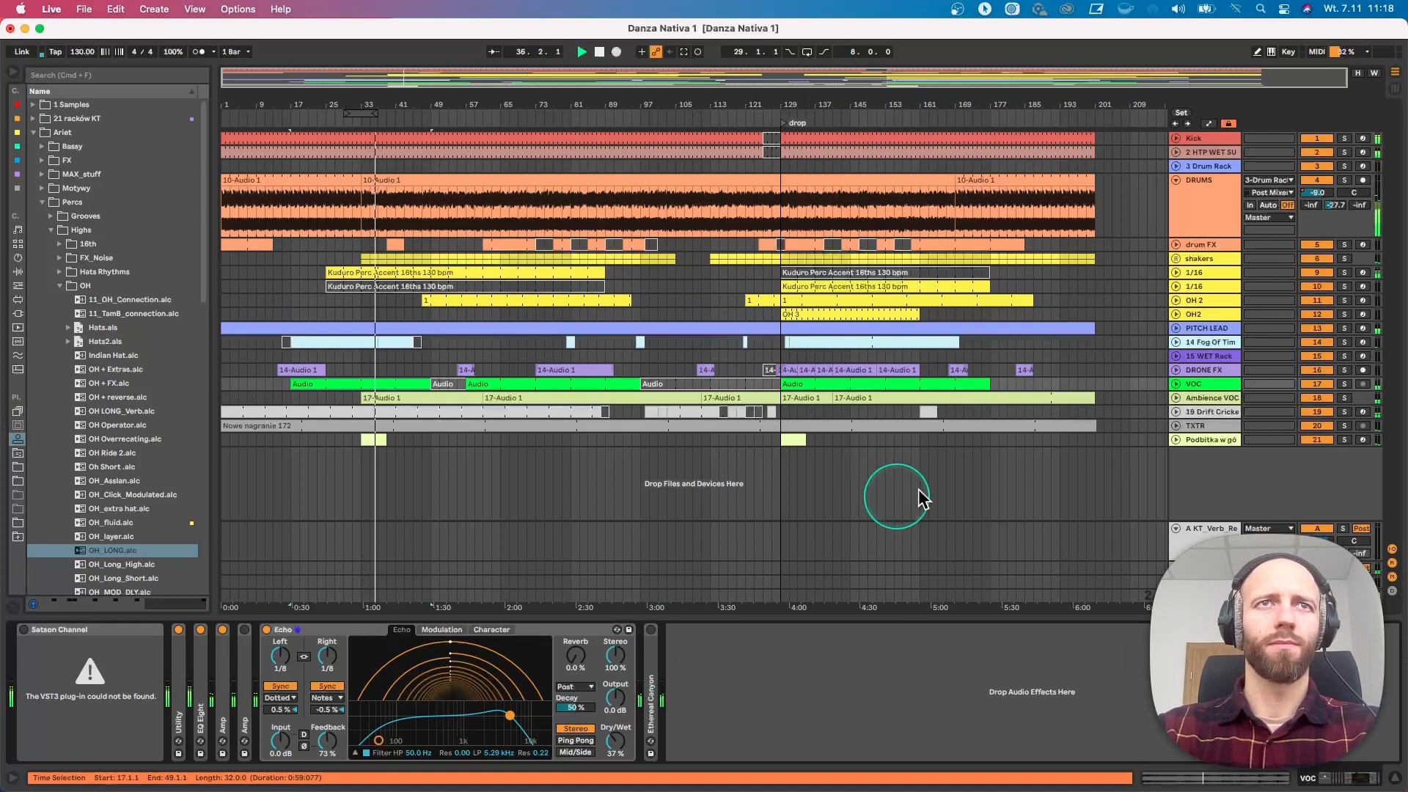
left_click(1344, 384)
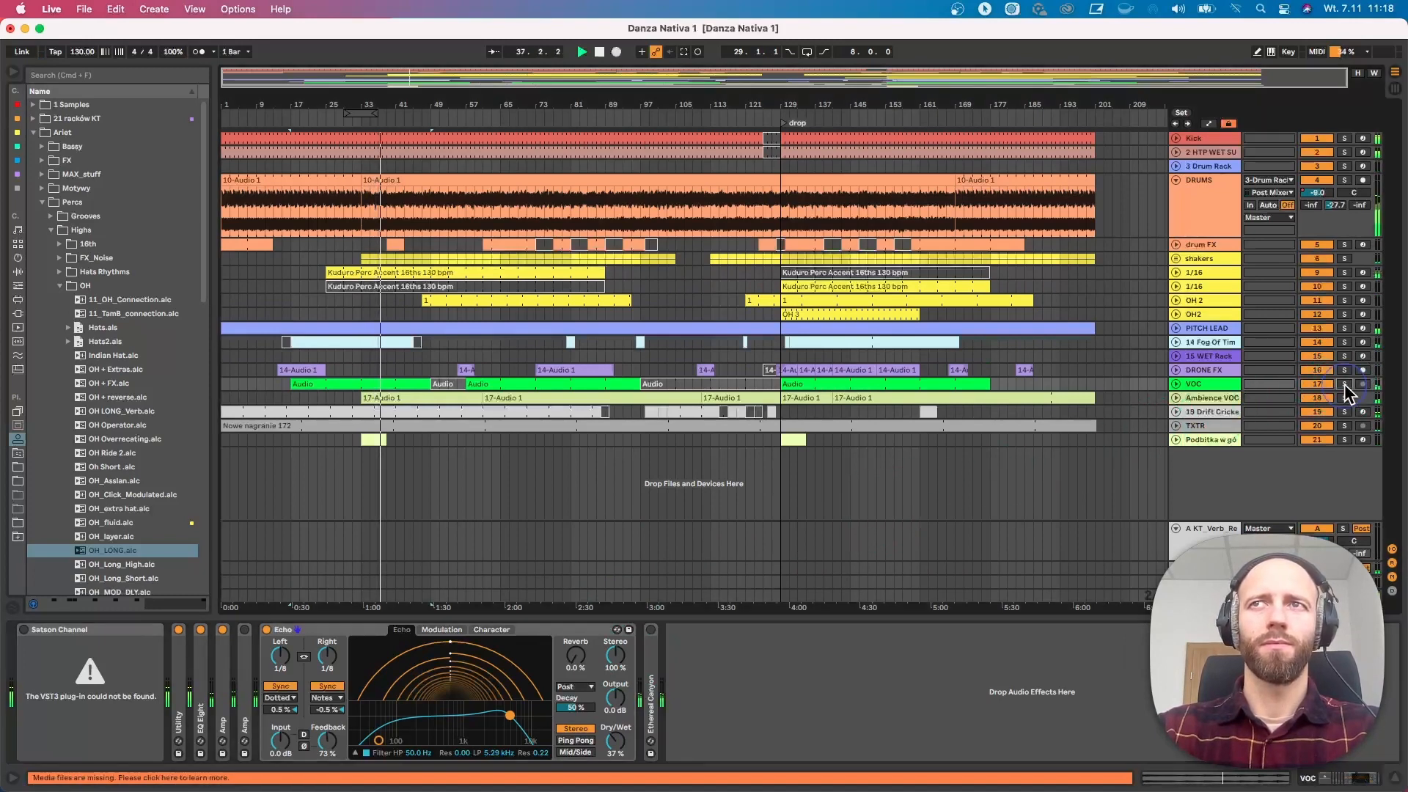
Toggle the VOC track's solo and recolour the DRUMS clip starting at bar 33 in a darker orange
left_click(1344, 384)
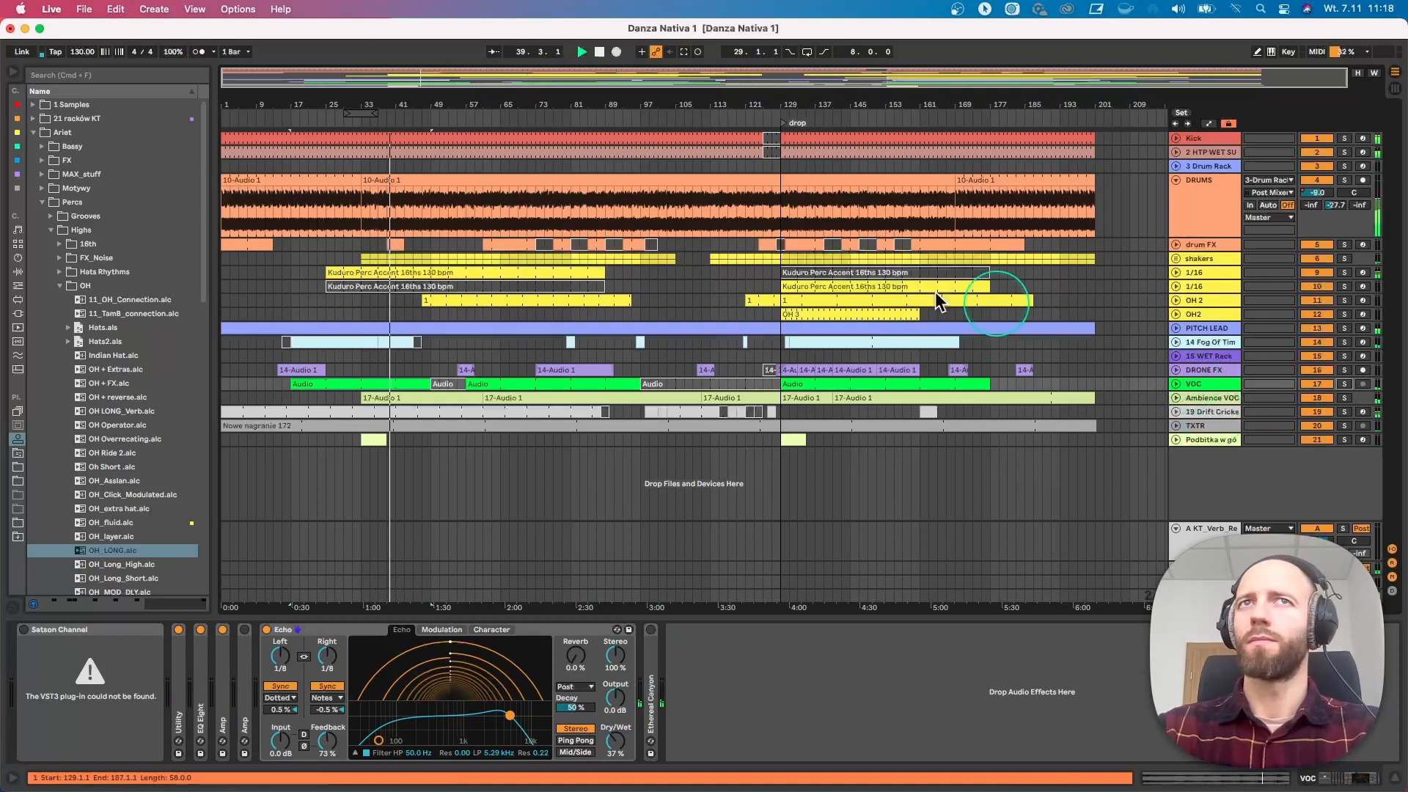
left_click(389, 176)
right_click(398, 182)
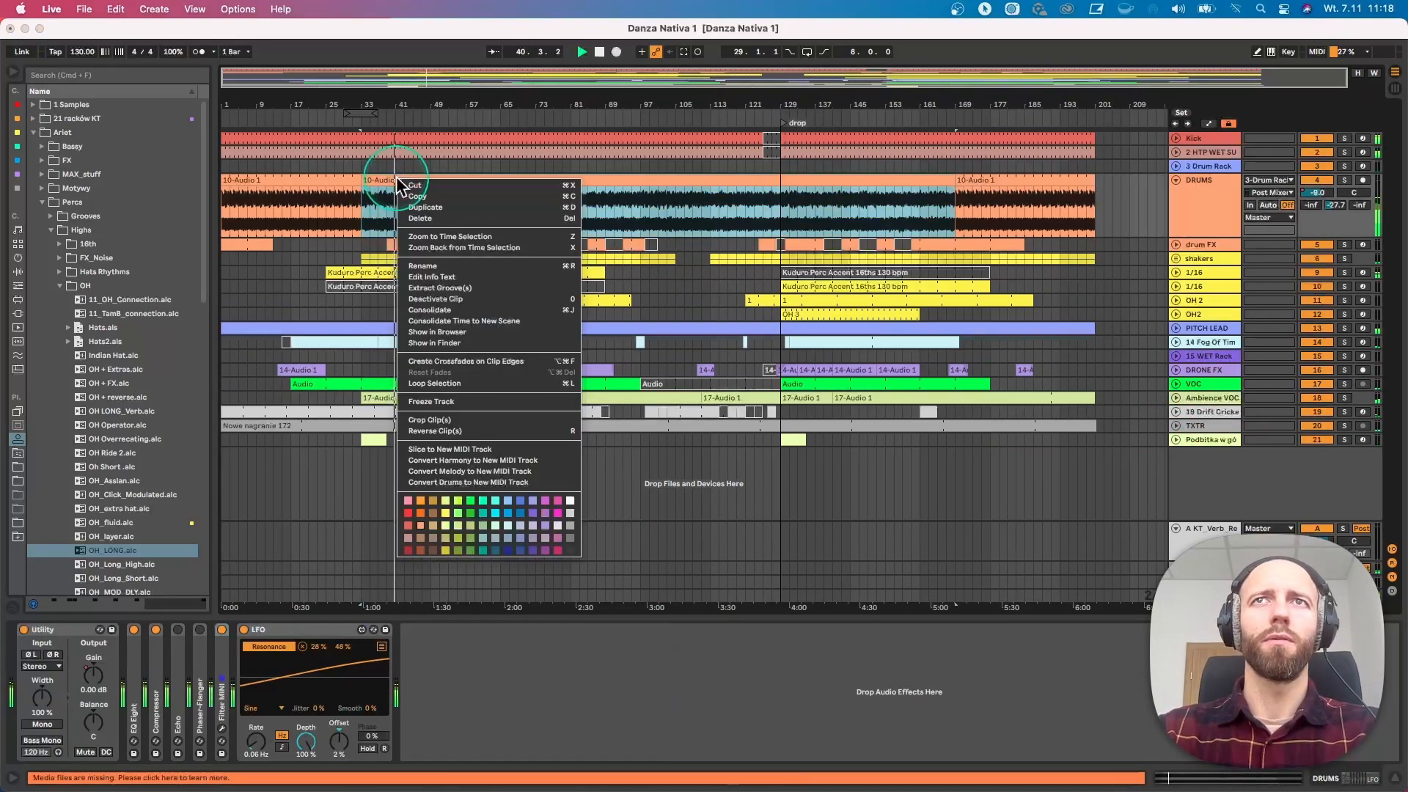
left_click(446, 513)
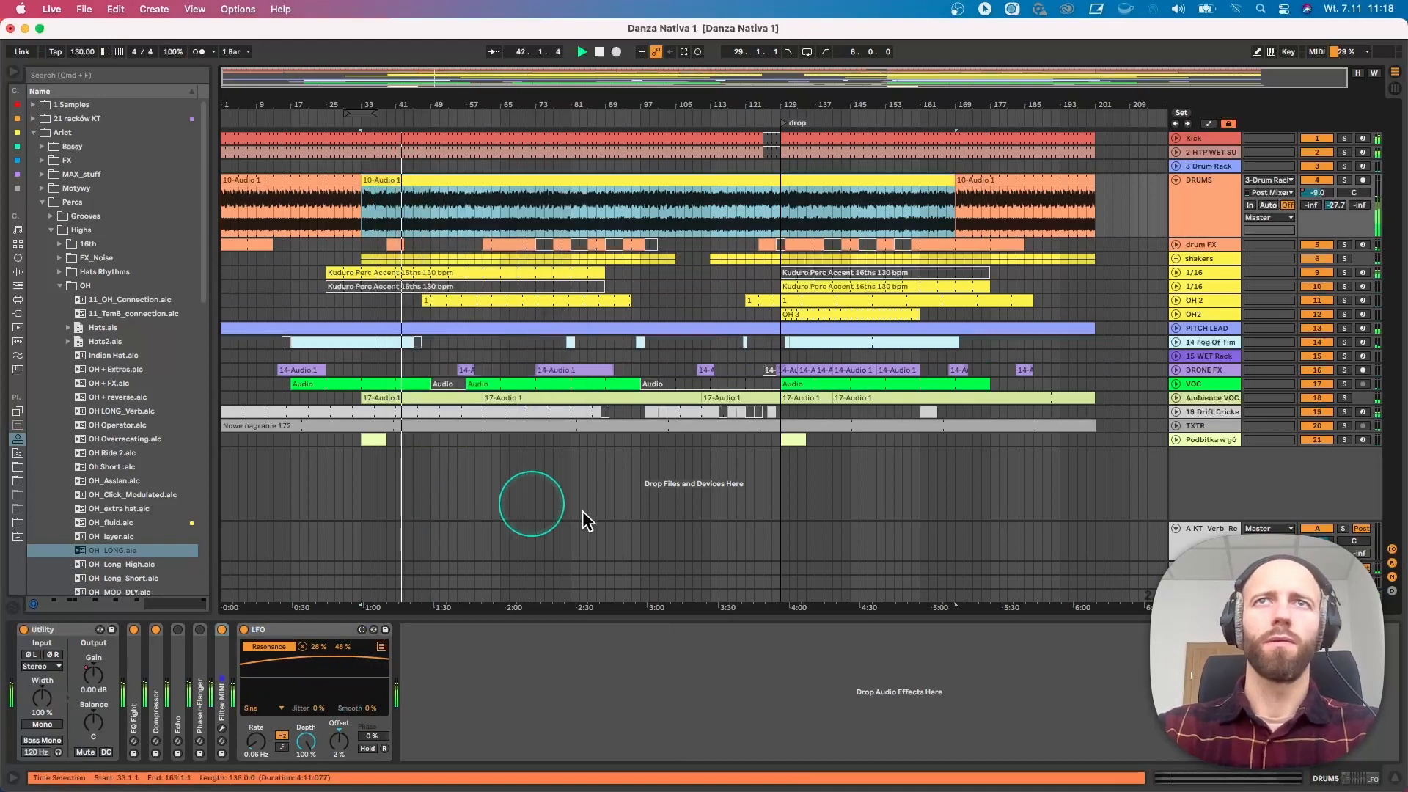
right_click(708, 181)
left_click(736, 533)
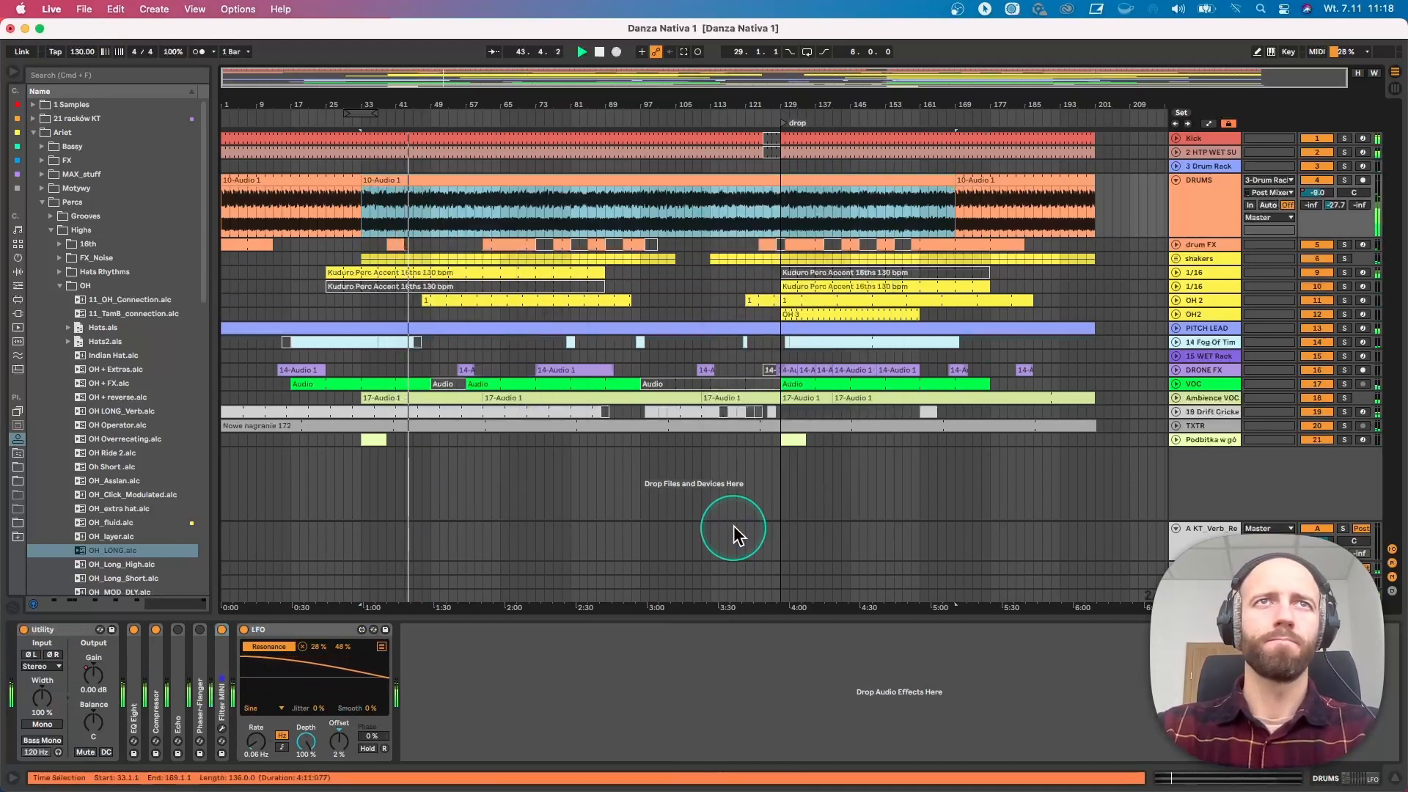
right_click(695, 181)
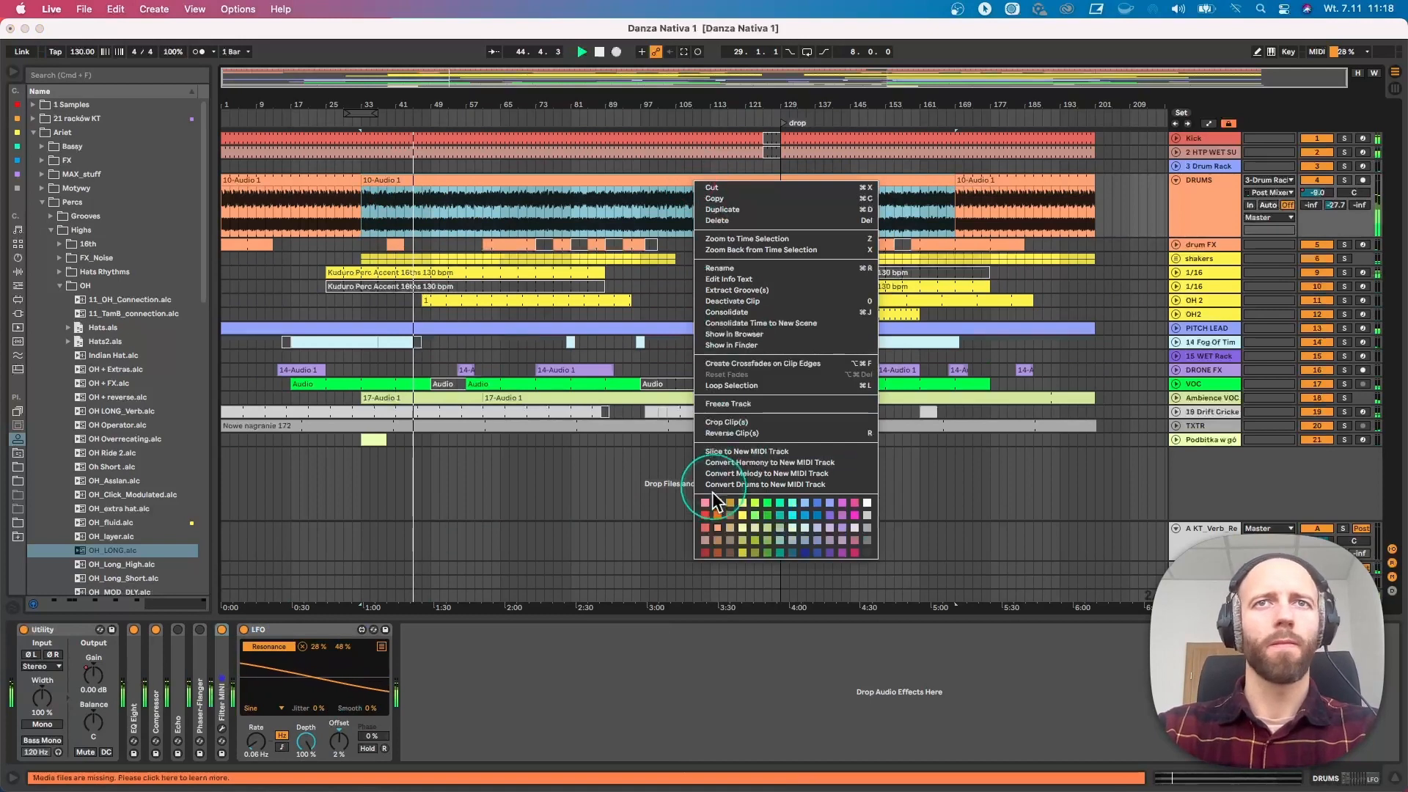
left_click(654, 500)
left_click(657, 498)
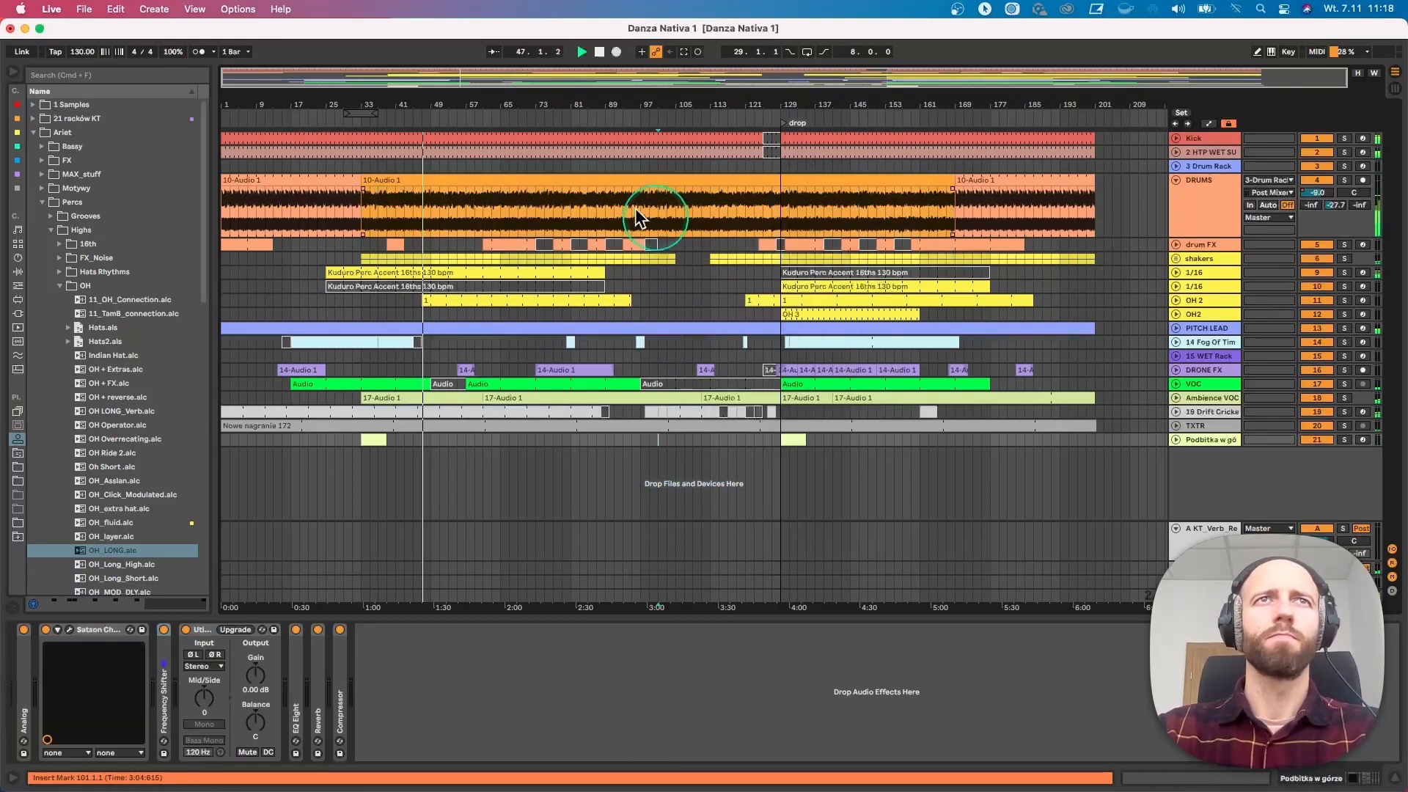
Add a locator at bar 33 of the arrangement and name it "full groove"
right_click(362, 120)
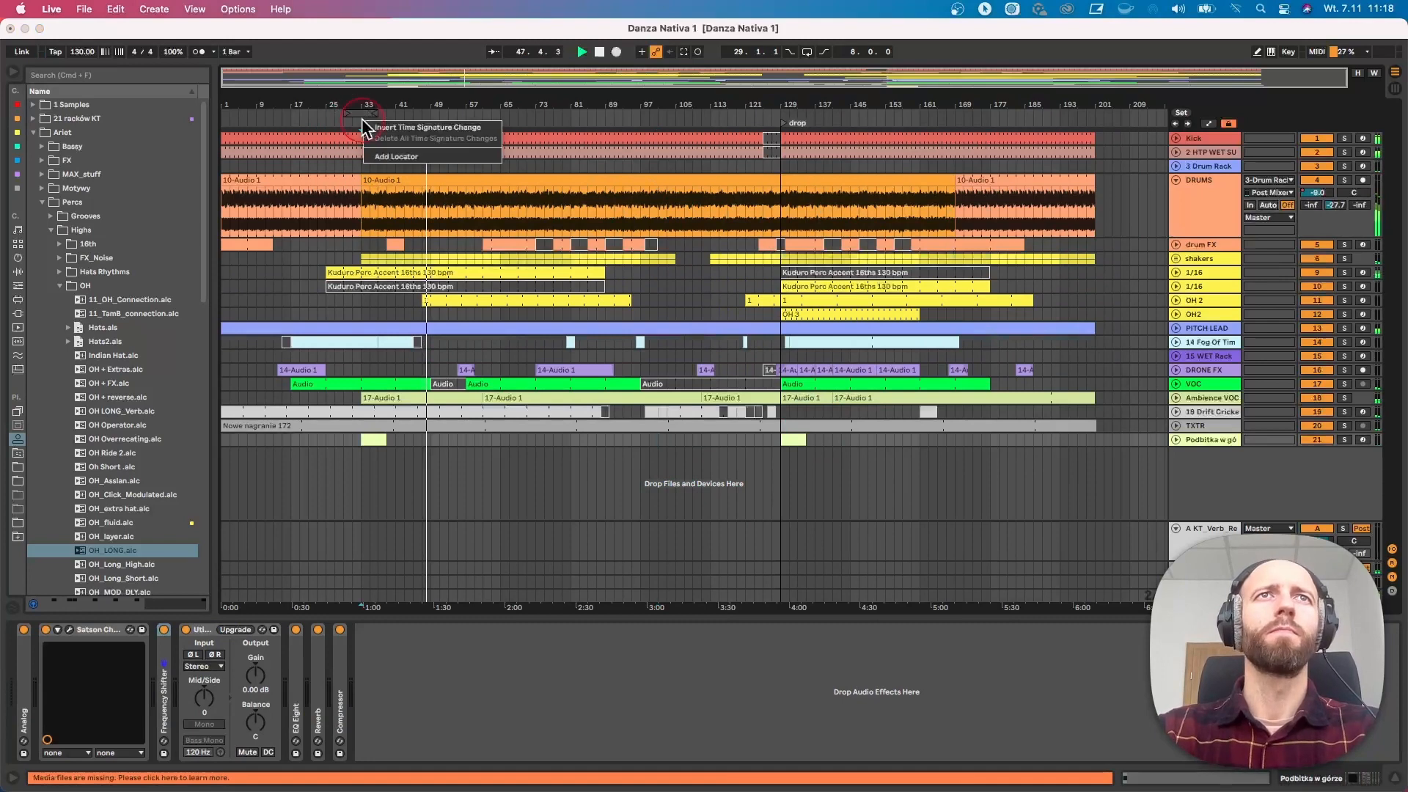
left_click(397, 157)
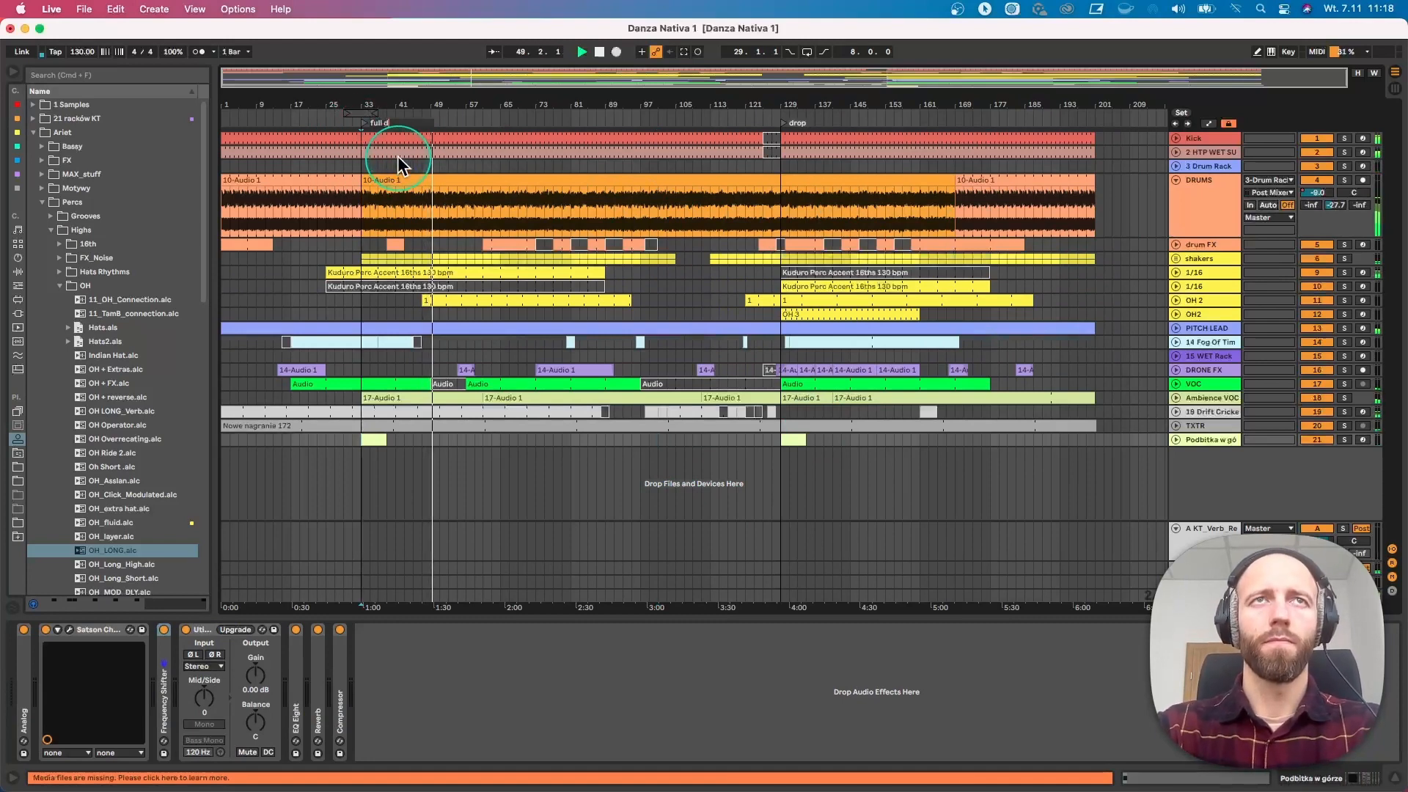
type("full groove")
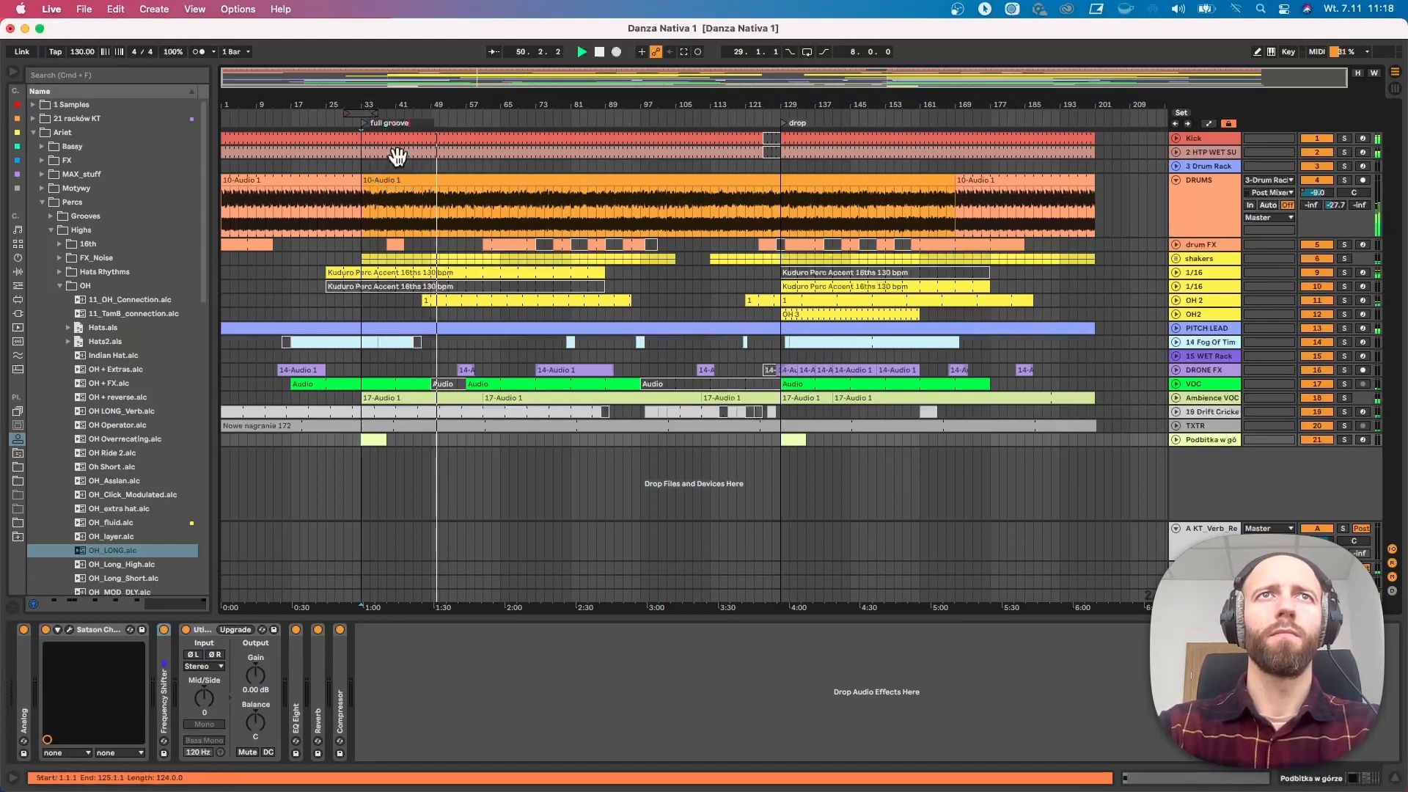
key("Return")
left_click(543, 299)
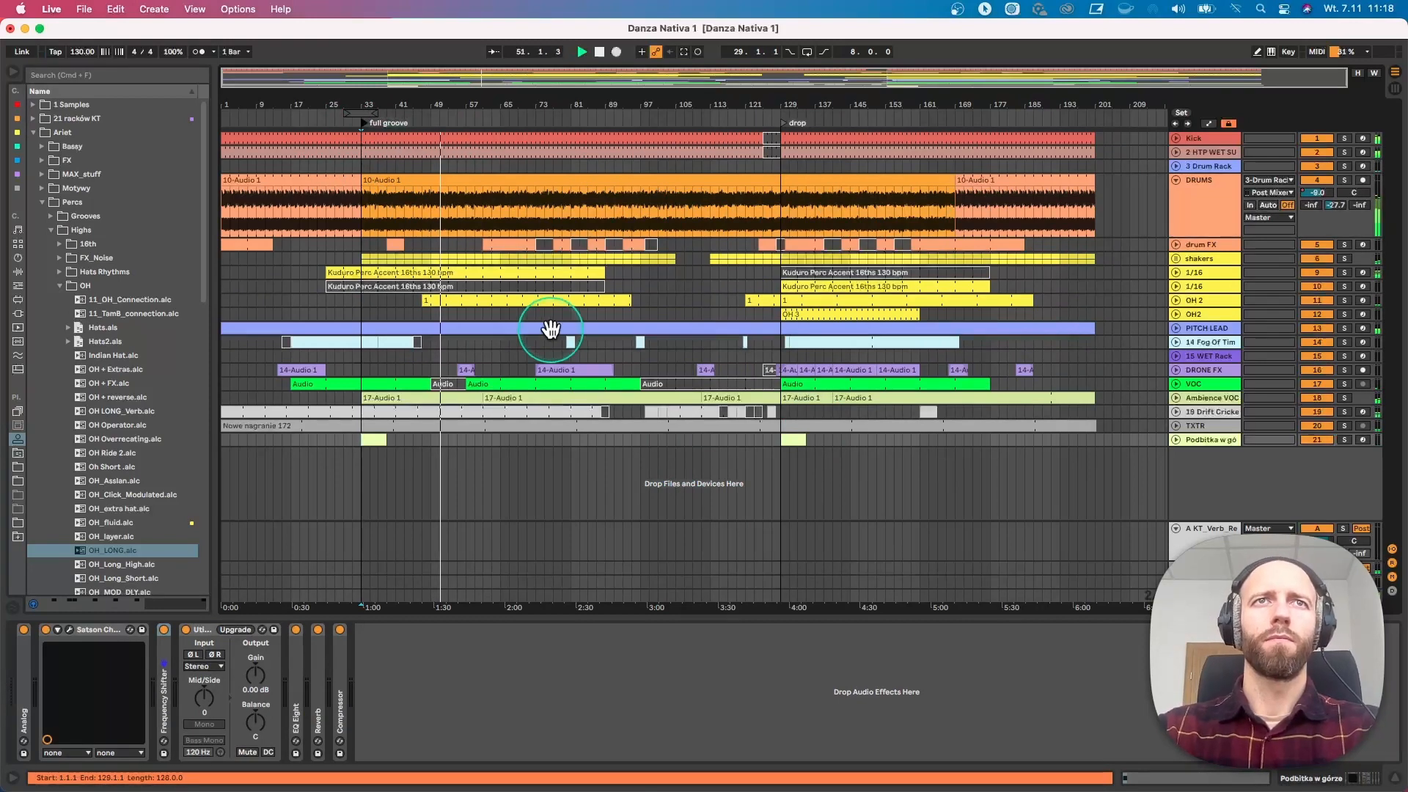
left_click(500, 297)
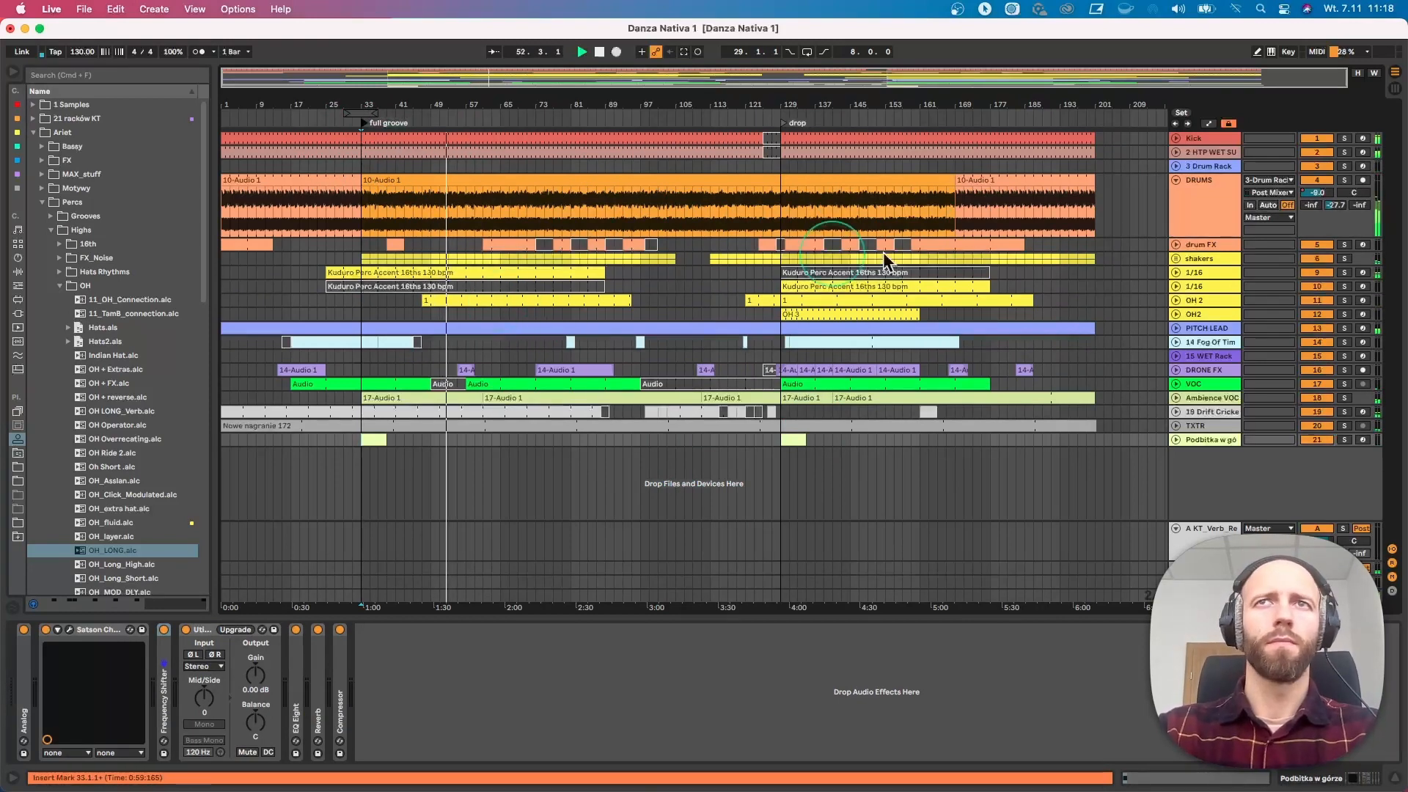
Show the shakers group's Utility Gain automation, add a breakpoint on its first rise near bar 65, and fold the group
left_click(1176, 259)
left_click(1185, 264)
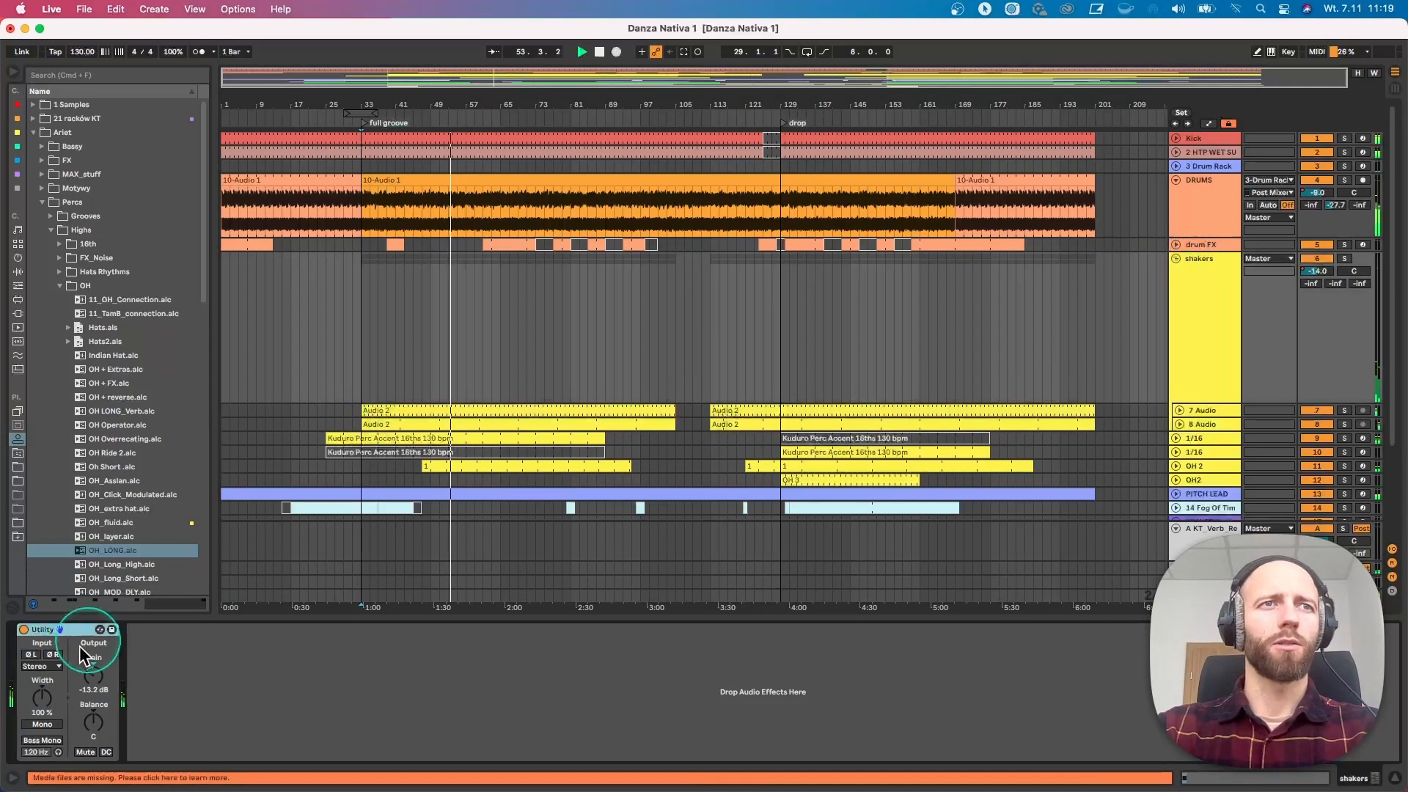
right_click(101, 679)
left_click(124, 685)
left_click(438, 410)
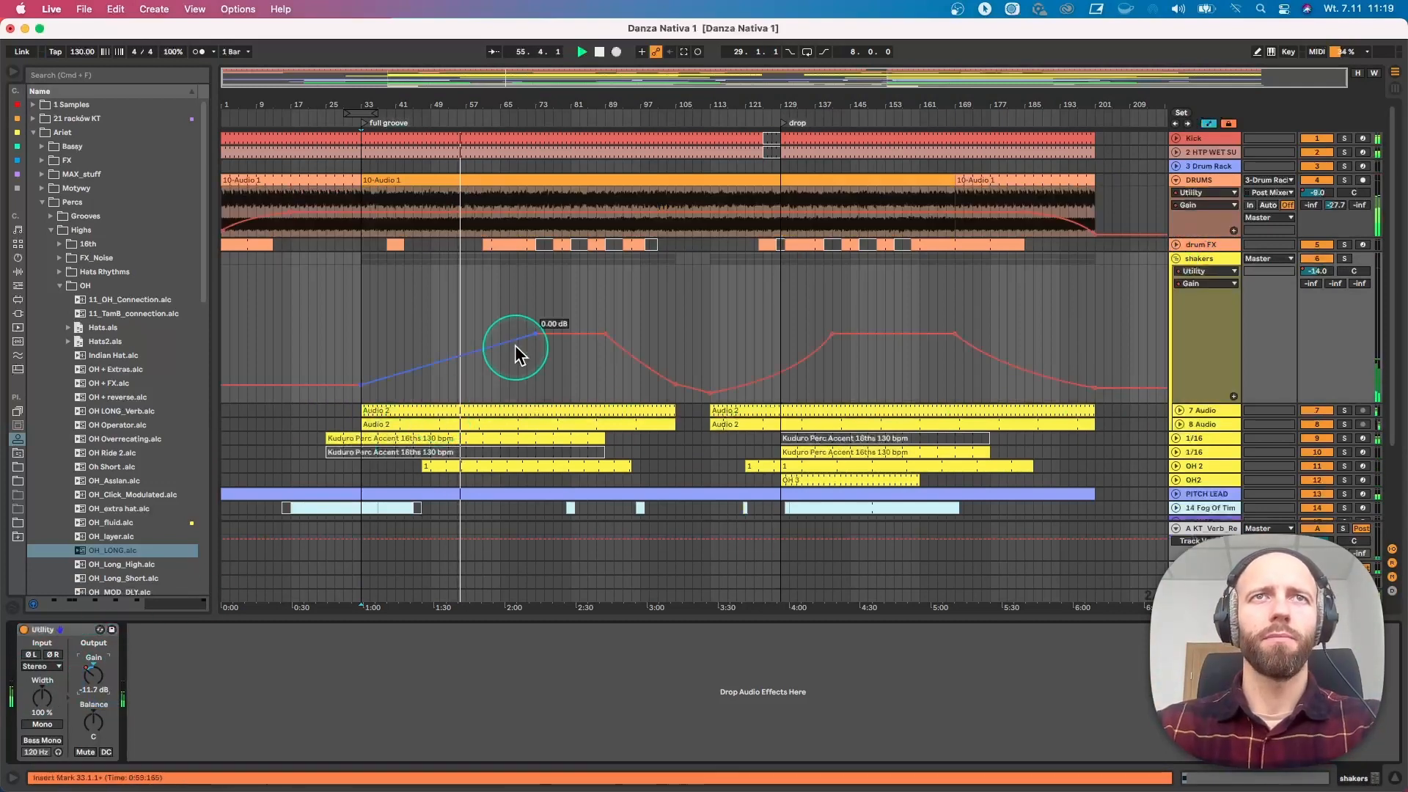
left_click_drag(499, 344, 500, 342)
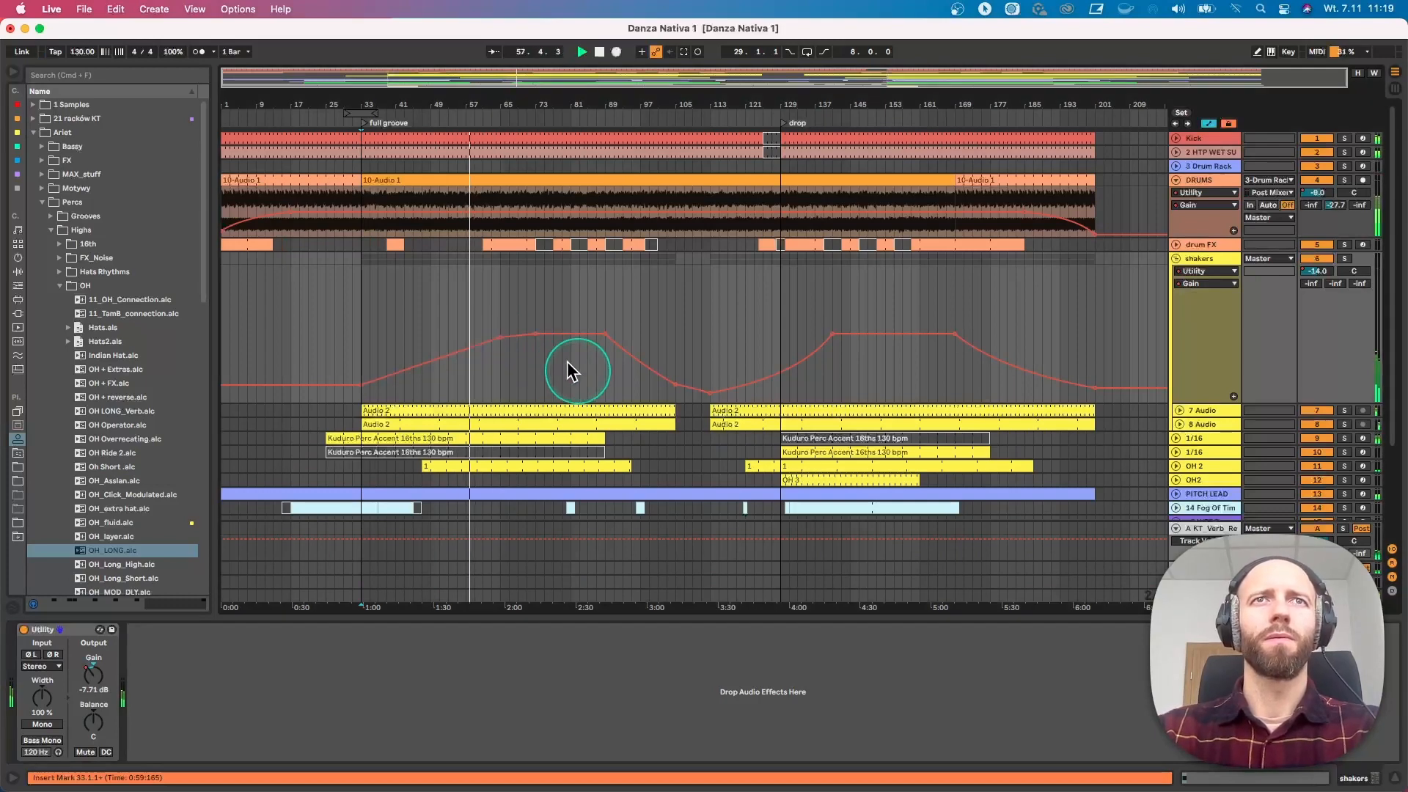
left_click(1176, 258)
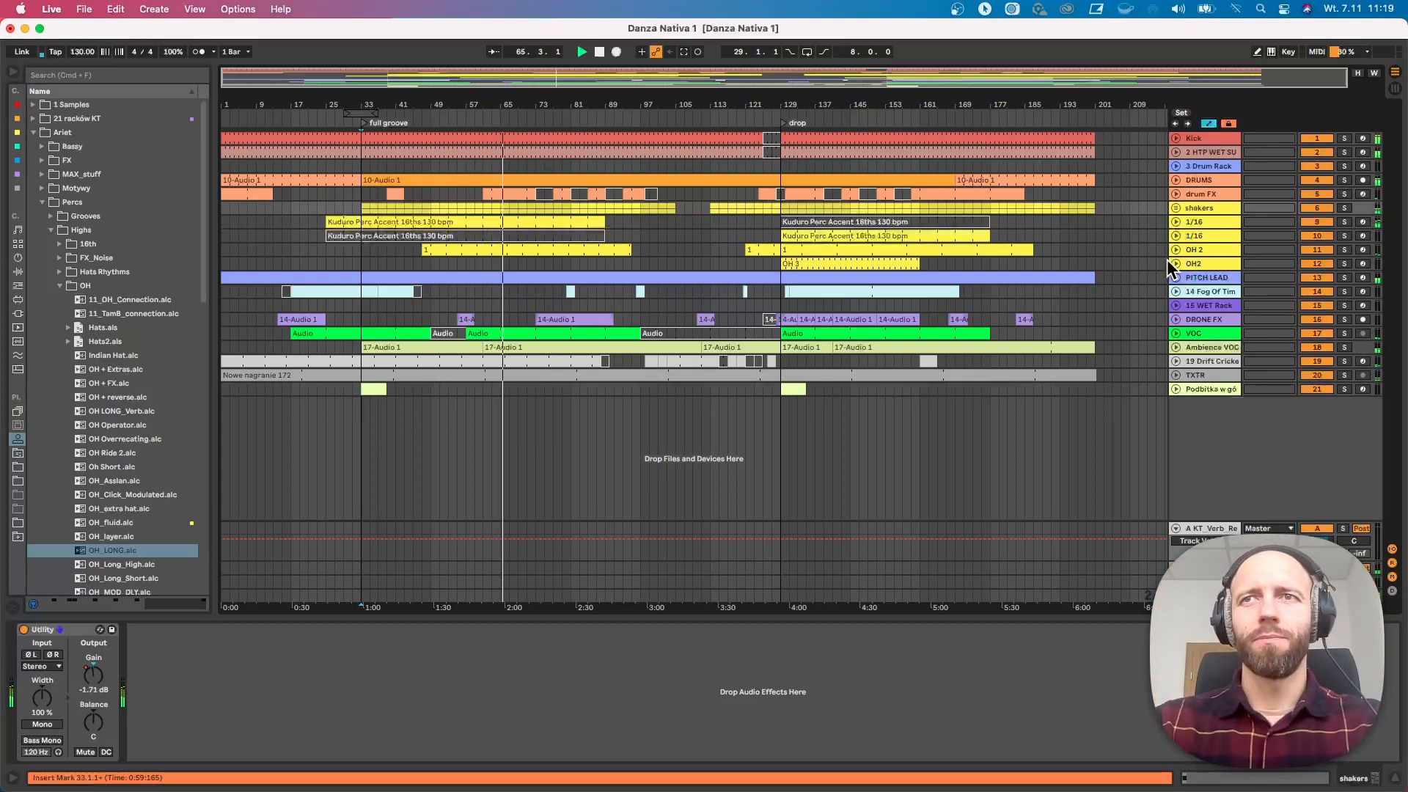
left_click(969, 375)
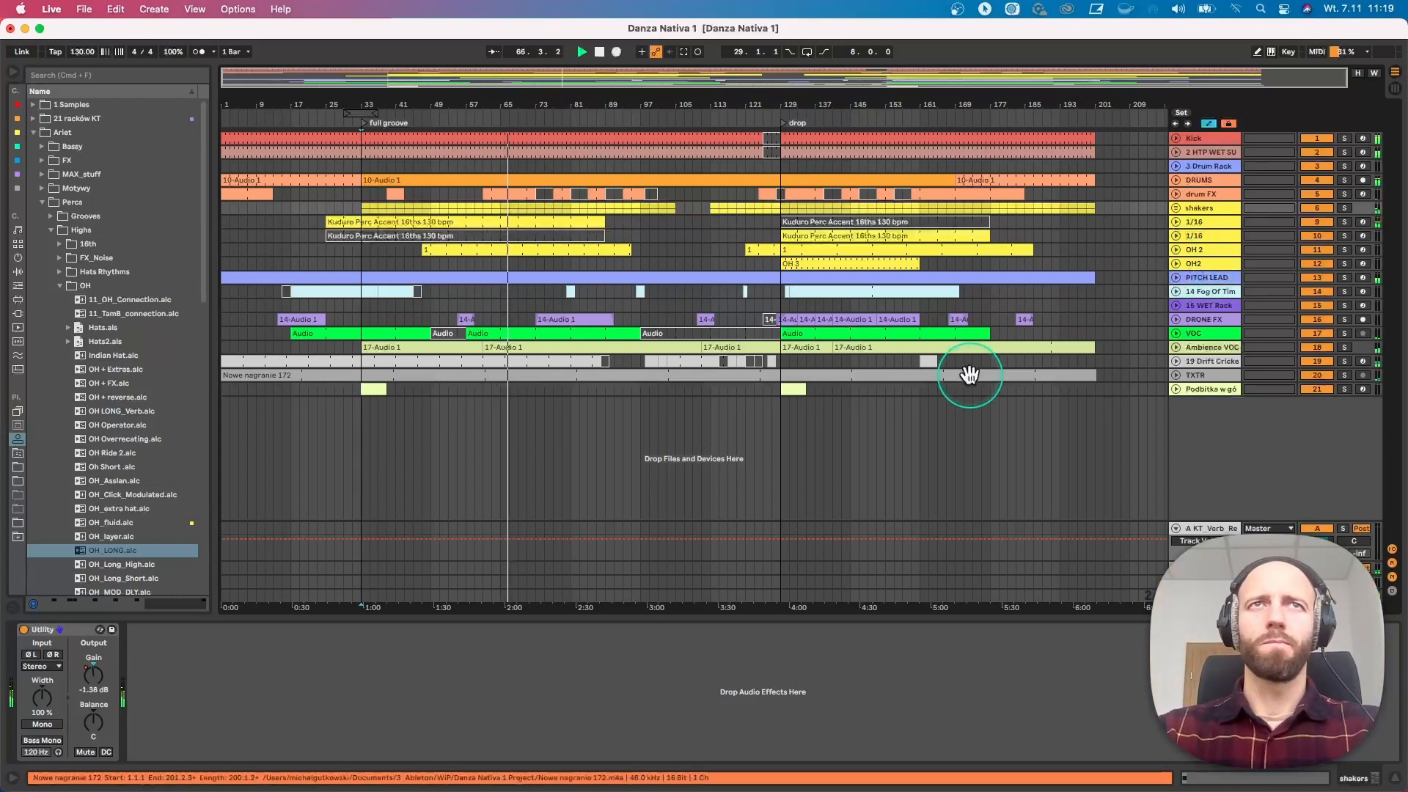
Unfold the drum FX track, hide automation, and deactivate its clips at bars 65 to 69 and 69 to 73
left_click(1176, 193)
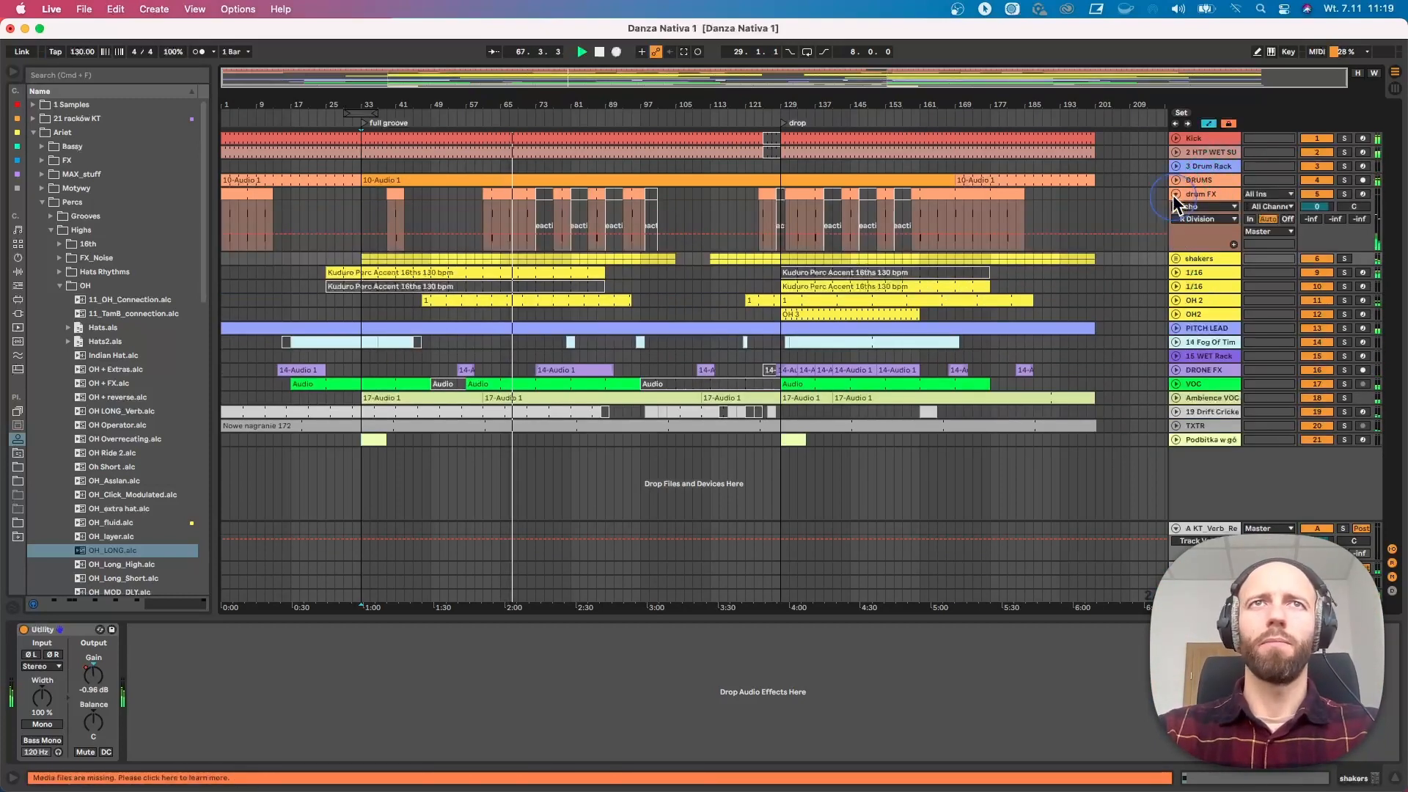
left_click(505, 220)
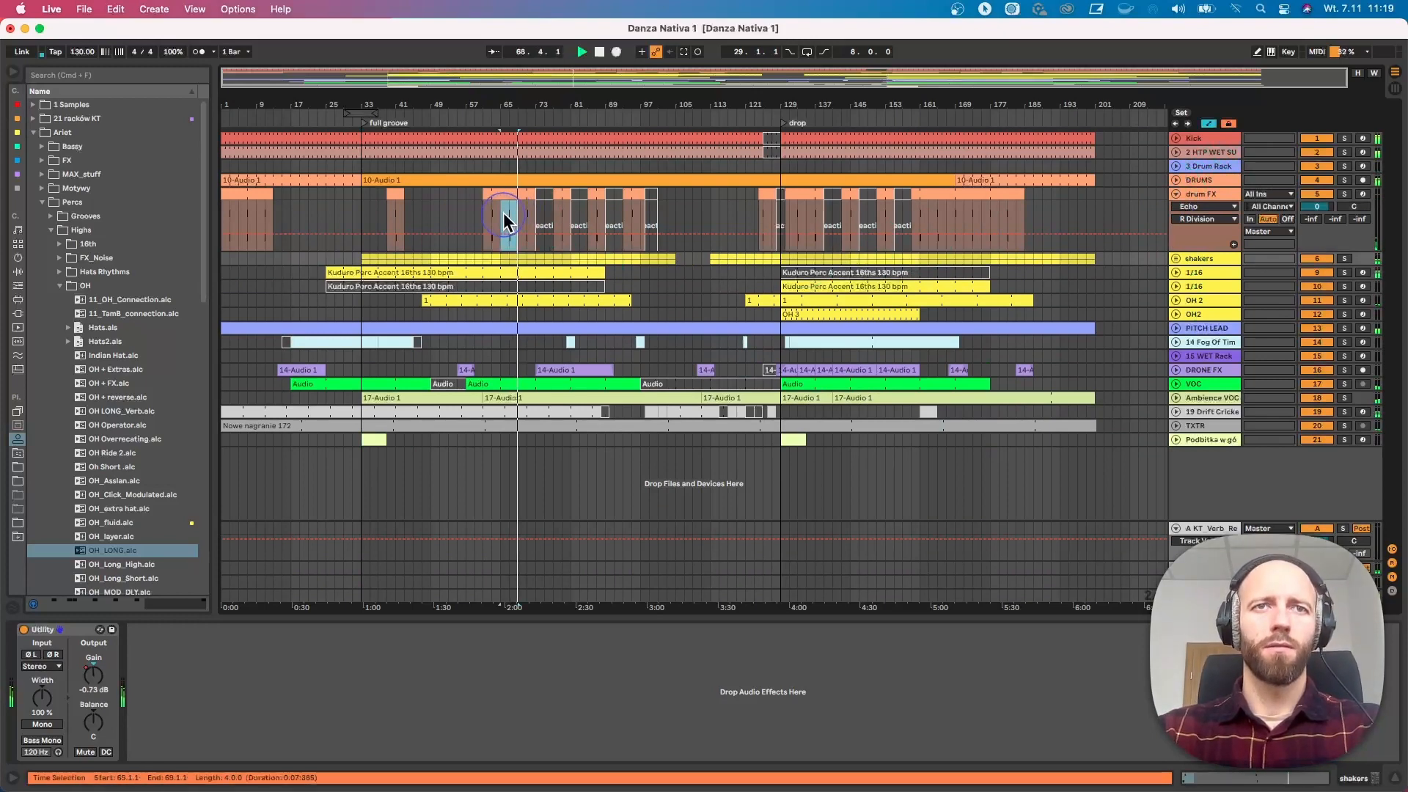
left_click(504, 220)
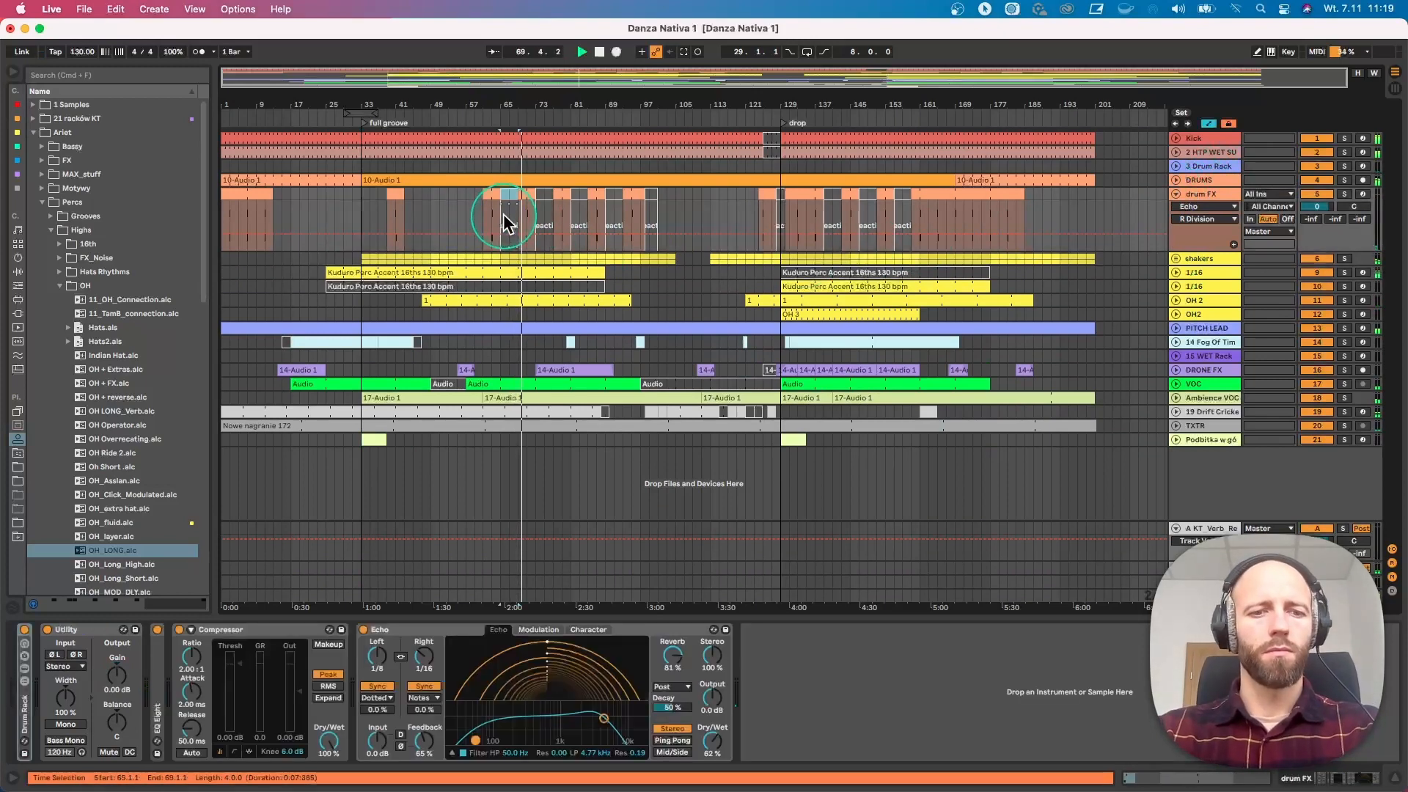
key("a")
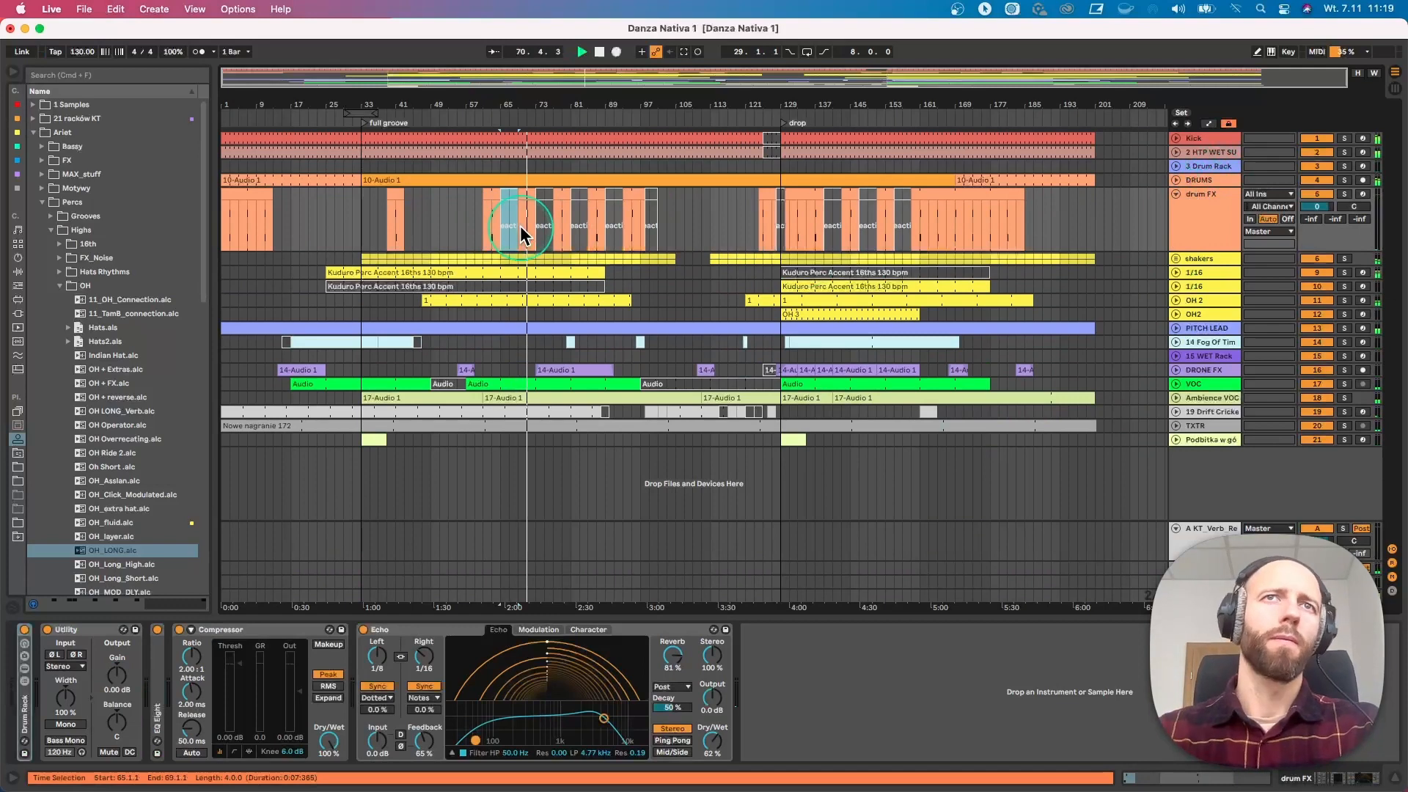
left_click(525, 198)
left_click(526, 198)
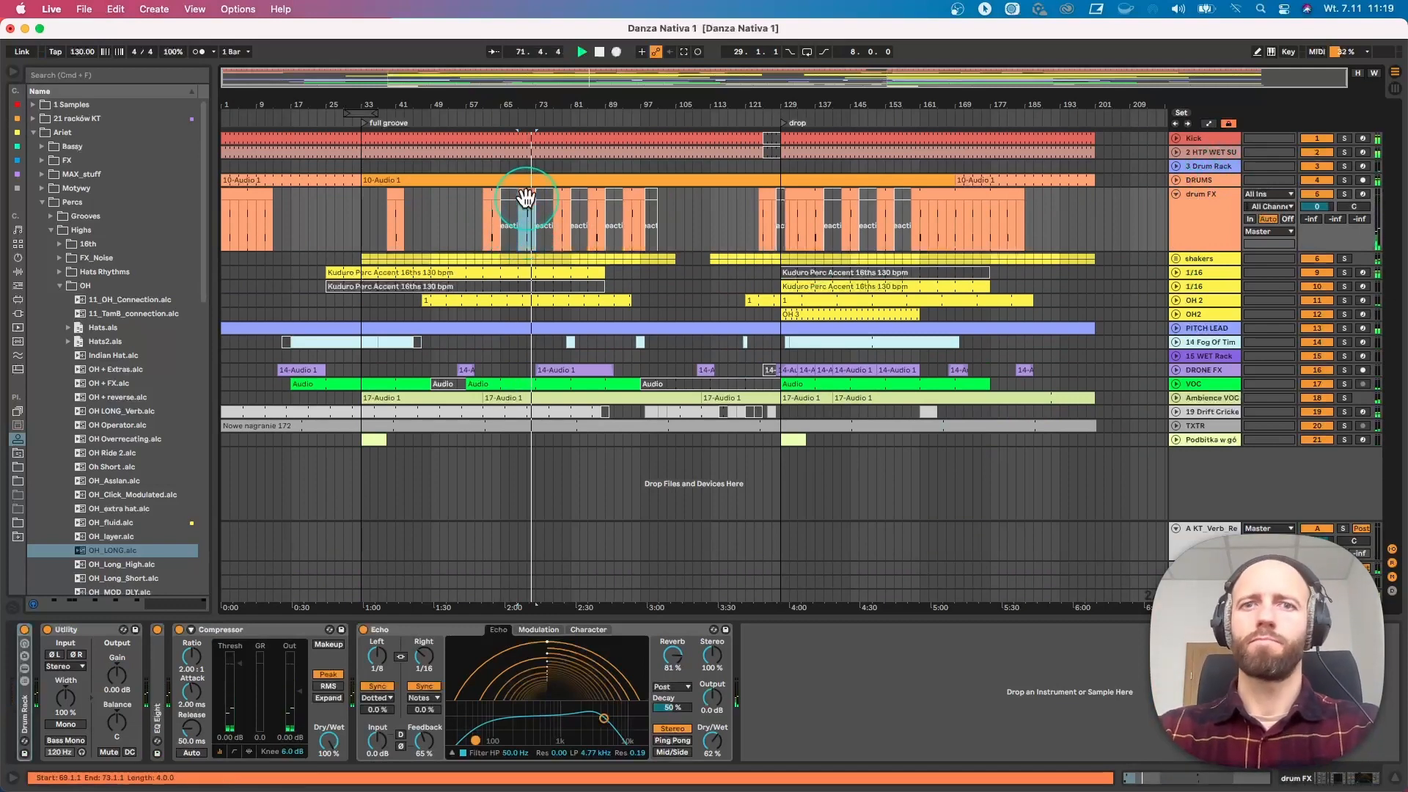
key("0")
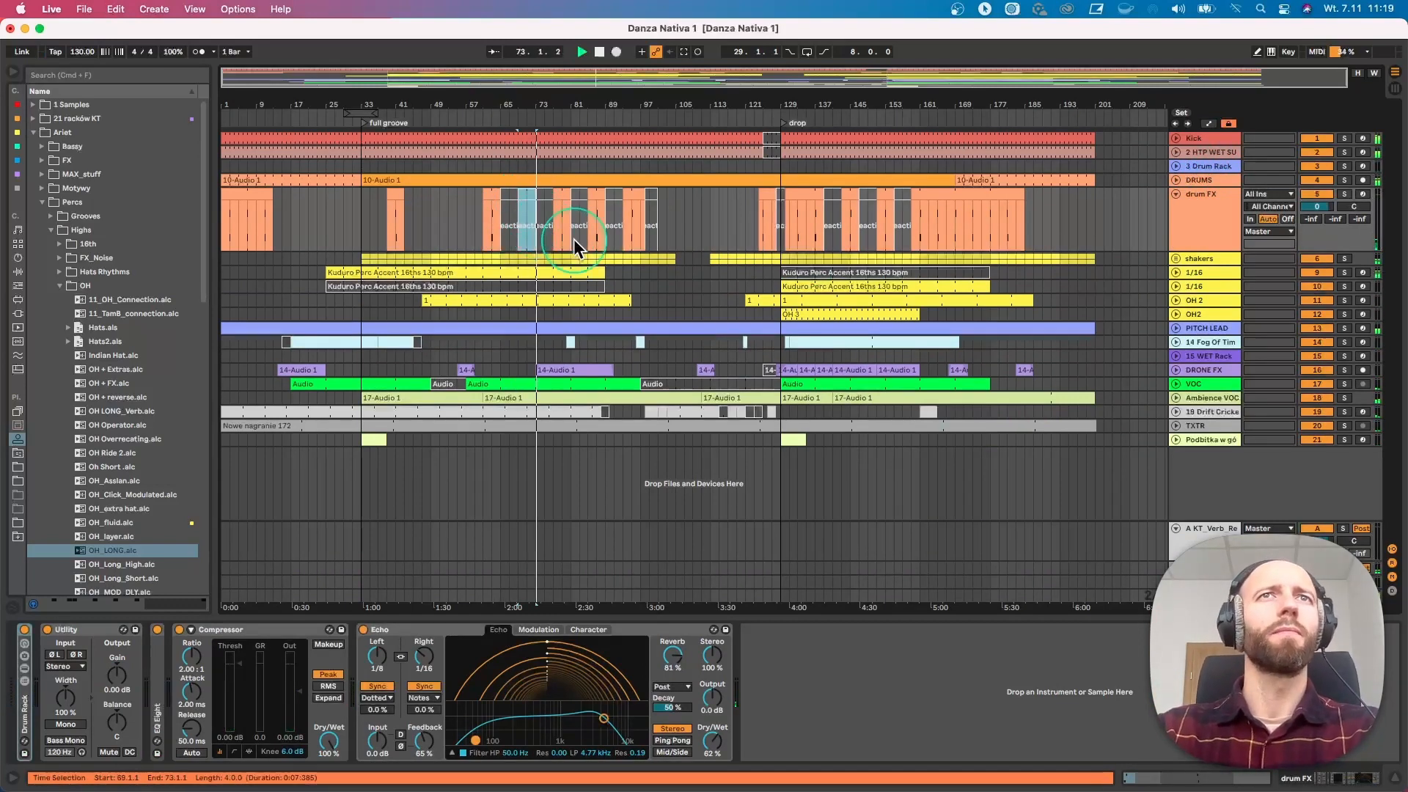
Shift the next three active drum FX clips about two bars later, and move the short Fog Of Time clip to bar 78
left_click(565, 192)
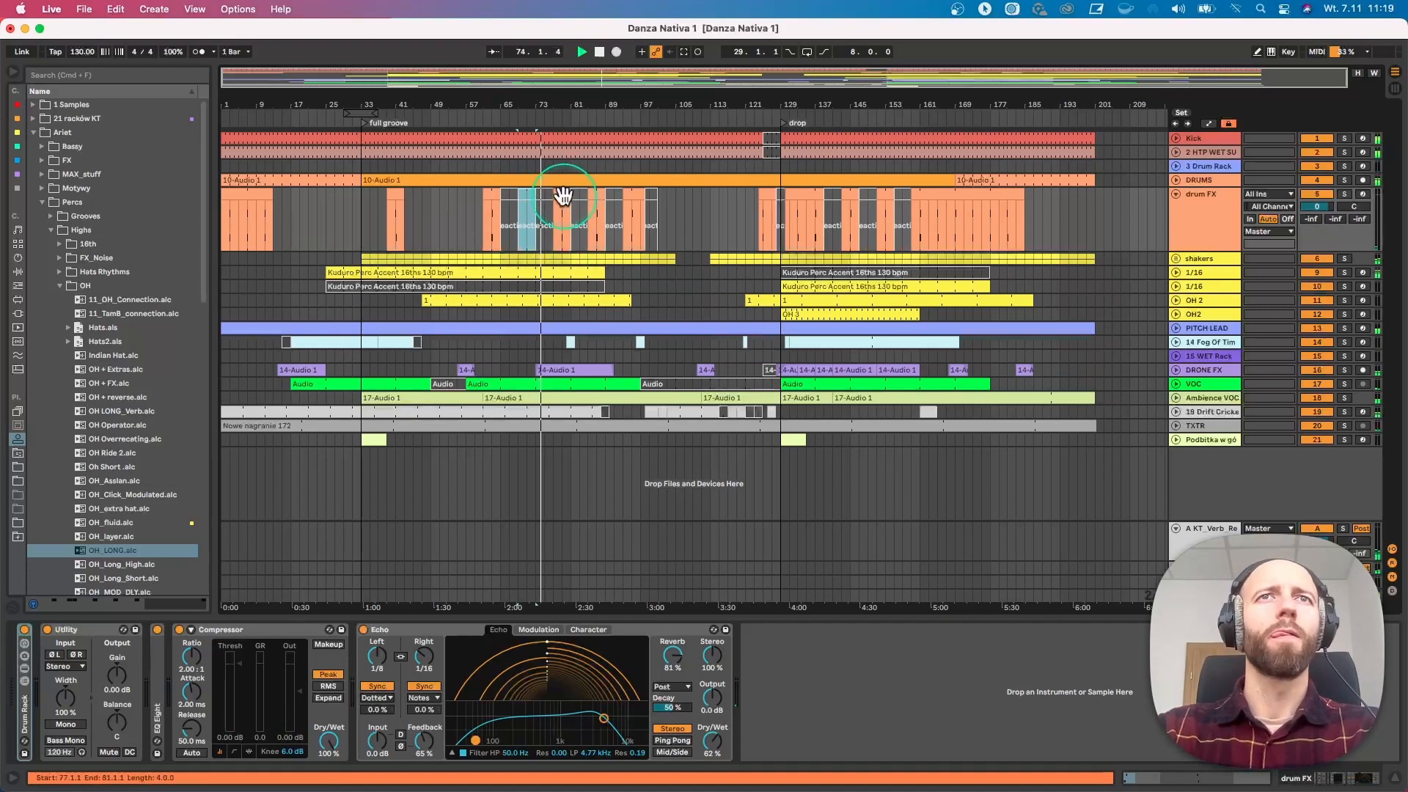
left_click(572, 193)
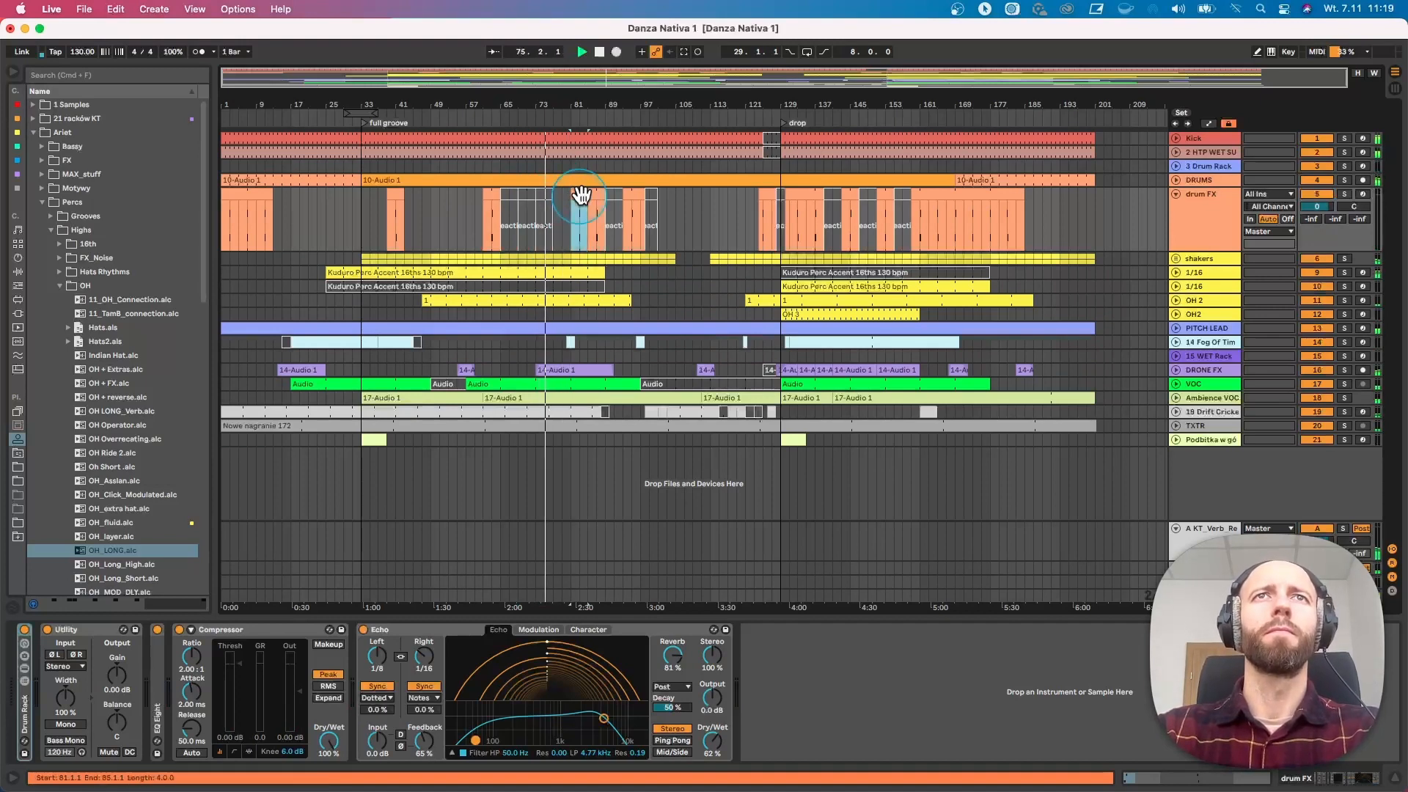
left_click_drag(580, 197, 636, 195)
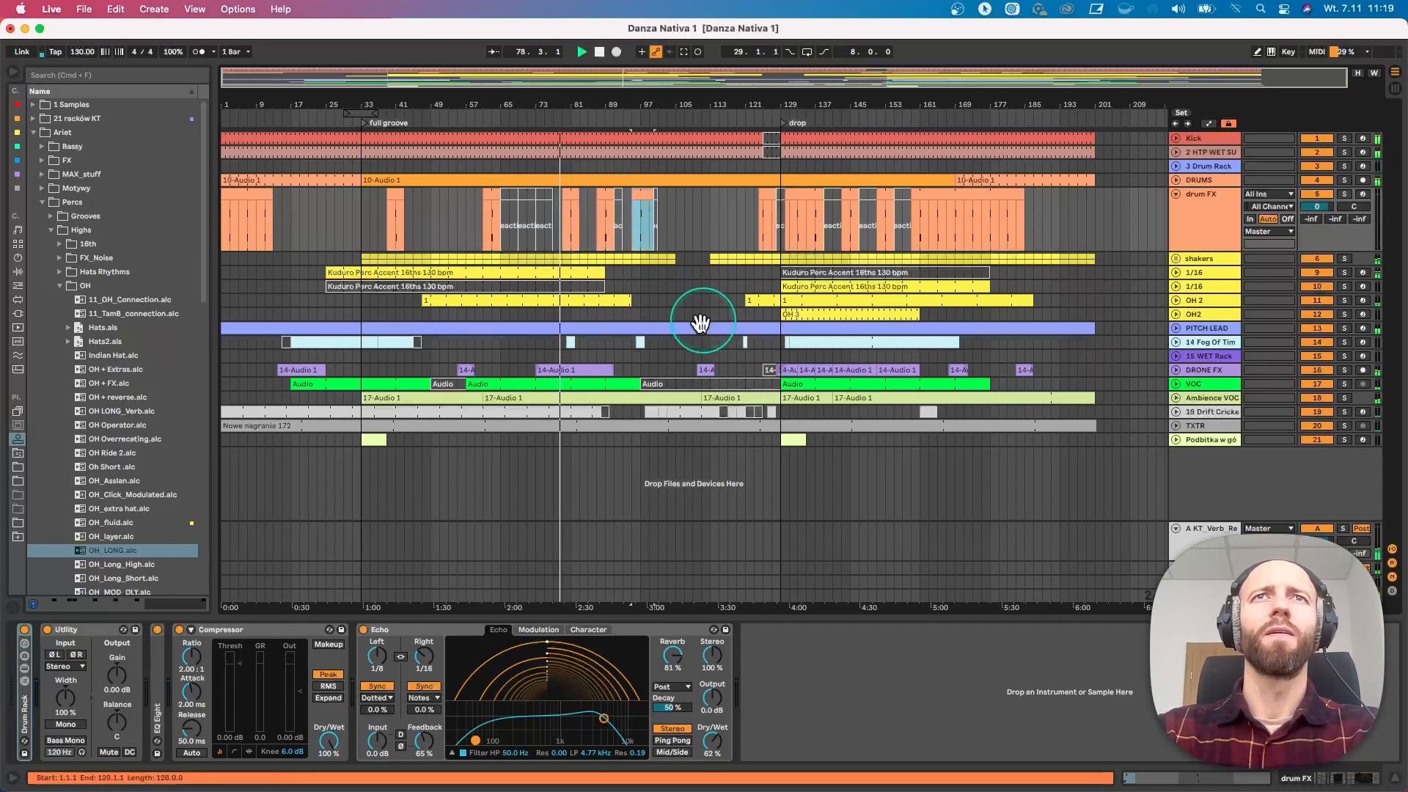
left_click(562, 340)
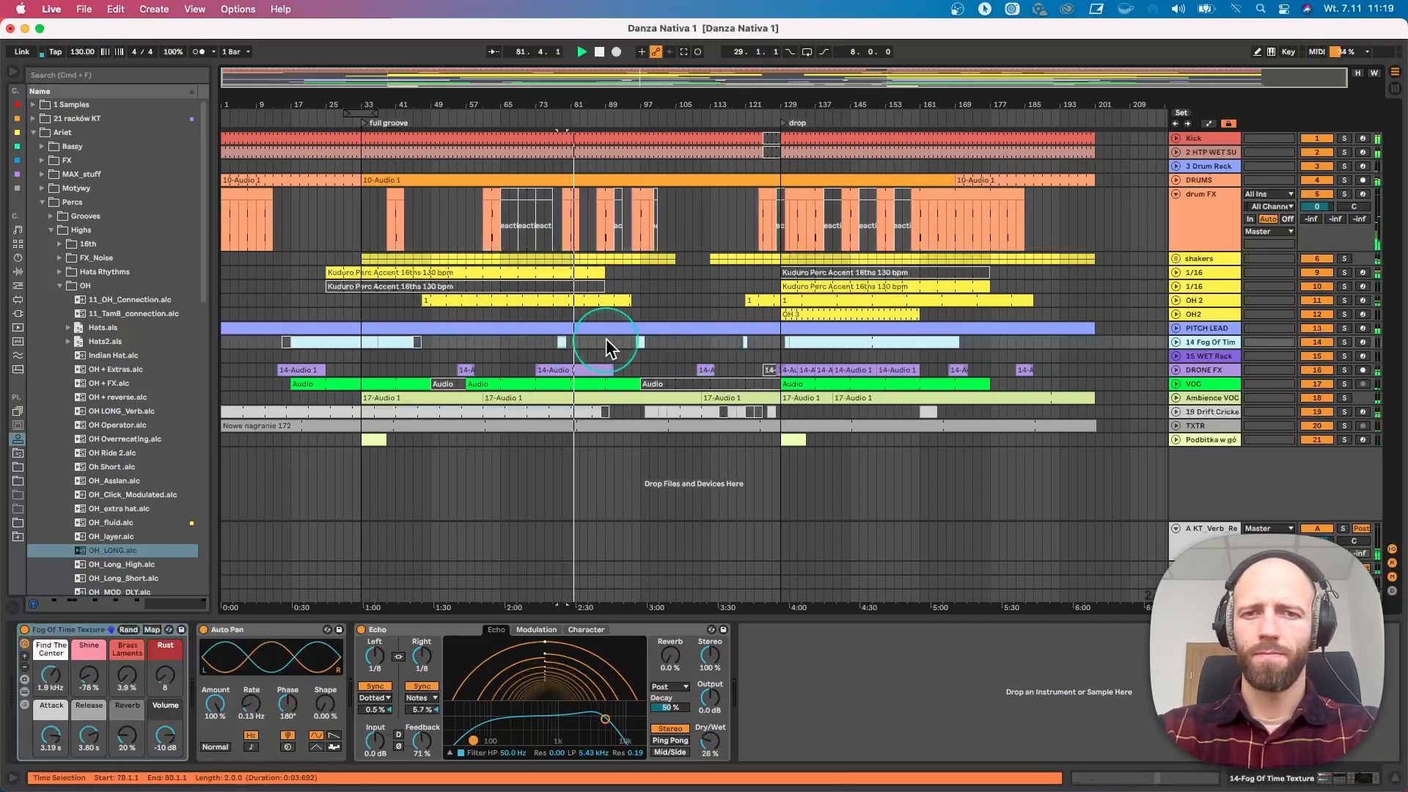
Inspect the DRONE FX clip at bar 73 and its devices with the track unfolded, then fold DRONE FX and drum FX
left_click(579, 370)
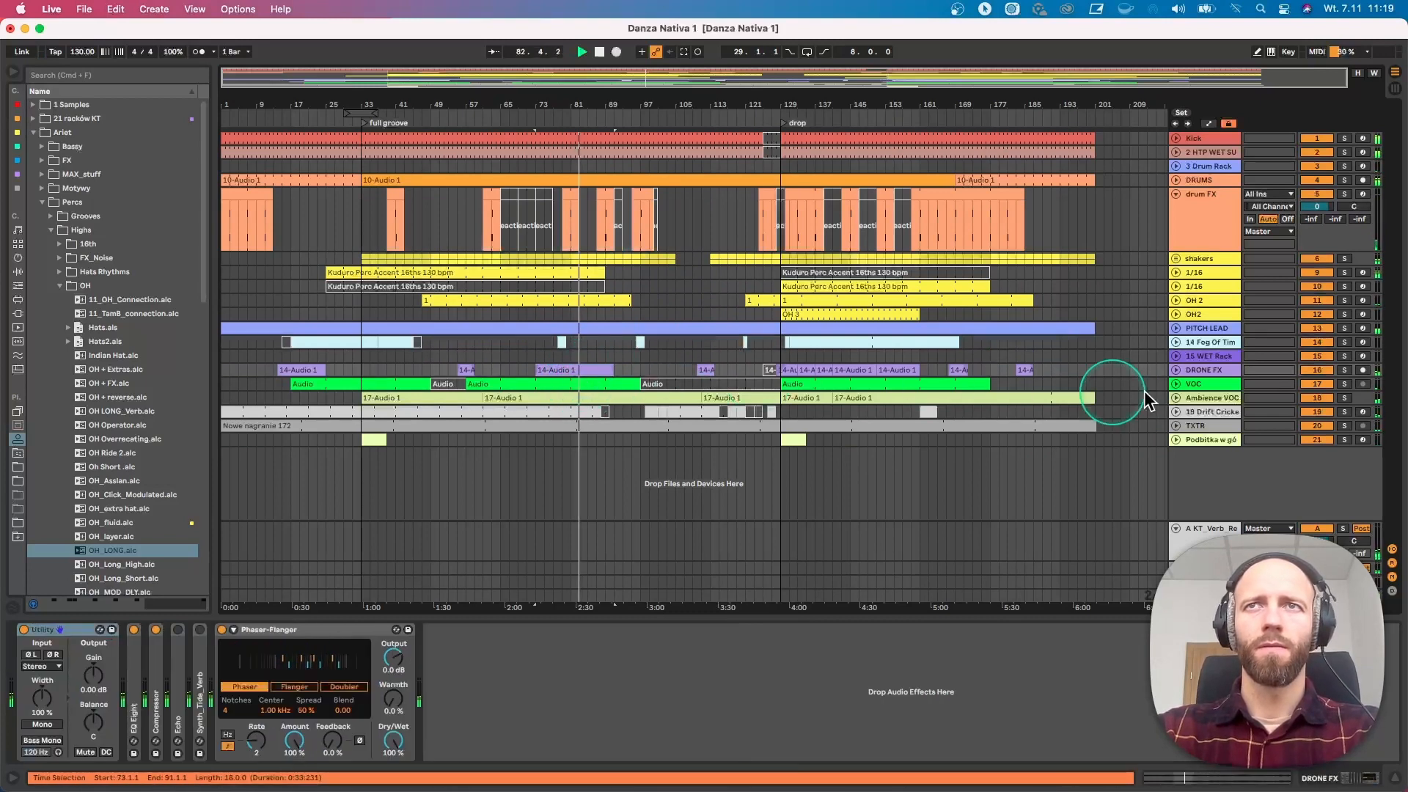
left_click(1175, 371)
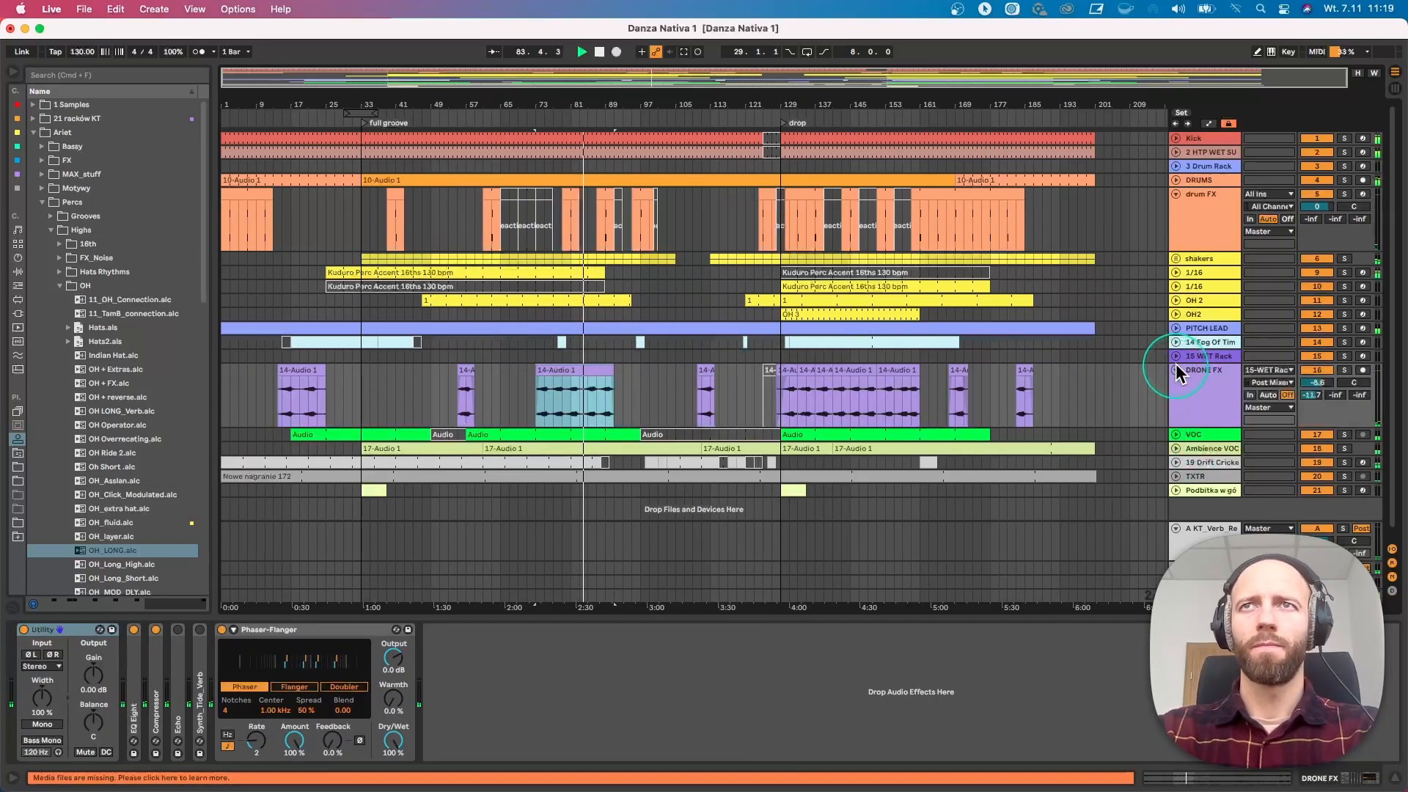
left_click(1175, 371)
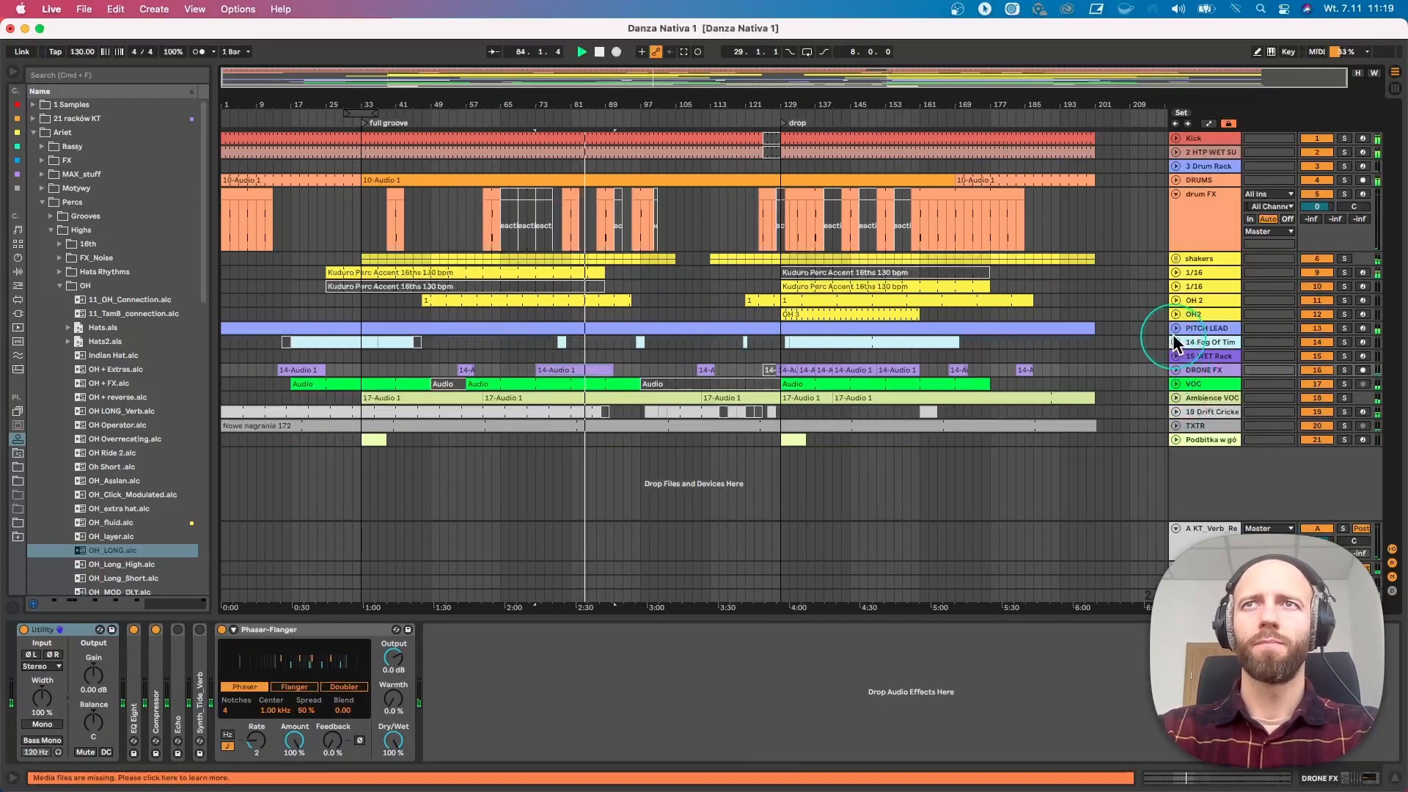
left_click(1175, 193)
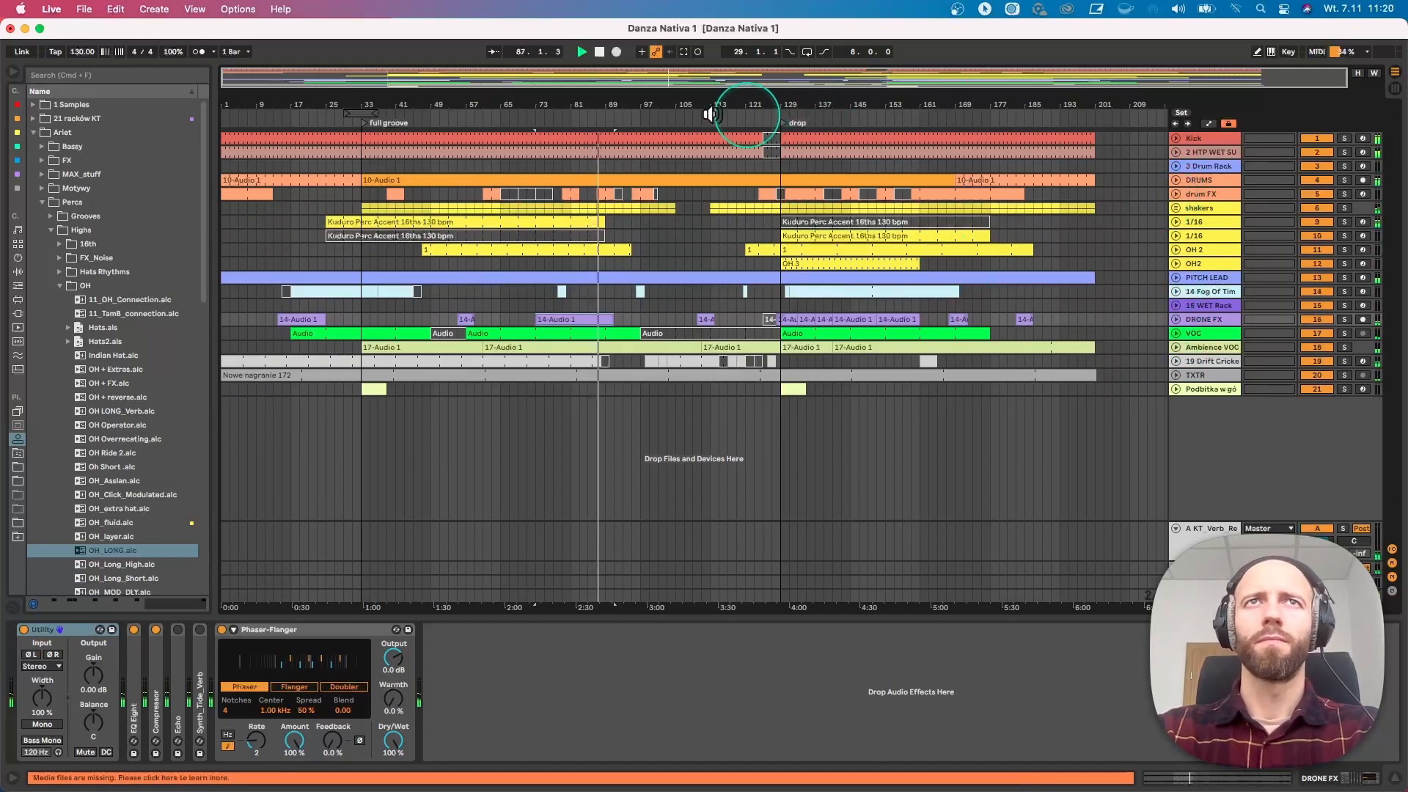
left_click(631, 262)
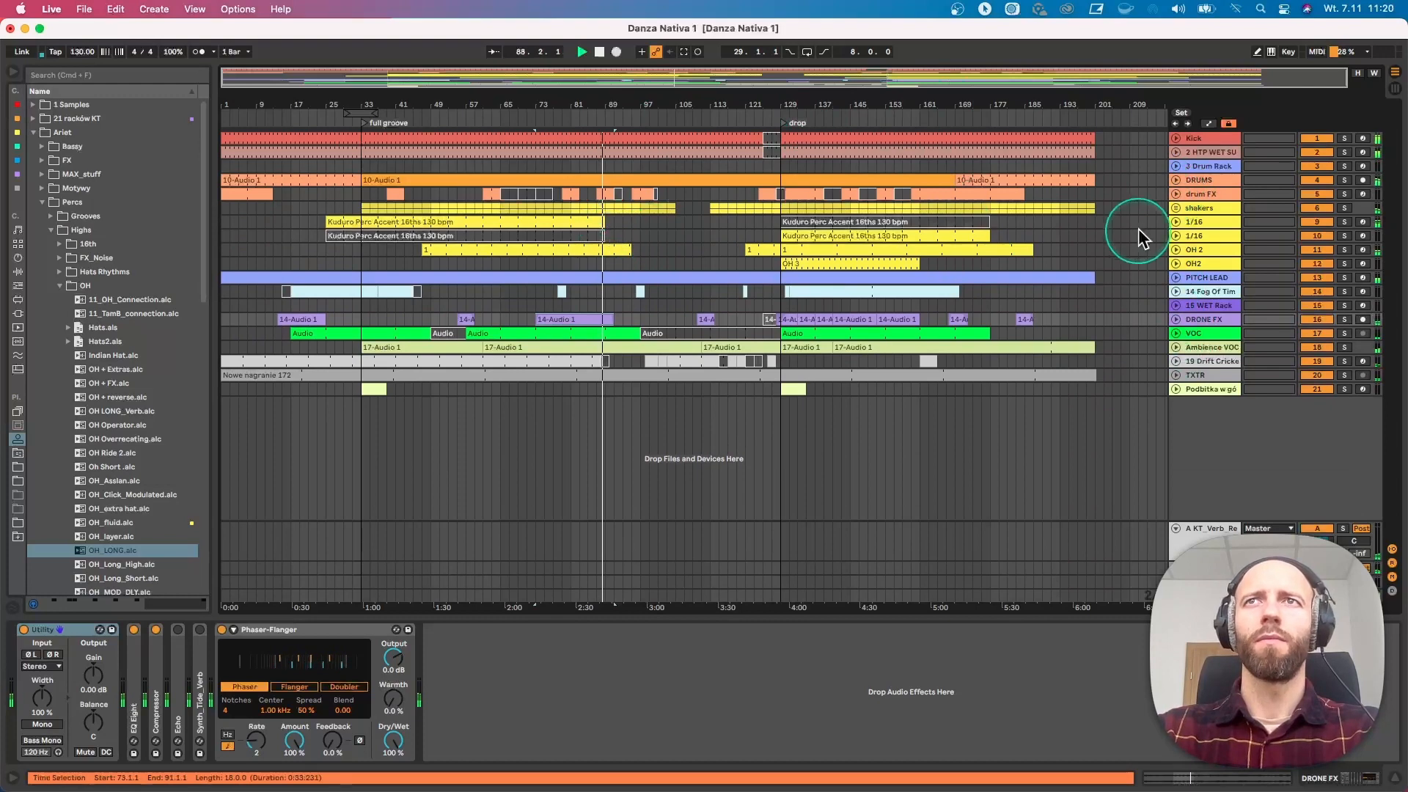
Show the first 1/16 track's devices, display the shakers group's Utility Gain automation, and unfold the PITCH LEAD track
left_click(1198, 221)
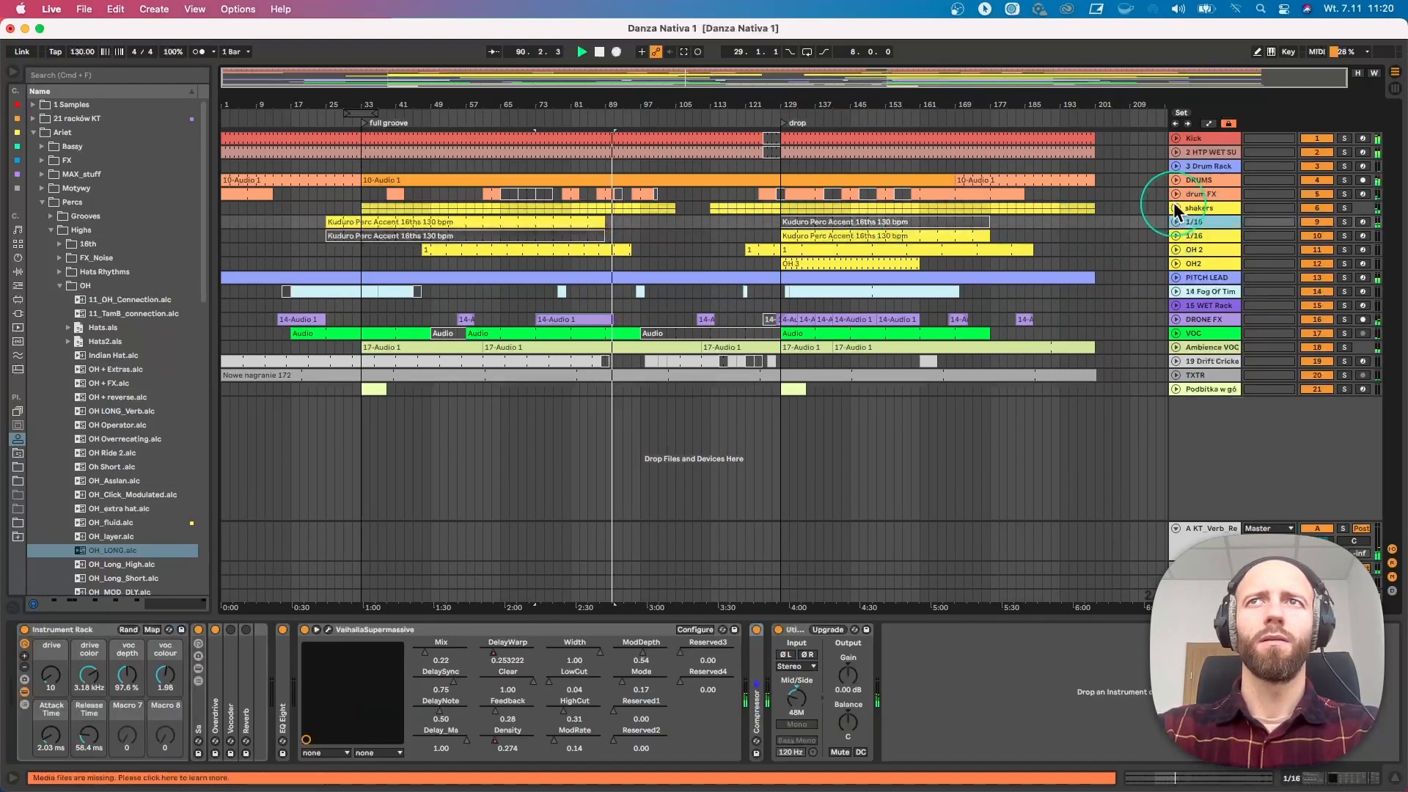
left_click(1175, 208)
left_click(1207, 218)
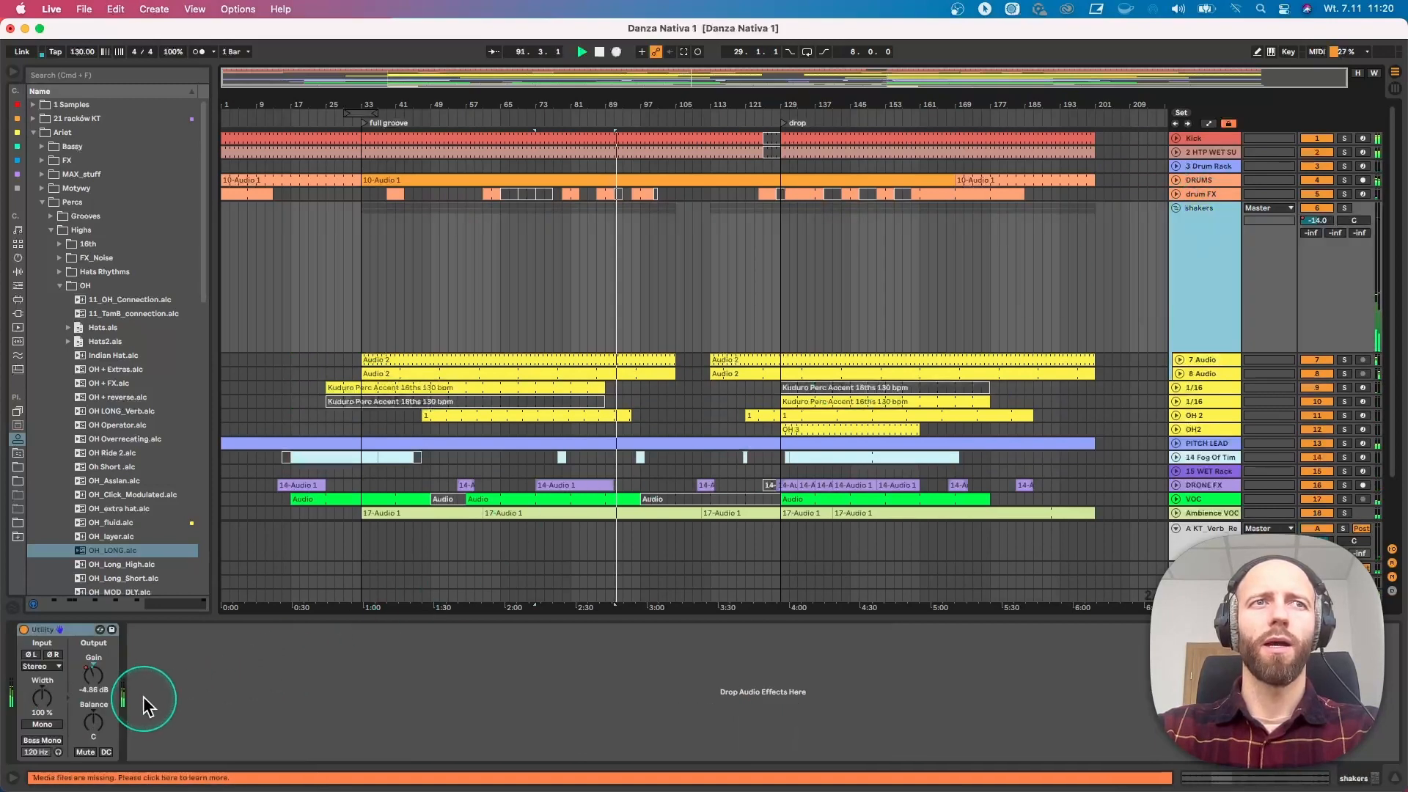
left_click(95, 679)
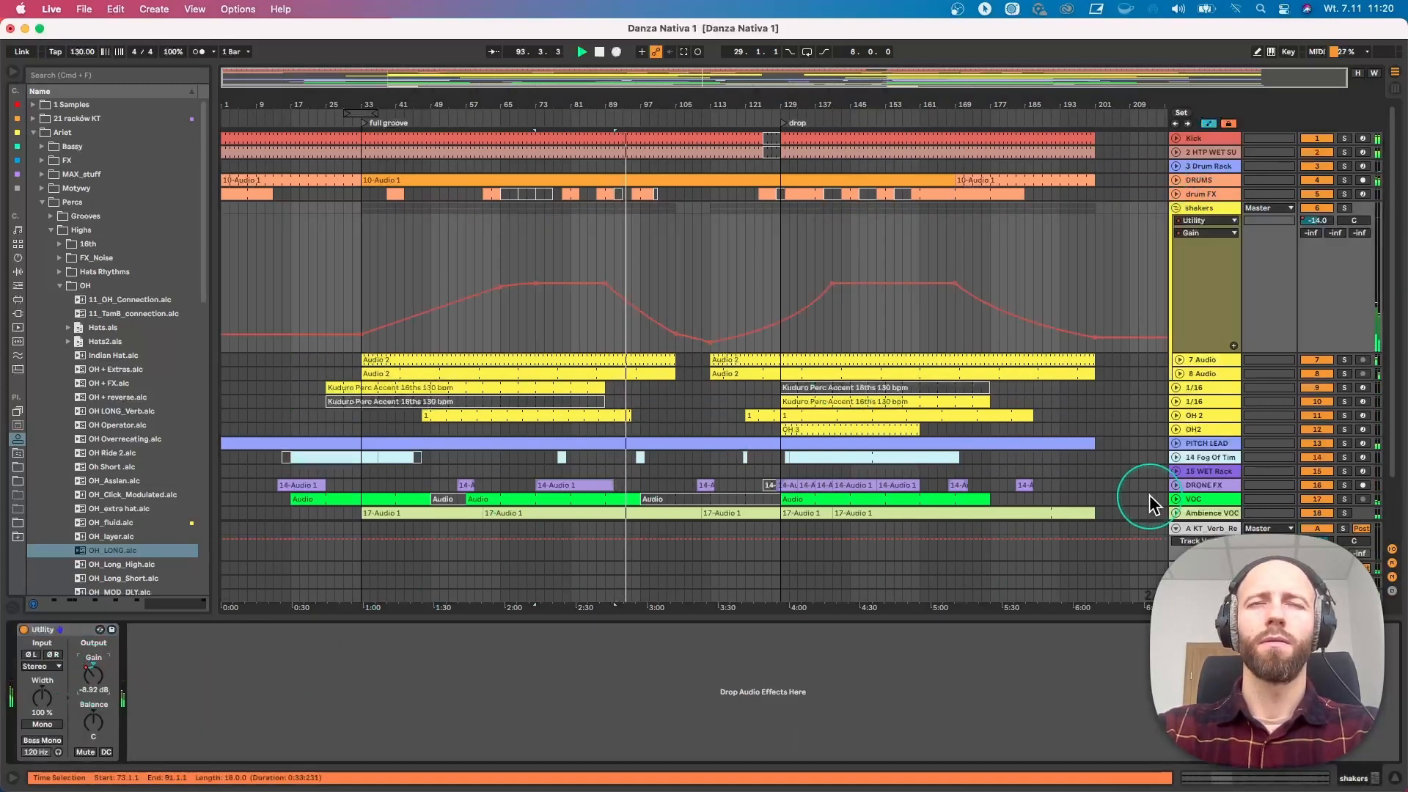
left_click(1176, 444)
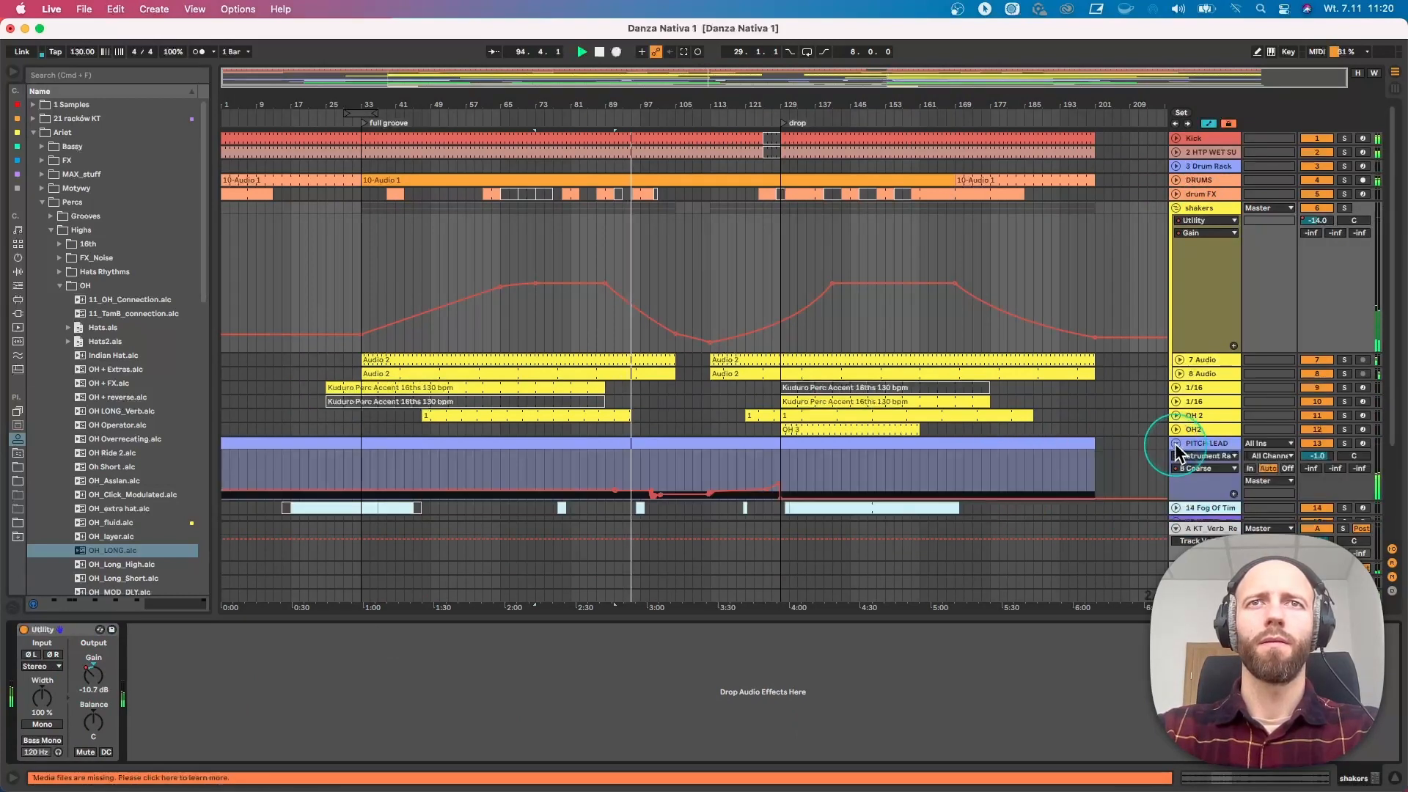
Review the PITCH LEAD Osc-B Level and Ambience VOC Utility Gain automation, with the shakers group folded
left_click(1219, 456)
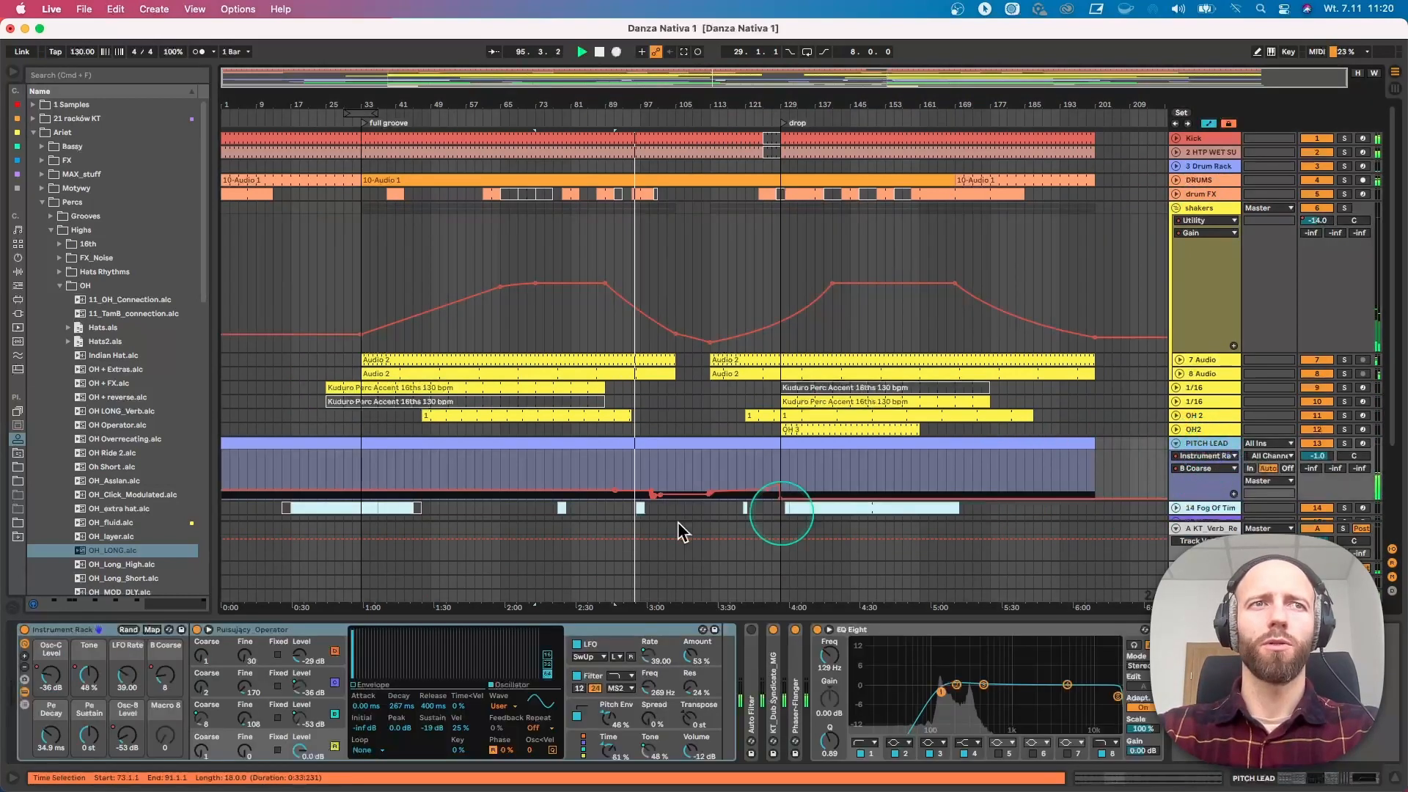
left_click(127, 736)
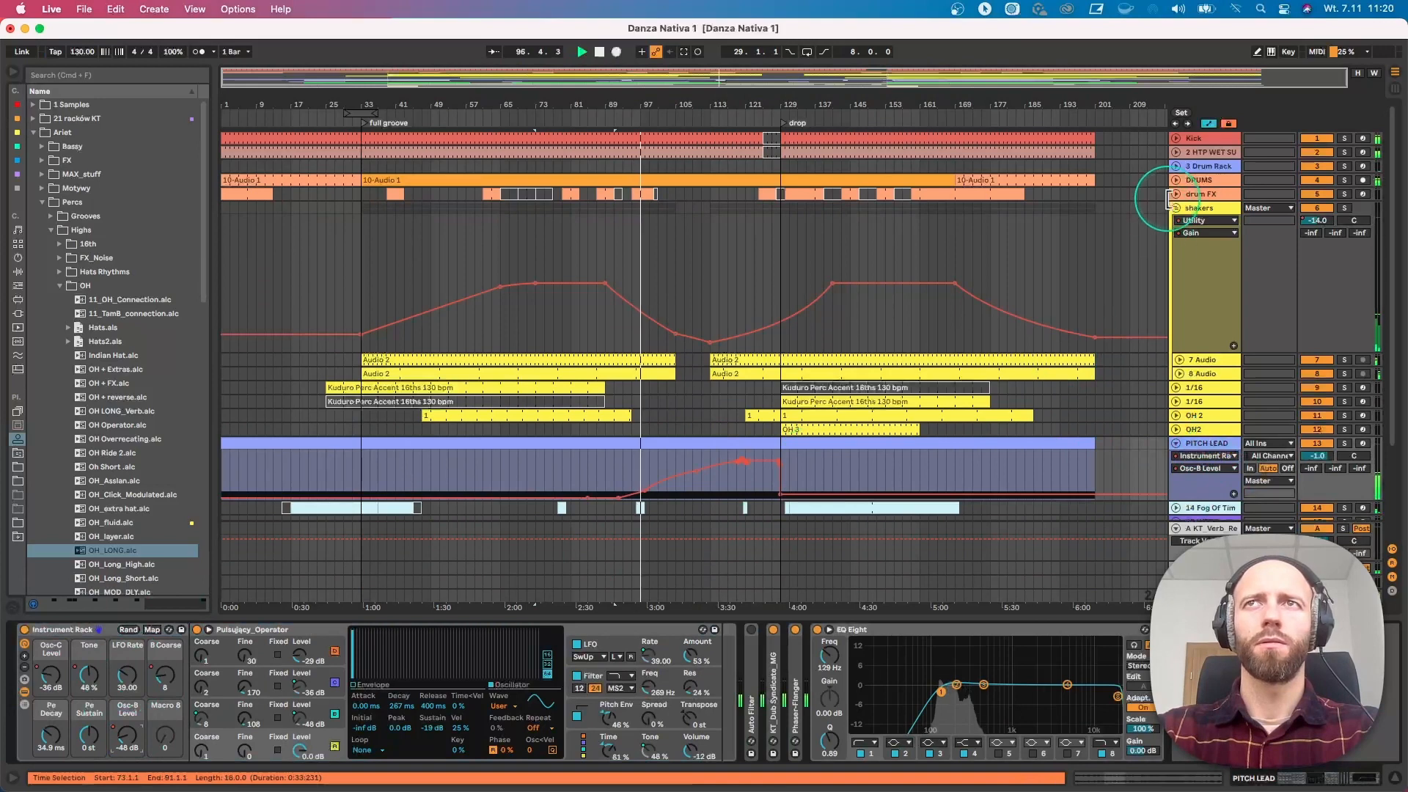
left_click(1175, 209)
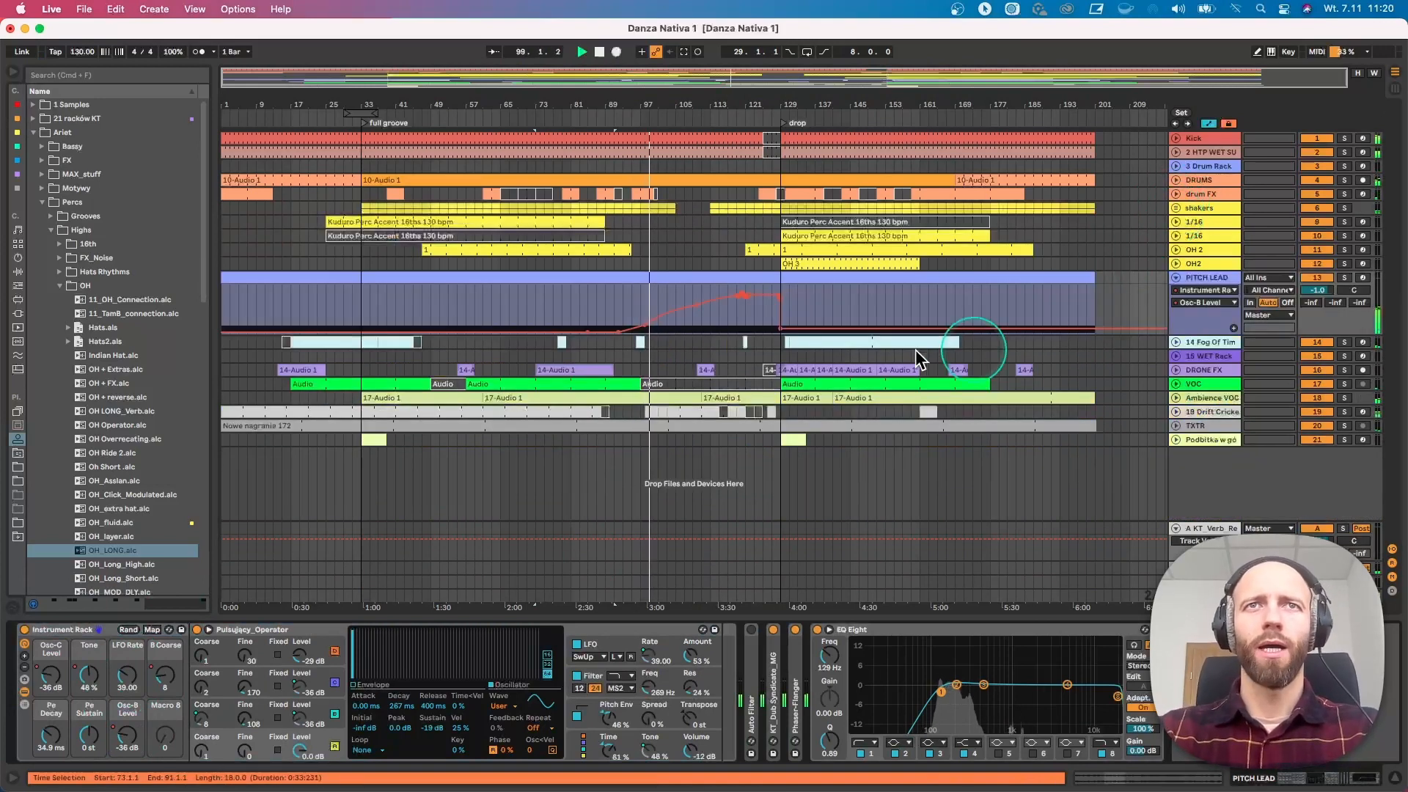
left_click(1190, 396)
left_click(1177, 396)
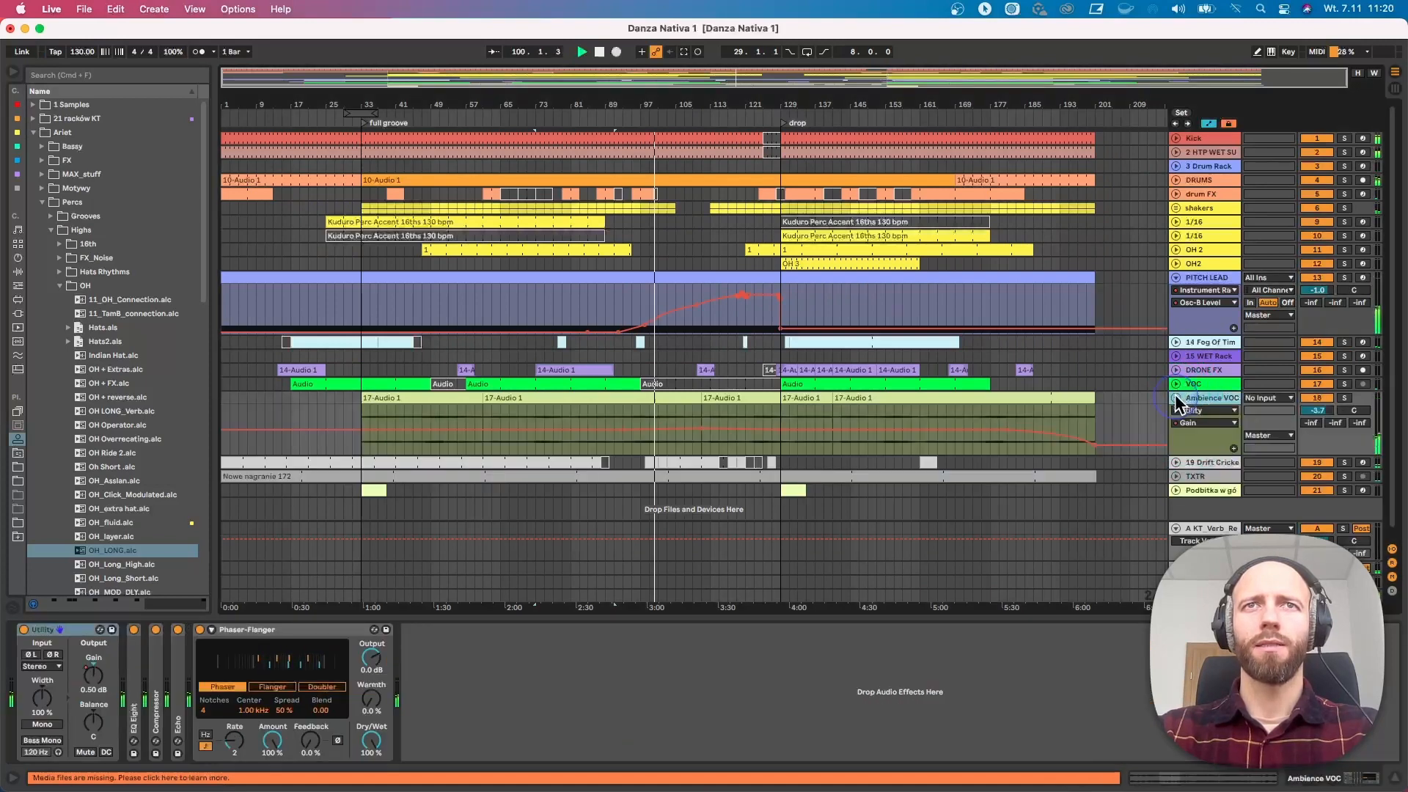
Show PITCH LEAD's Operator Filter Freq automation, shape a rise from about bar 97 to about 2 kHz before the drop, and fold the track
left_click(1200, 279)
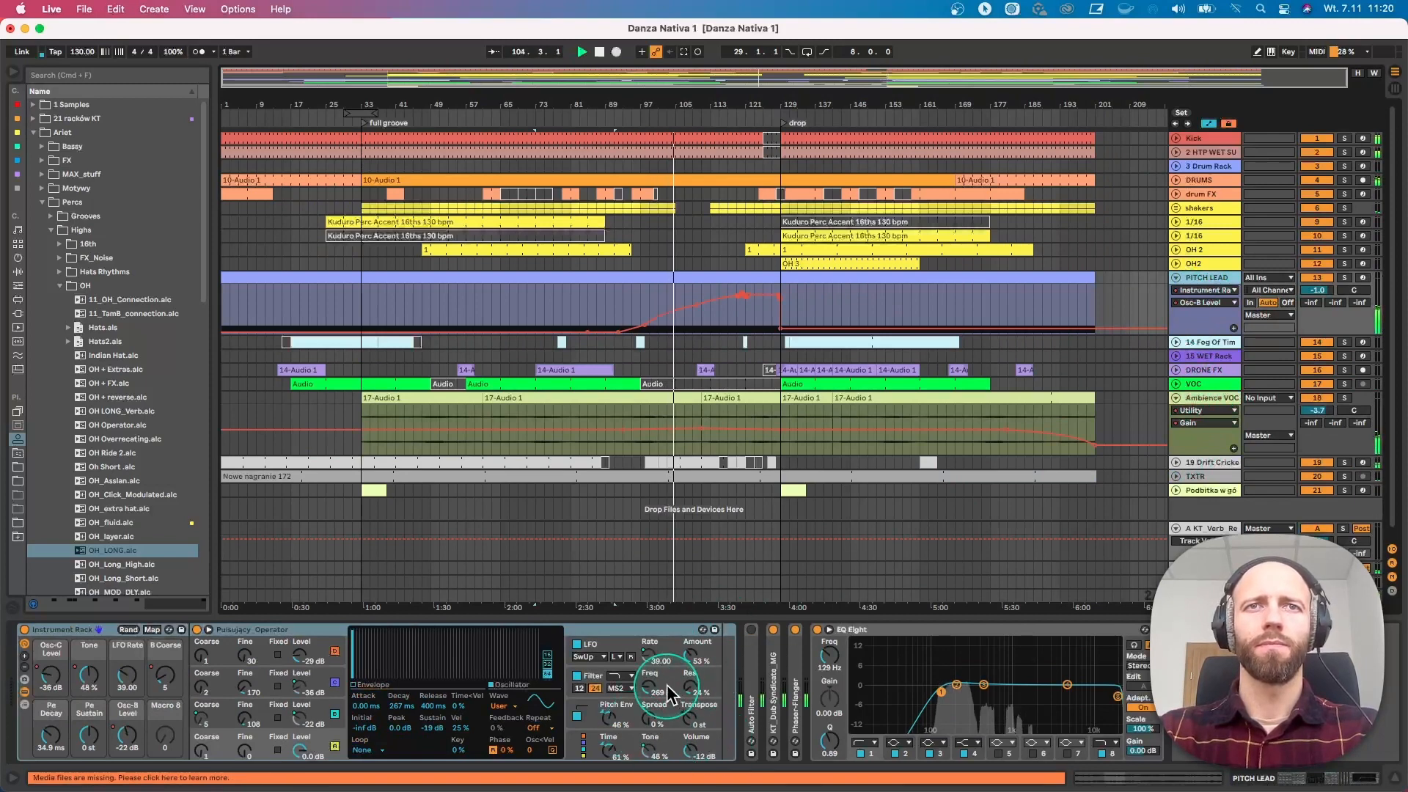
right_click(652, 685)
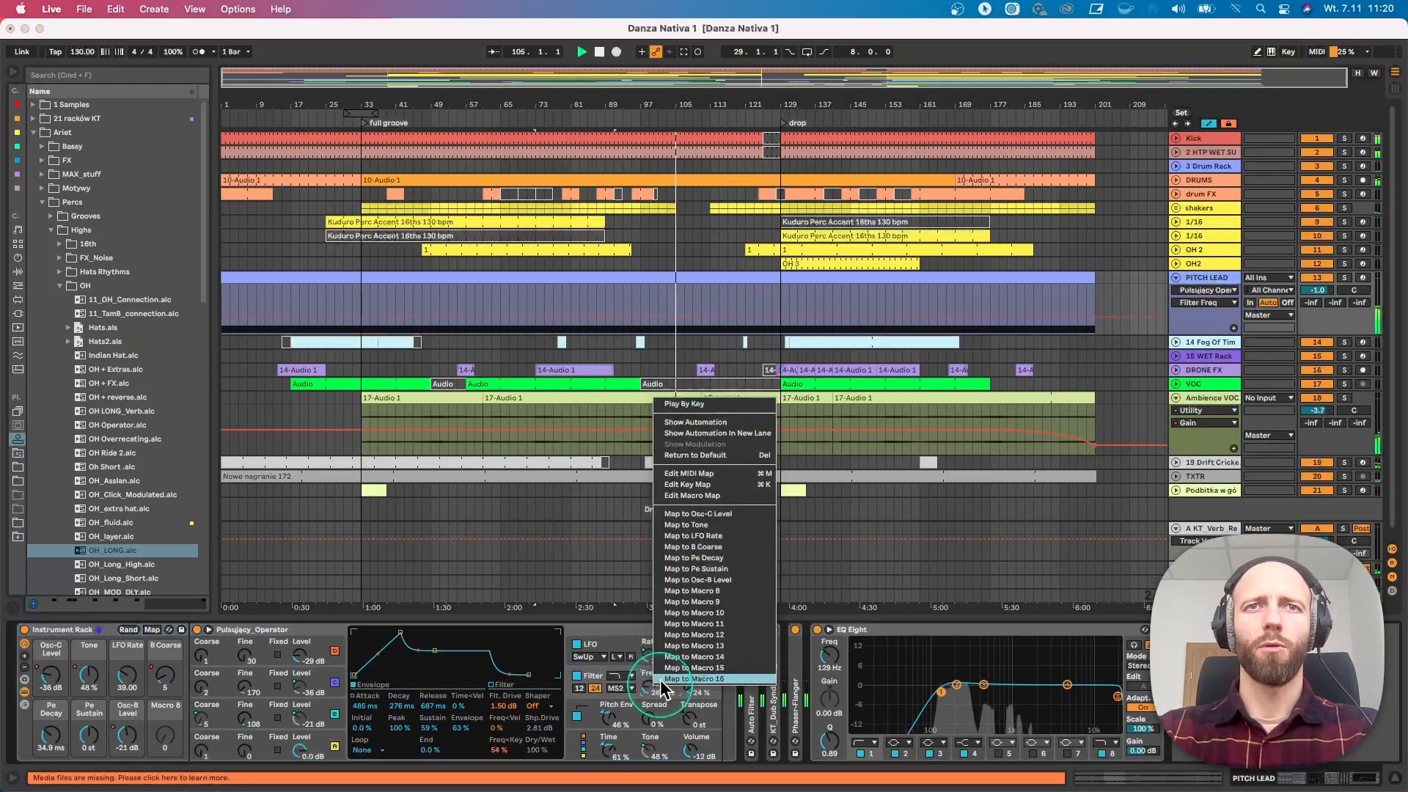
left_click(697, 411)
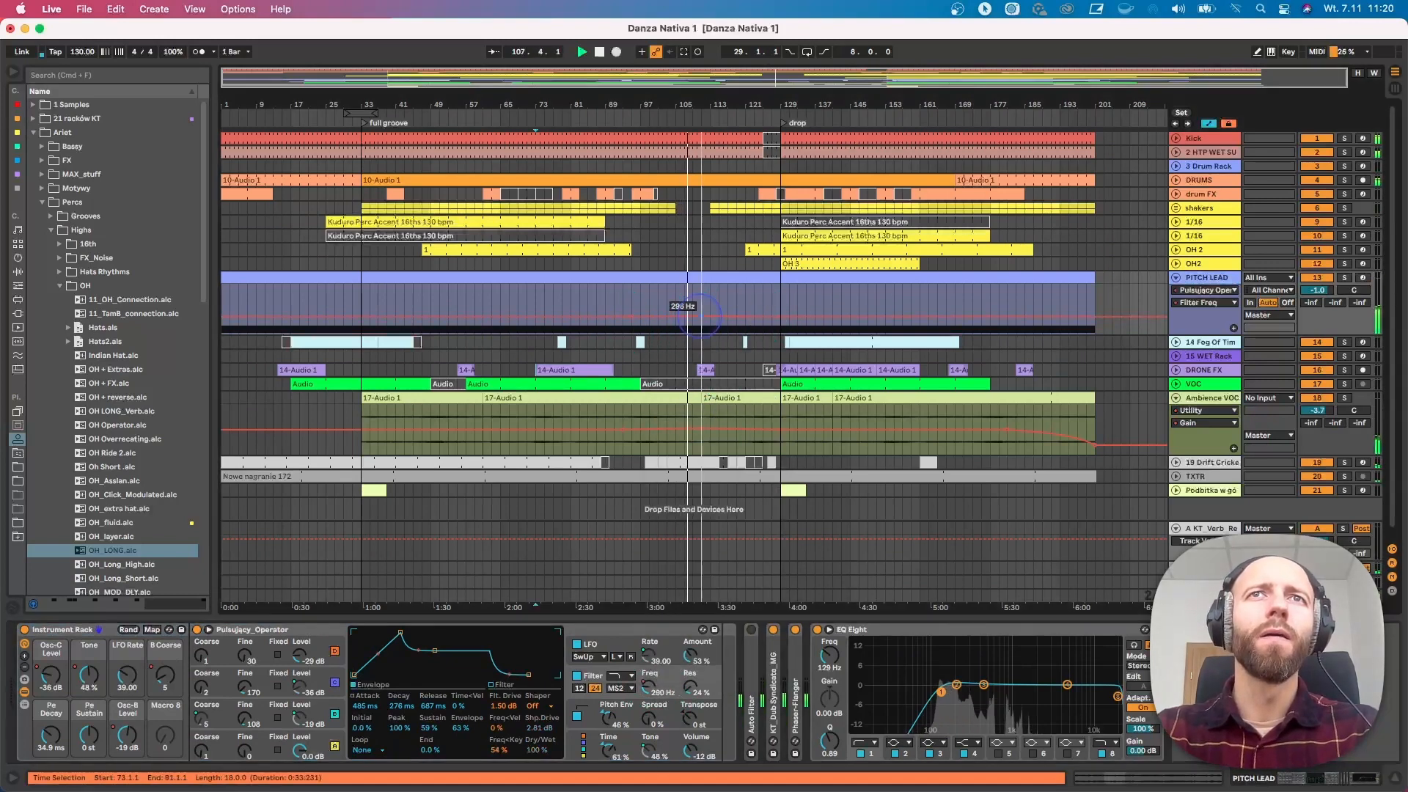
left_click_drag(698, 316, 752, 305)
left_click(673, 316)
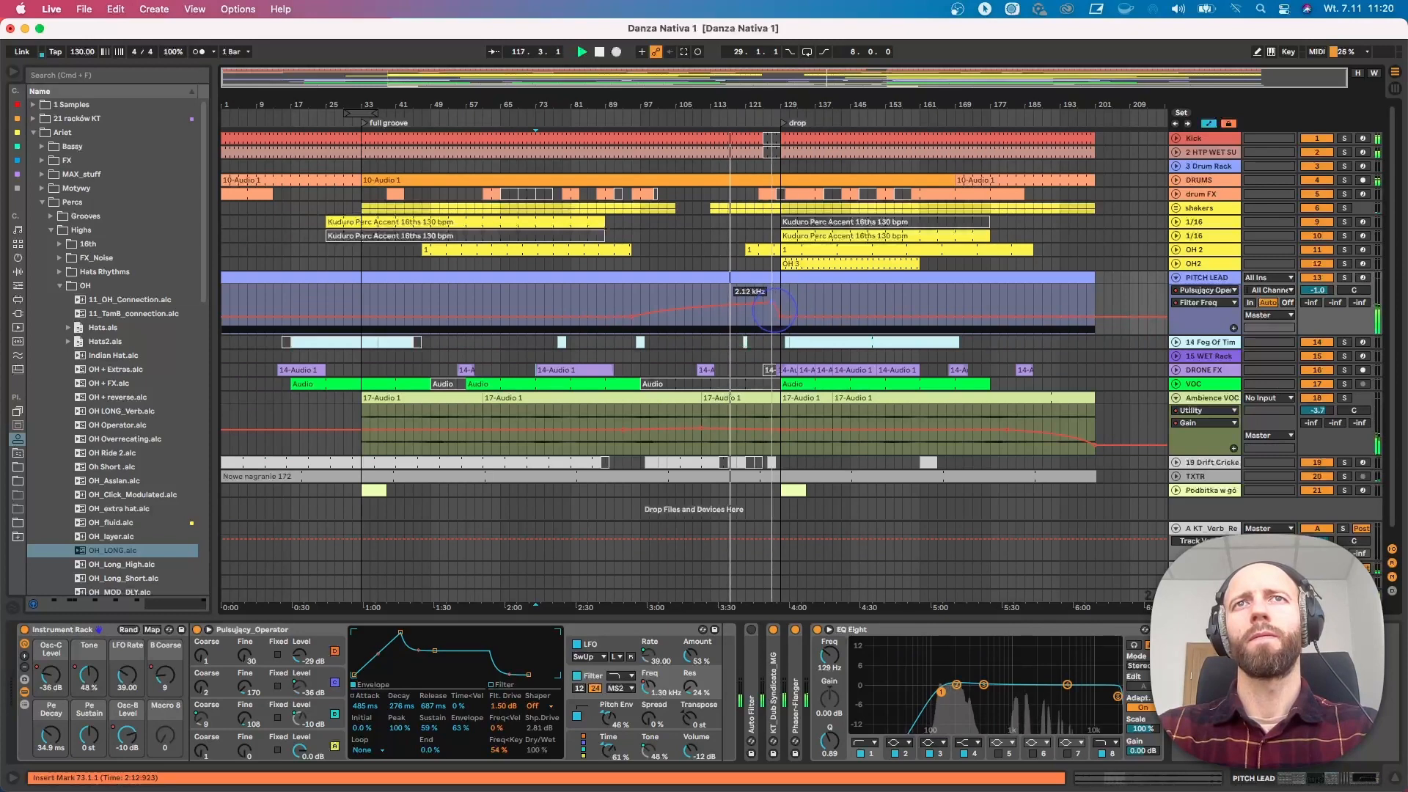
left_click_drag(770, 109, 771, 150)
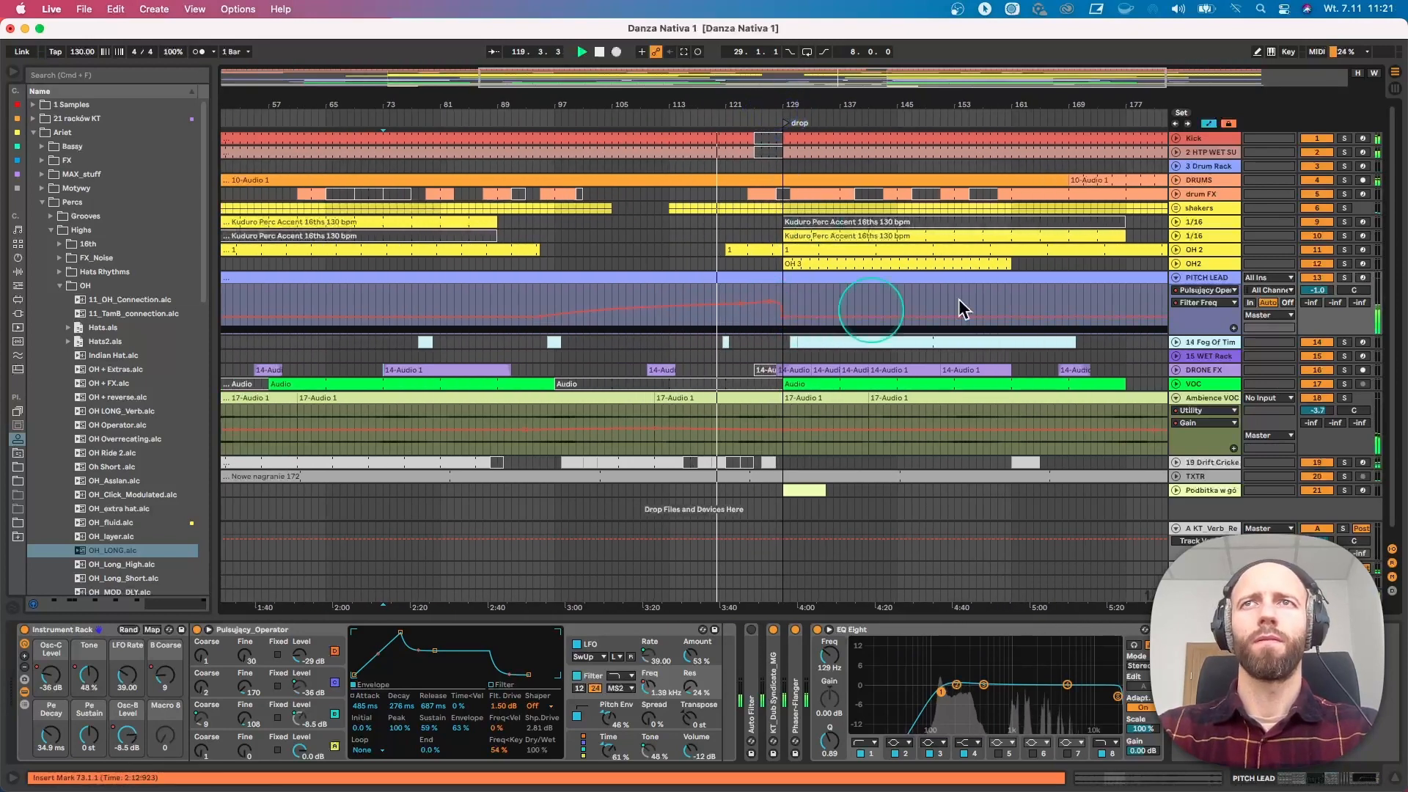
left_click(1177, 278)
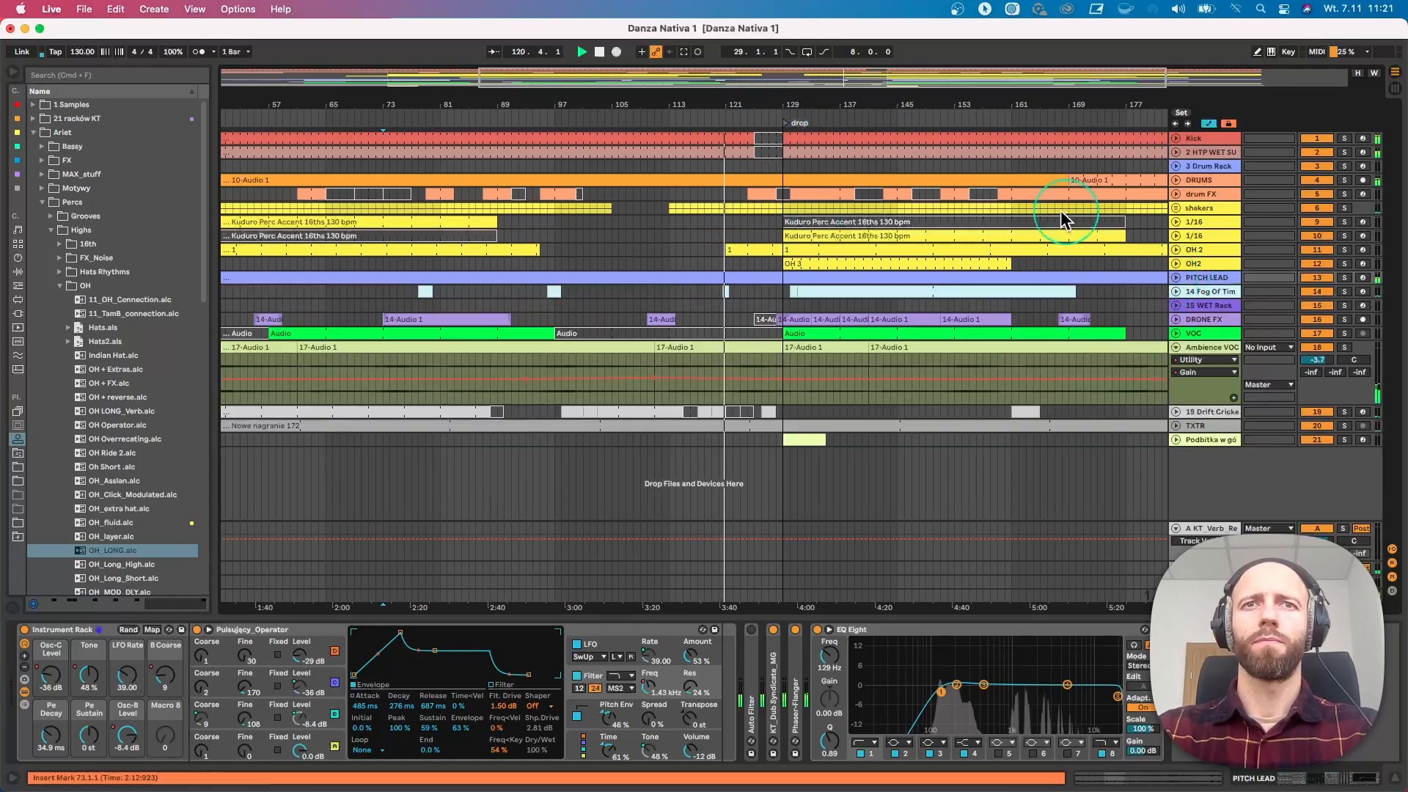
Unfold the DRONE FX track and deactivate its clips between the drop and about bar 137
left_click(755, 110)
left_click_drag(758, 105, 767, 102)
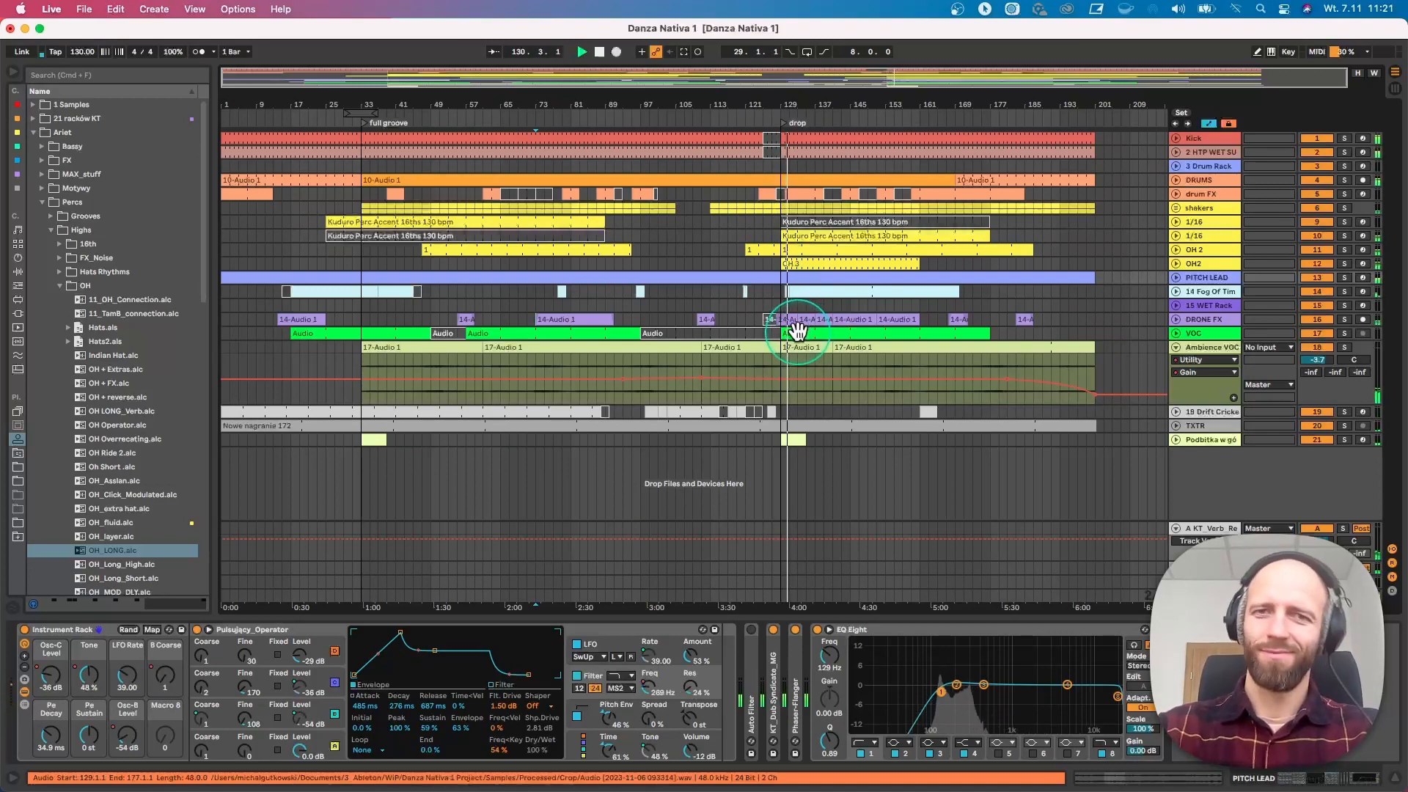
left_click(800, 277)
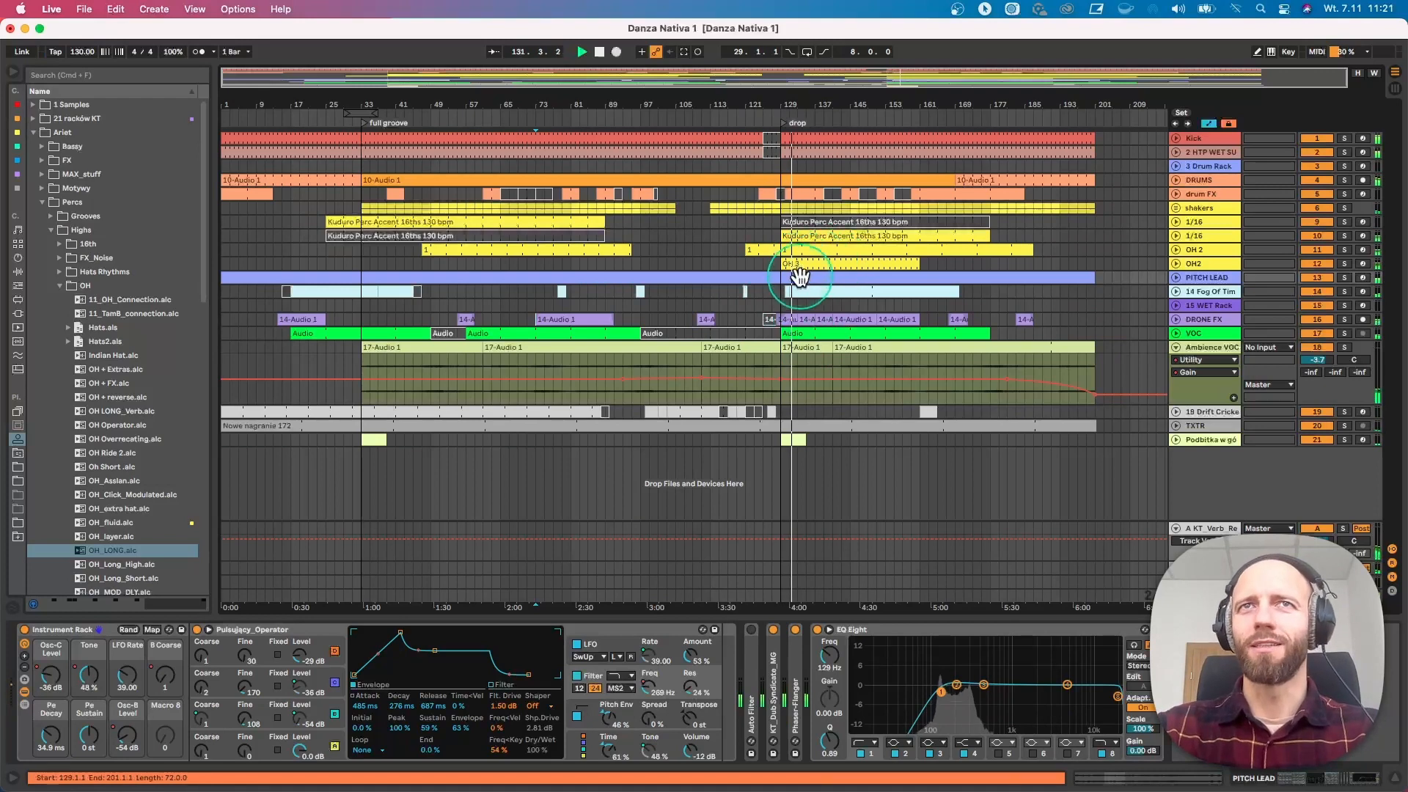
left_click(891, 302)
left_click(1175, 319)
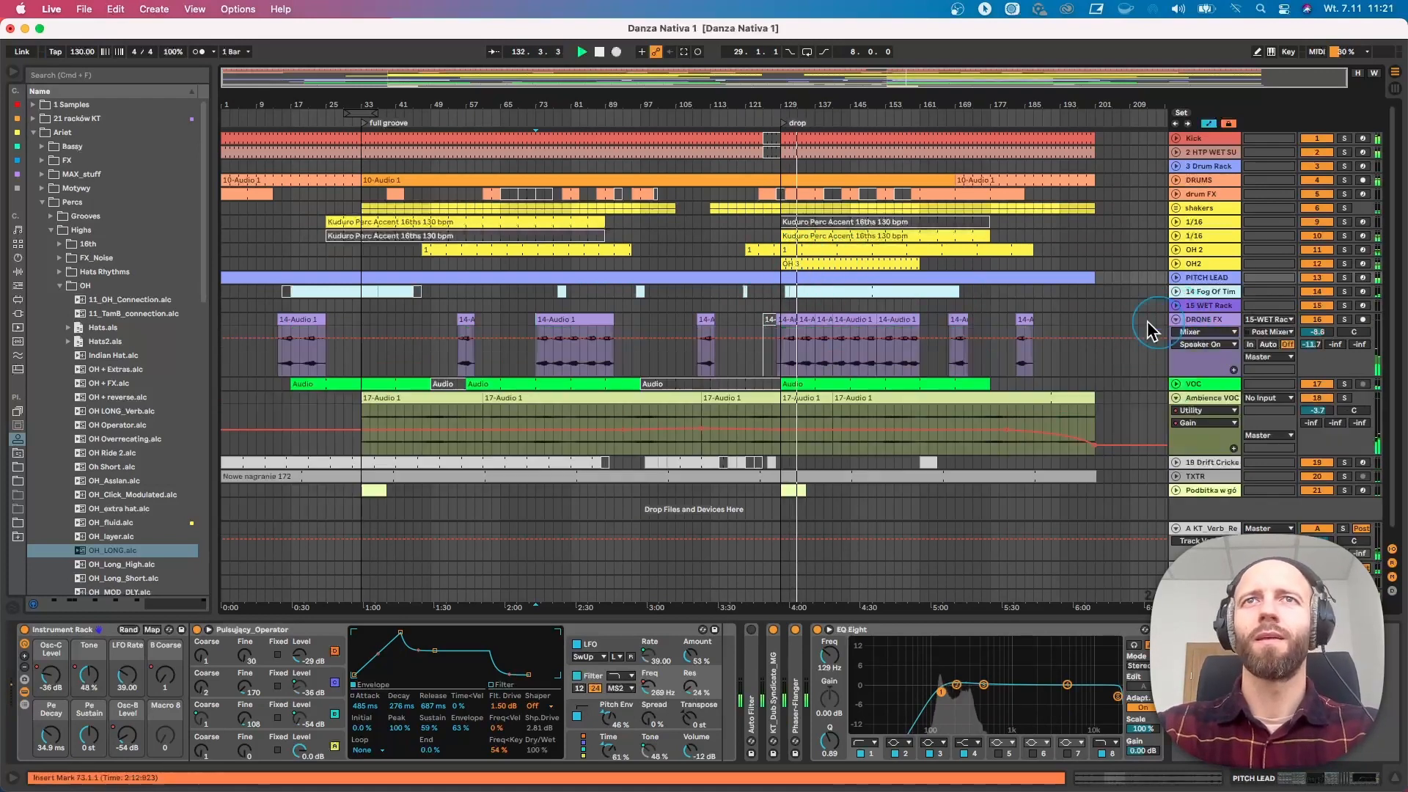
left_click(783, 316)
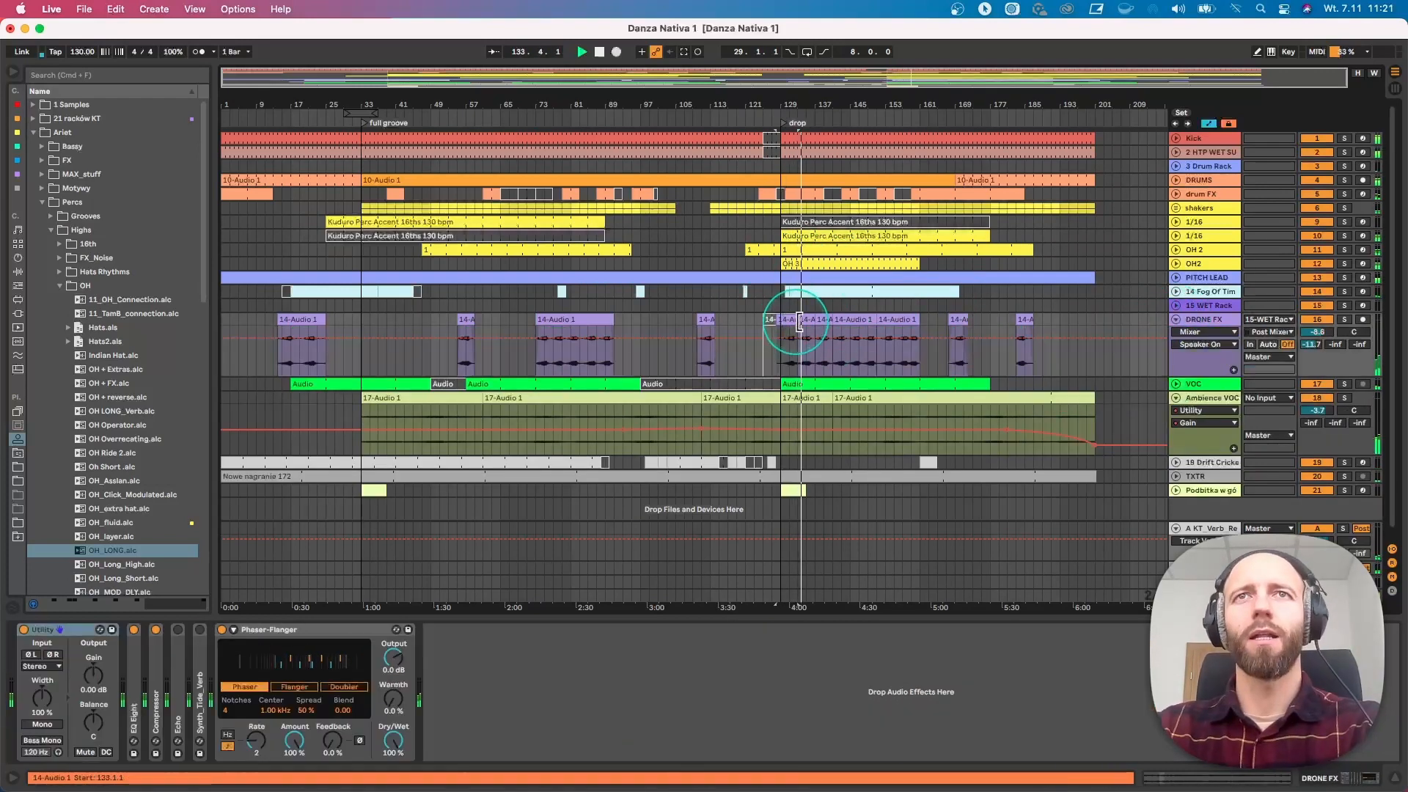
left_click(822, 319)
left_click(814, 321)
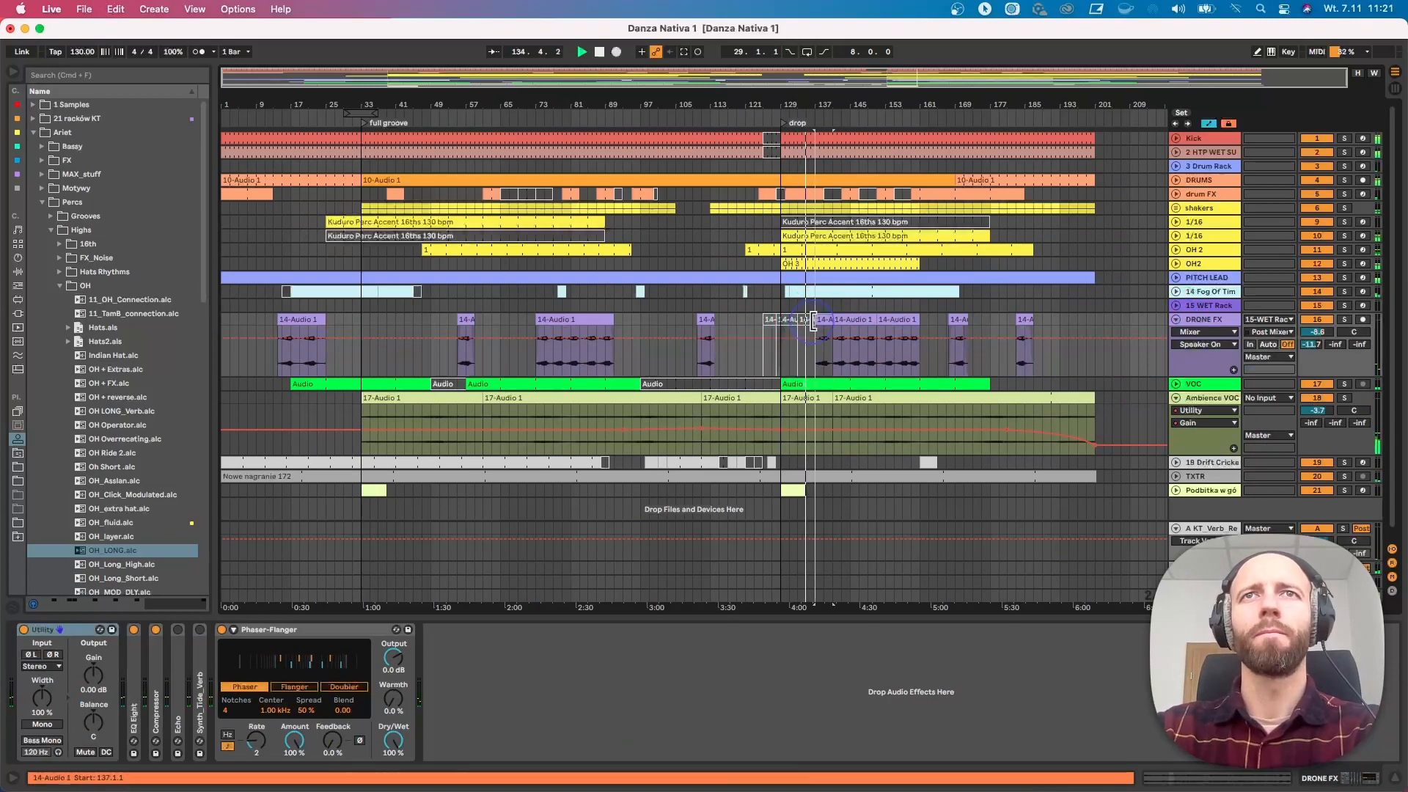
left_click(822, 323)
Extend the active DRONE FX clip that starts just before bar 137 so it runs as one clip to bar 161
left_click_drag(817, 108, 826, 139)
left_click(818, 326)
left_click_drag(824, 320, 876, 330)
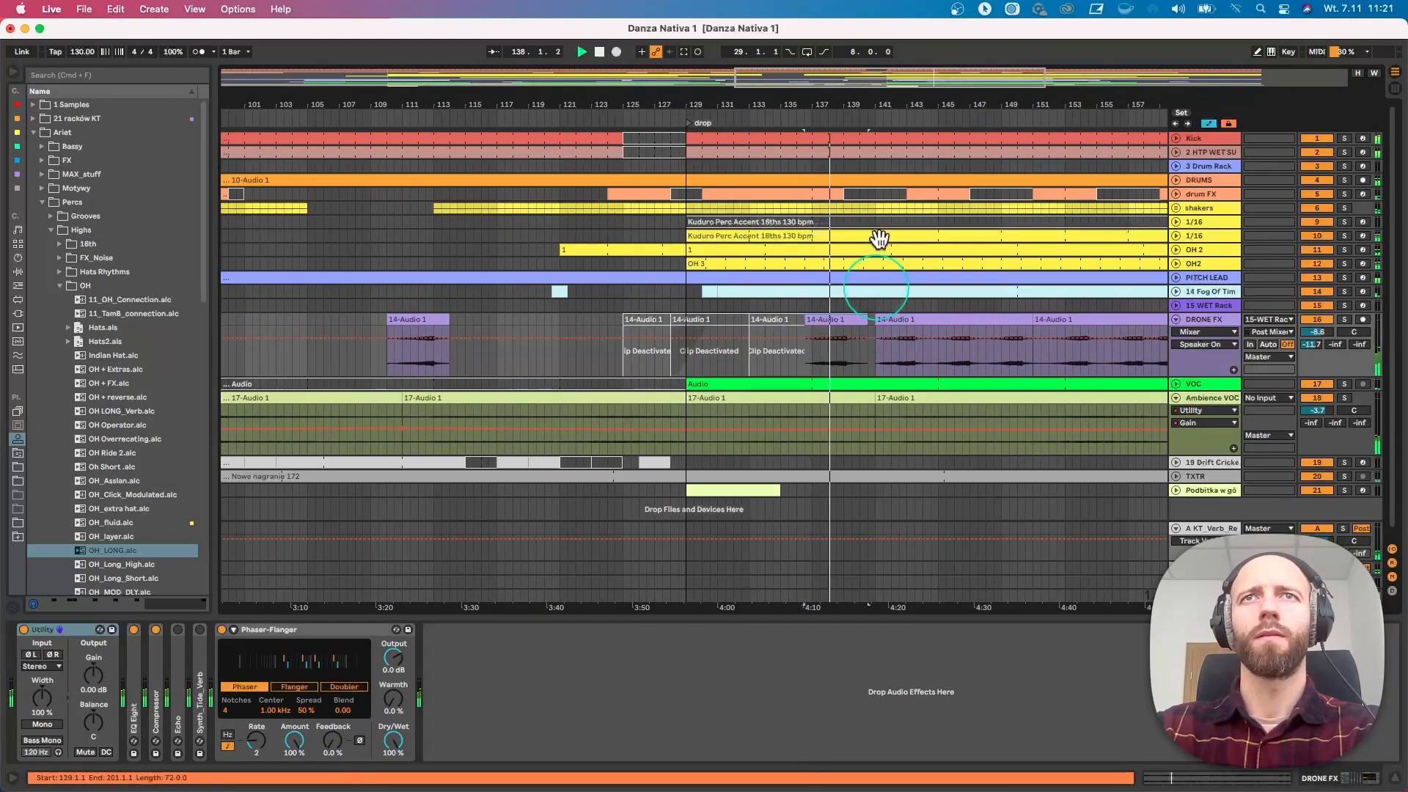
left_click_drag(896, 104, 895, 85)
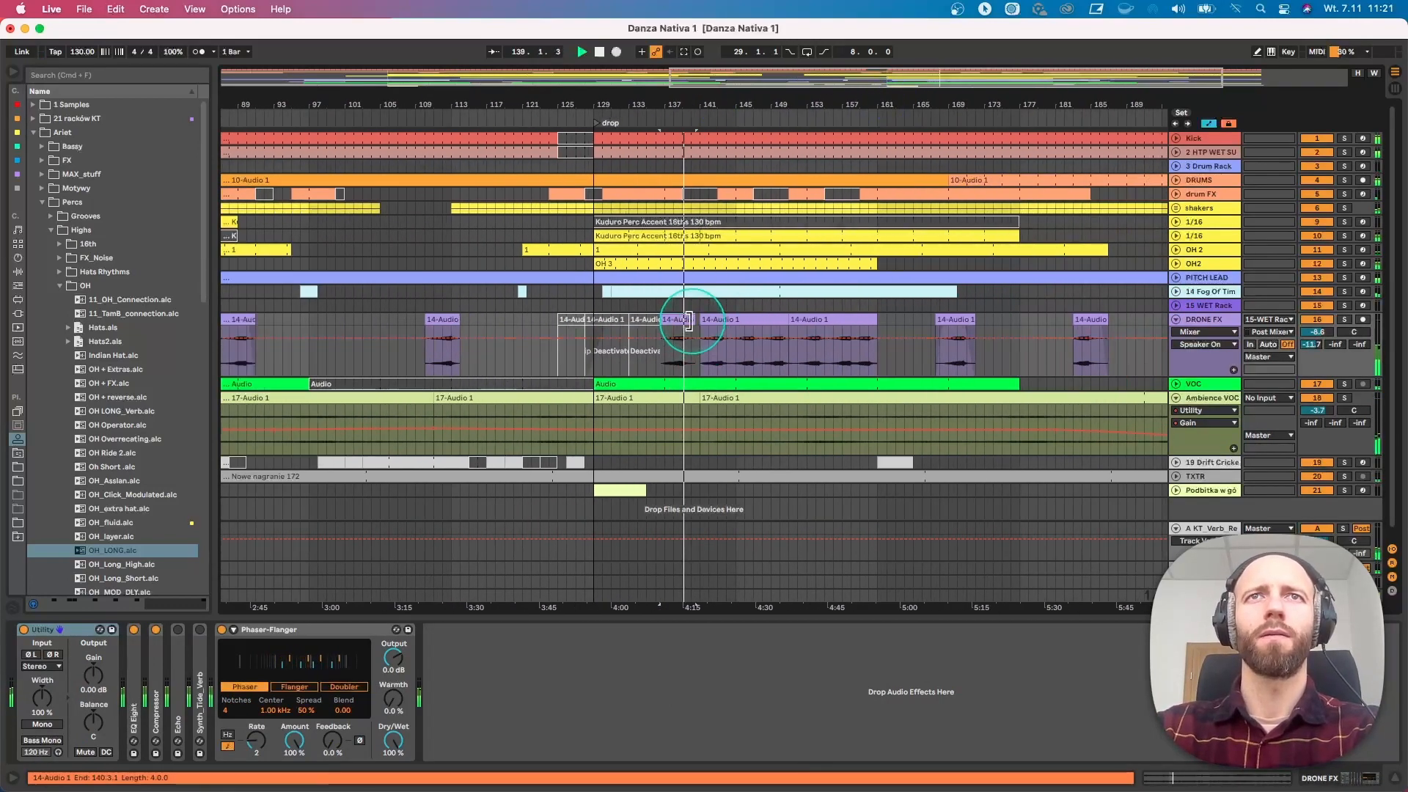
left_click_drag(706, 330, 877, 331)
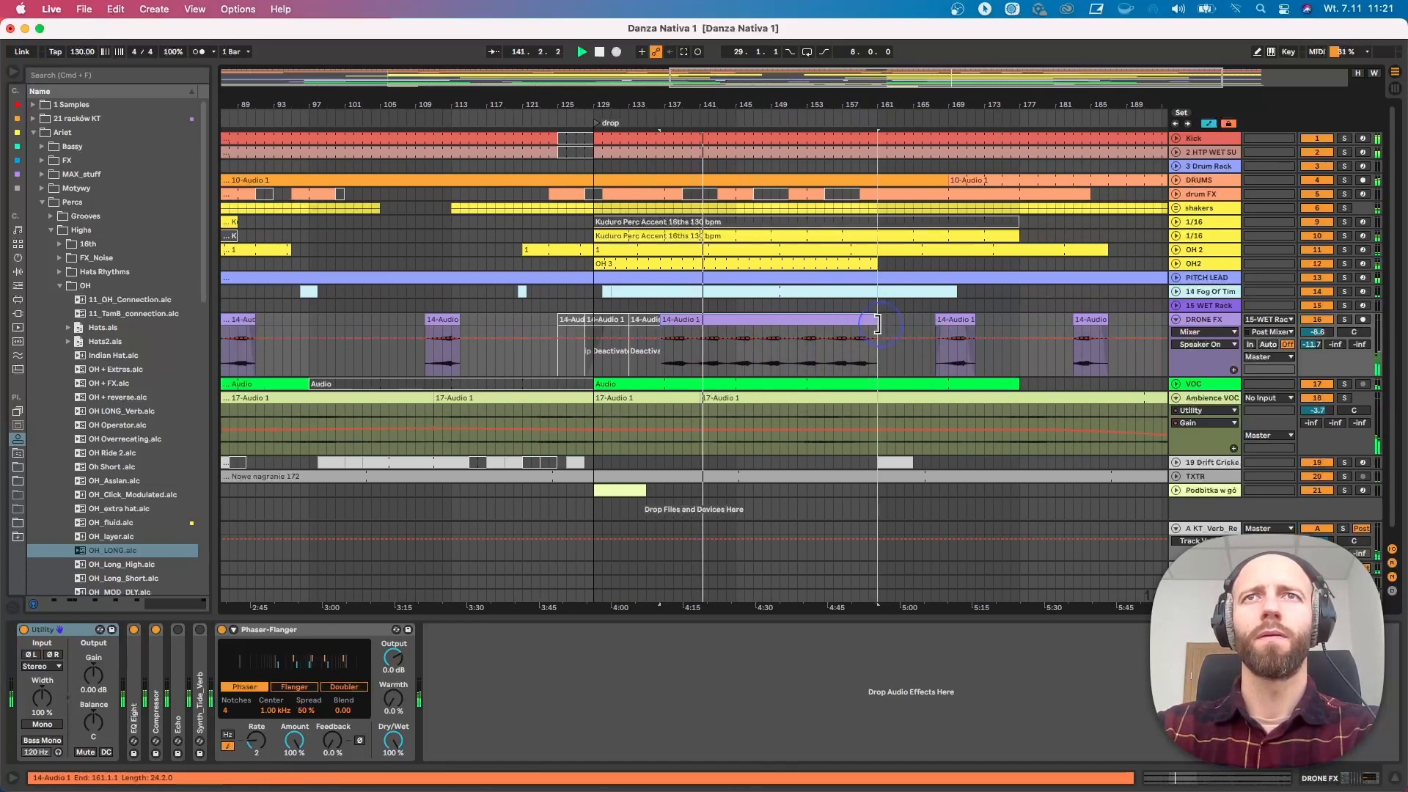
Hide automation to check the fade handles of the extended DRONE FX clip, and fold all tracks
left_click(920, 338)
key("a")
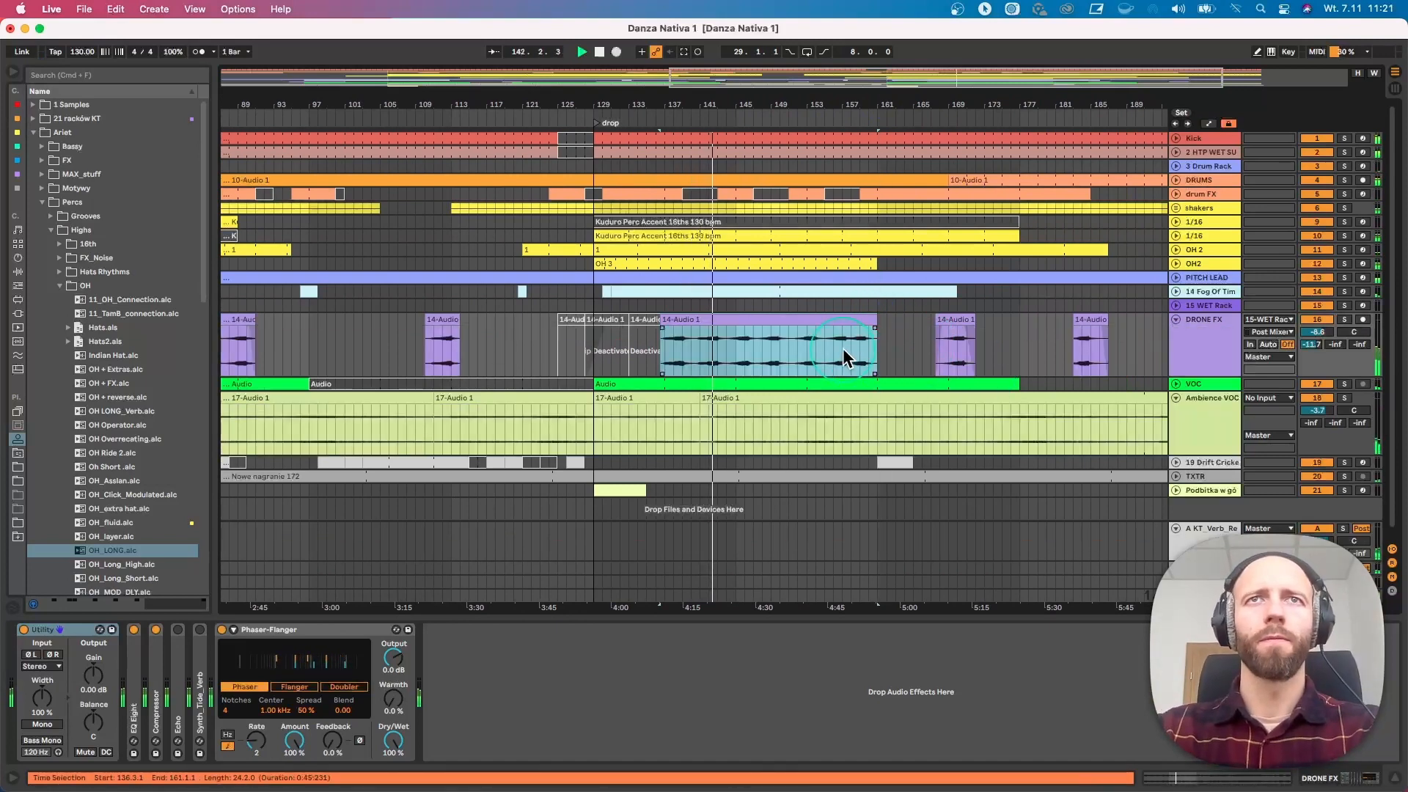
left_click(873, 334)
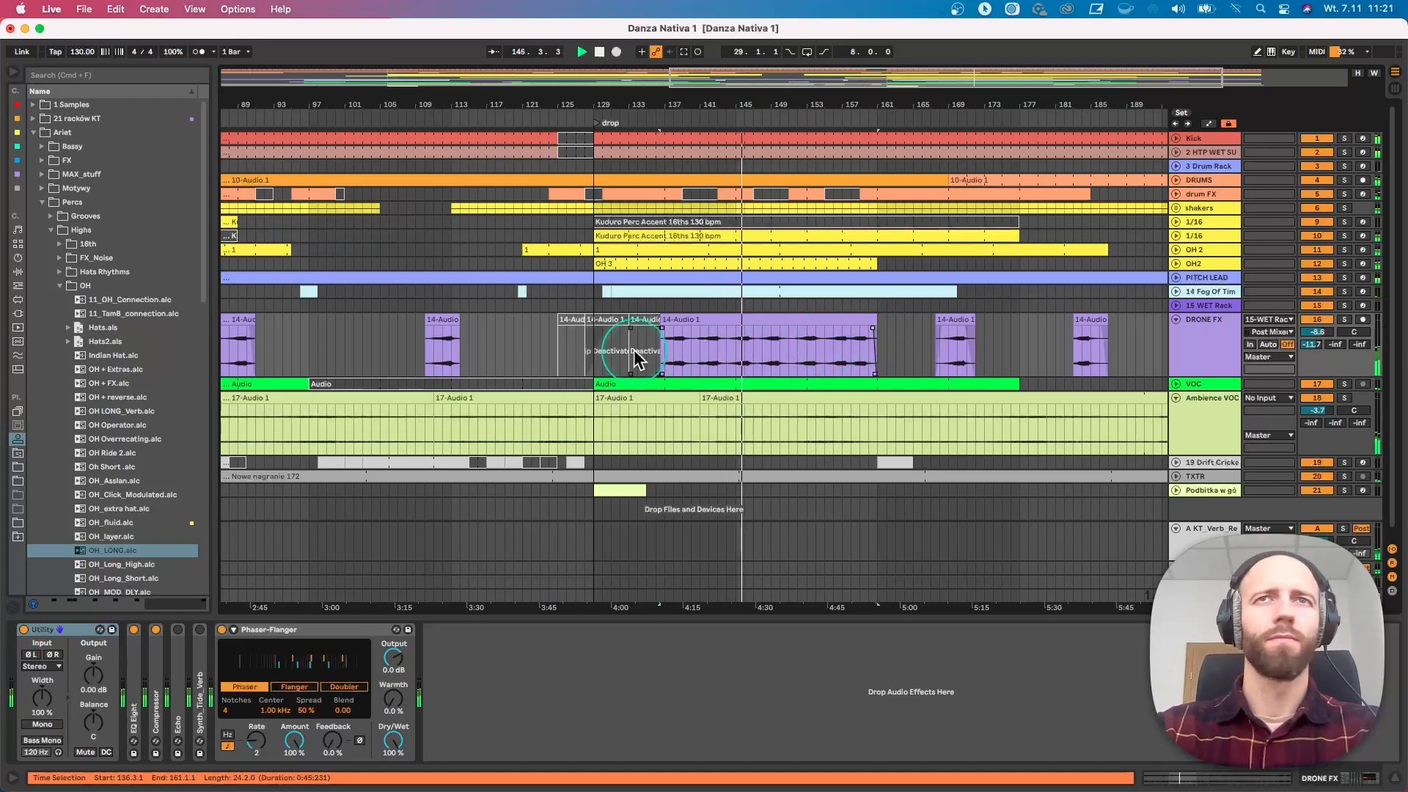
left_click(801, 337)
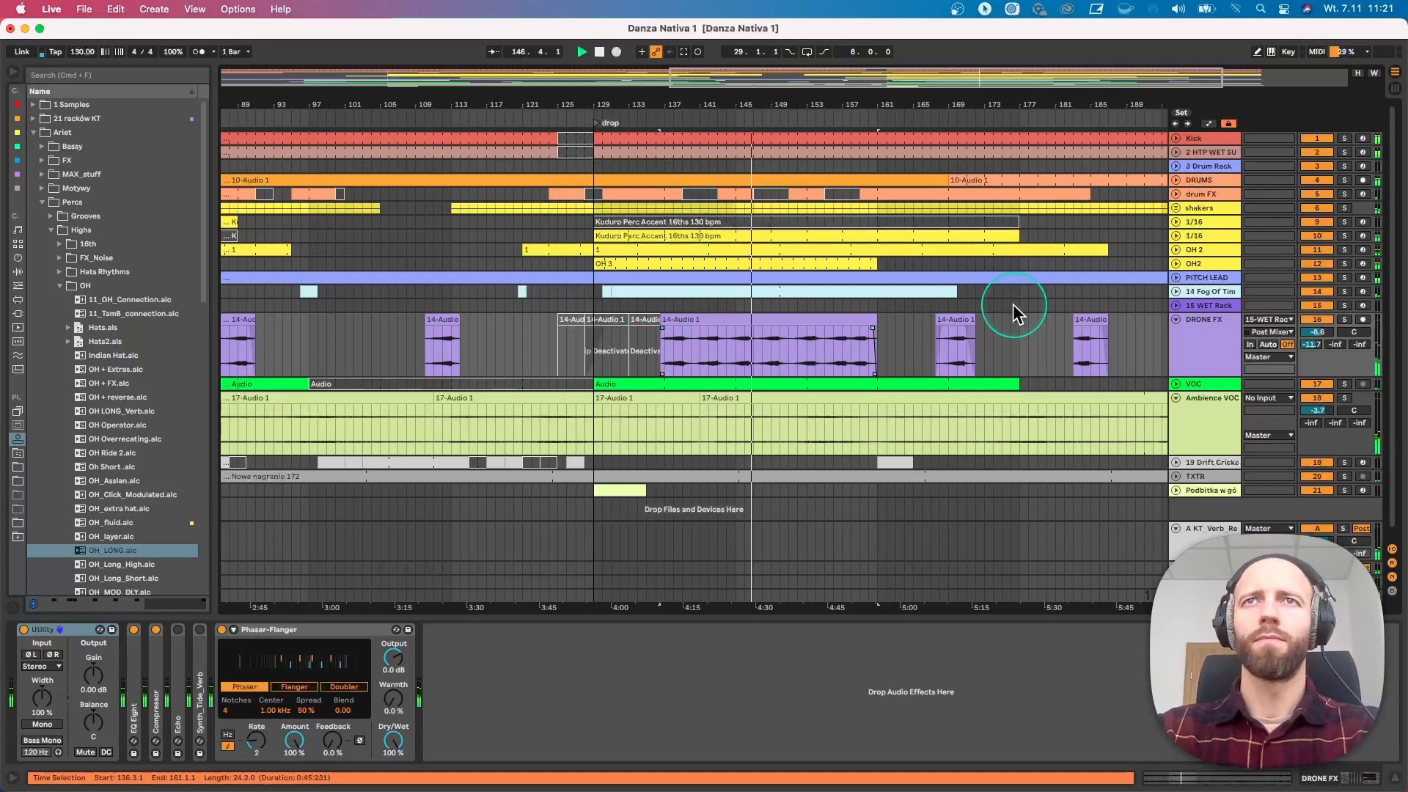
left_click_drag(903, 101, 767, 144)
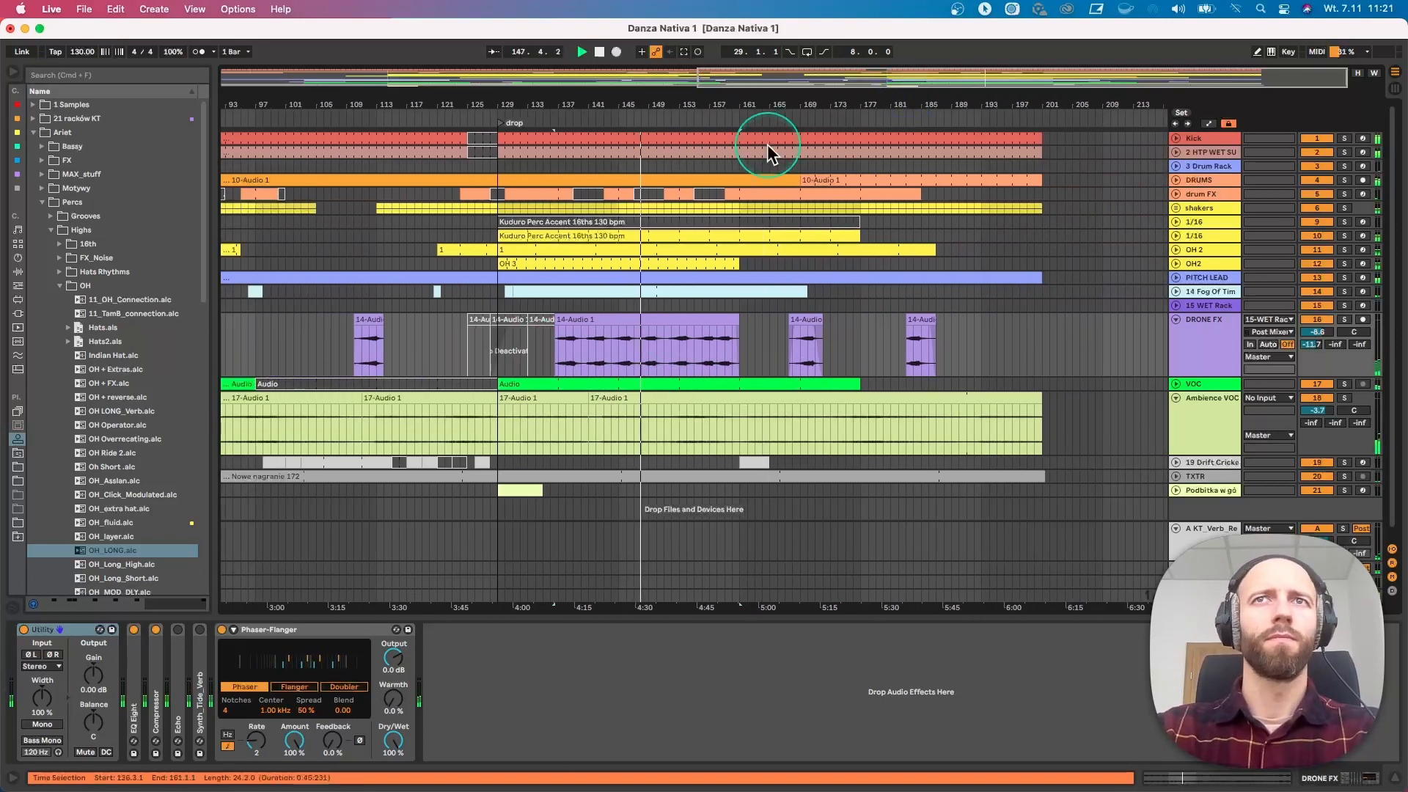
left_click(786, 235)
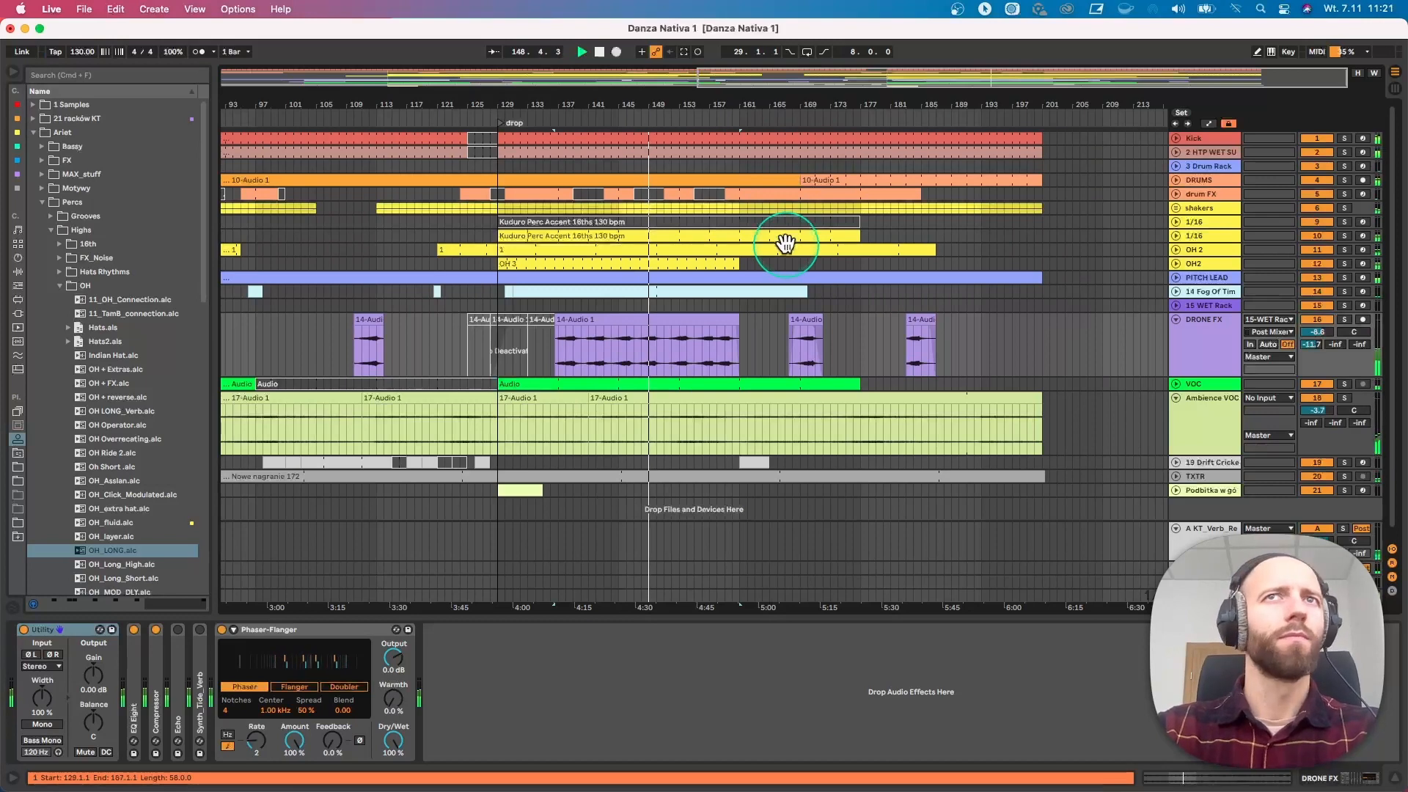
left_click(1176, 315, "alt")
left_click_drag(668, 104, 763, 99)
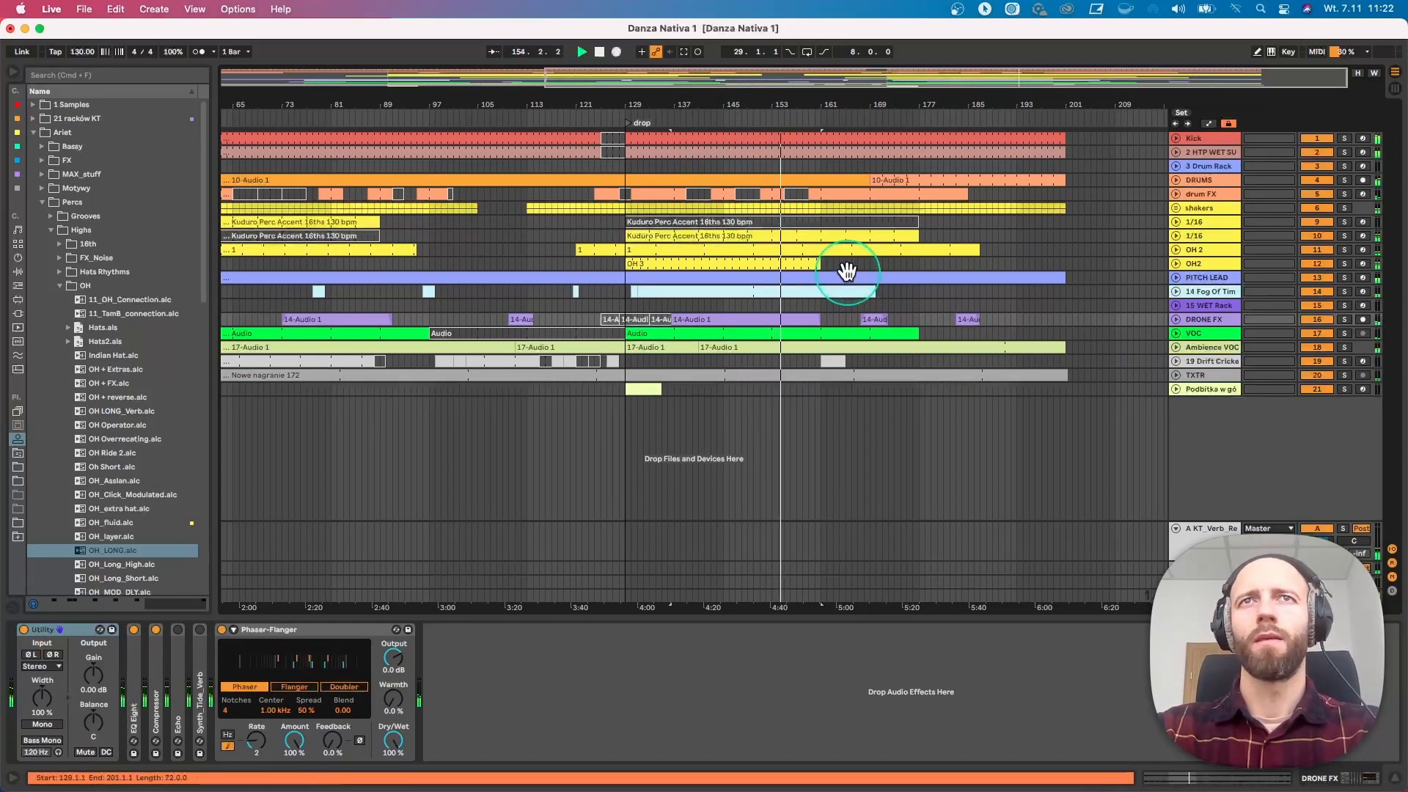
Unfold OH2, open its OH 3 clip at bar 129, and audition it from the drop with the track briefly soloed
left_click(1176, 263)
left_click(801, 288)
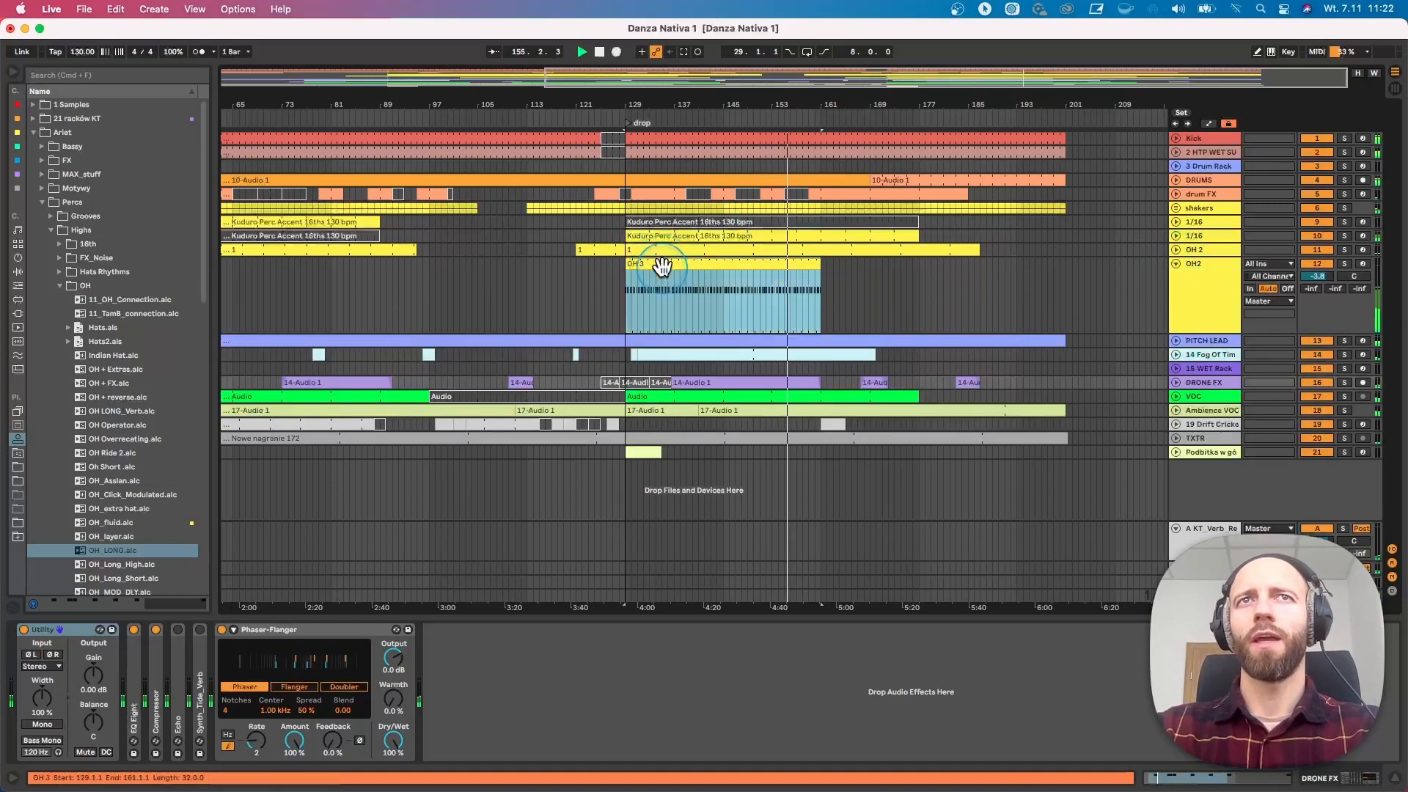
double_click(660, 297)
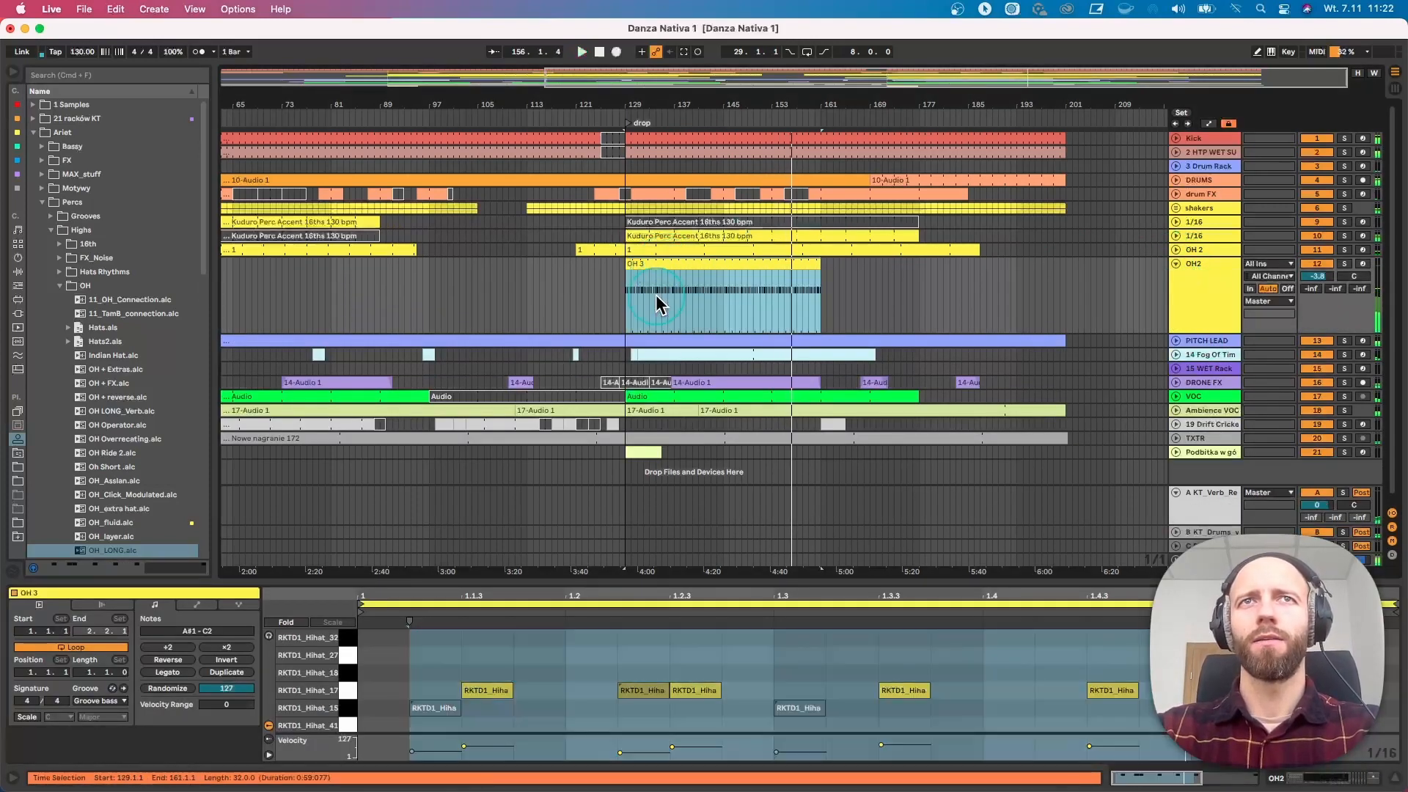
key("space")
key("space")
left_click(1344, 263)
left_click(1343, 264)
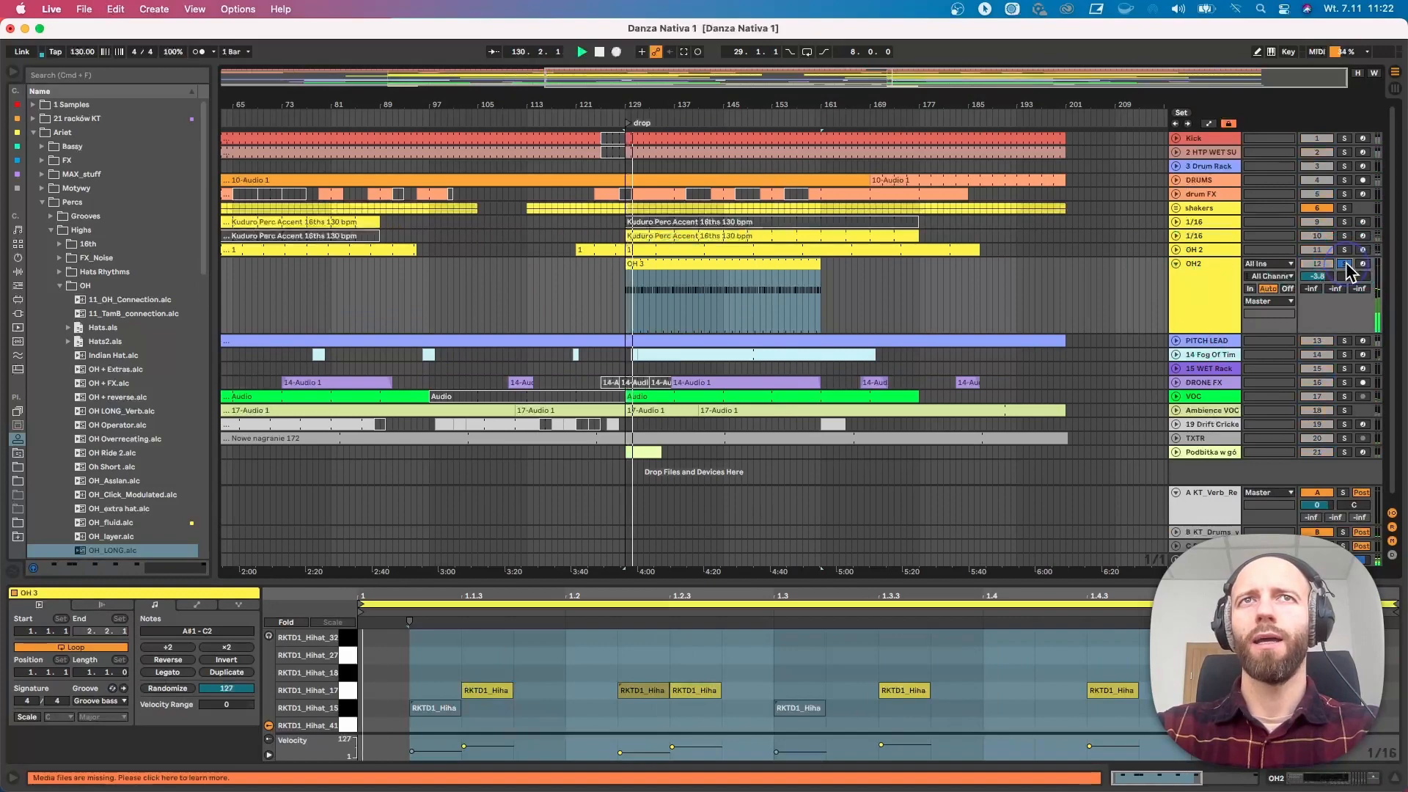
Fold OH2, unfold the second 1/16 track, and play from bar 57 with the first 1/16 track soloed
left_click(1176, 263)
left_click(1177, 238)
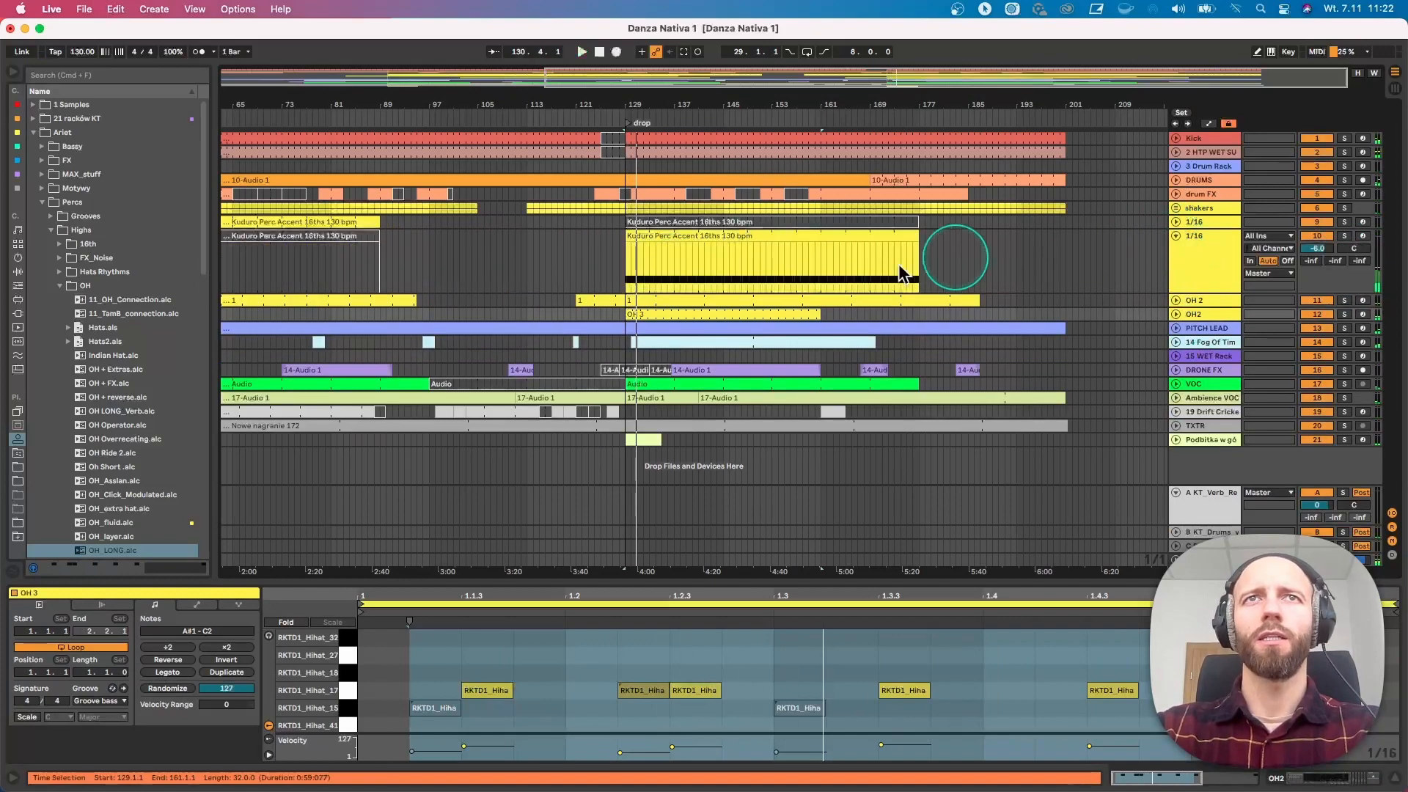
left_click_drag(692, 101, 811, 99)
left_click(454, 272)
key("space")
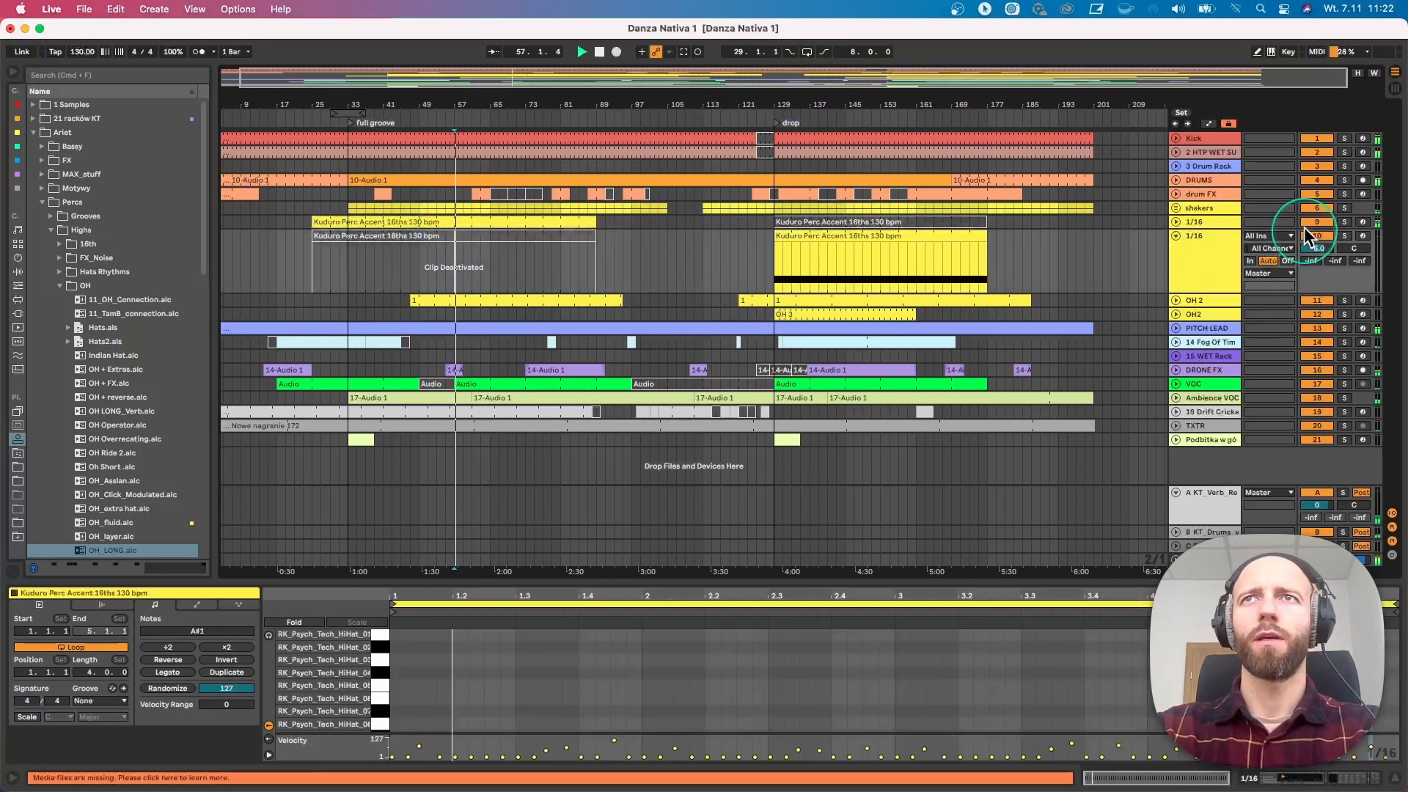
left_click(1344, 222)
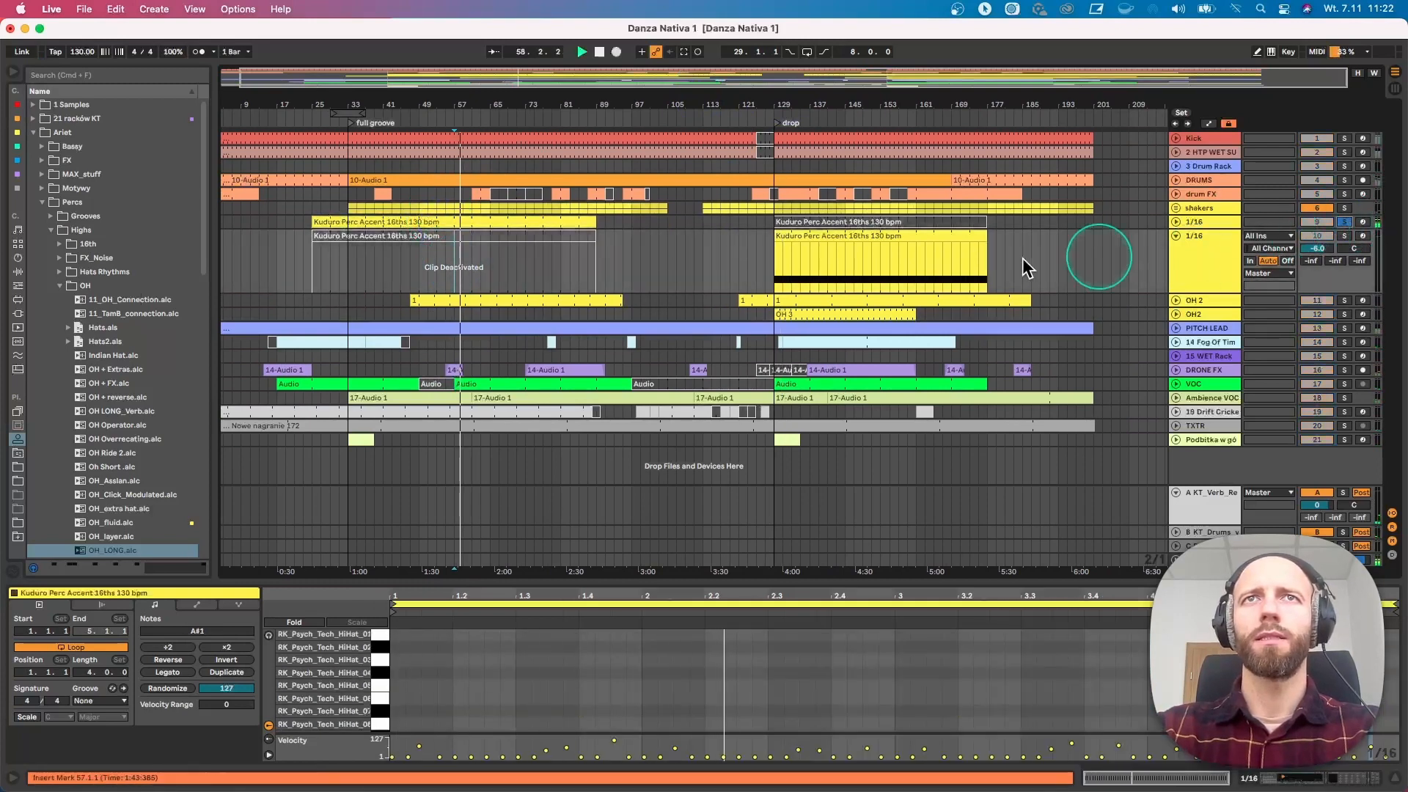
Audition the second 1/16 track's clip from bar 129, soloed in place of the first 1/16 track, and end the solo
left_click(815, 236)
left_click(810, 255)
key("space")
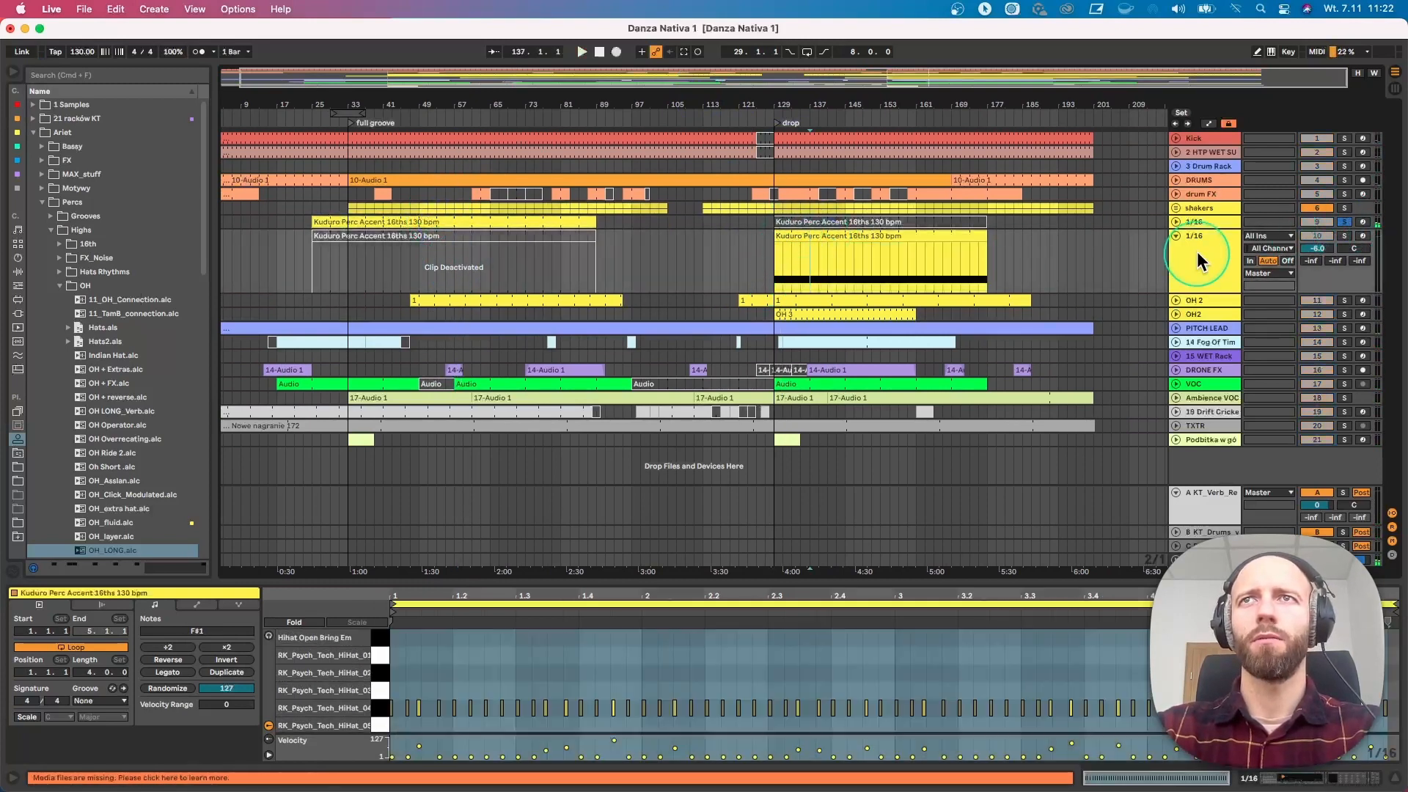
left_click(786, 229)
key("space")
left_click(1345, 236)
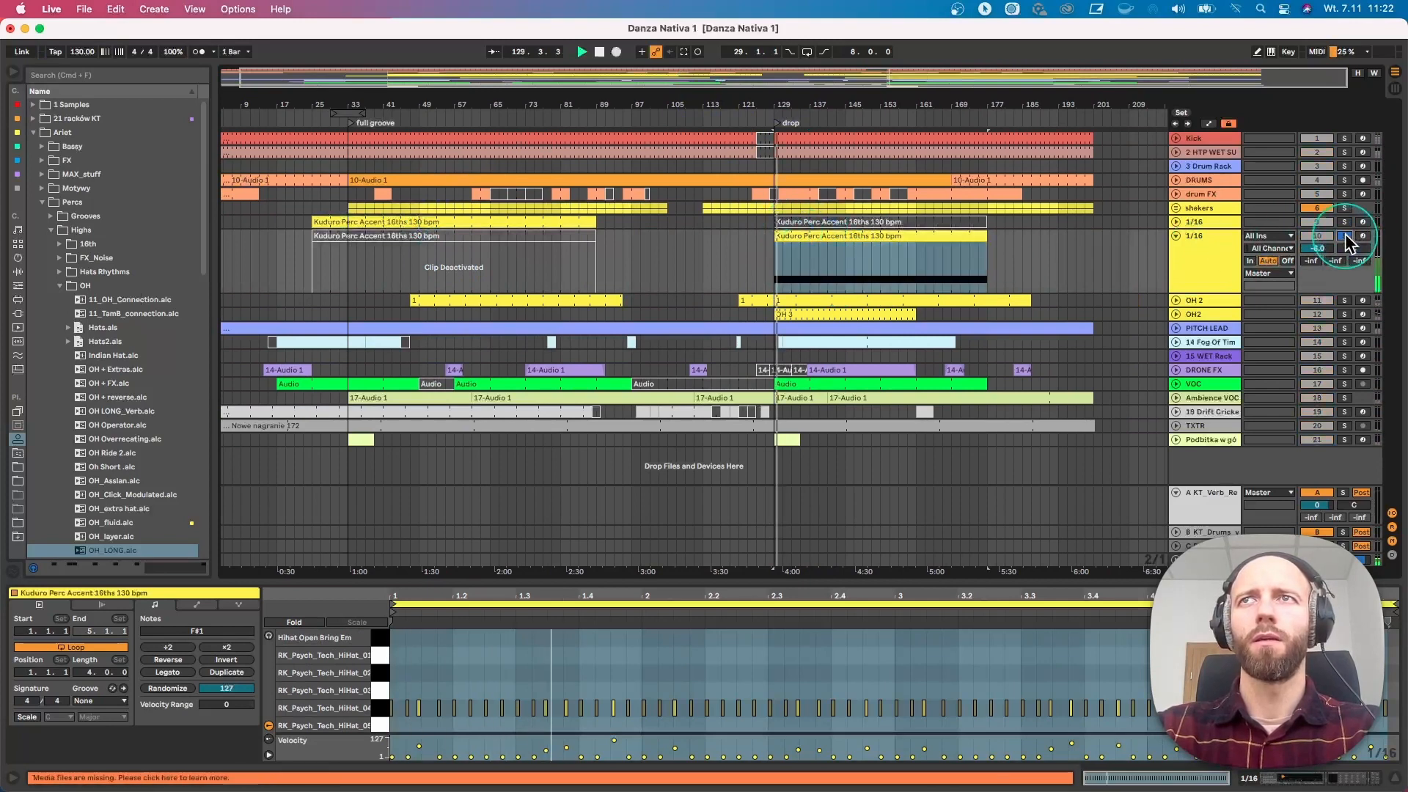
left_click(1345, 235)
Listen to the full arrangement from about bar 149 and from about bar 69 to compare the two sections
left_click(786, 263)
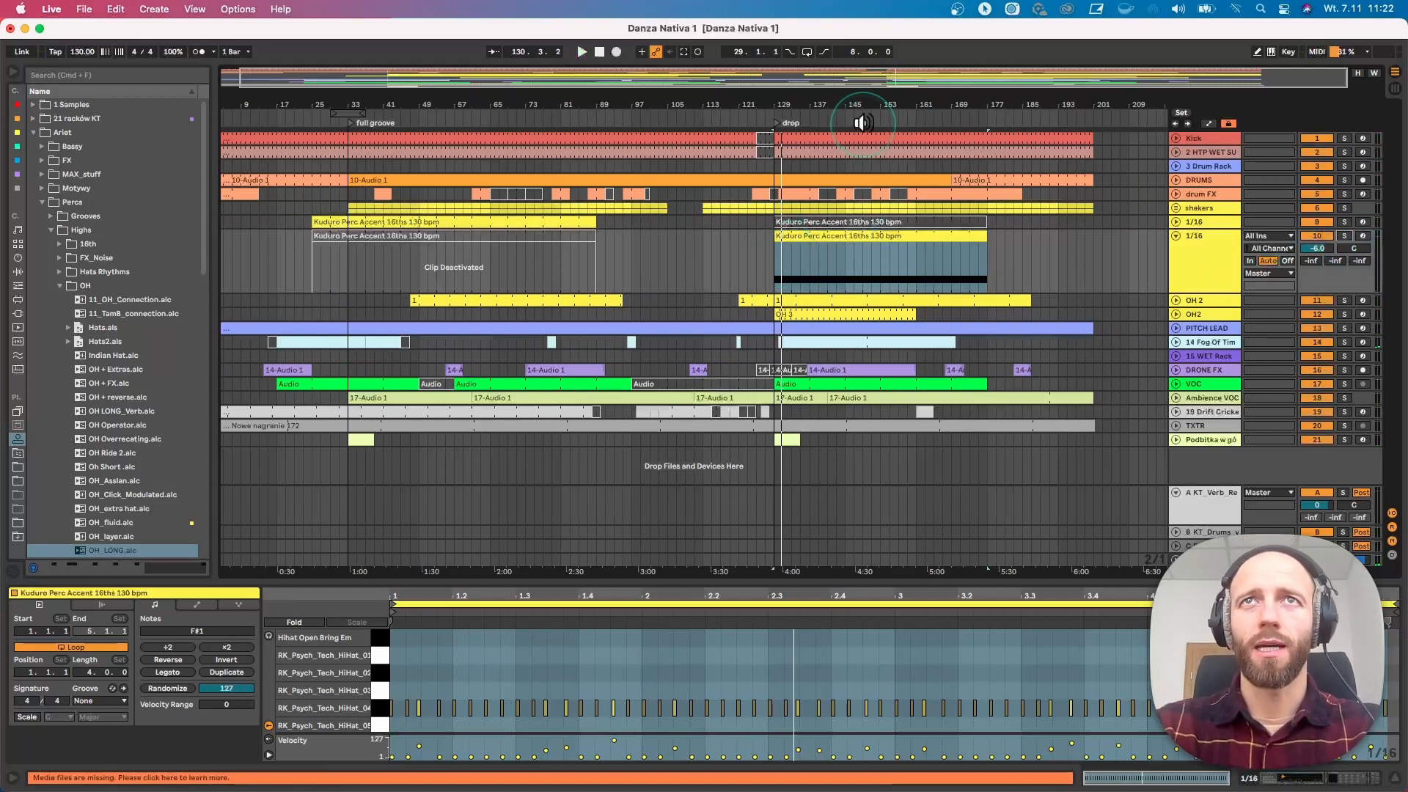
left_click(865, 118)
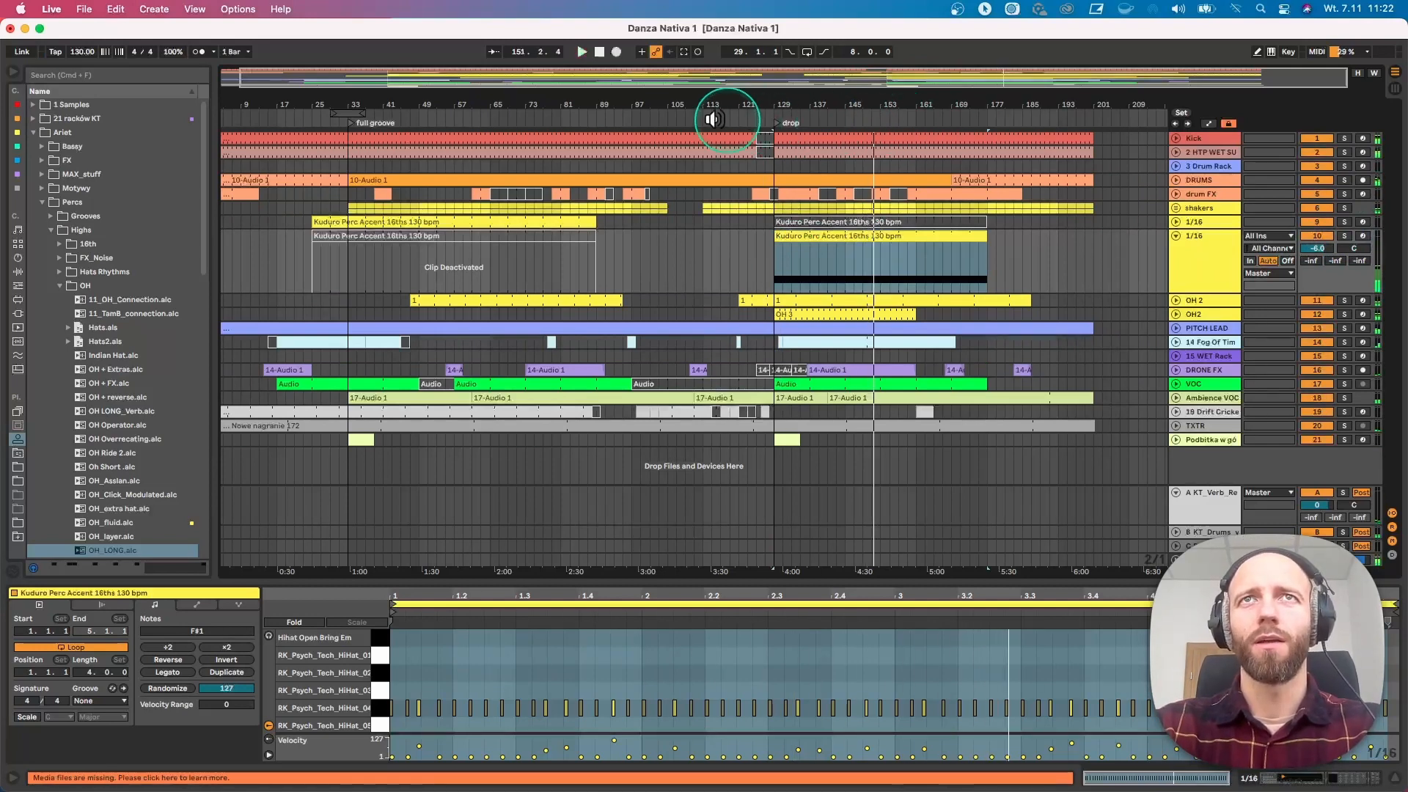
left_click(517, 133)
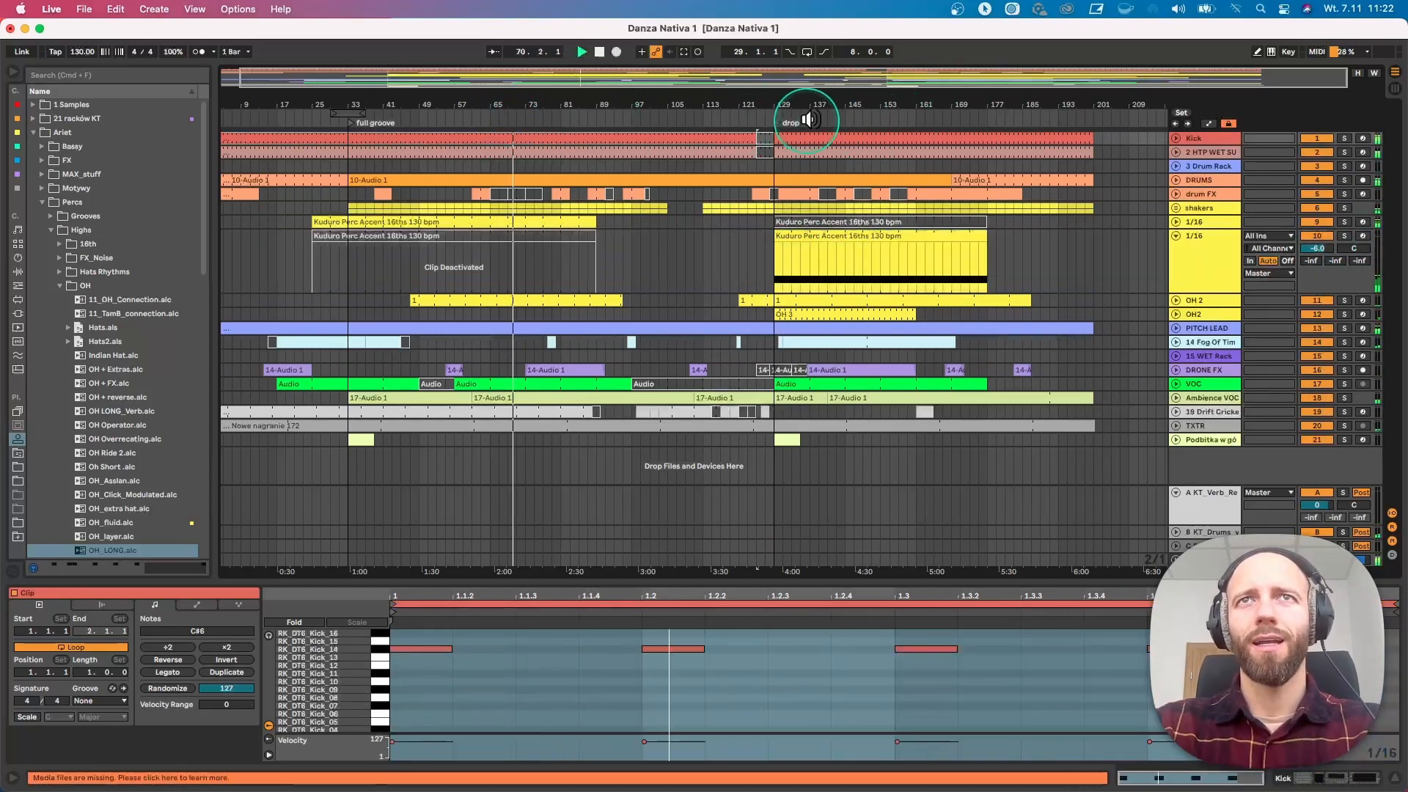
Listen to the drop from about bar 141 and about bar 153 towards its end
left_click(832, 118)
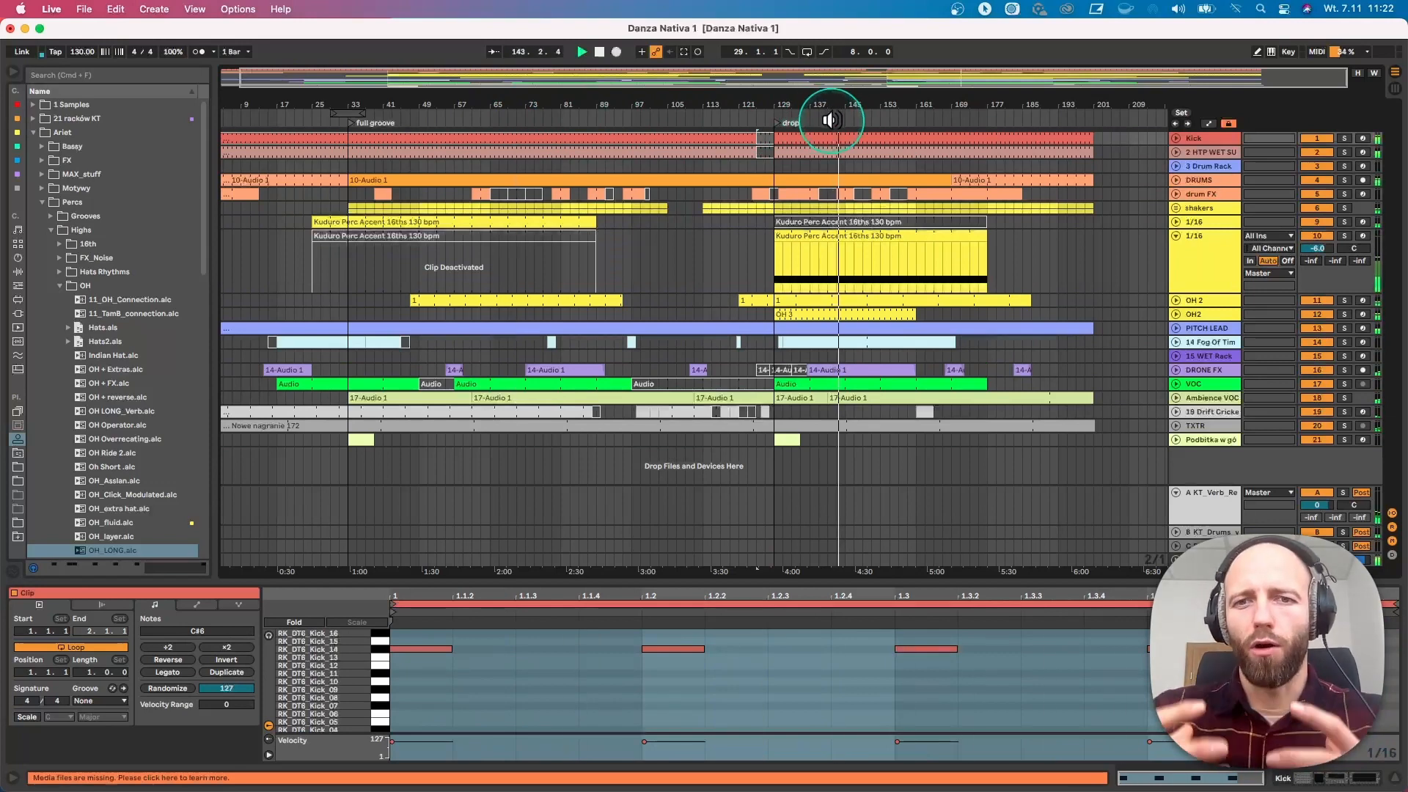
left_click(890, 117)
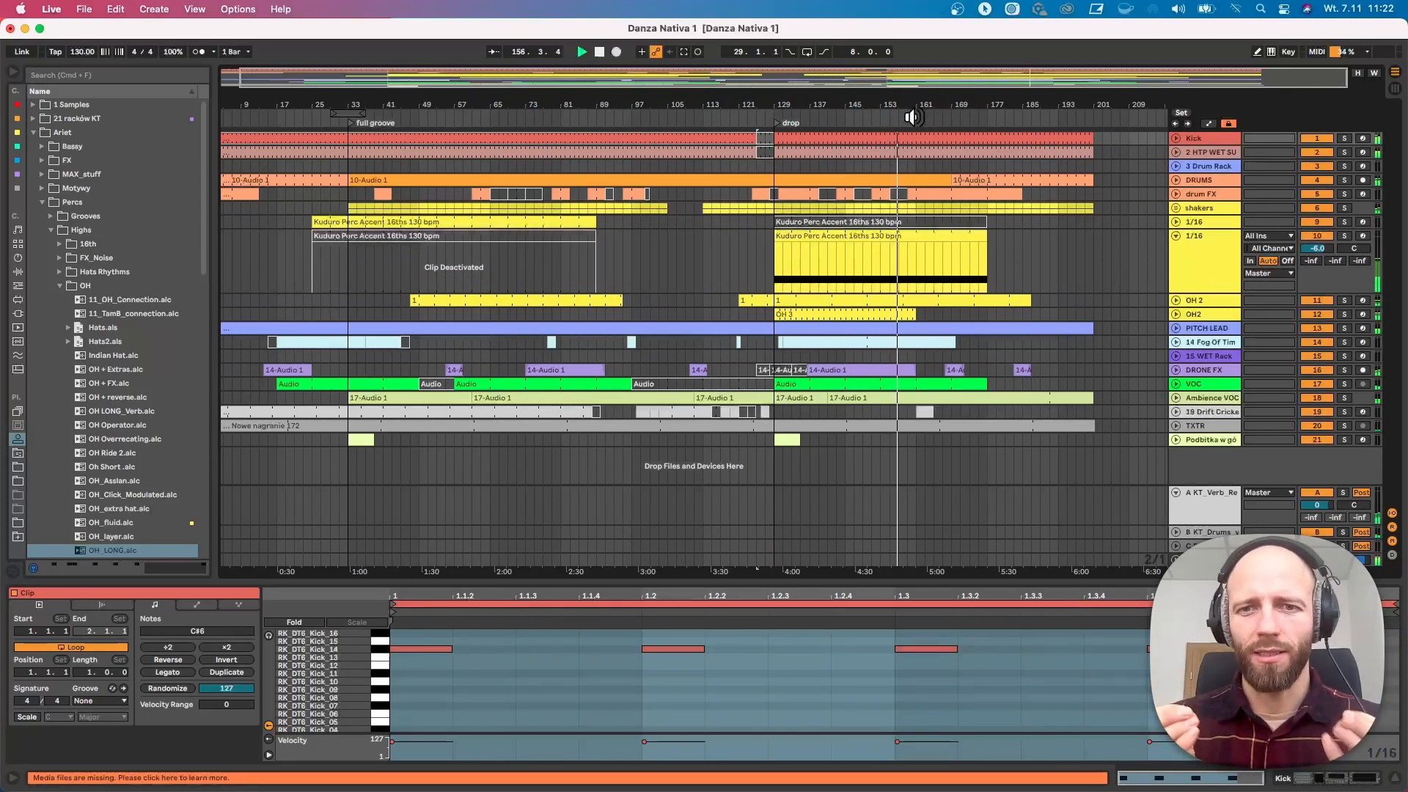
left_click(927, 134)
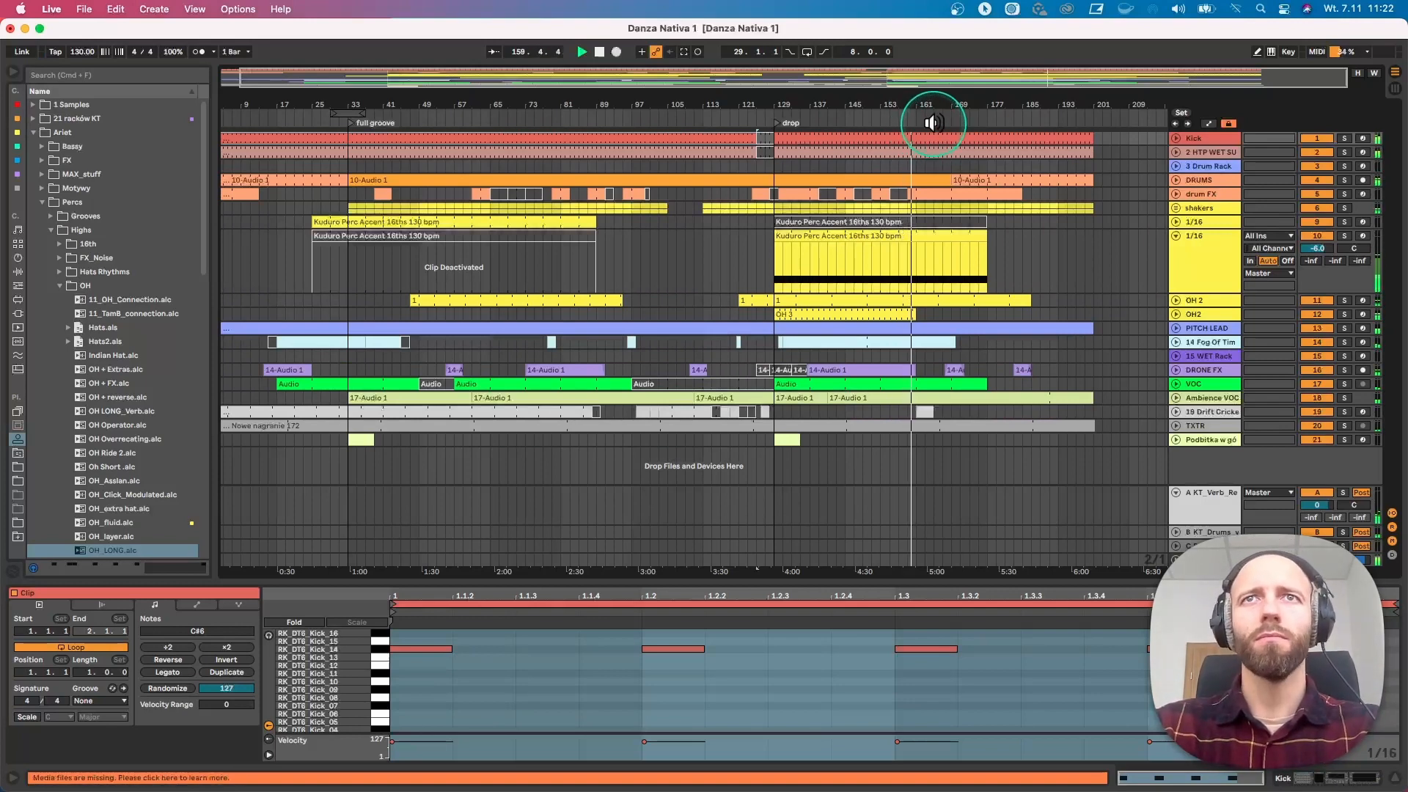
Unfold the DRUMS track and audition it soloed from bar 127 into the drop
left_click(1176, 179)
left_click(763, 206)
left_click(1229, 200)
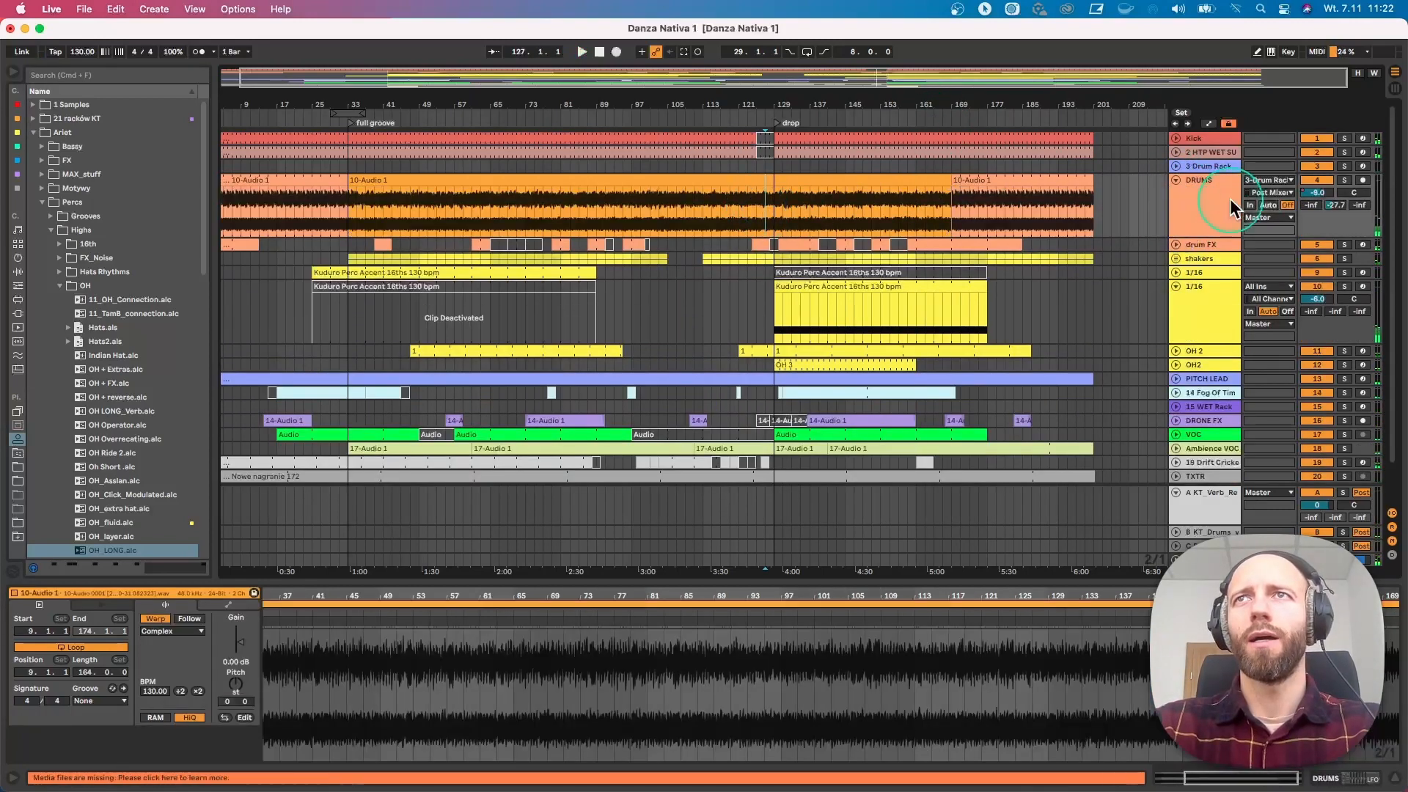
left_click(1345, 179)
key("space")
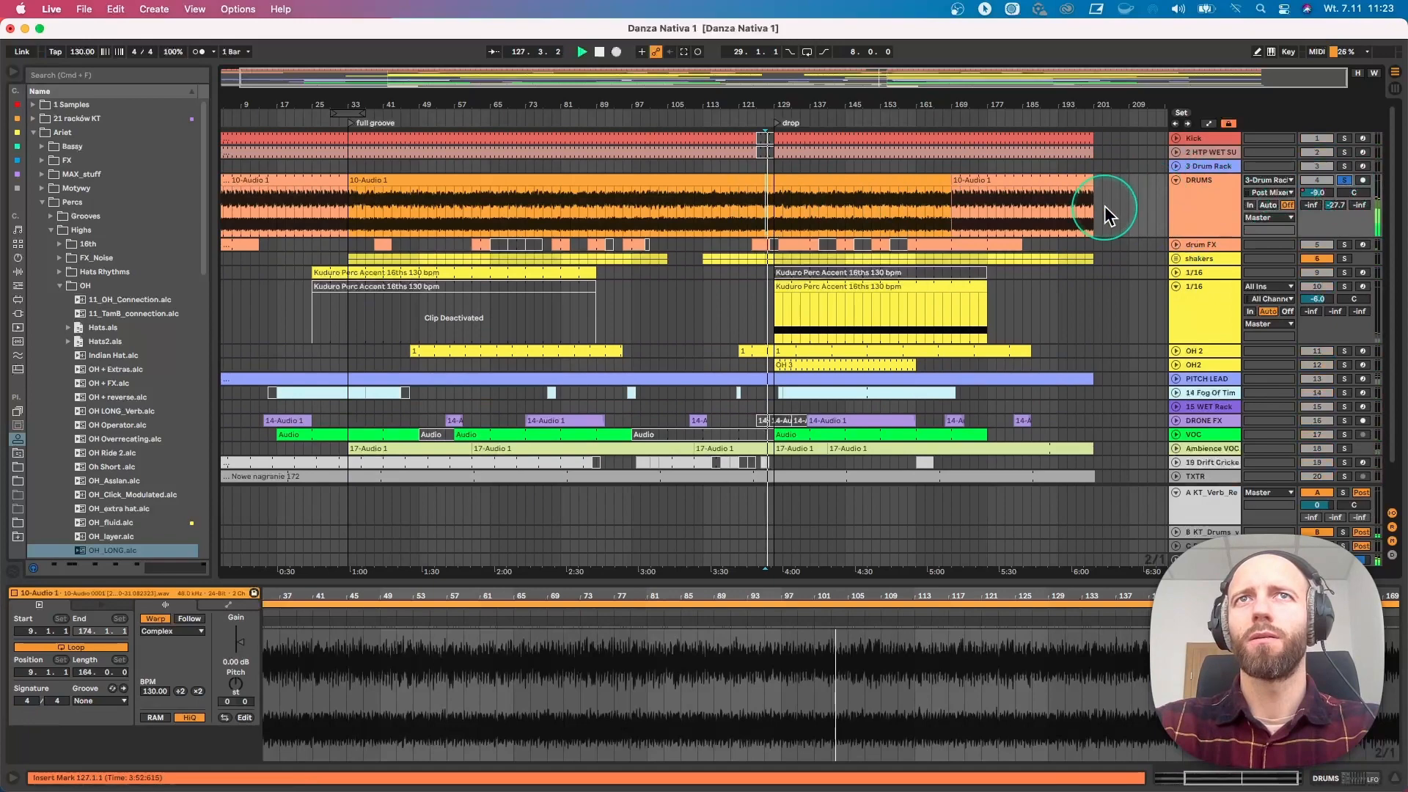
Stop playback, show the devices of the 3 Drum Rack track, and collapse the Conga Acoustified Low sampler
left_click(1205, 210)
left_click(1203, 169)
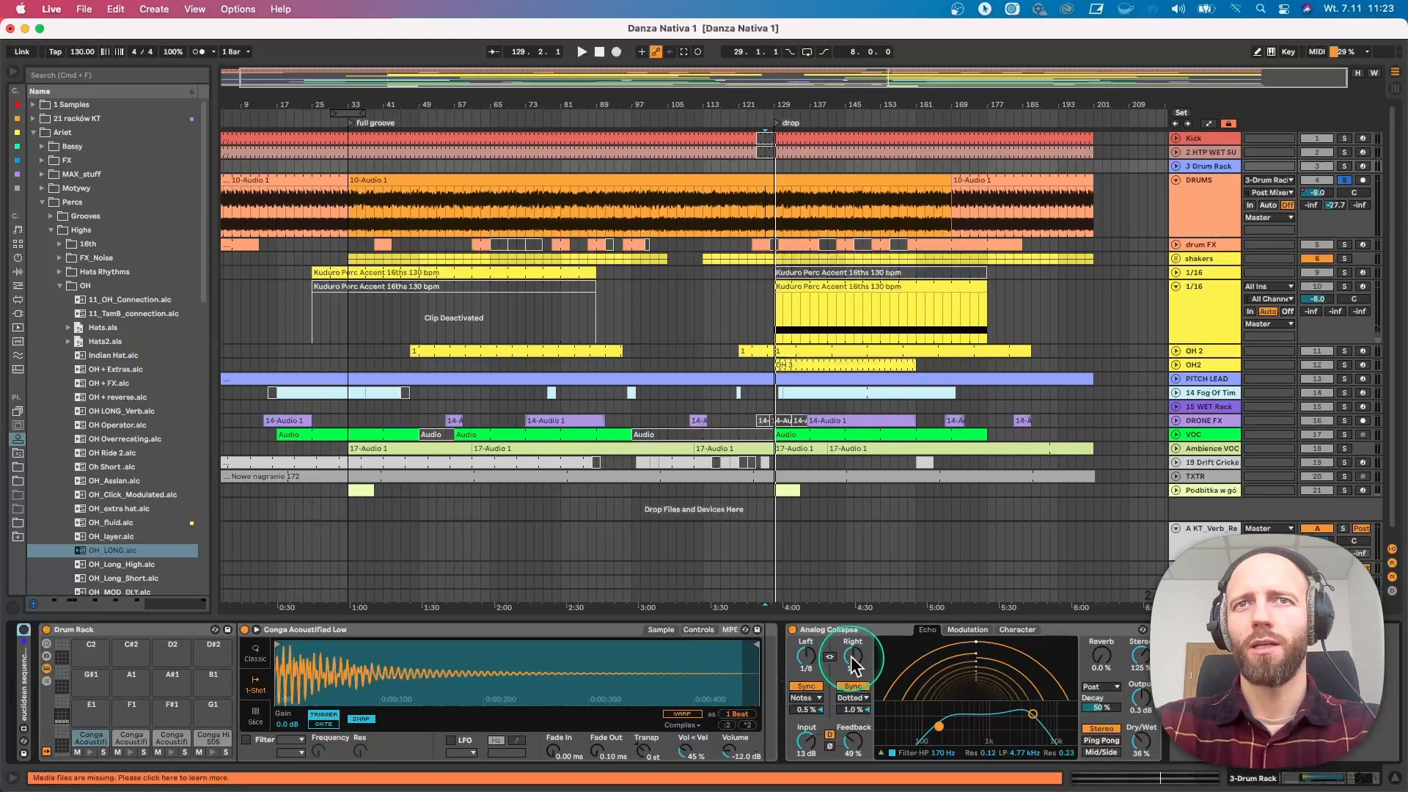
double_click(603, 628)
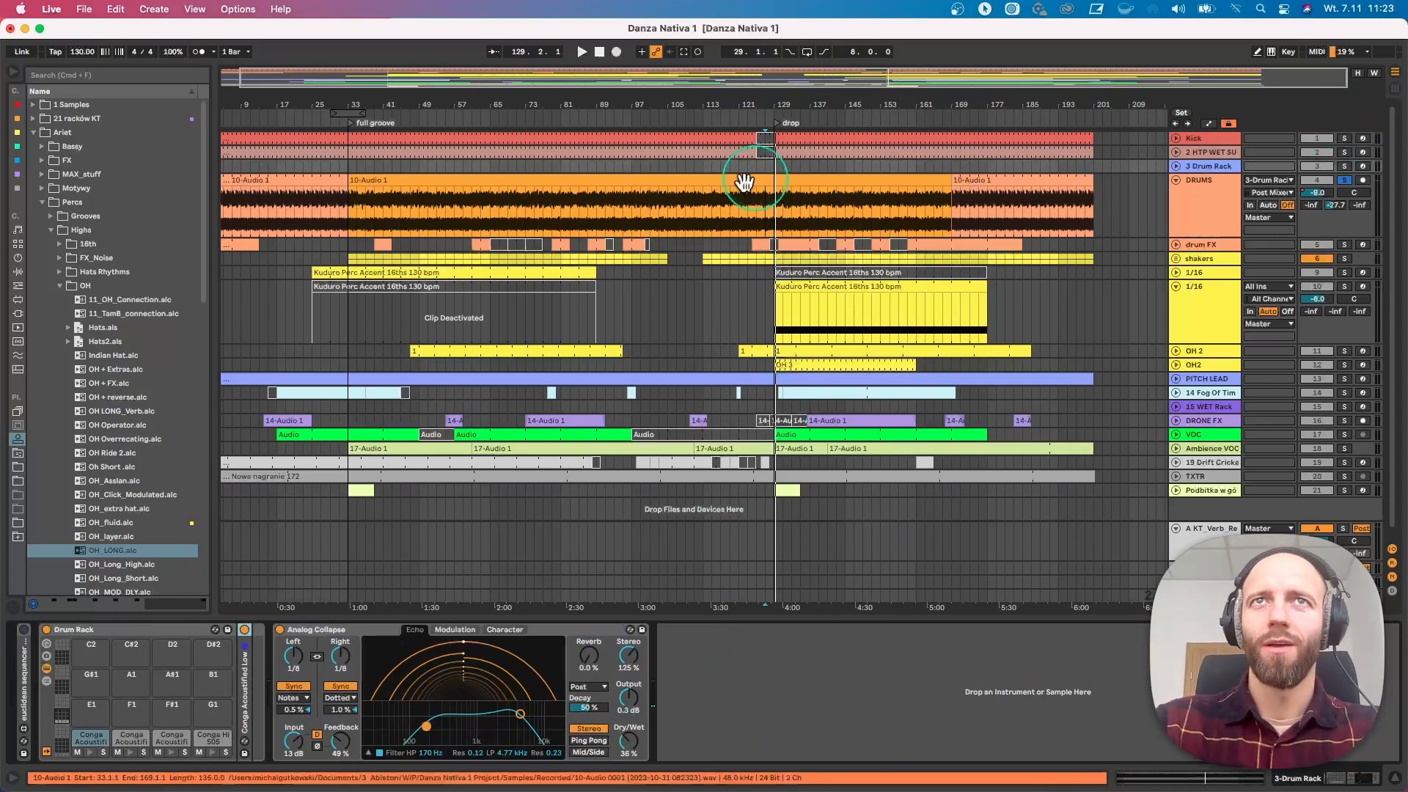
End the solo on DRUMS and play the full arrangement from bar 127
left_click(762, 201)
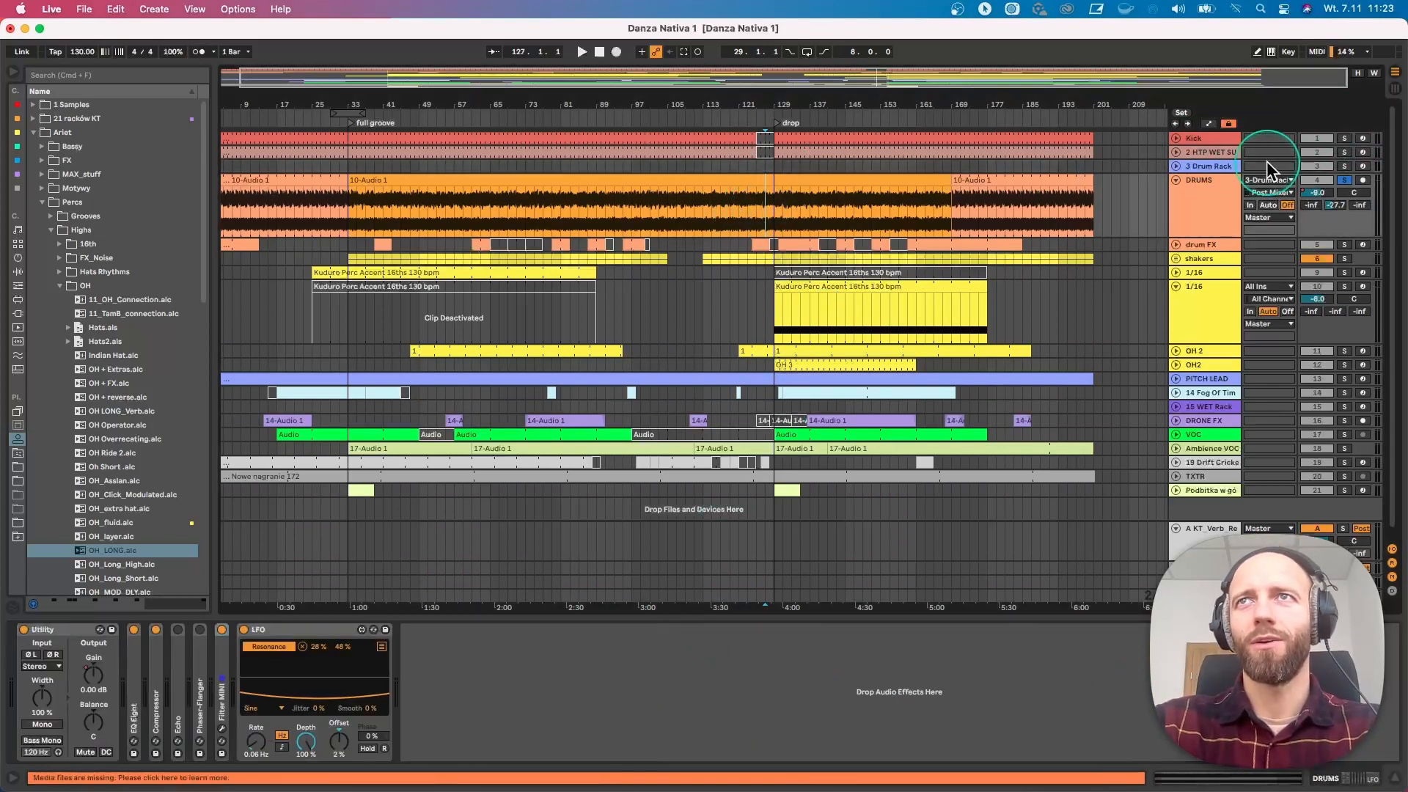
left_click(1343, 180)
key("space")
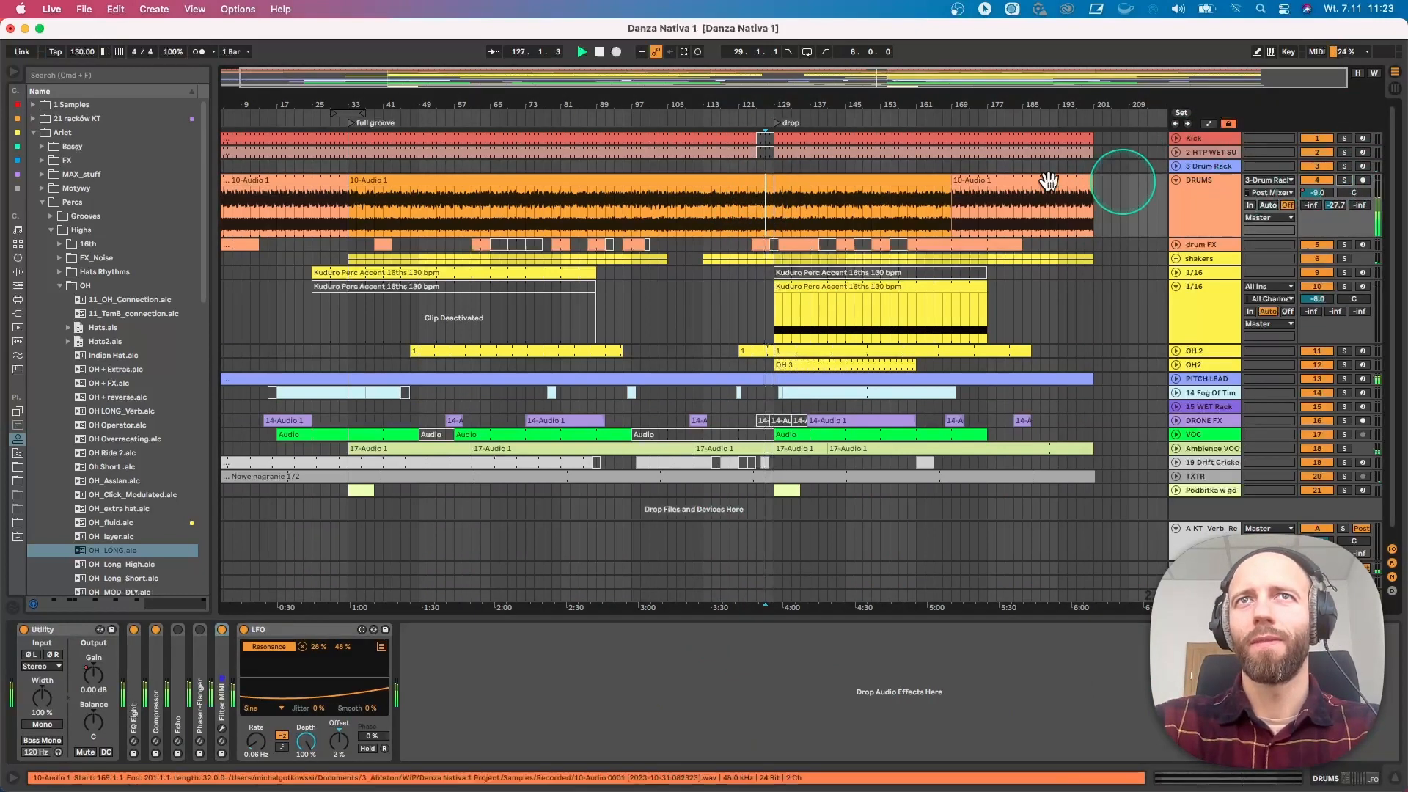
Add a locator named "mini outro" at about bar 161
left_click(909, 204)
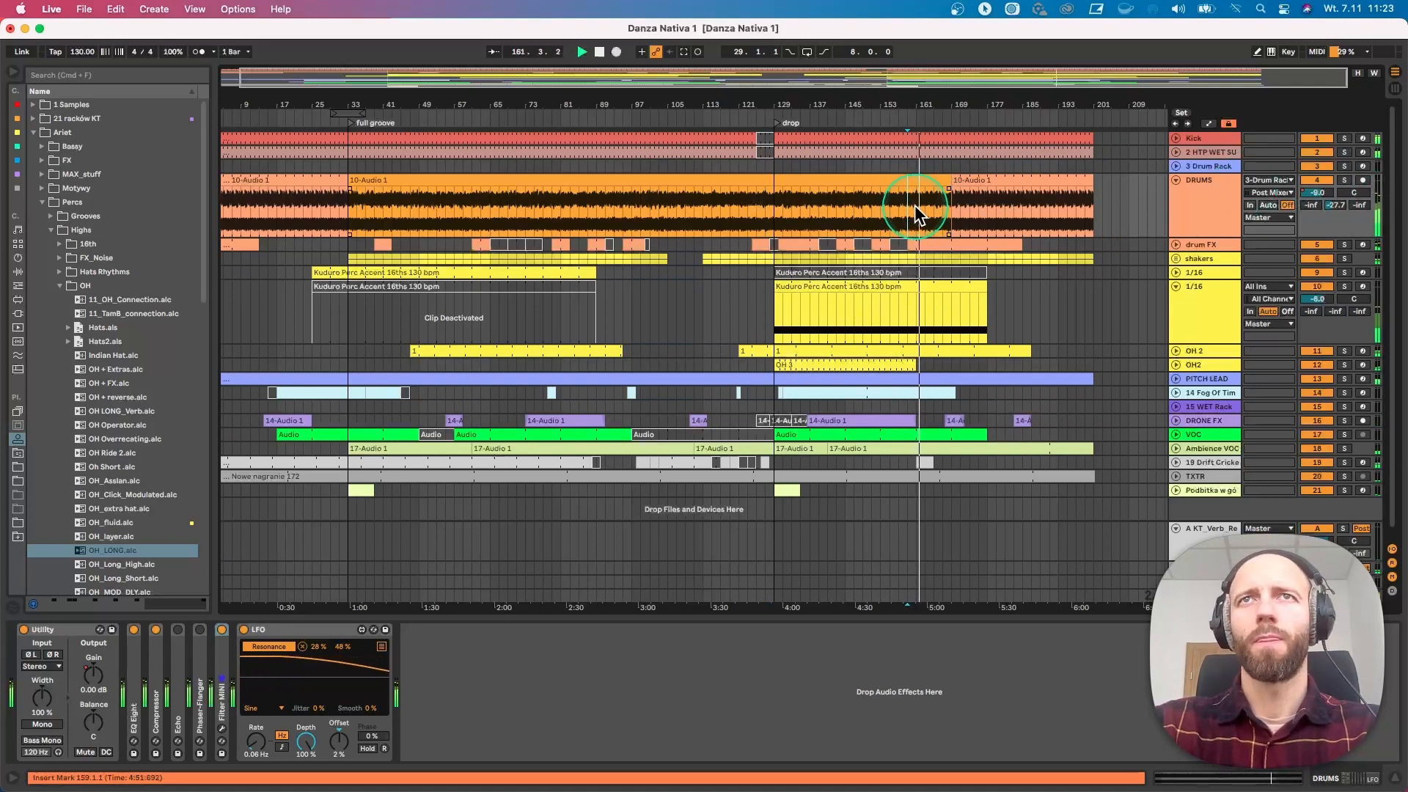
right_click(915, 117)
left_click(936, 154)
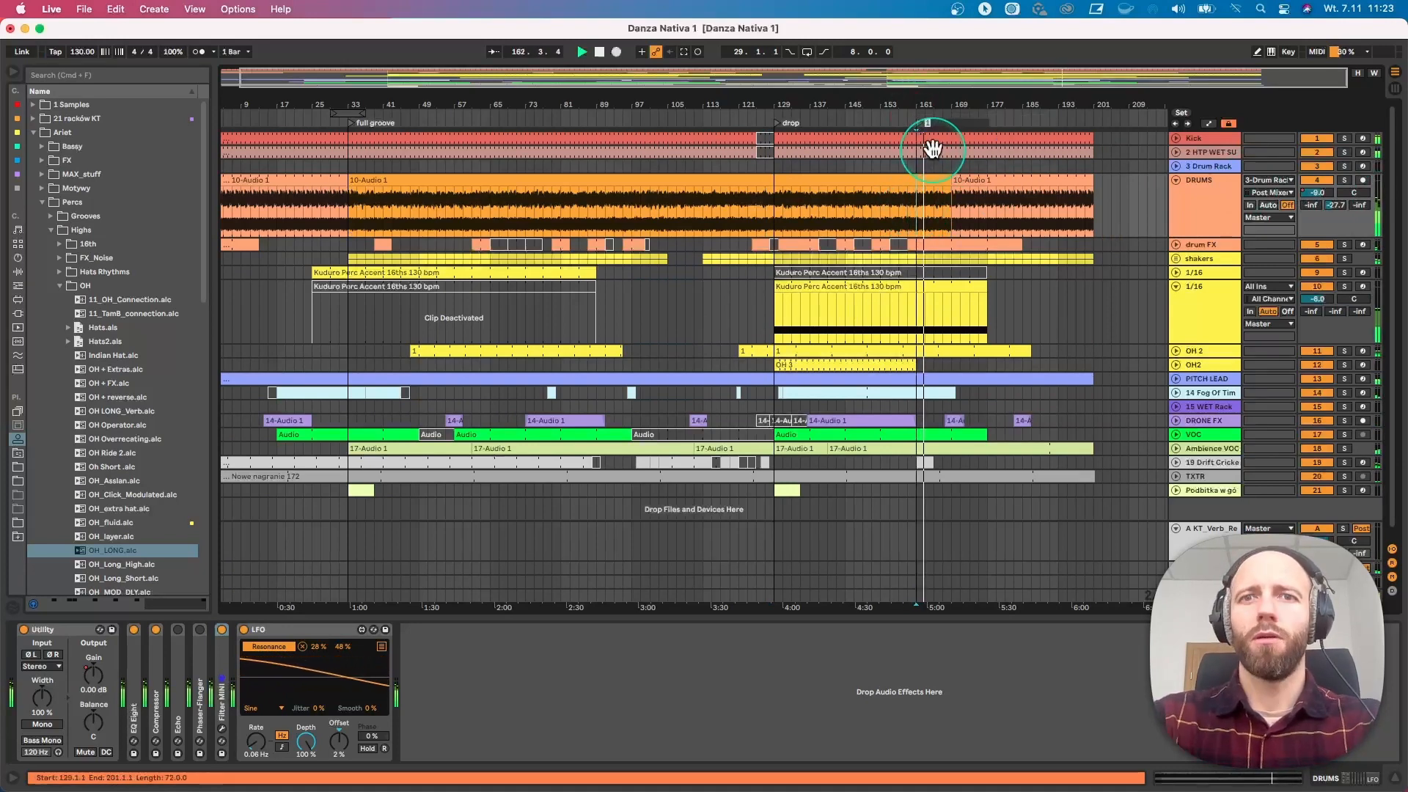
type("mini outro")
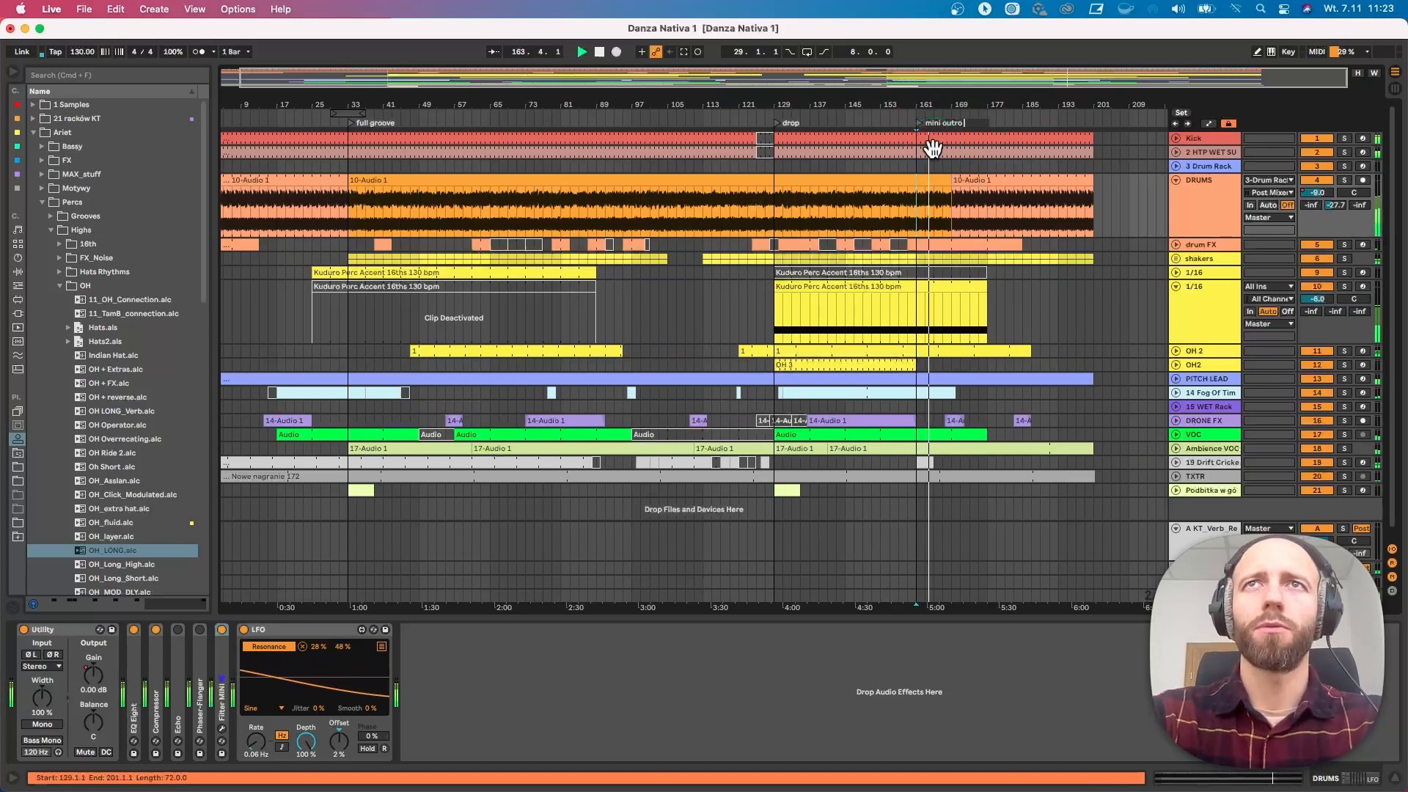
key("Return")
Add a locator named "outro" at bar 177, where the 1/16 and VOC clips end
right_click(990, 118)
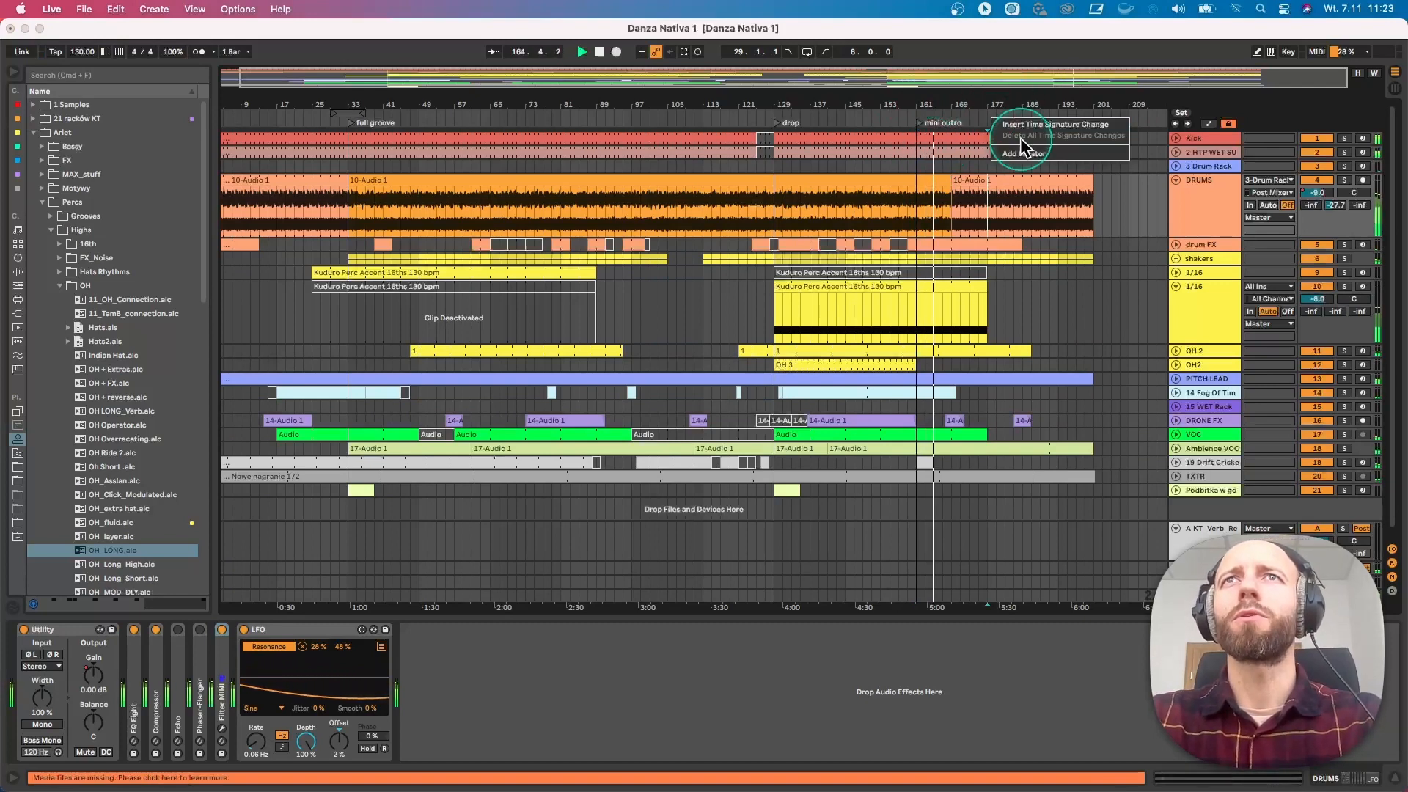
left_click(1021, 151)
type("outro")
key("Return")
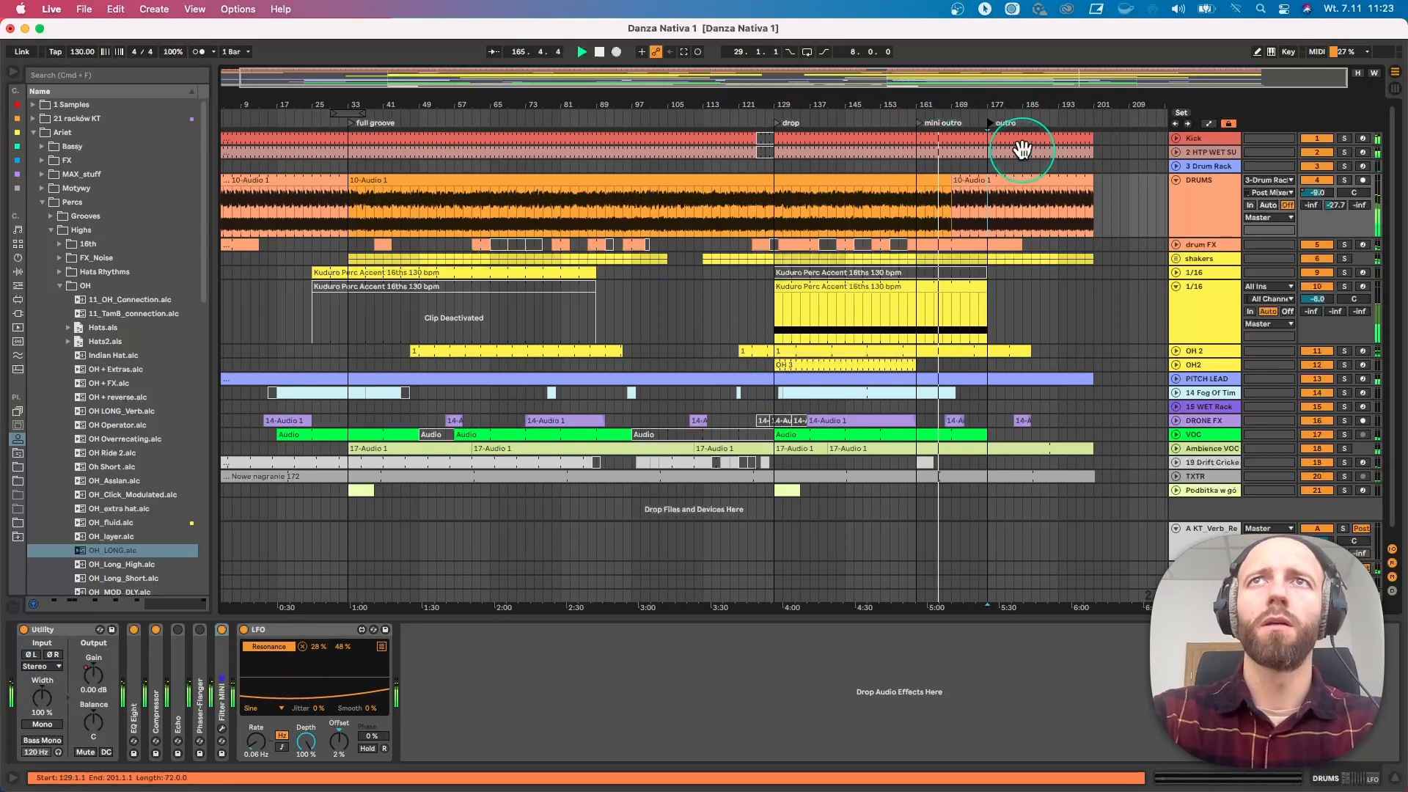
Unfold VOC, show the automation of its Echo Feedback, and raise the curve slightly shortly before the outro
left_click(1174, 435)
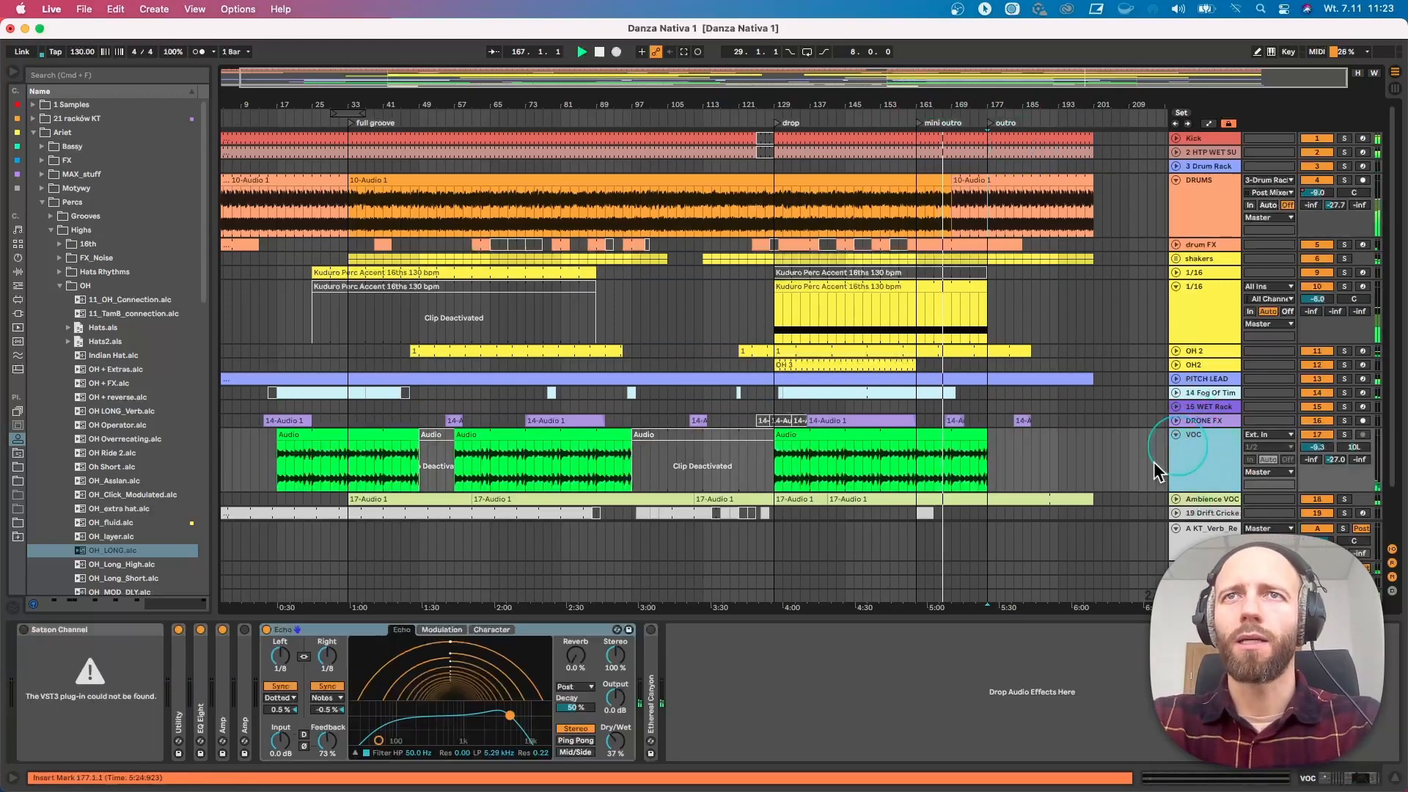
right_click(375, 666)
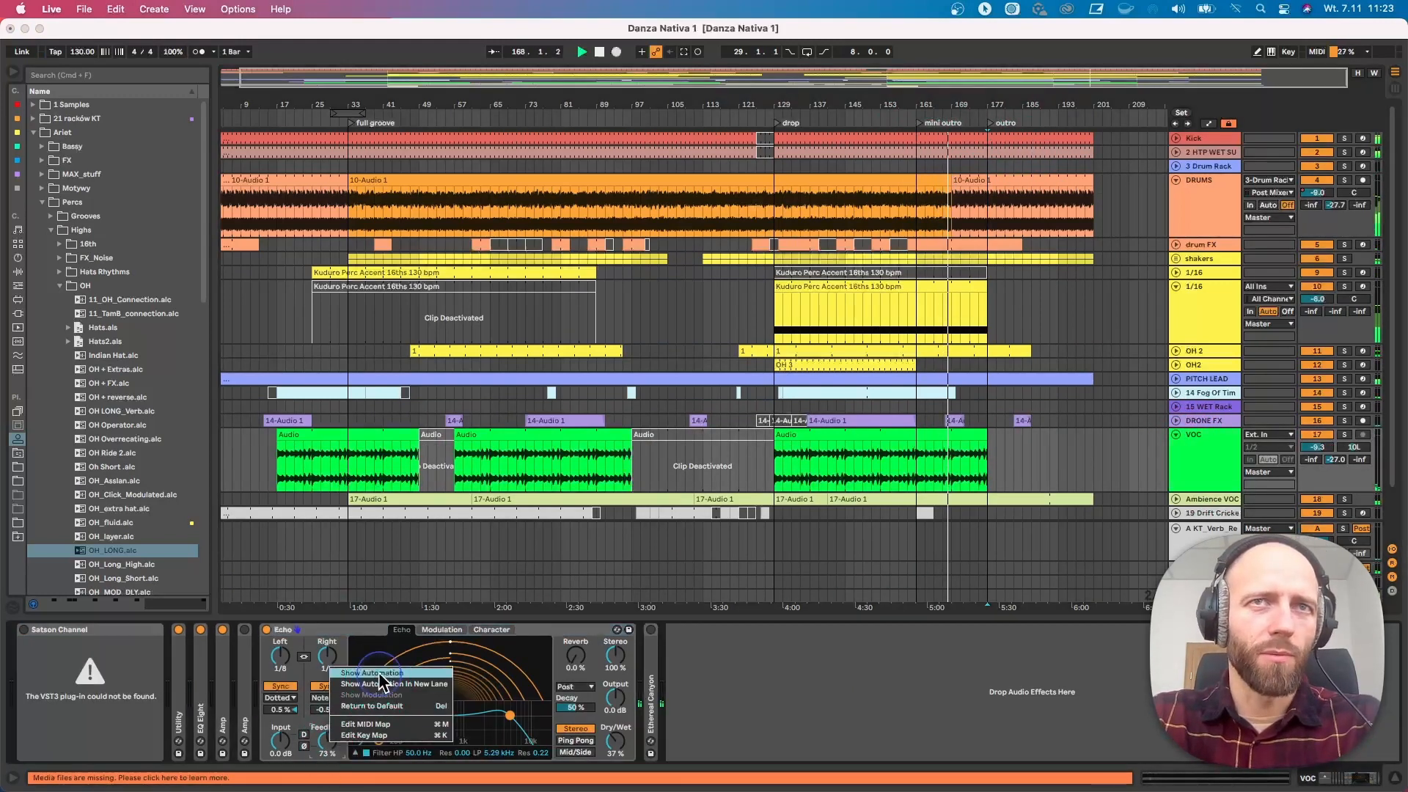
left_click(376, 685)
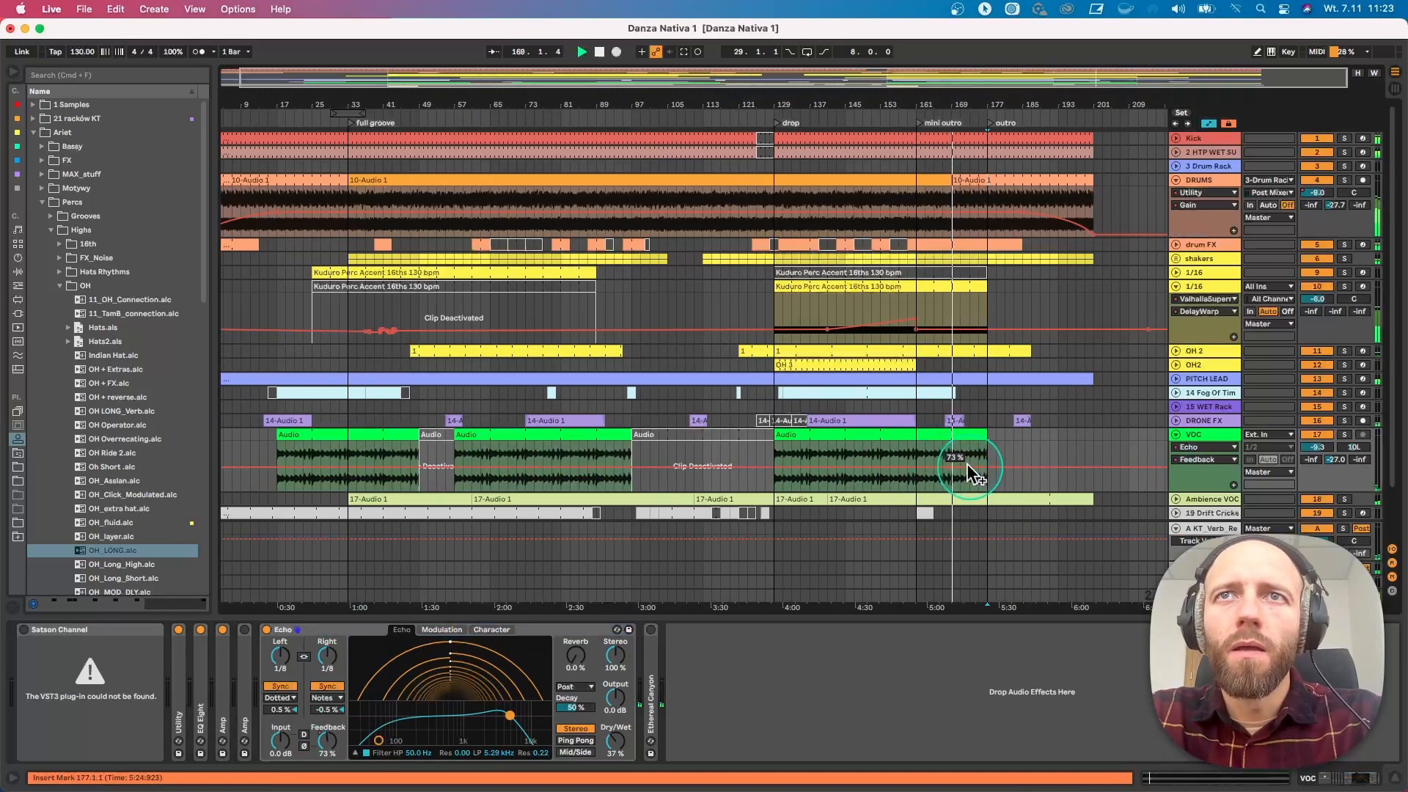
left_click_drag(969, 467, 968, 463)
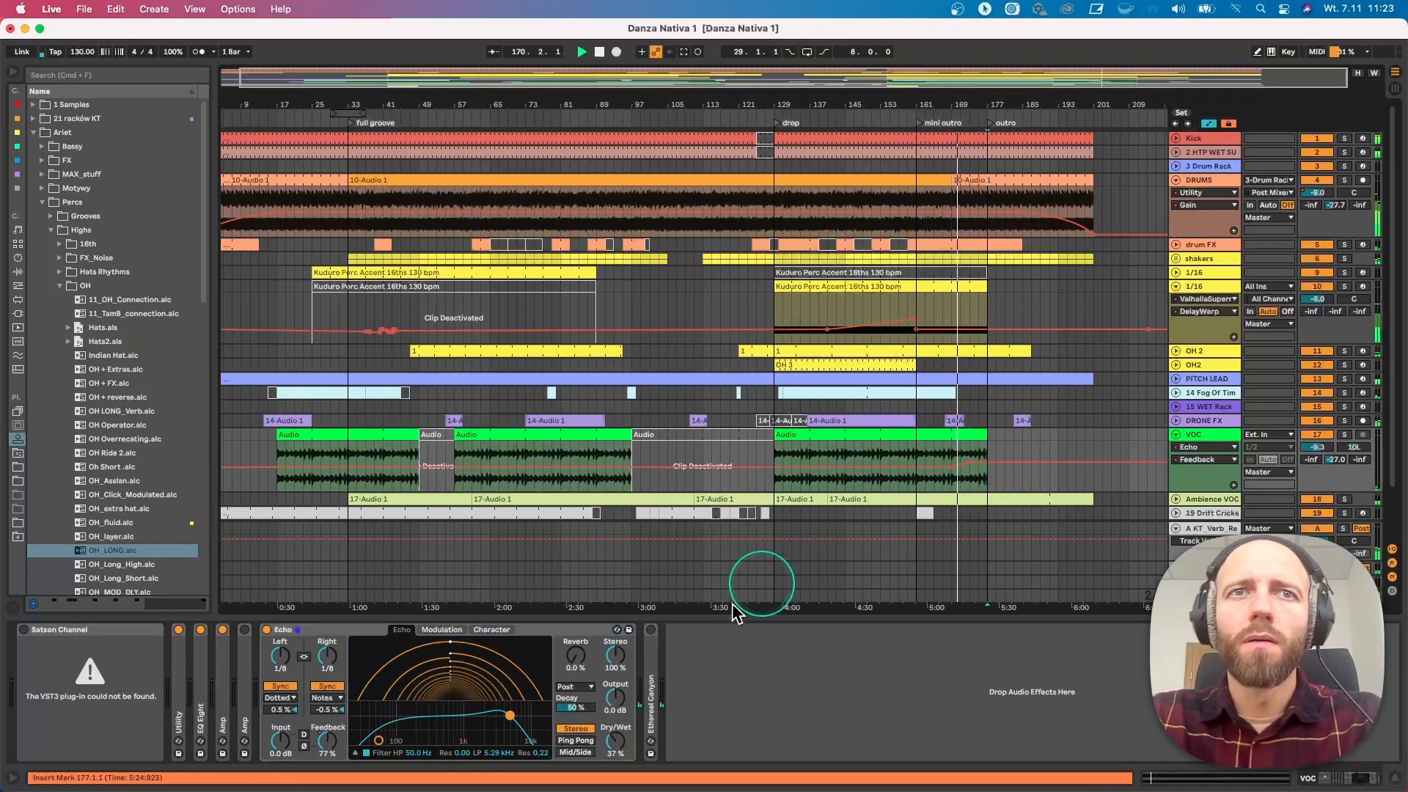
Record live Echo Feedback automation on VOC into the start of the outro and lower the Echo filter's low-pass frequency
left_click(616, 52)
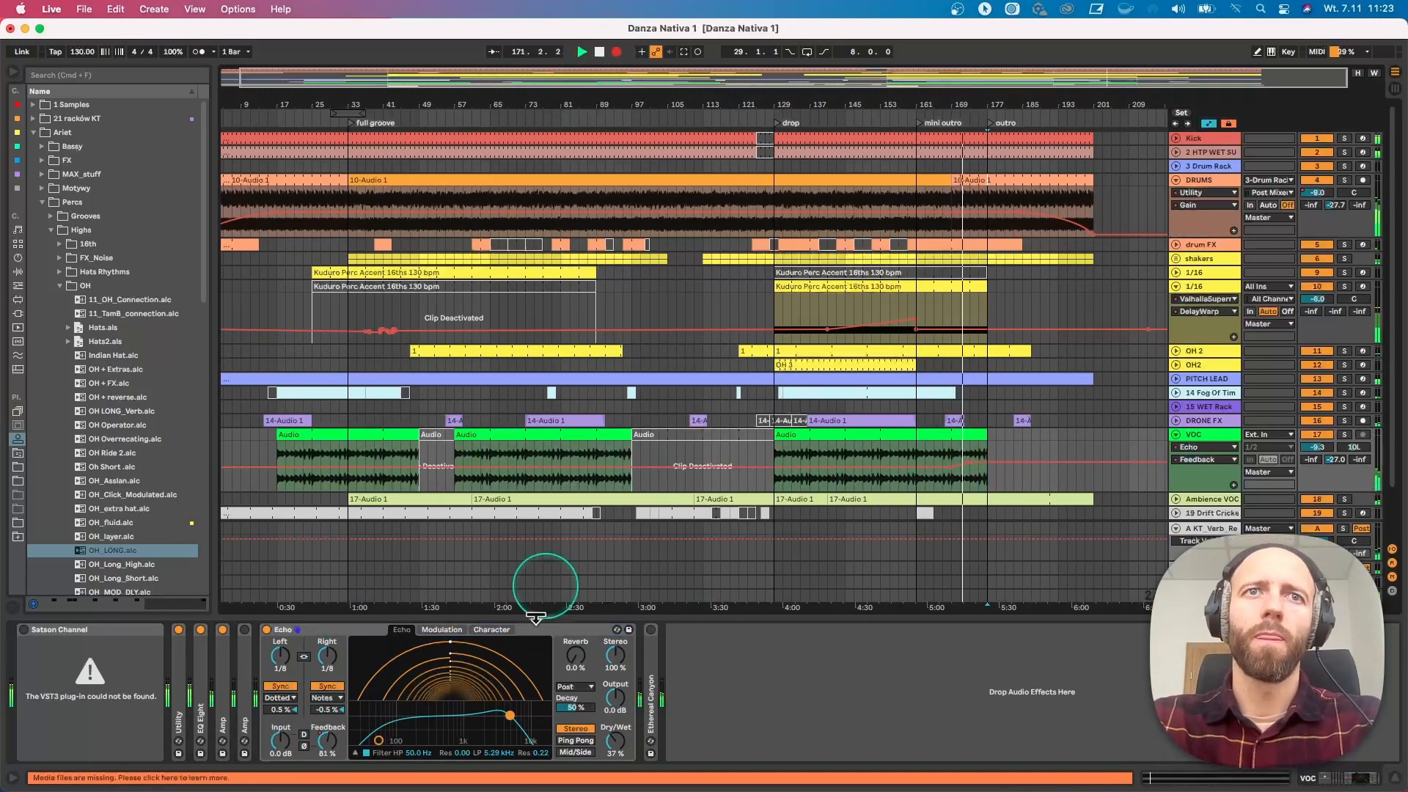
mouse_move(509, 715)
left_mouse_down()
mouse_move(526, 708)
mouse_move(495, 721)
left_mouse_up()
left_click_drag(327, 740, 327, 754)
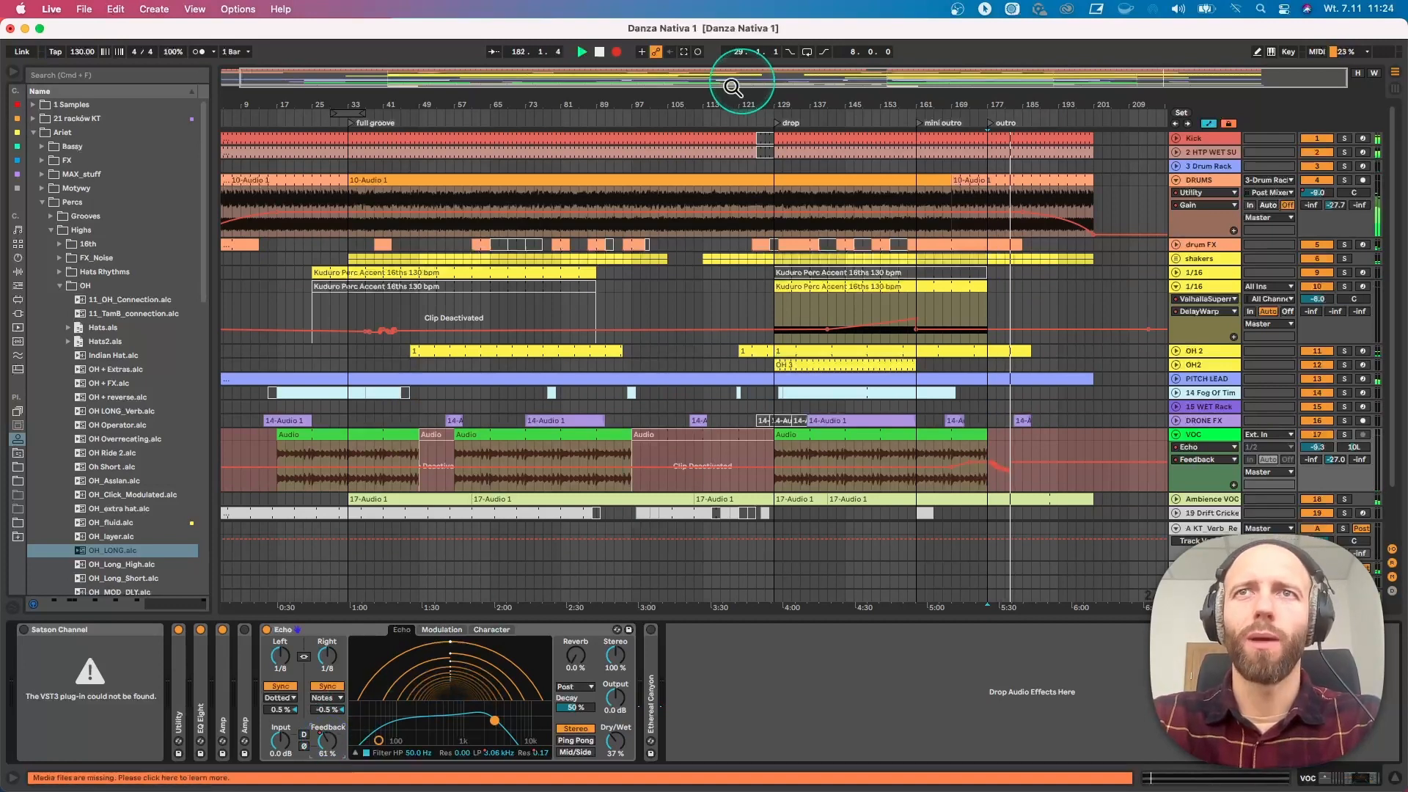
left_click(618, 49)
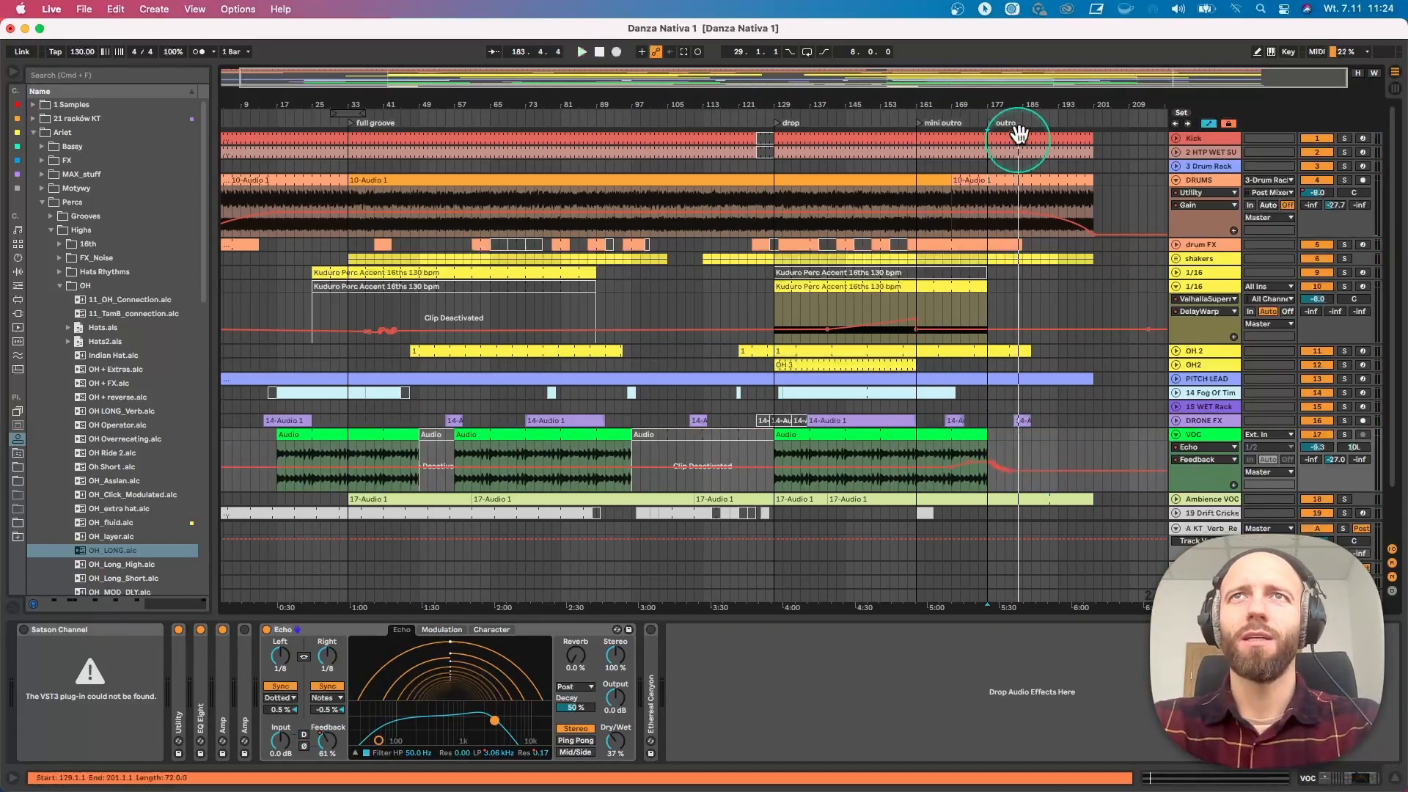
Listen to the outro from about bar 189, select the last DRUMS clip, and fold all tracks
left_click(1047, 119)
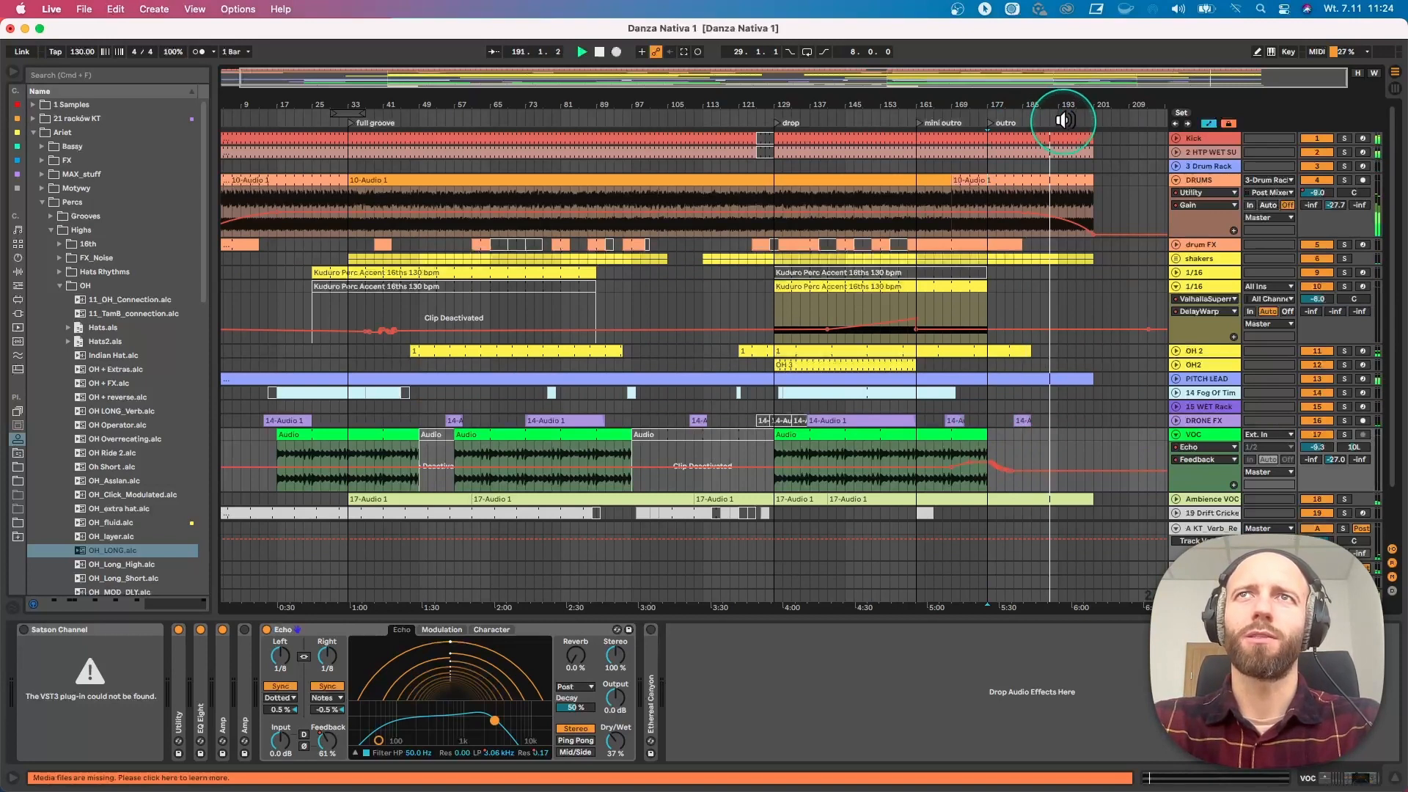
left_click(991, 188)
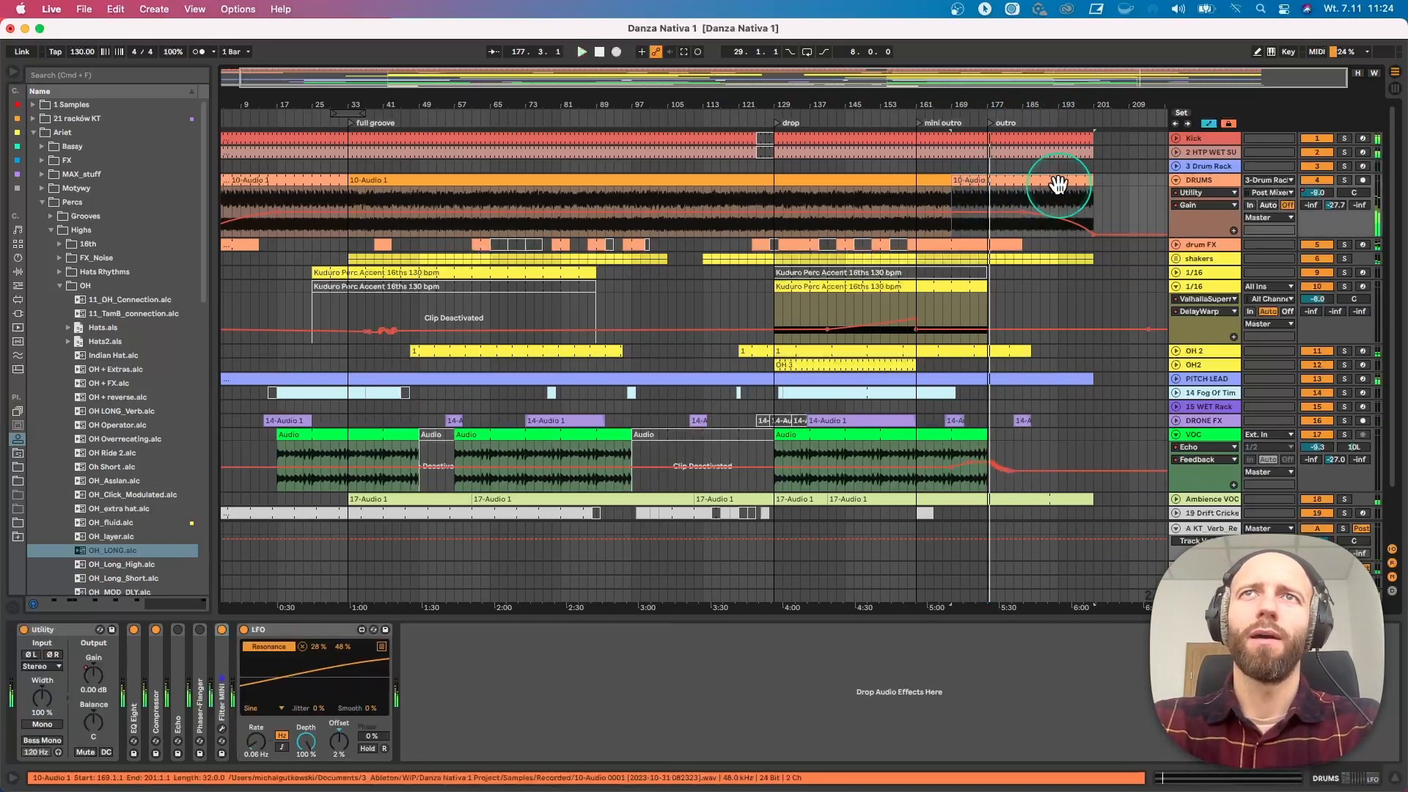
left_click(1176, 181, "alt")
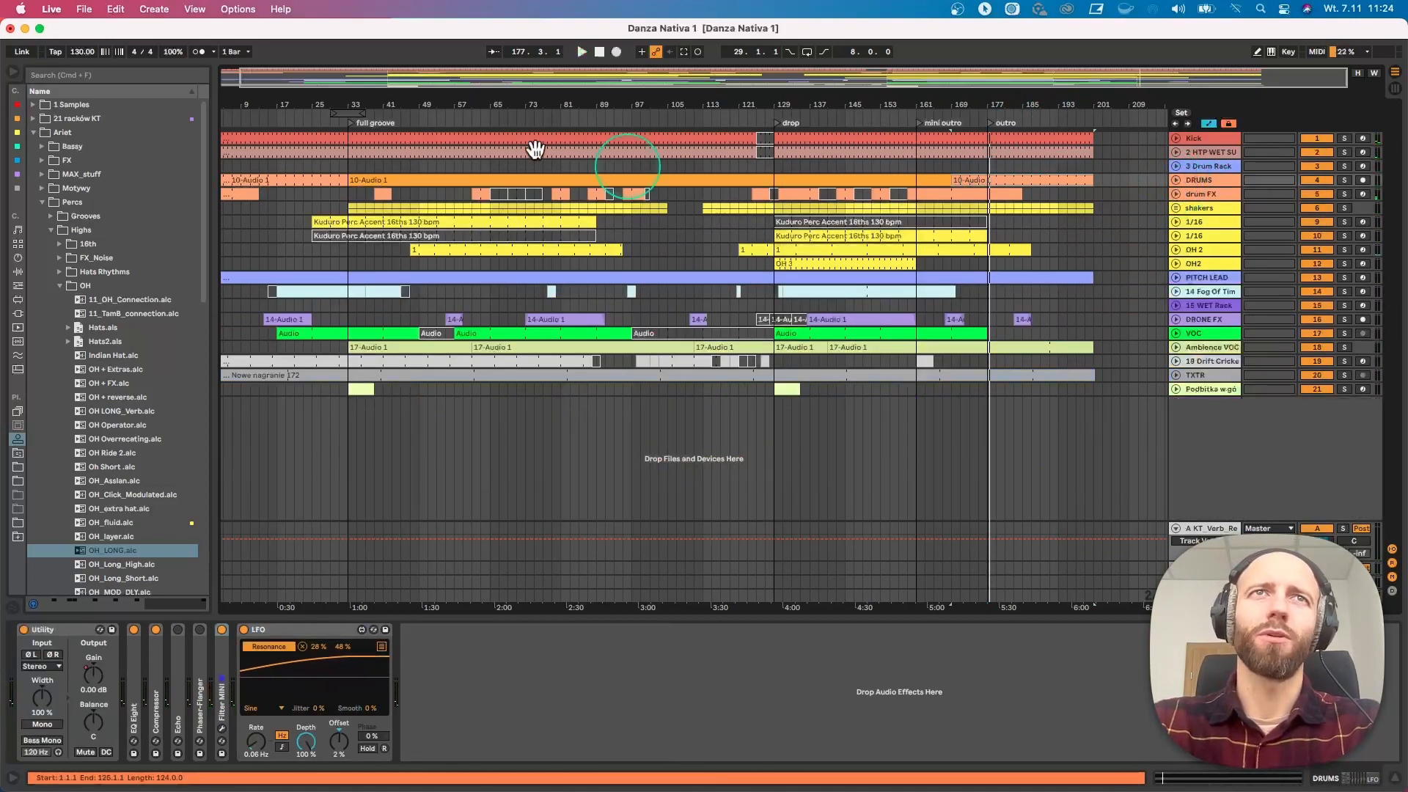
Bring the whole arrangement into view and briefly play its ending from bar 197
left_click_drag(494, 107, 506, 103)
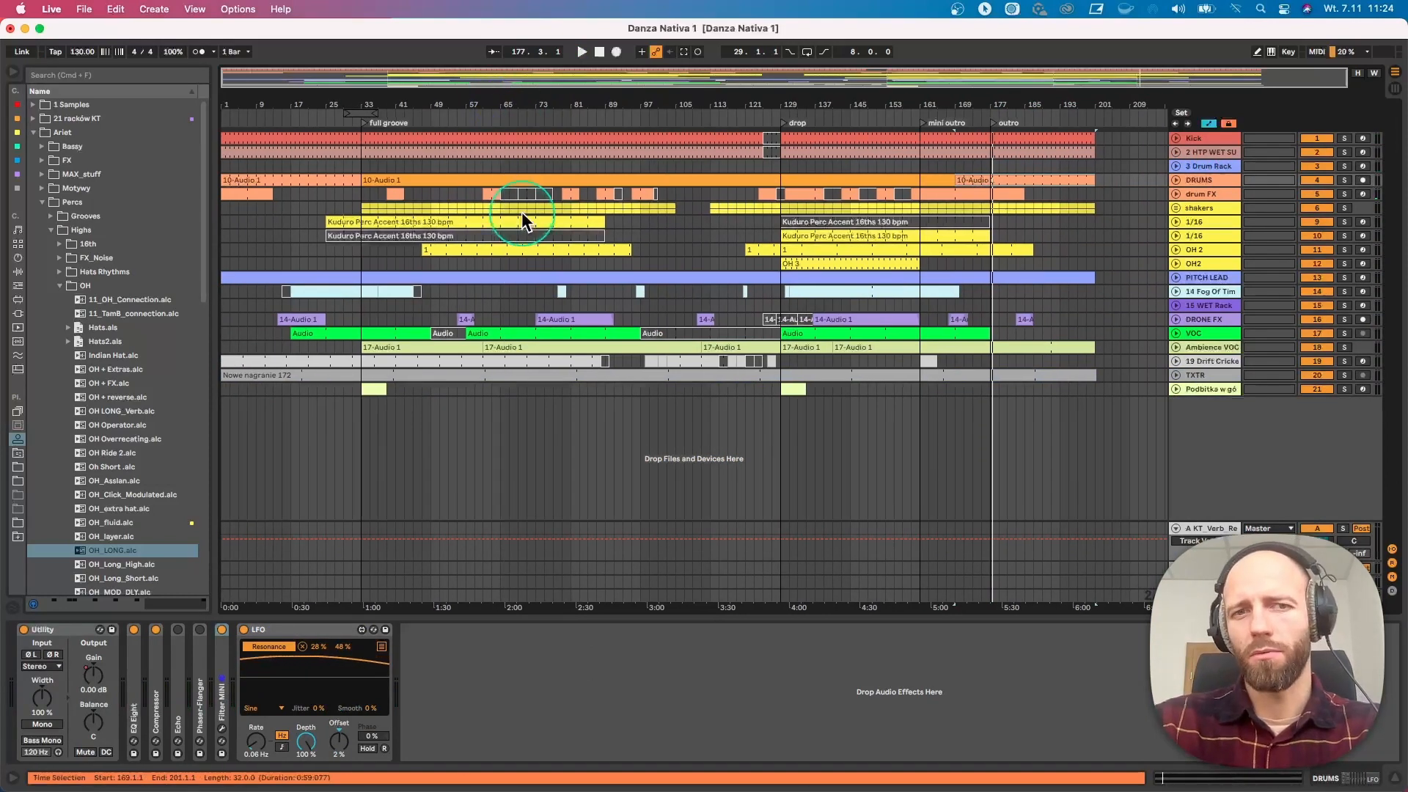
left_click(540, 220)
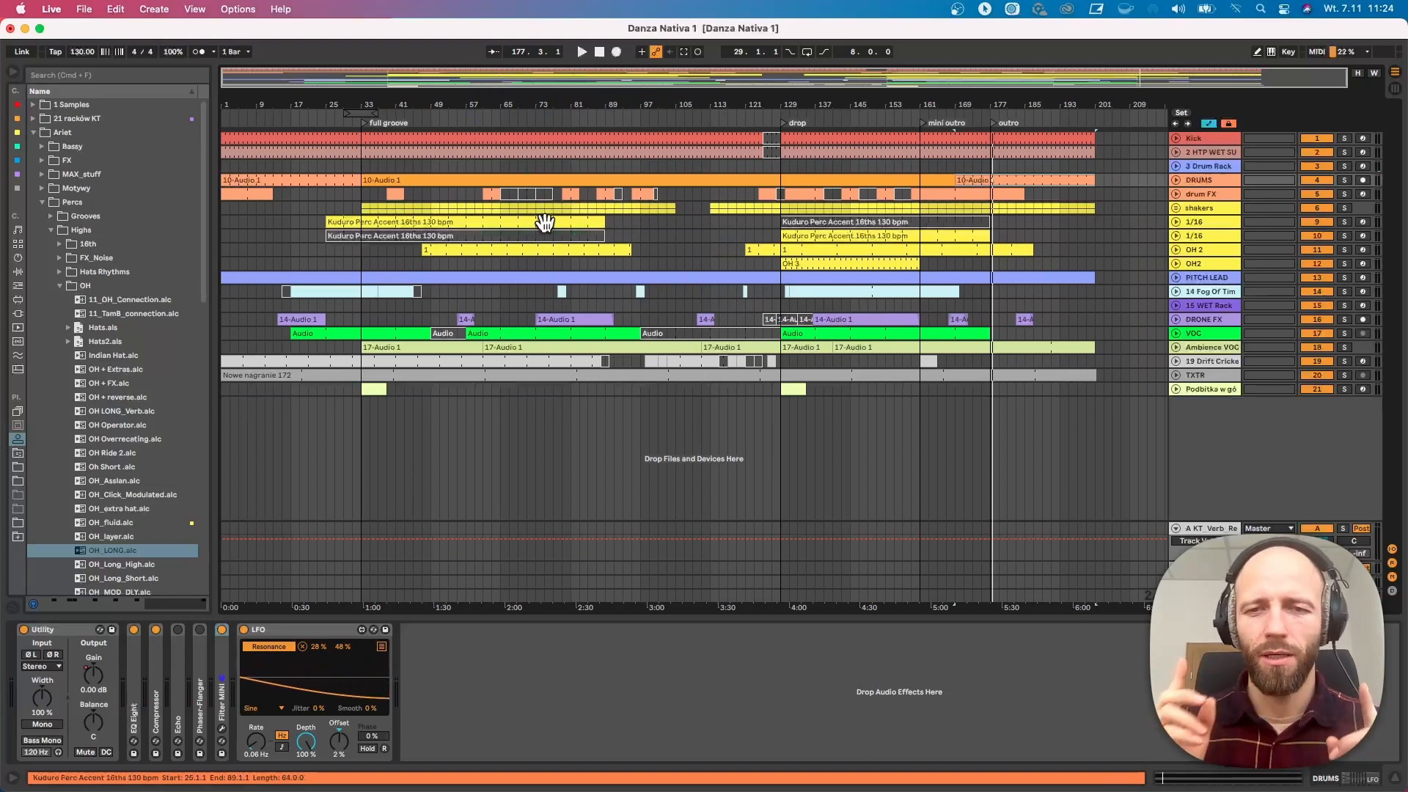
left_click(559, 313)
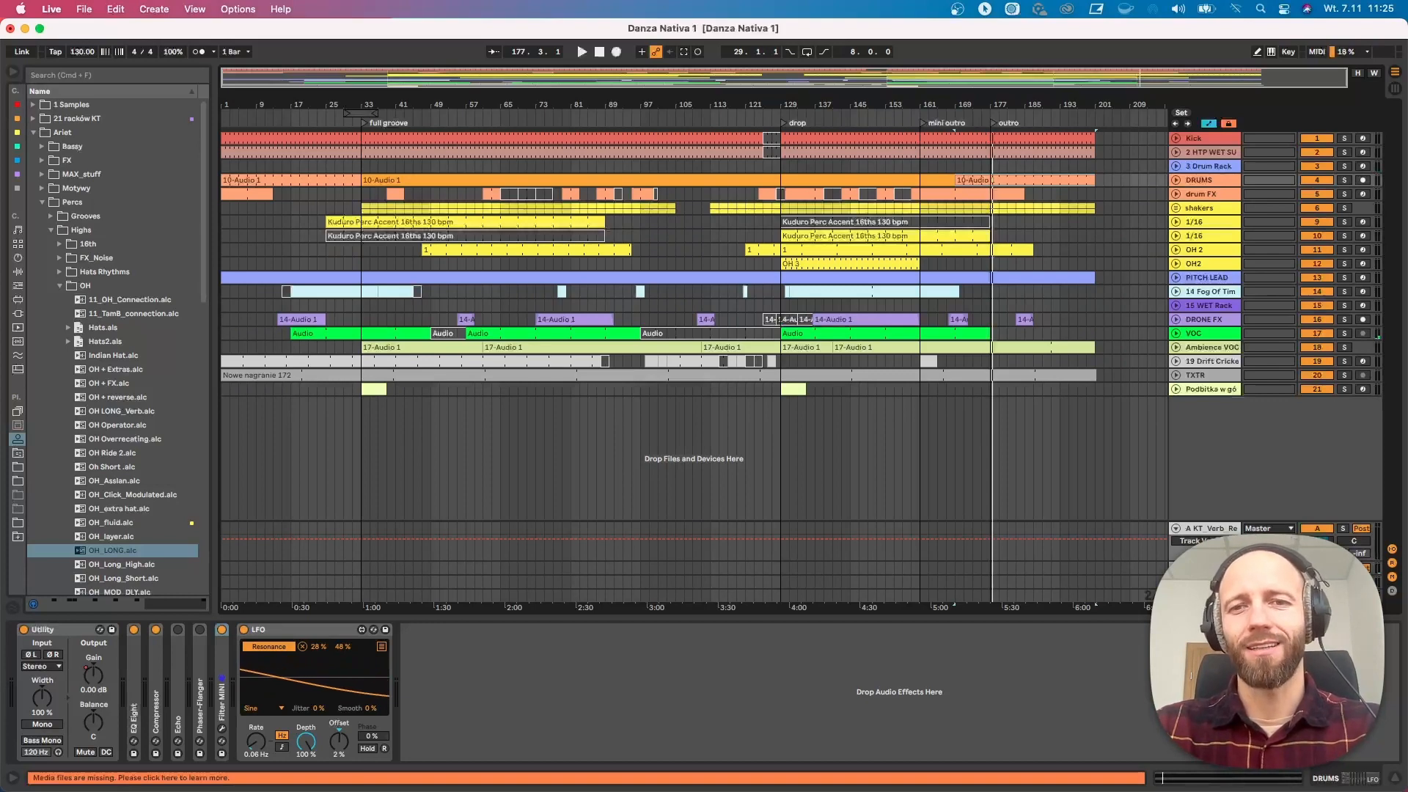
left_click(1078, 389)
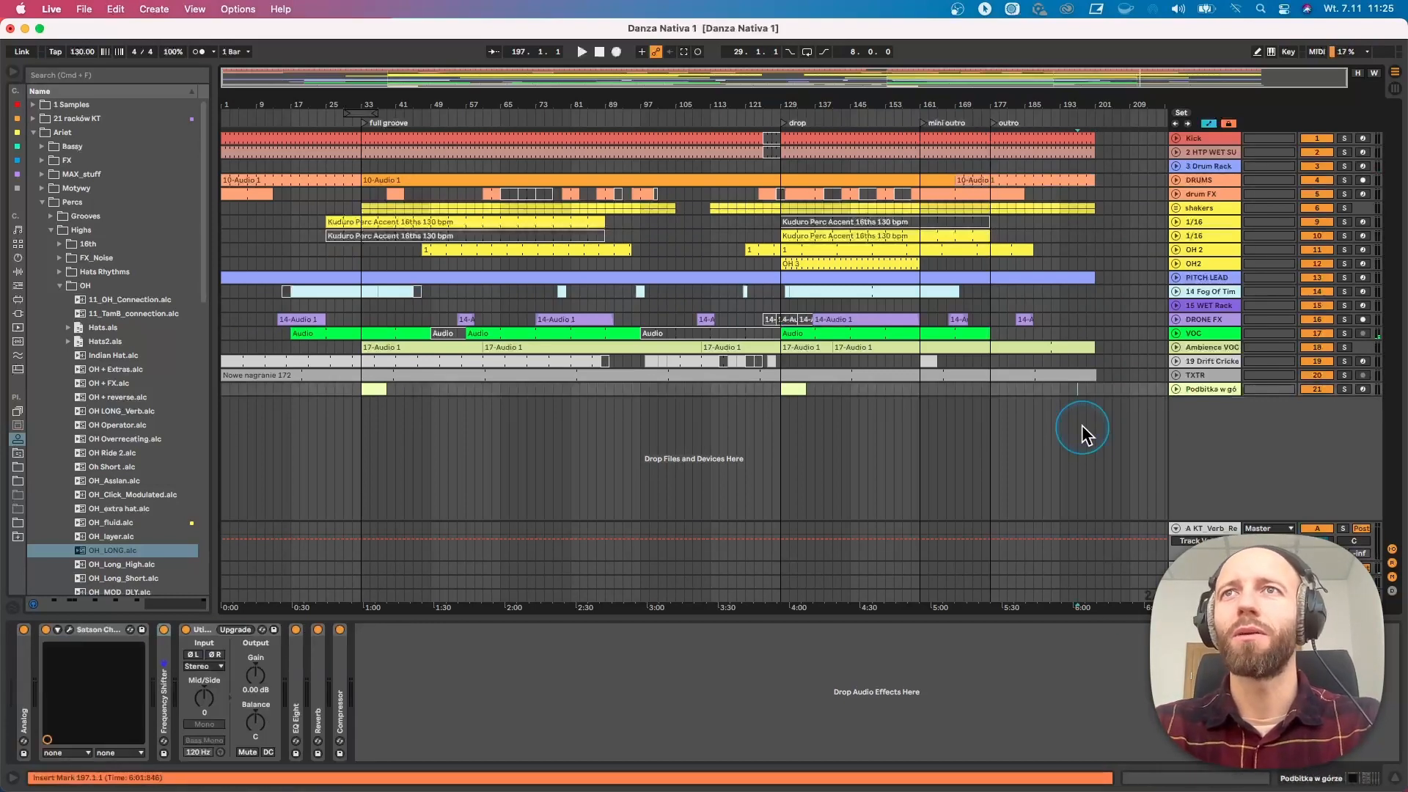
key("space")
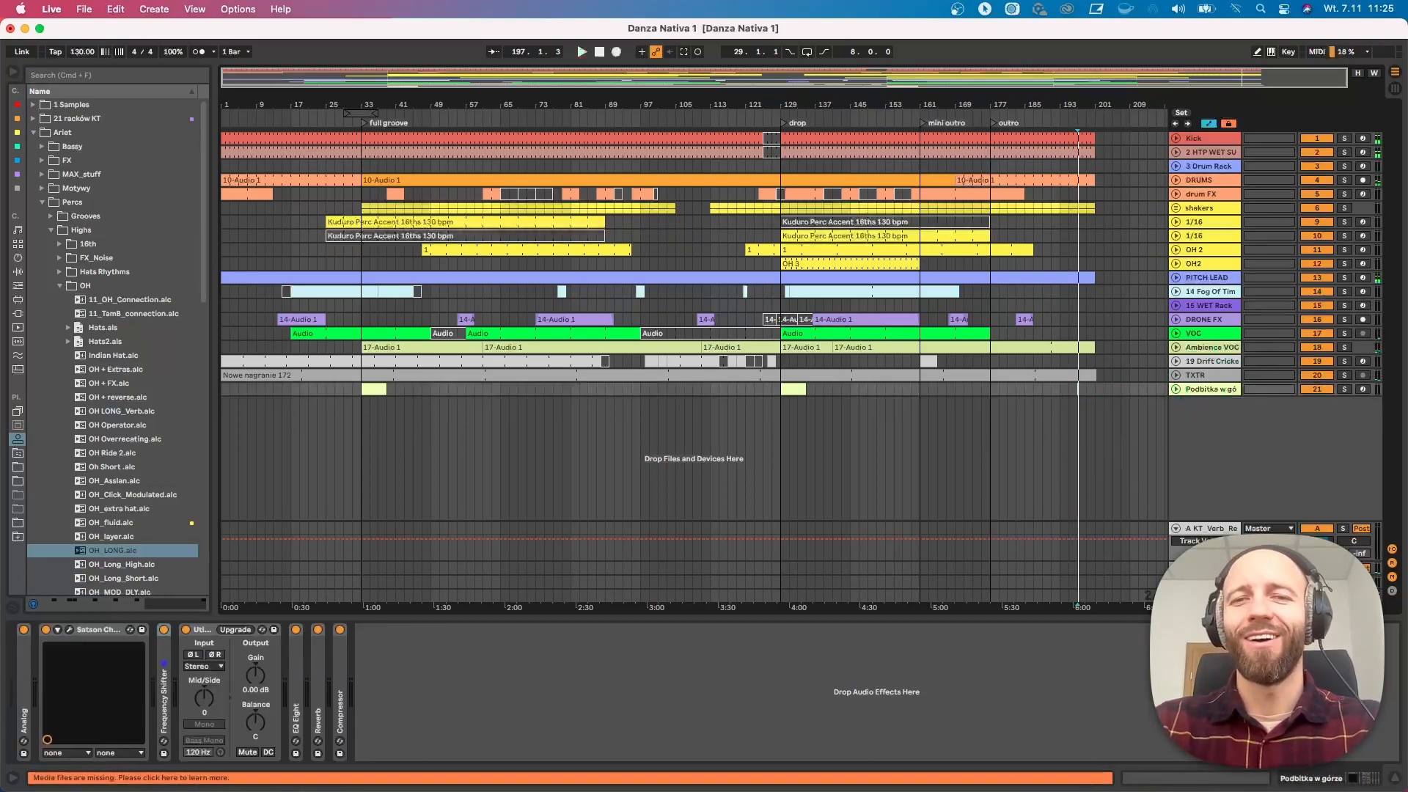